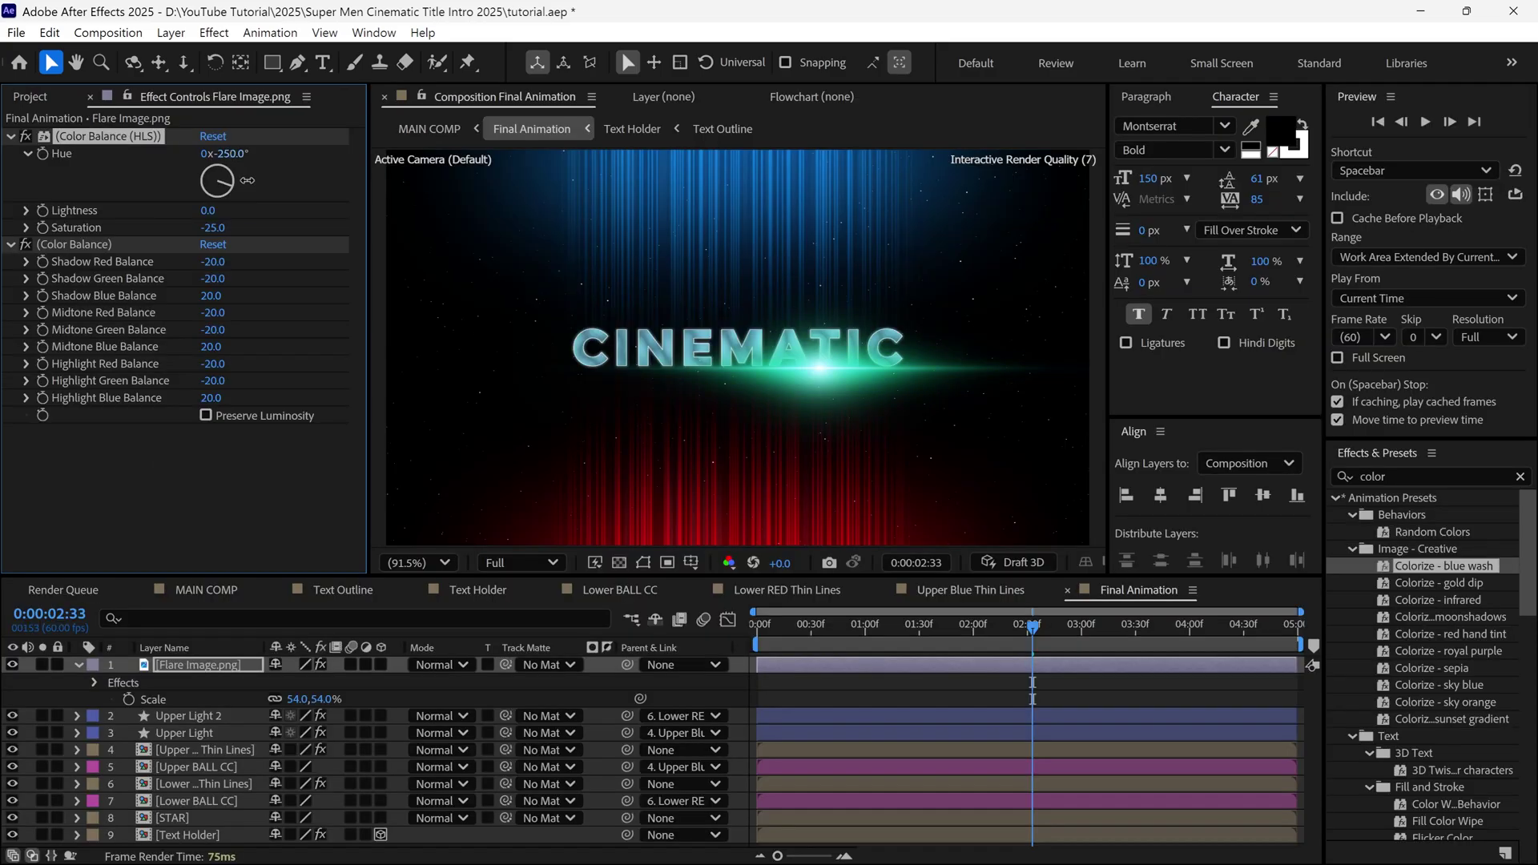
Step: Turn the Color Balance (HLS) Hue to about -202° so the flare under CINEMATIC becomes blue
left_click_drag(250, 179, 286, 173)
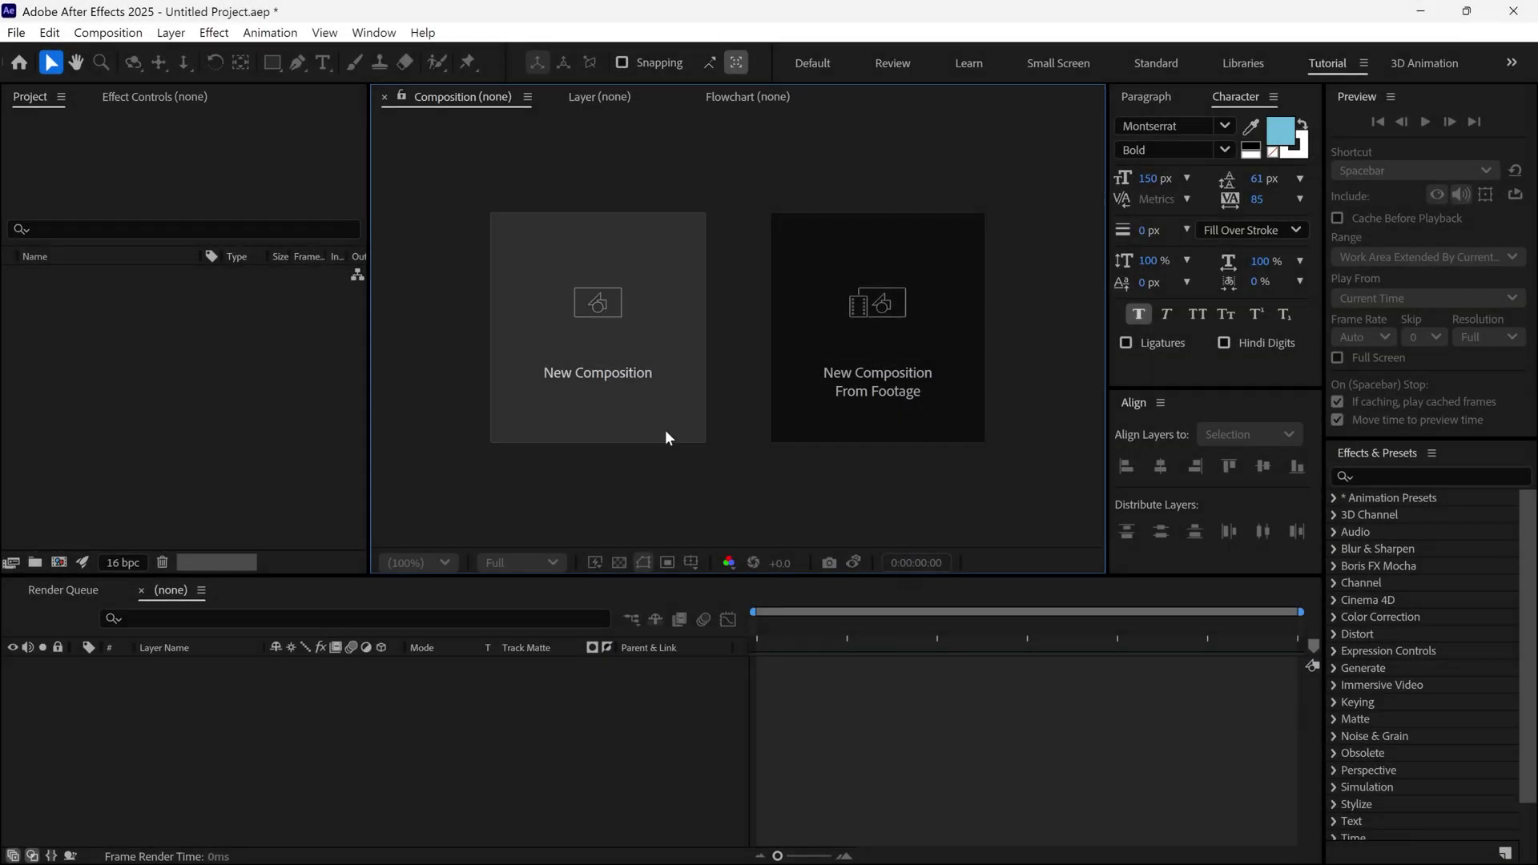
Step: Create a composition named MAIN COMP at 1920x1080, 60 fps, 5 seconds long
left_click(660, 392)
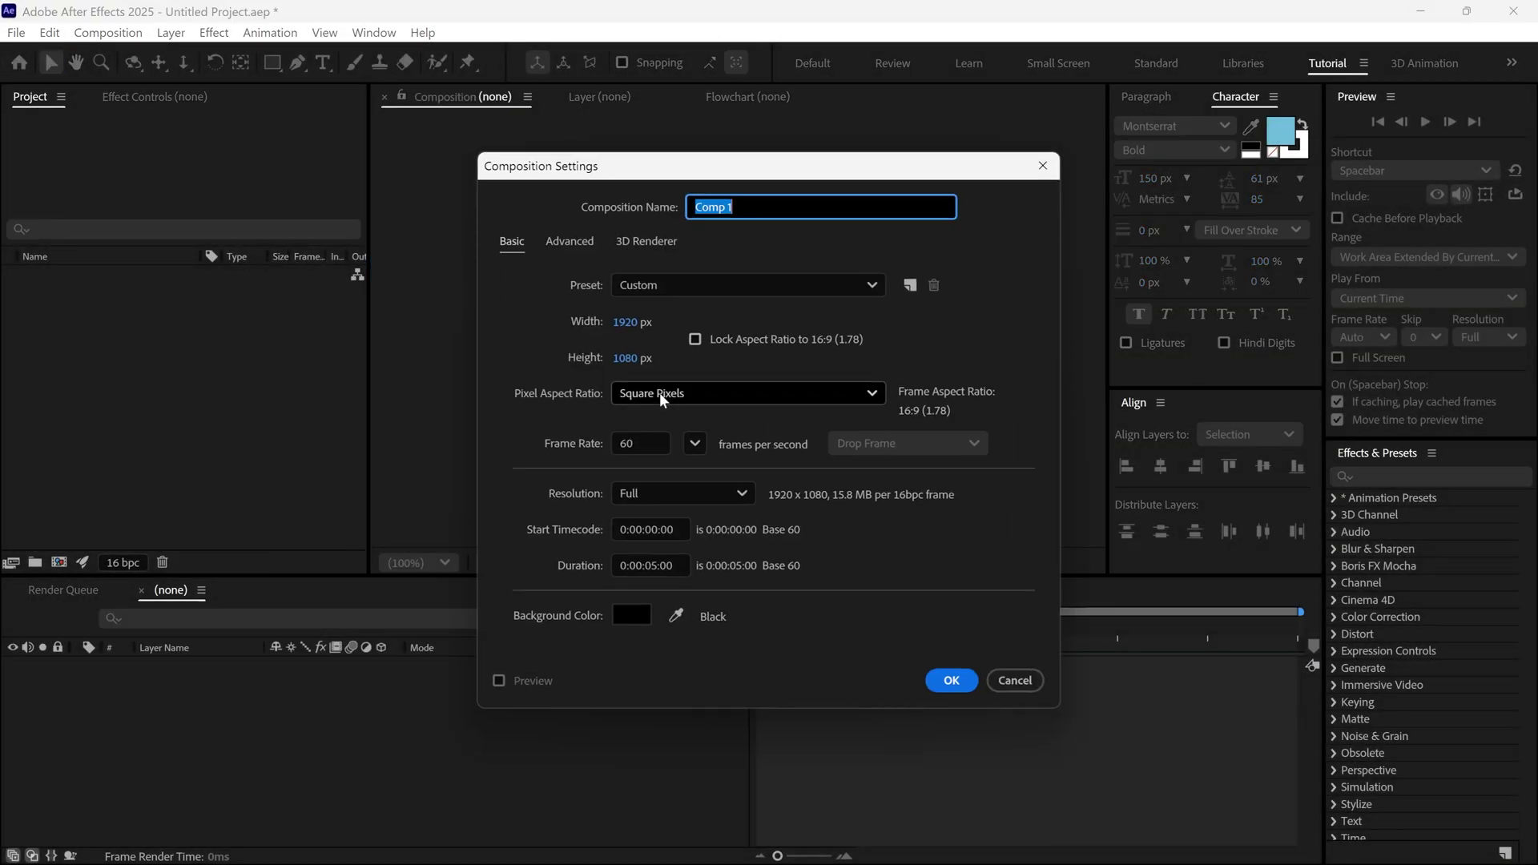
type("MAIN COMP")
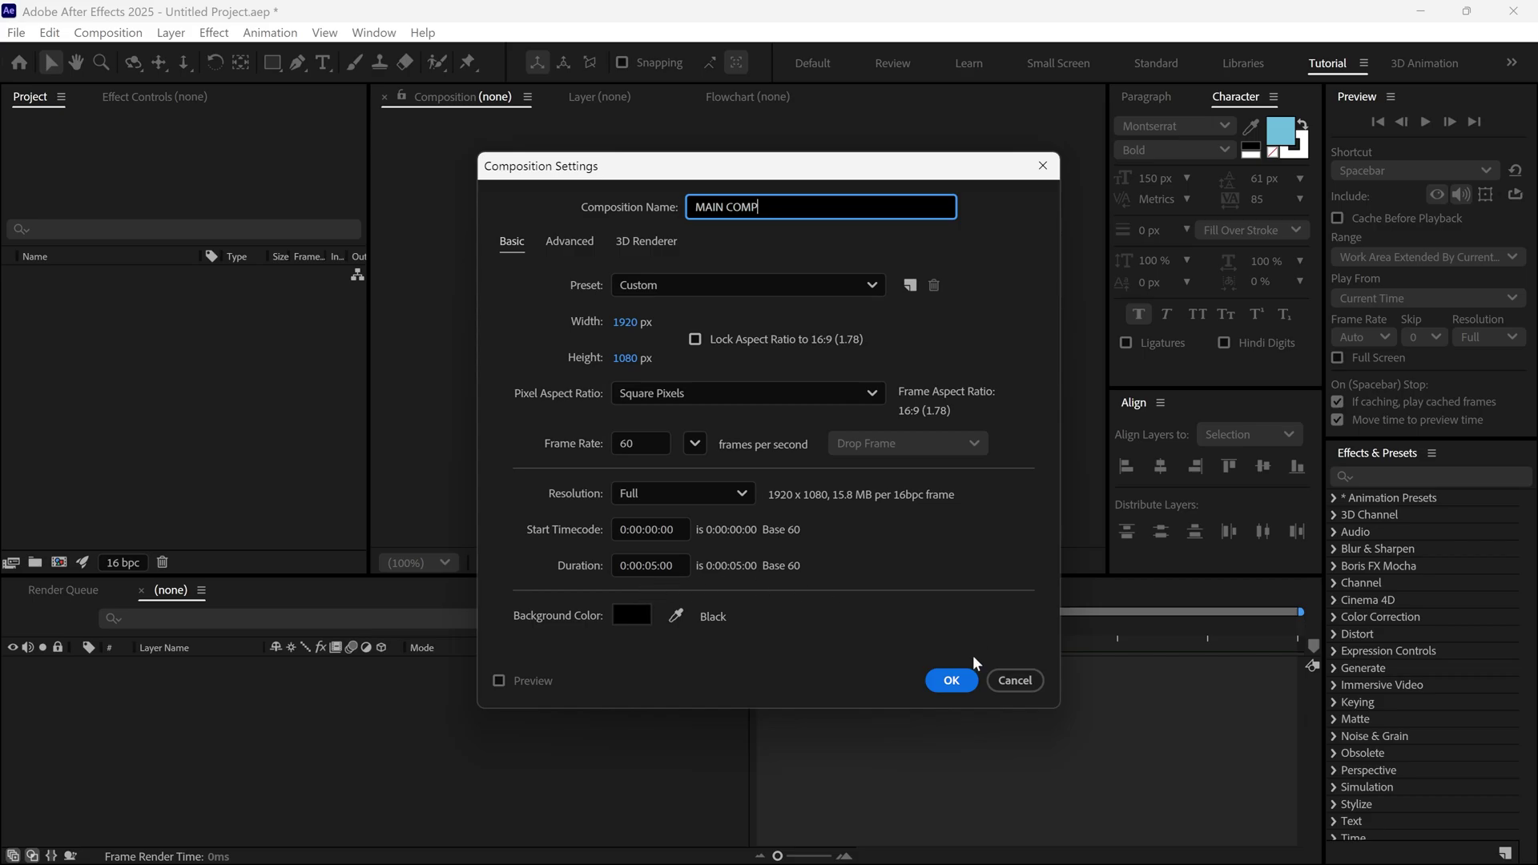
left_click(953, 679)
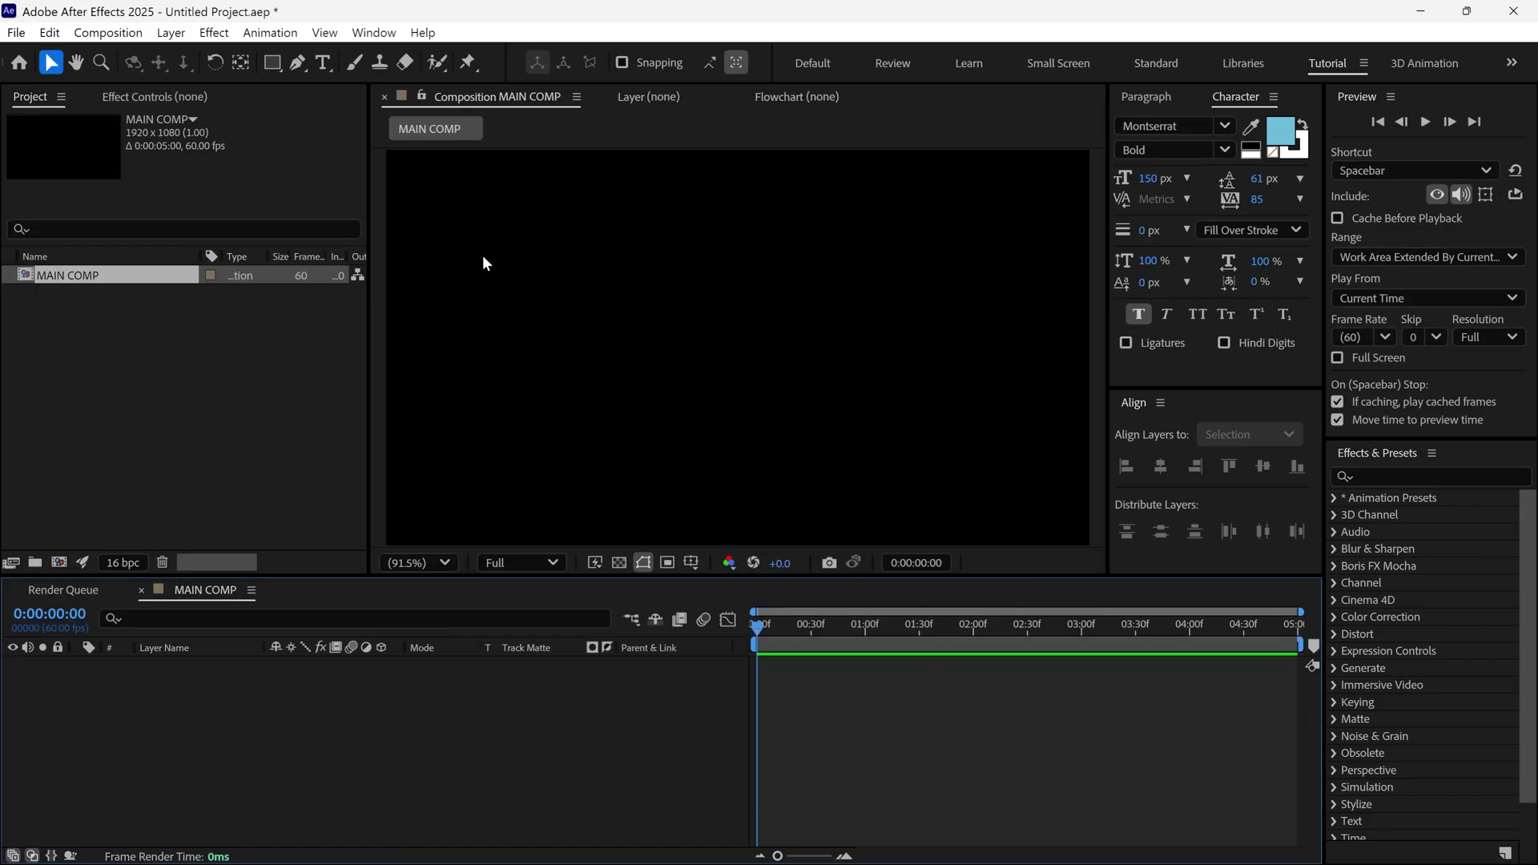
Step: Add a CINEMATIC text layer and centre it horizontally and vertically in the frame
left_click(323, 62)
left_click(624, 370)
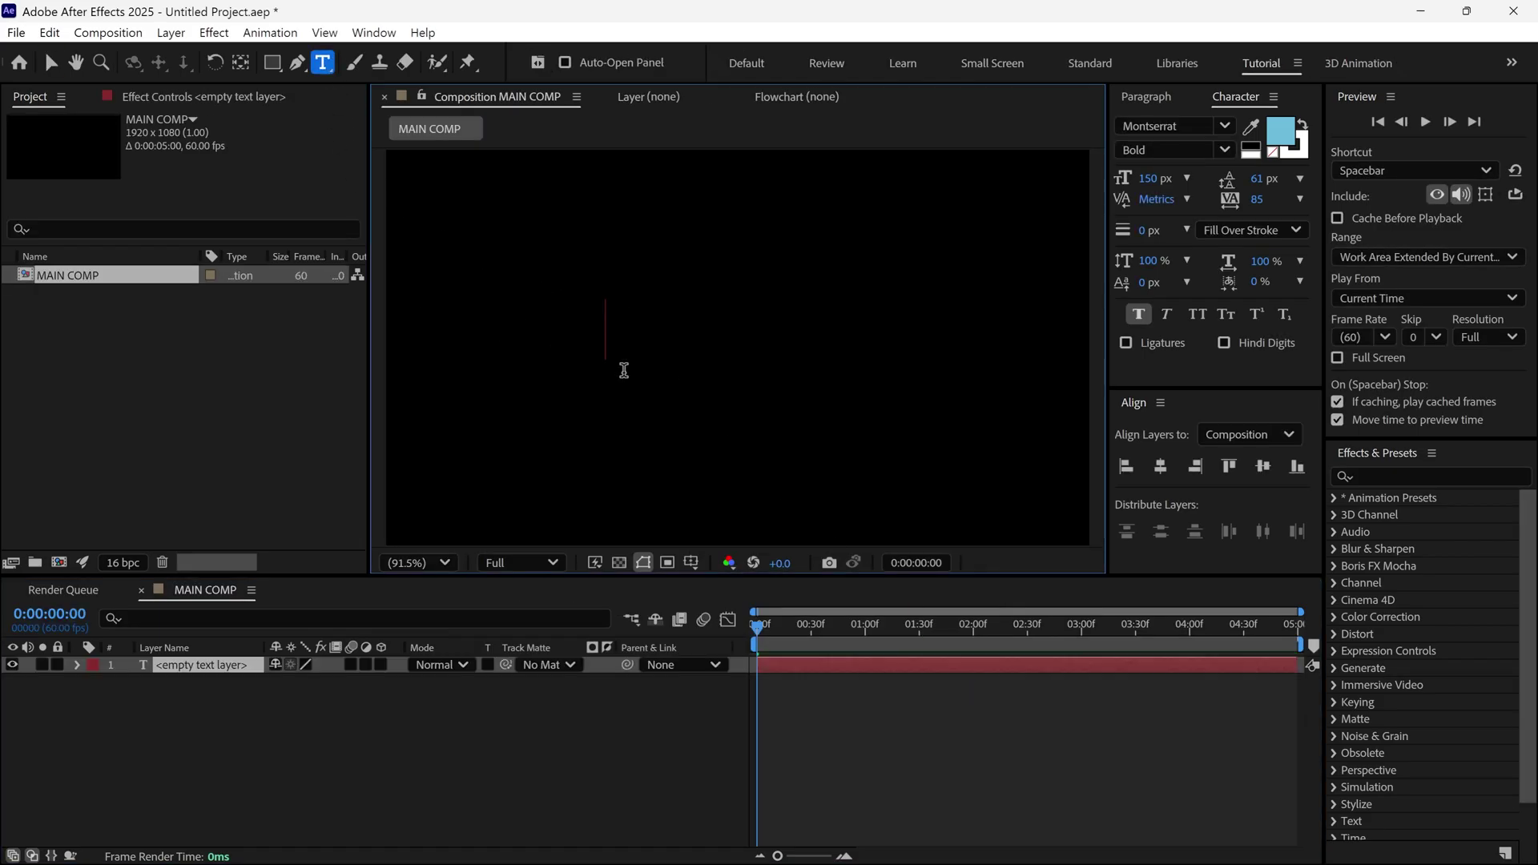
type("CINEMATIC")
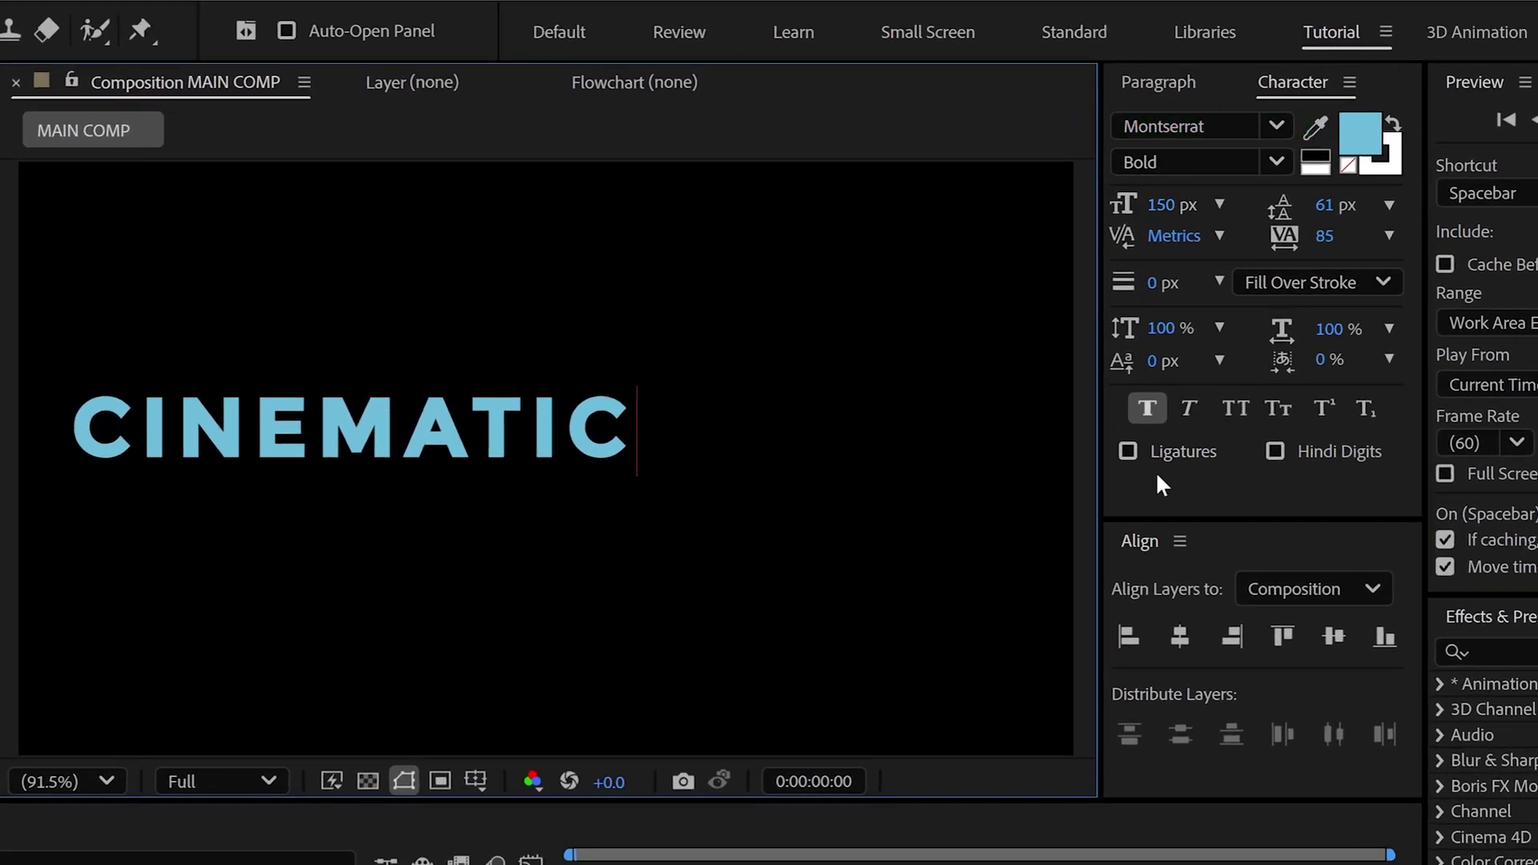
left_click(1178, 637)
left_click(1333, 636)
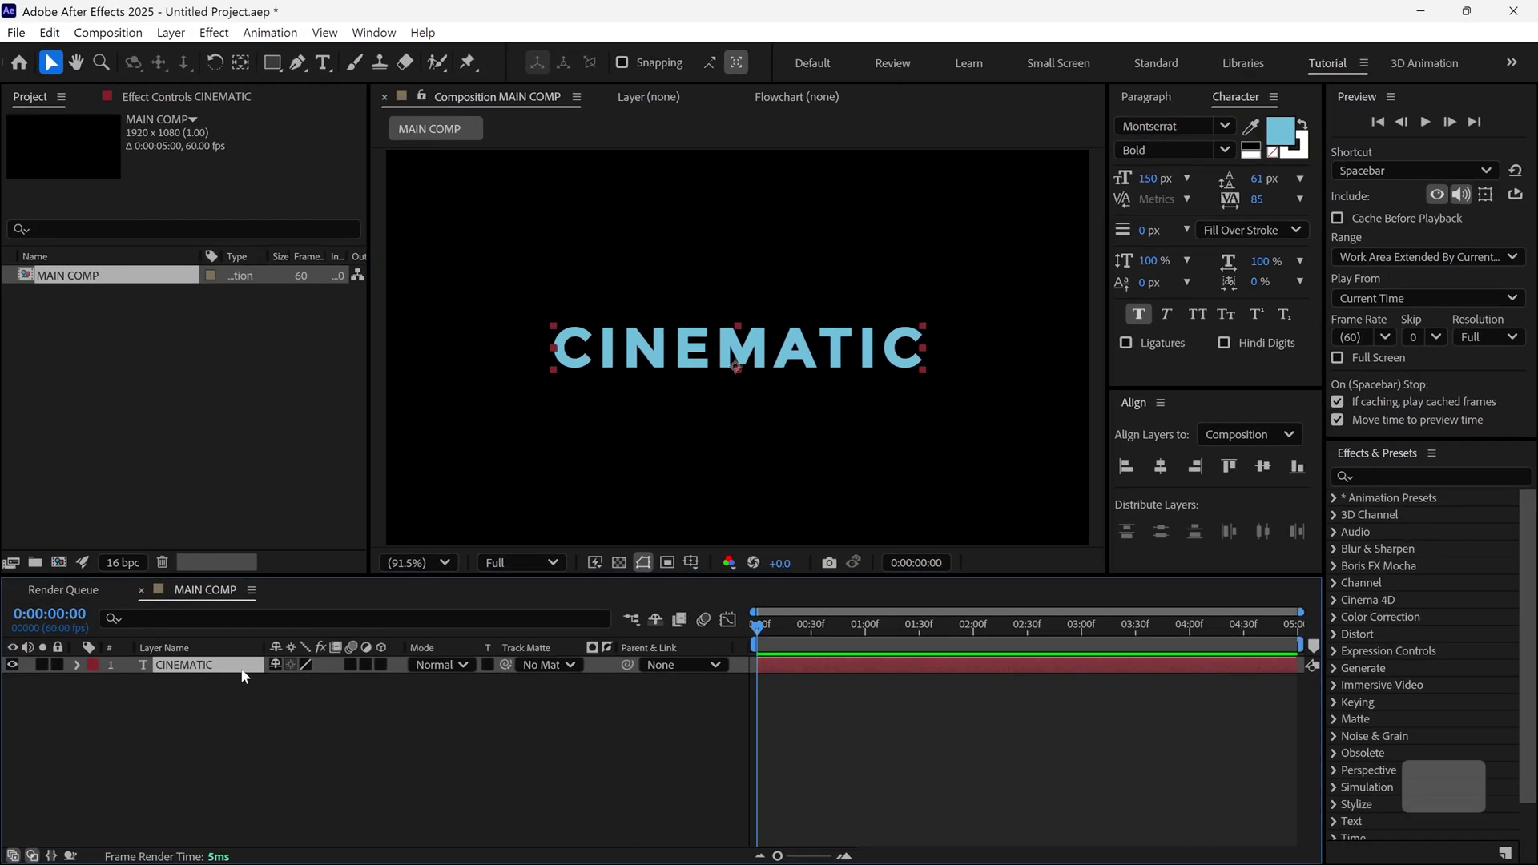
Step: Duplicate the CINEMATIC layer and place the copy below the original
key("ctrl+d")
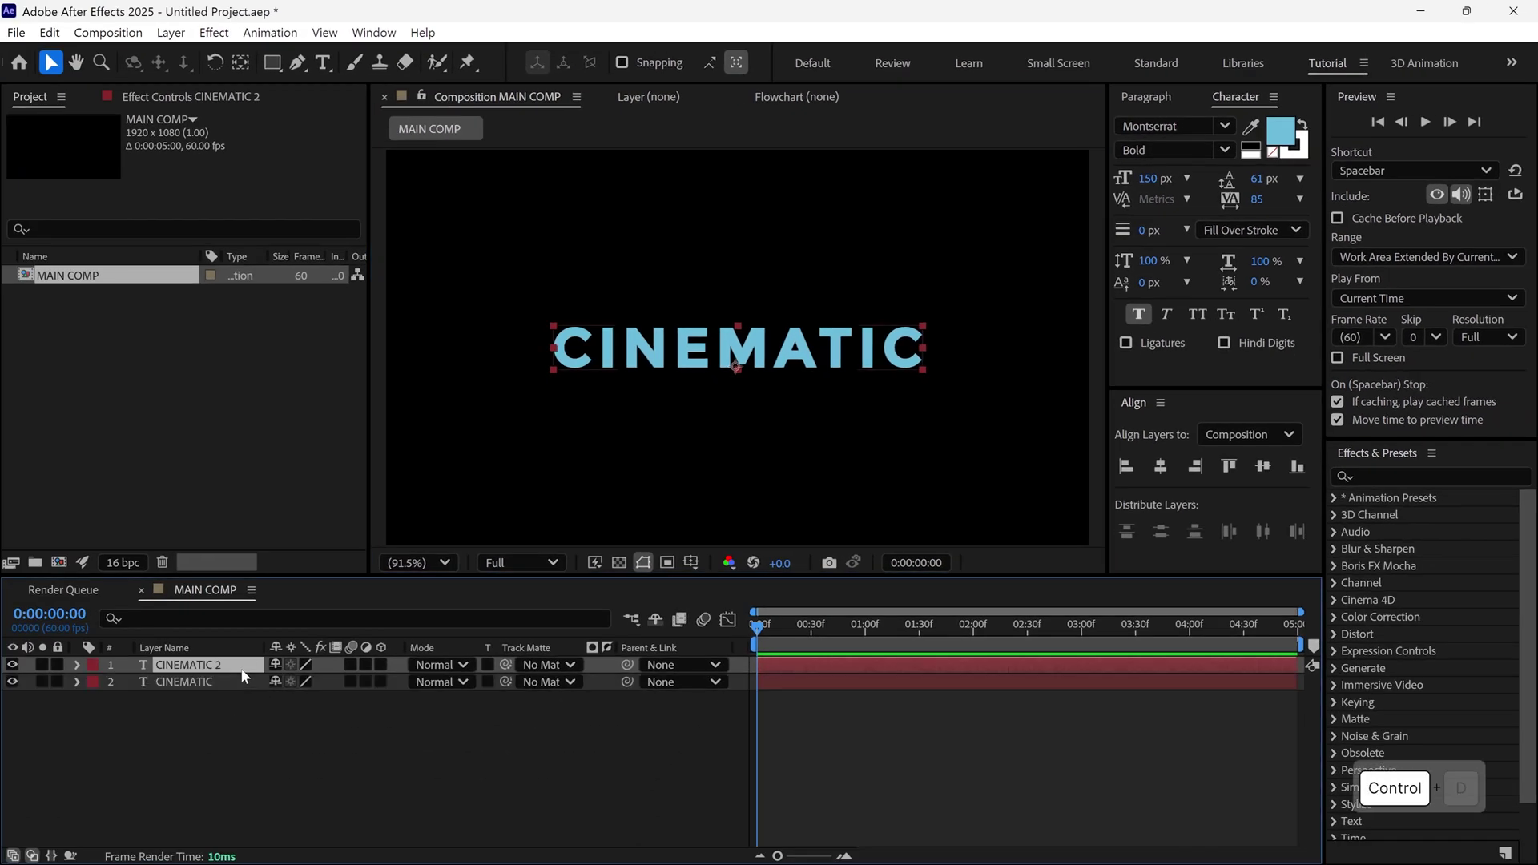
left_click_drag(244, 677, 250, 695)
key("Return")
Step: Rename the copy to Text Outline and add a Stroke layer style to it
type("Text Outline")
key("Return")
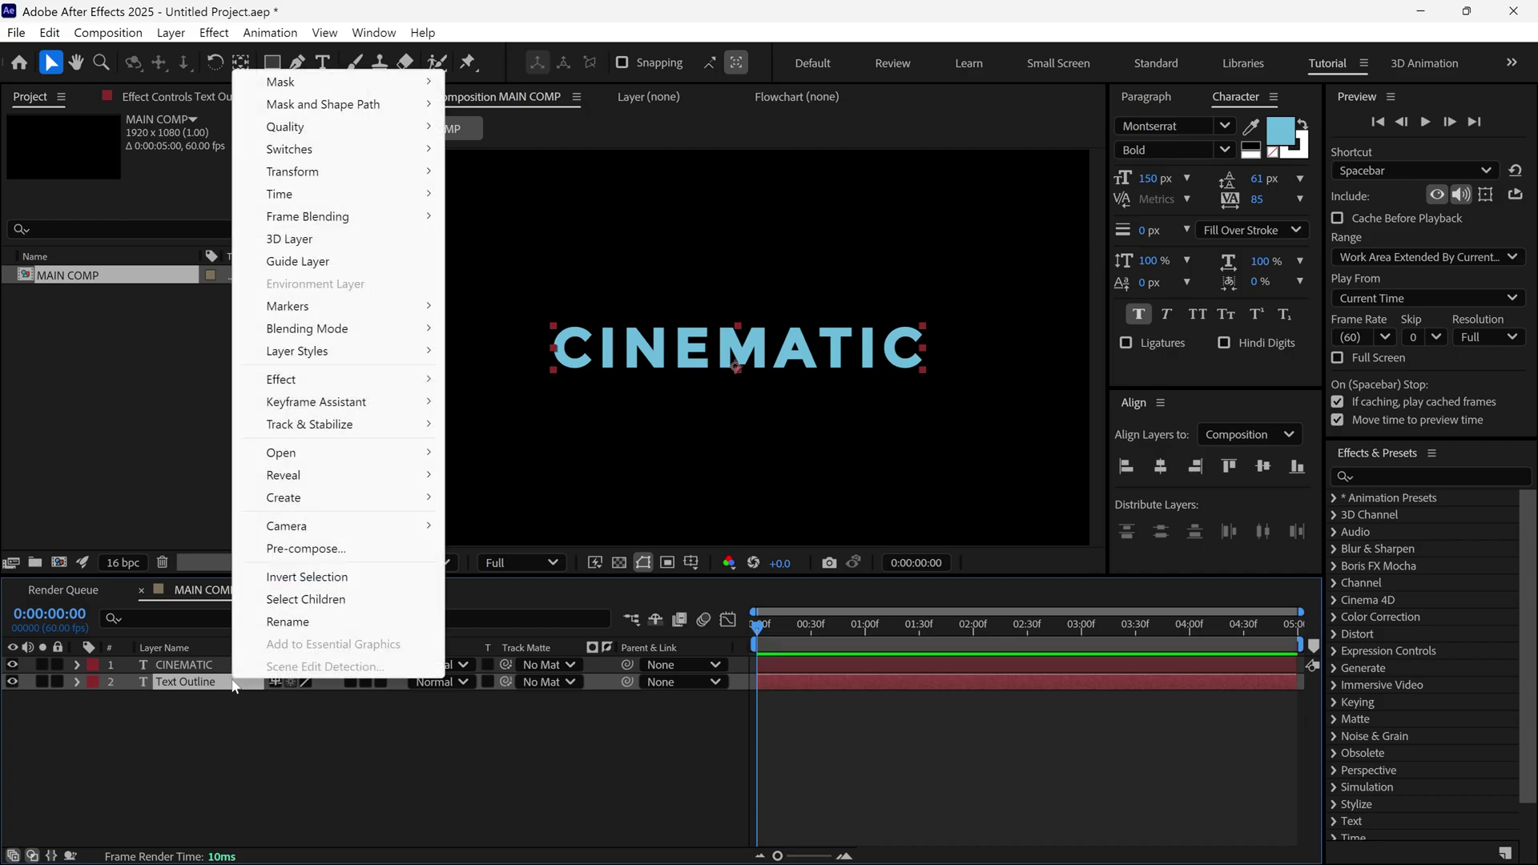
right_click(233, 682)
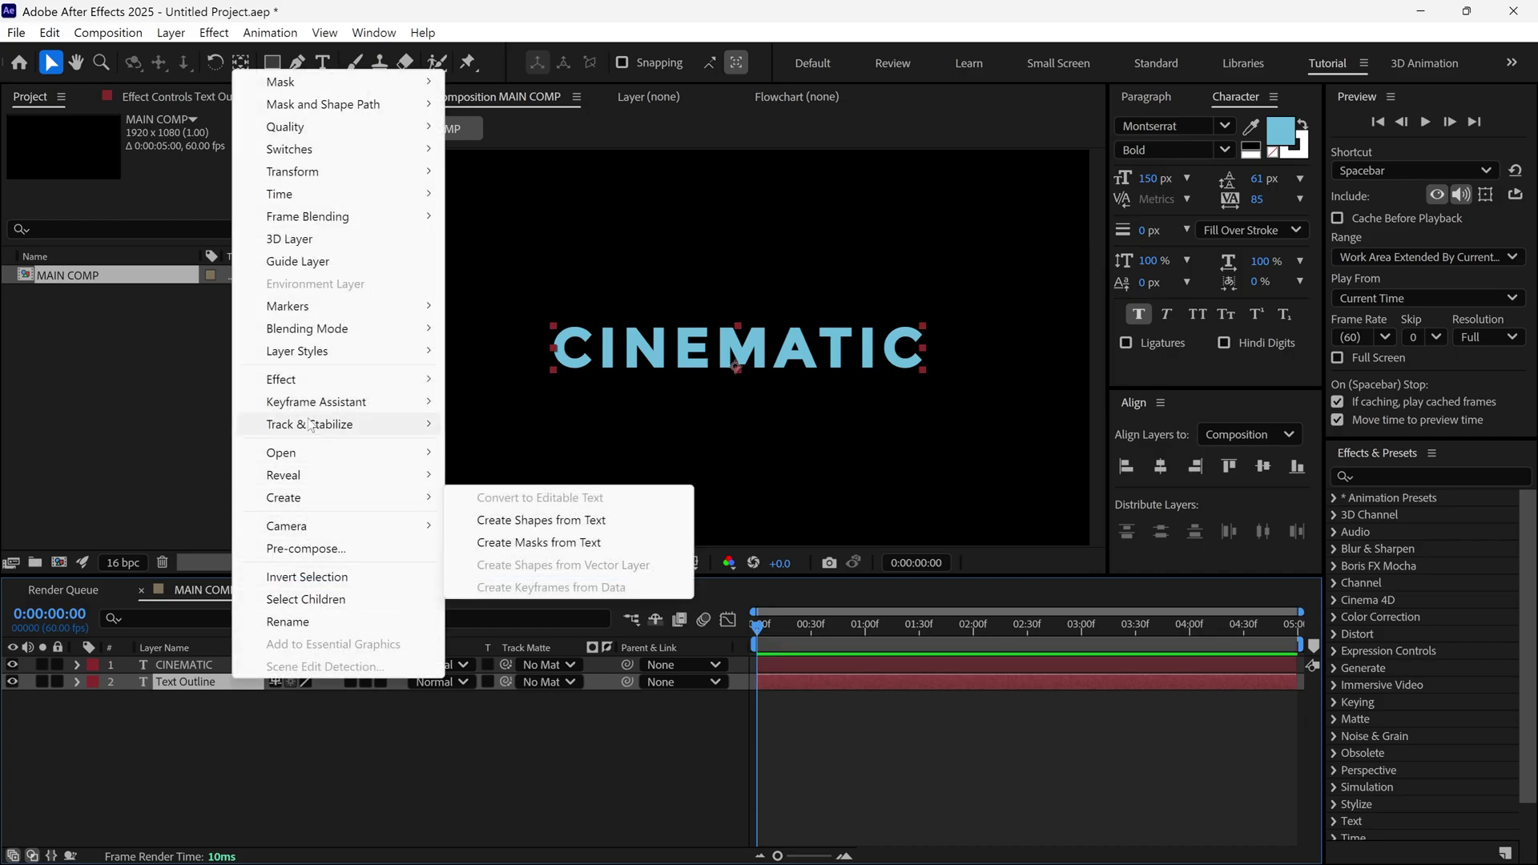
mouse_move(312, 361)
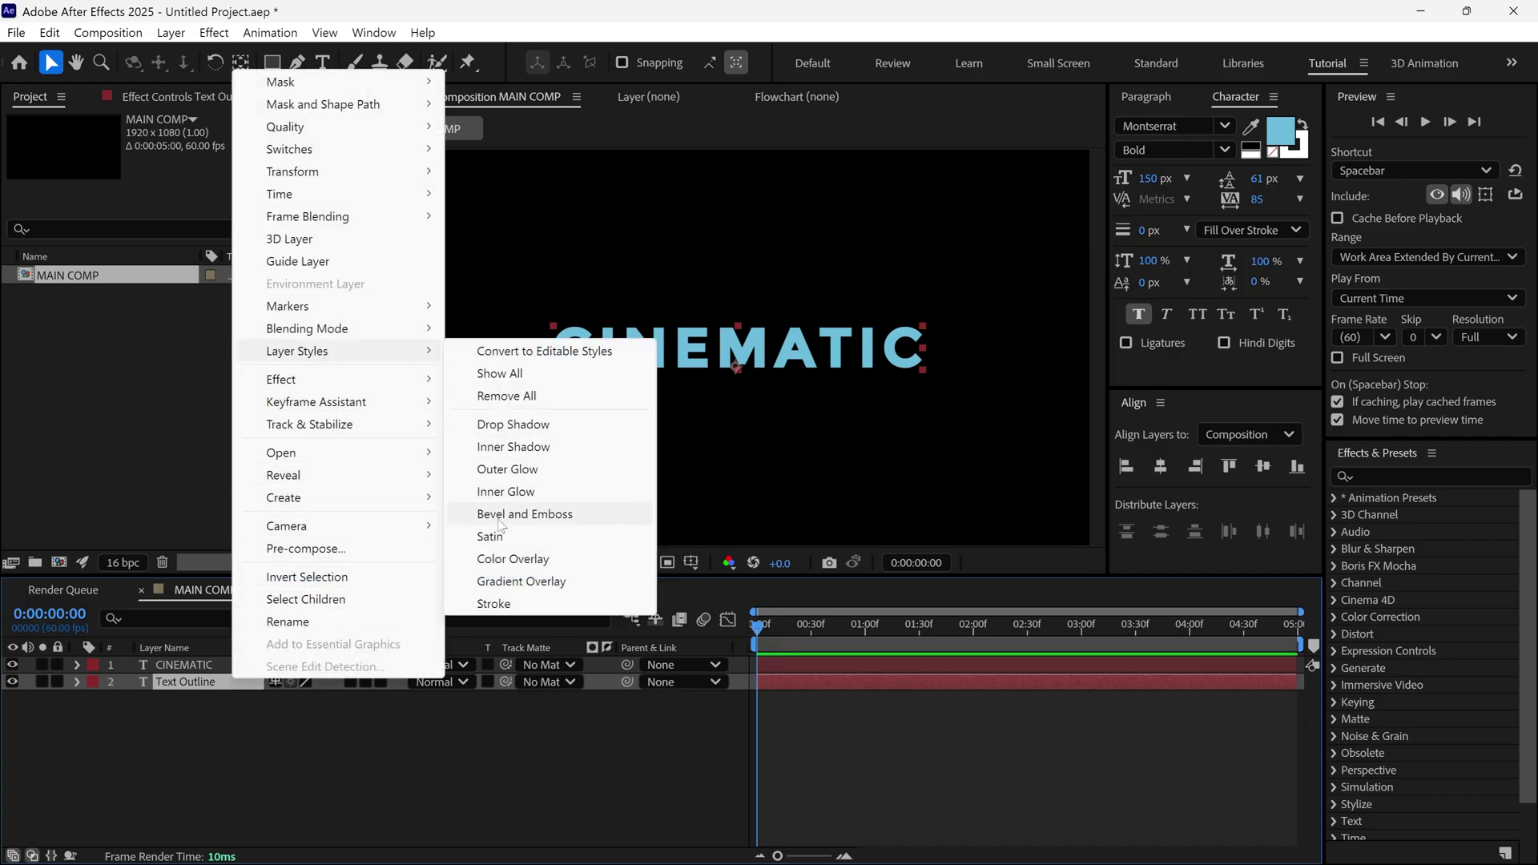
left_click(494, 604)
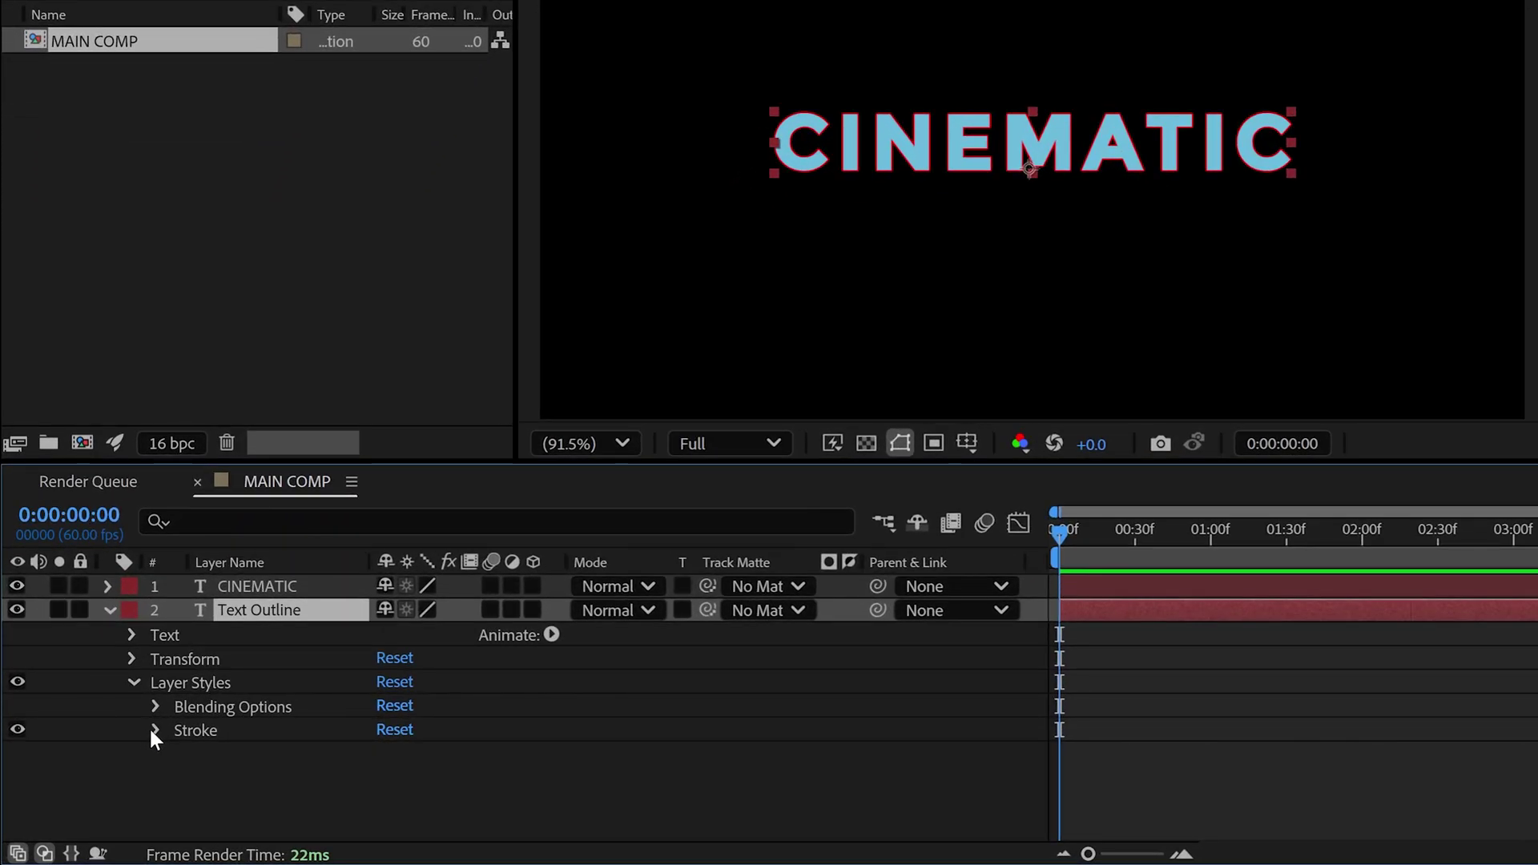
Step: Set the stroke size to 1.5 and its colour to light cyan B3ECF4
left_click(155, 731)
scroll(286, 724, "down", 1)
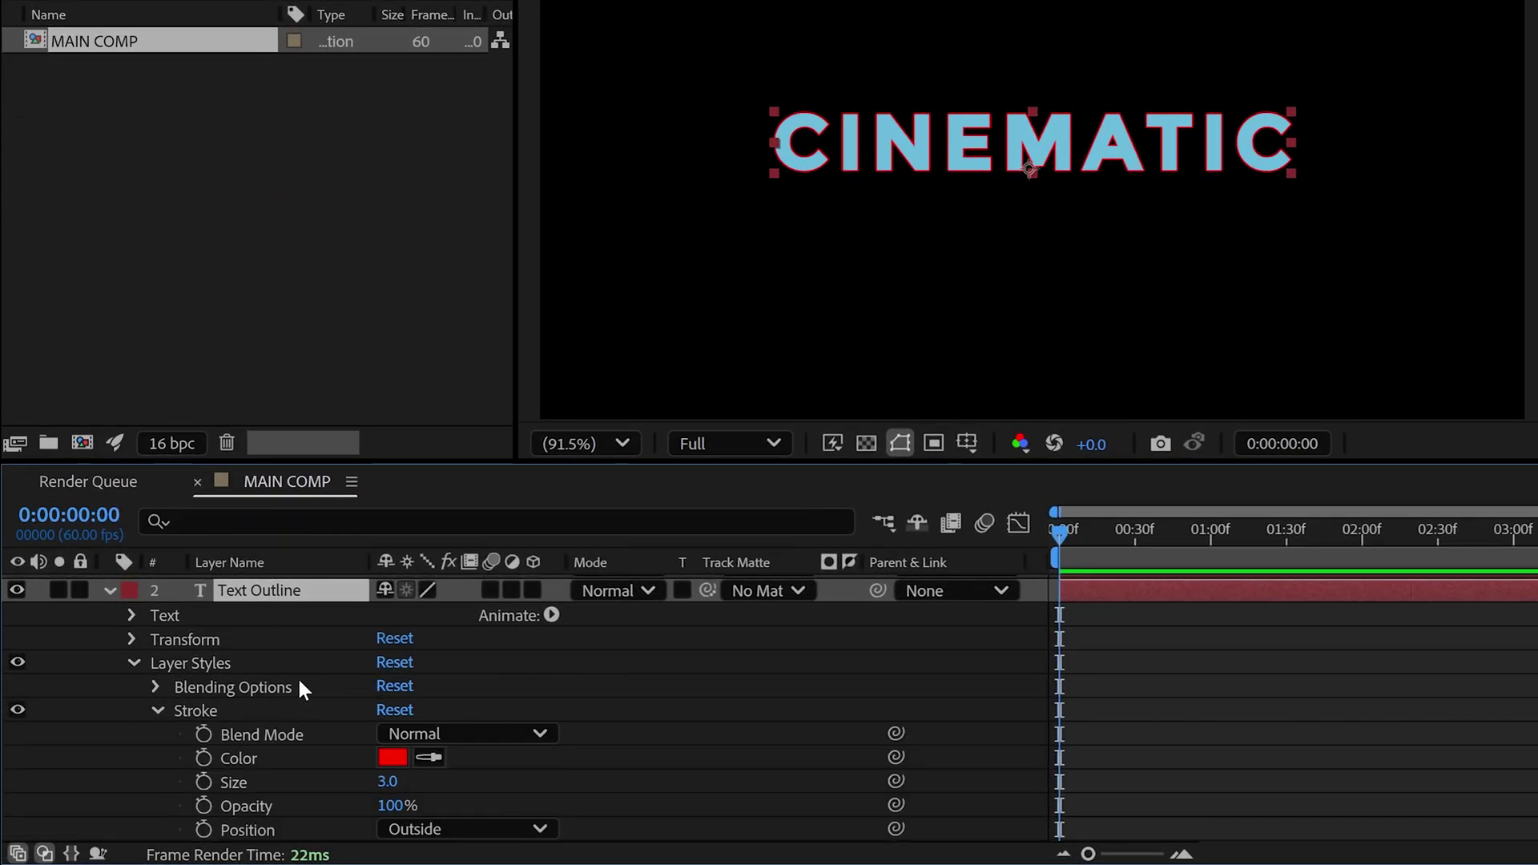
left_click(396, 780)
type("1")
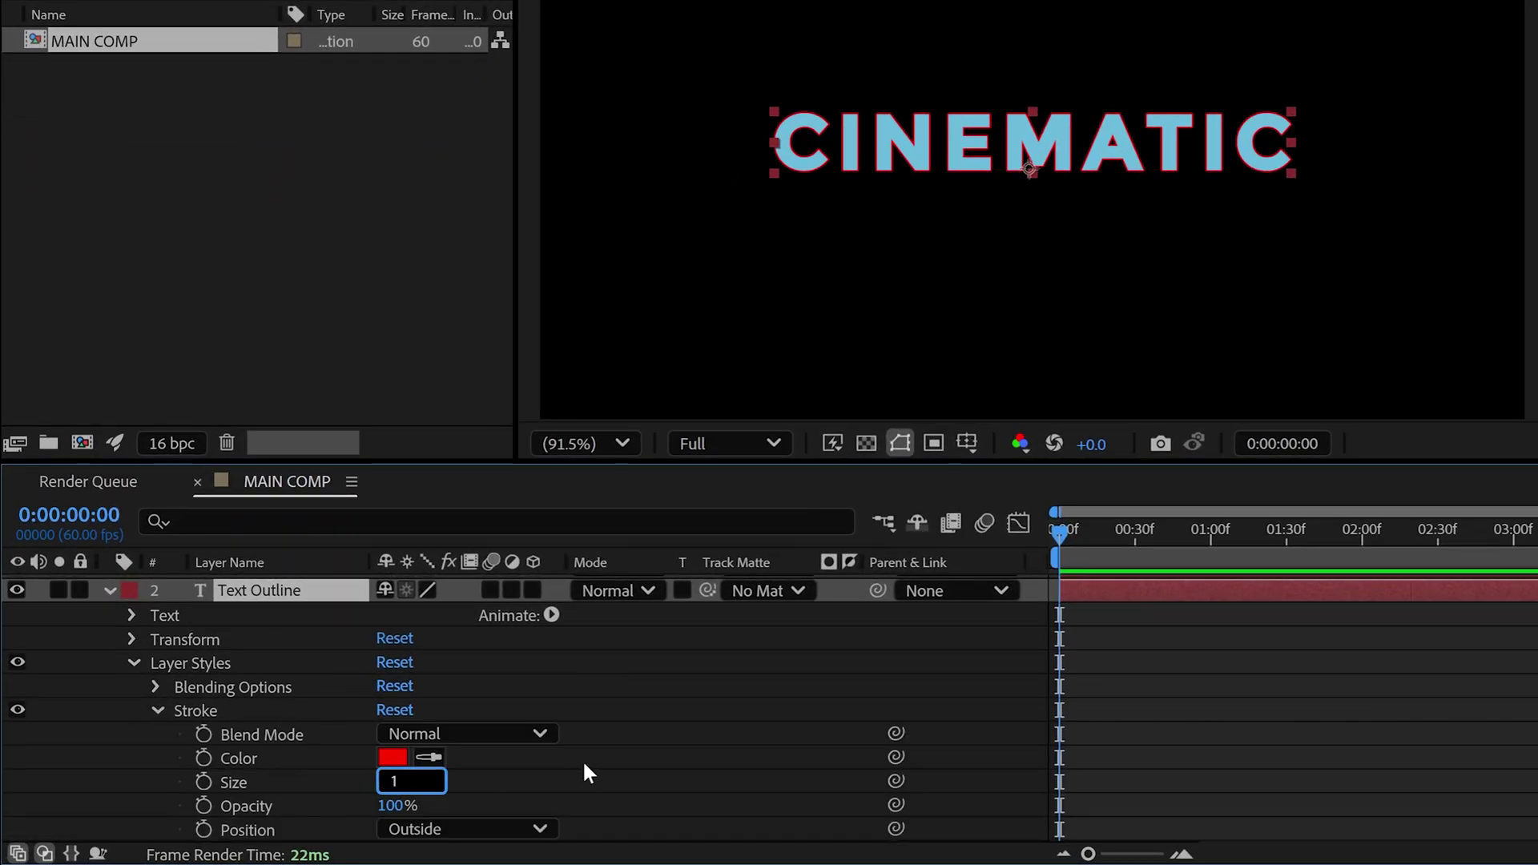
type(".5")
left_click(531, 775)
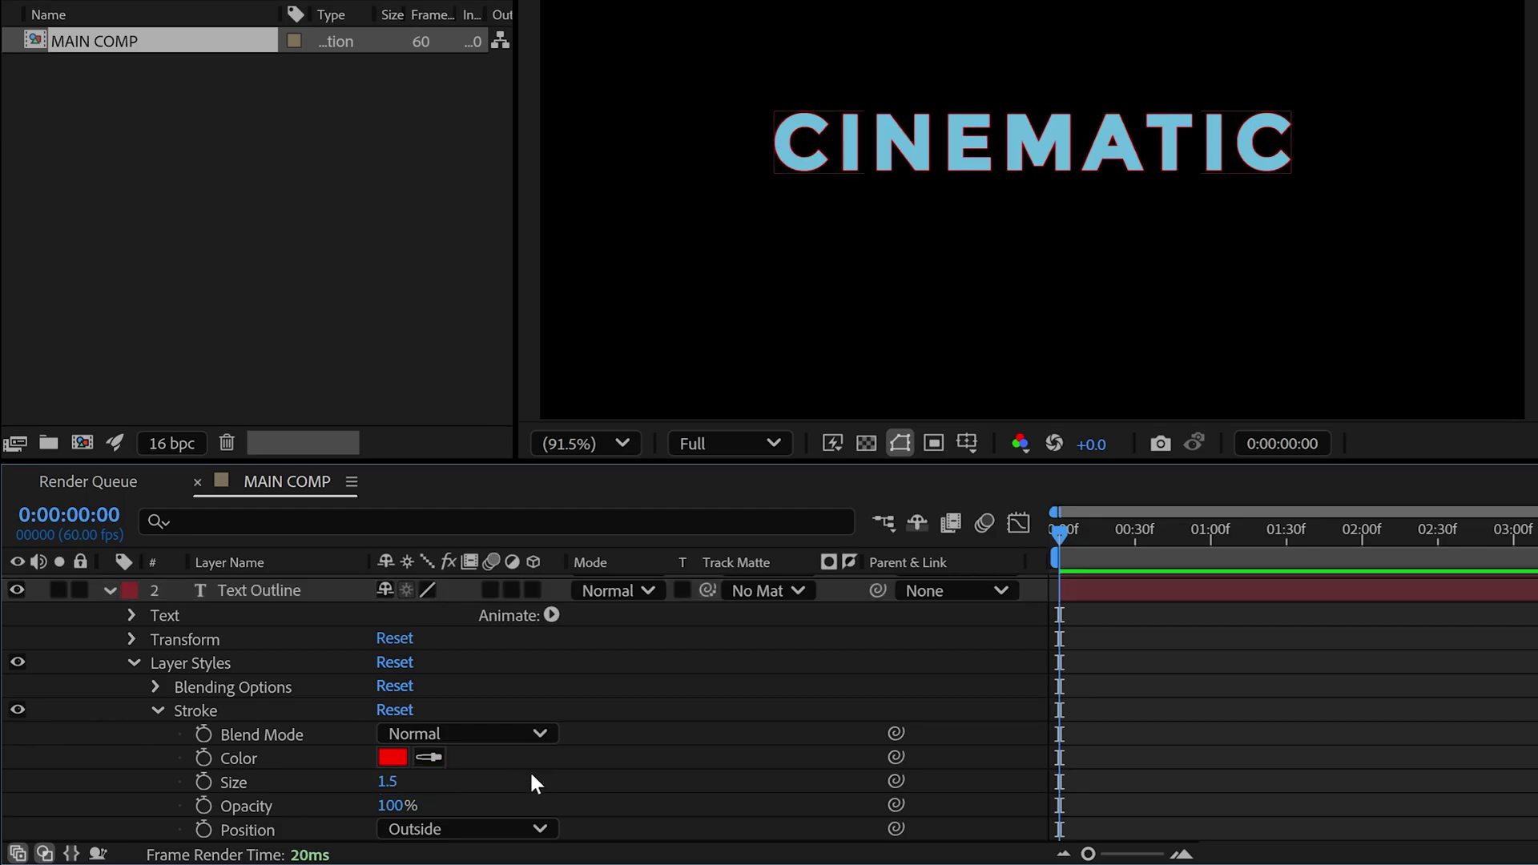
left_click(391, 759)
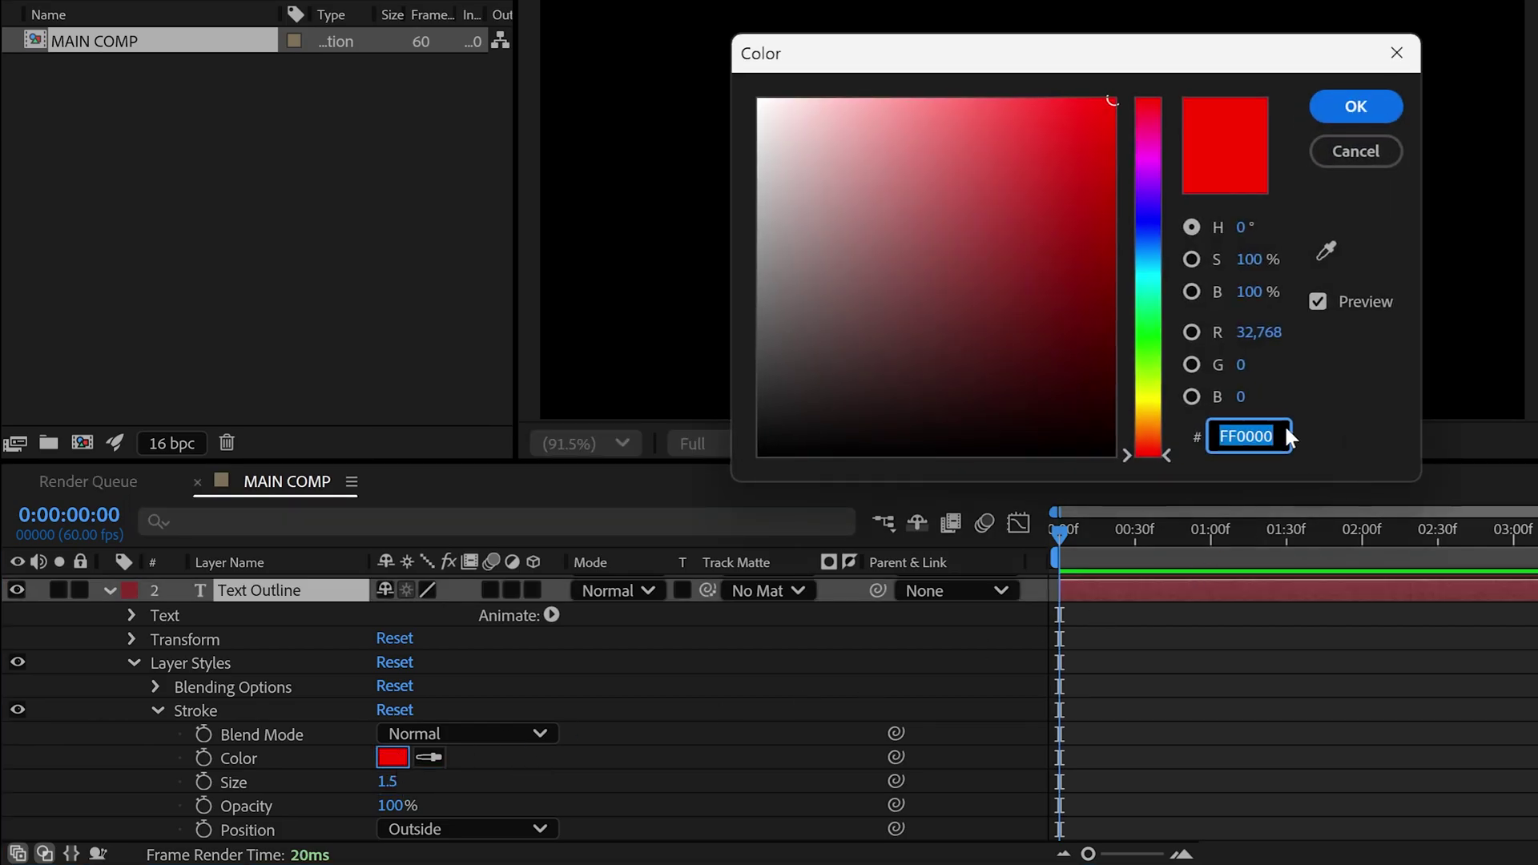
type("B3EC")
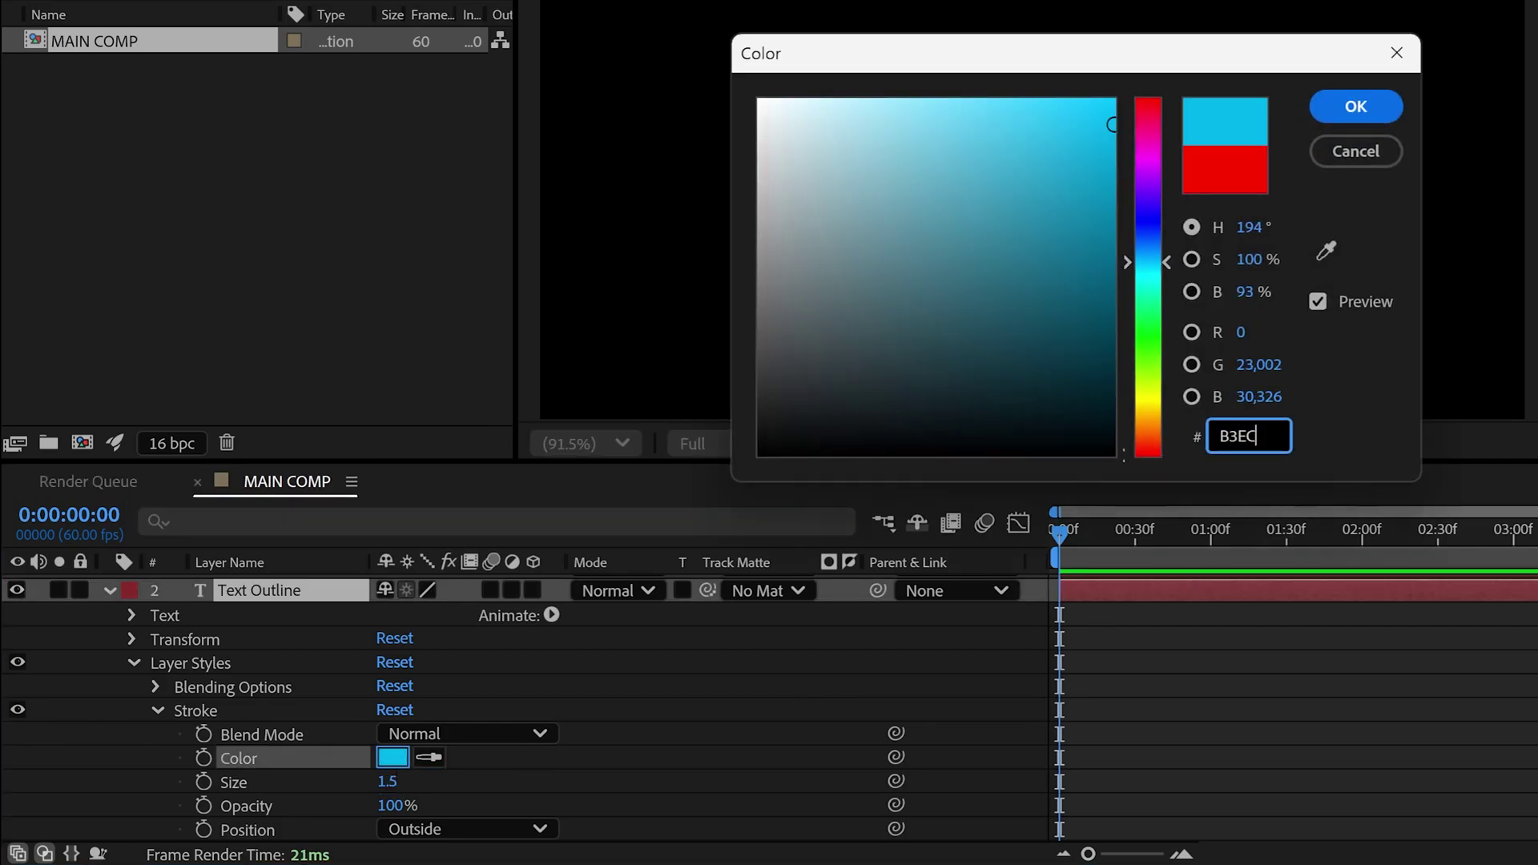
type("F4")
key("Return")
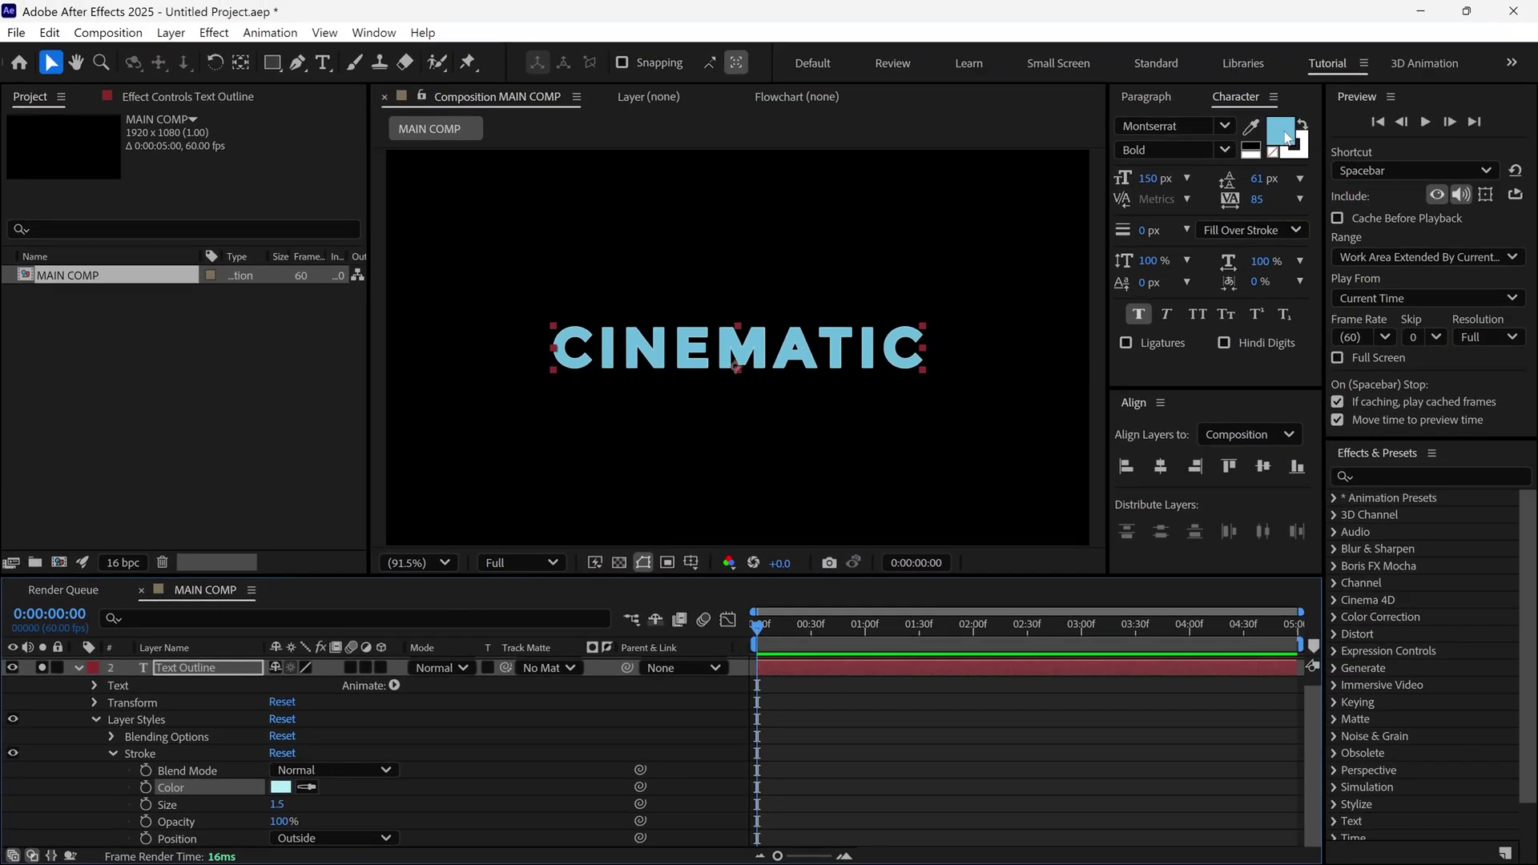
Step: Change the Text Outline fill colour to black
left_click(1286, 138)
left_click_drag(641, 285, 813, 241)
left_click_drag(769, 400, 705, 549)
Step: Keyframe Text Outline opacity from 0% at 0:00 to 100% at 1:30
left_click(1131, 277)
left_click(79, 671)
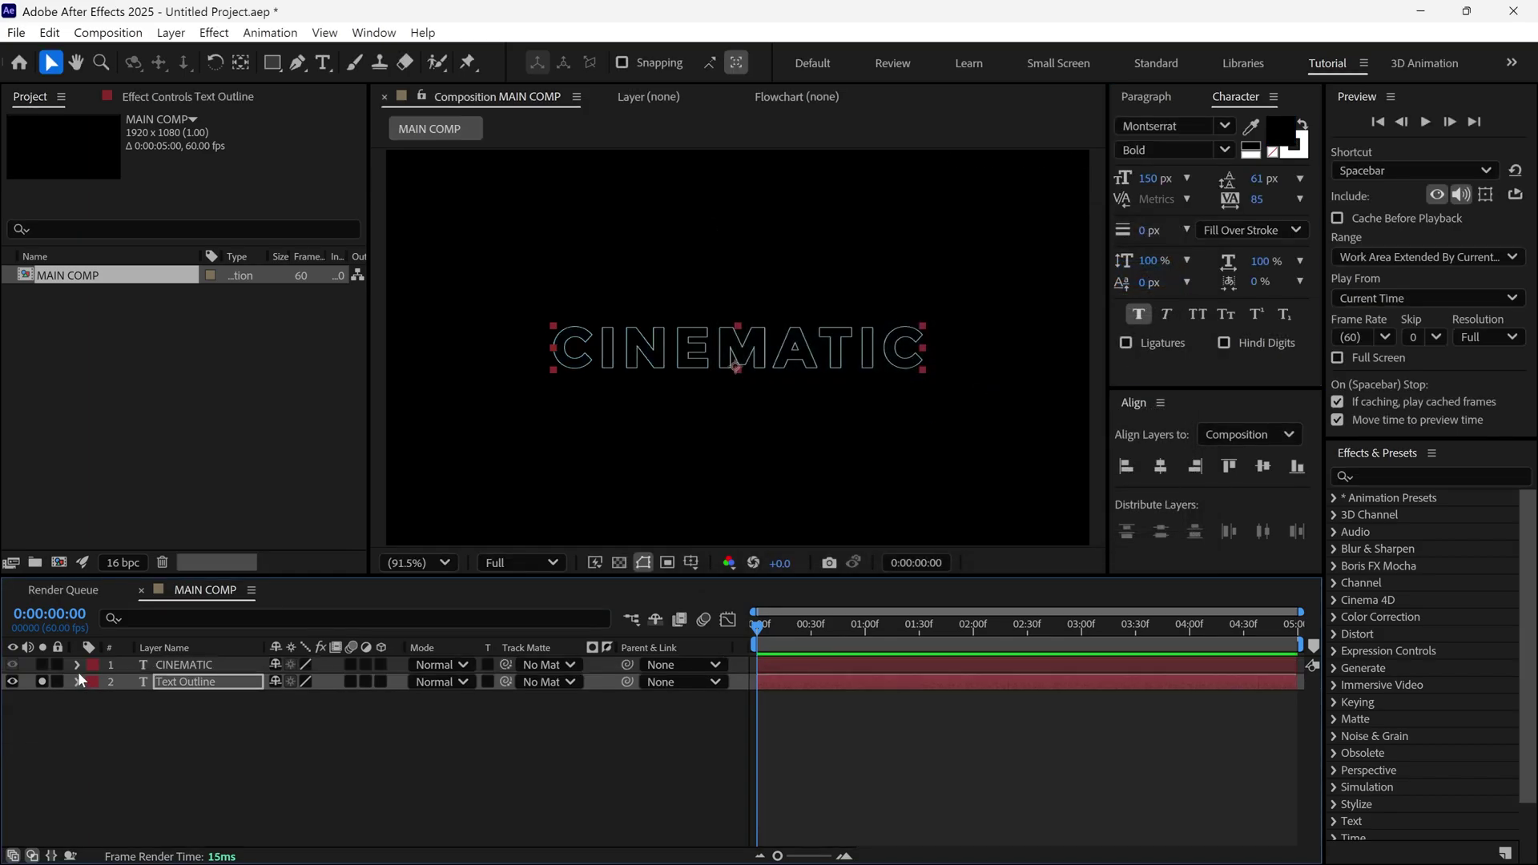
key("t")
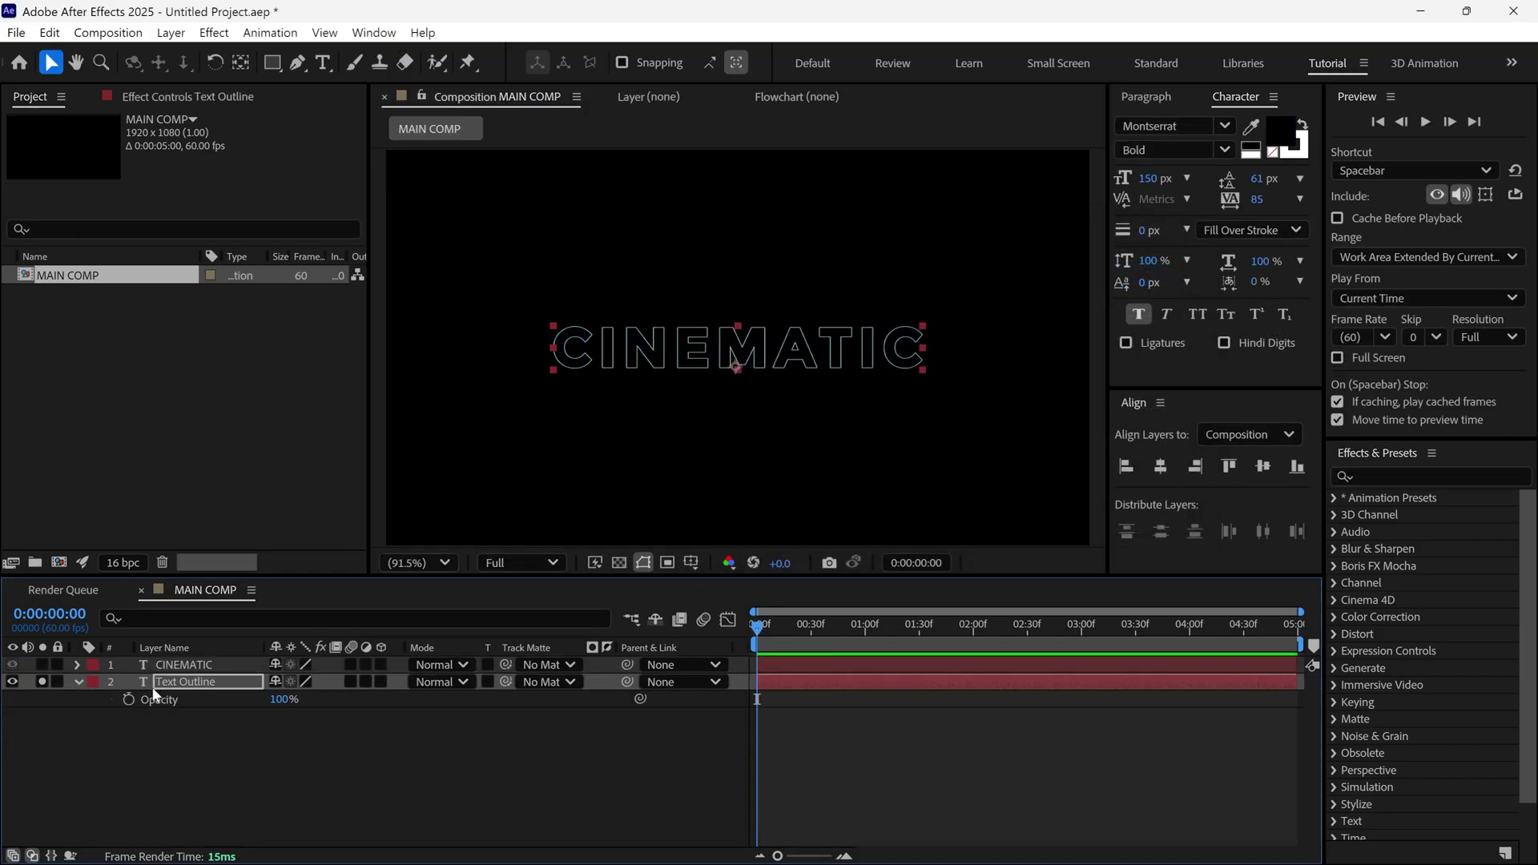
left_click(128, 699)
left_click_drag(279, 700, 277, 700)
left_click(278, 699)
type("0")
key("Return")
left_click_drag(763, 627, 918, 652)
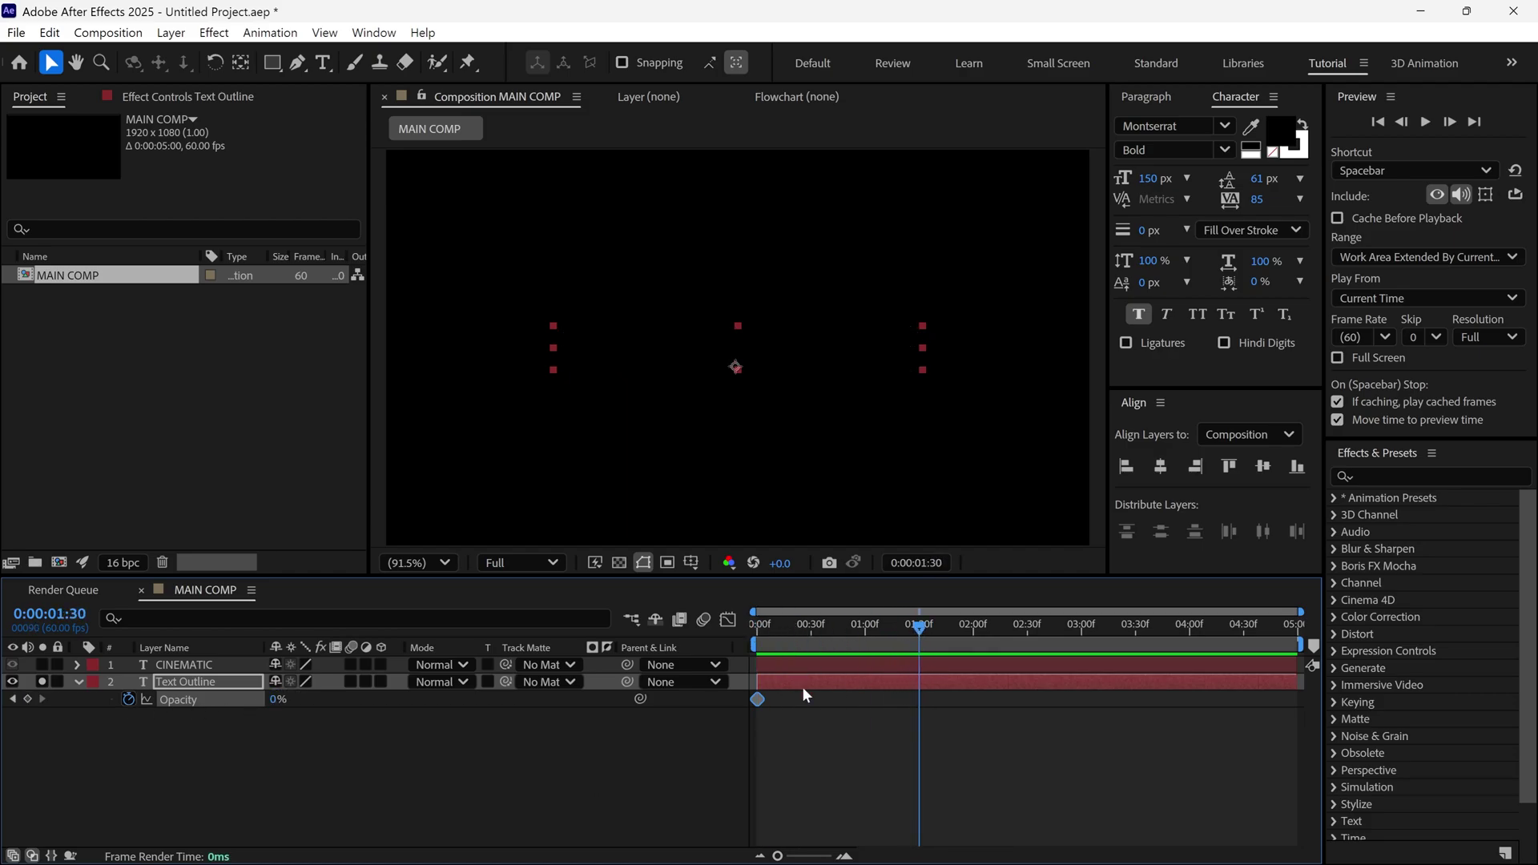
left_click_drag(277, 705, 368, 706)
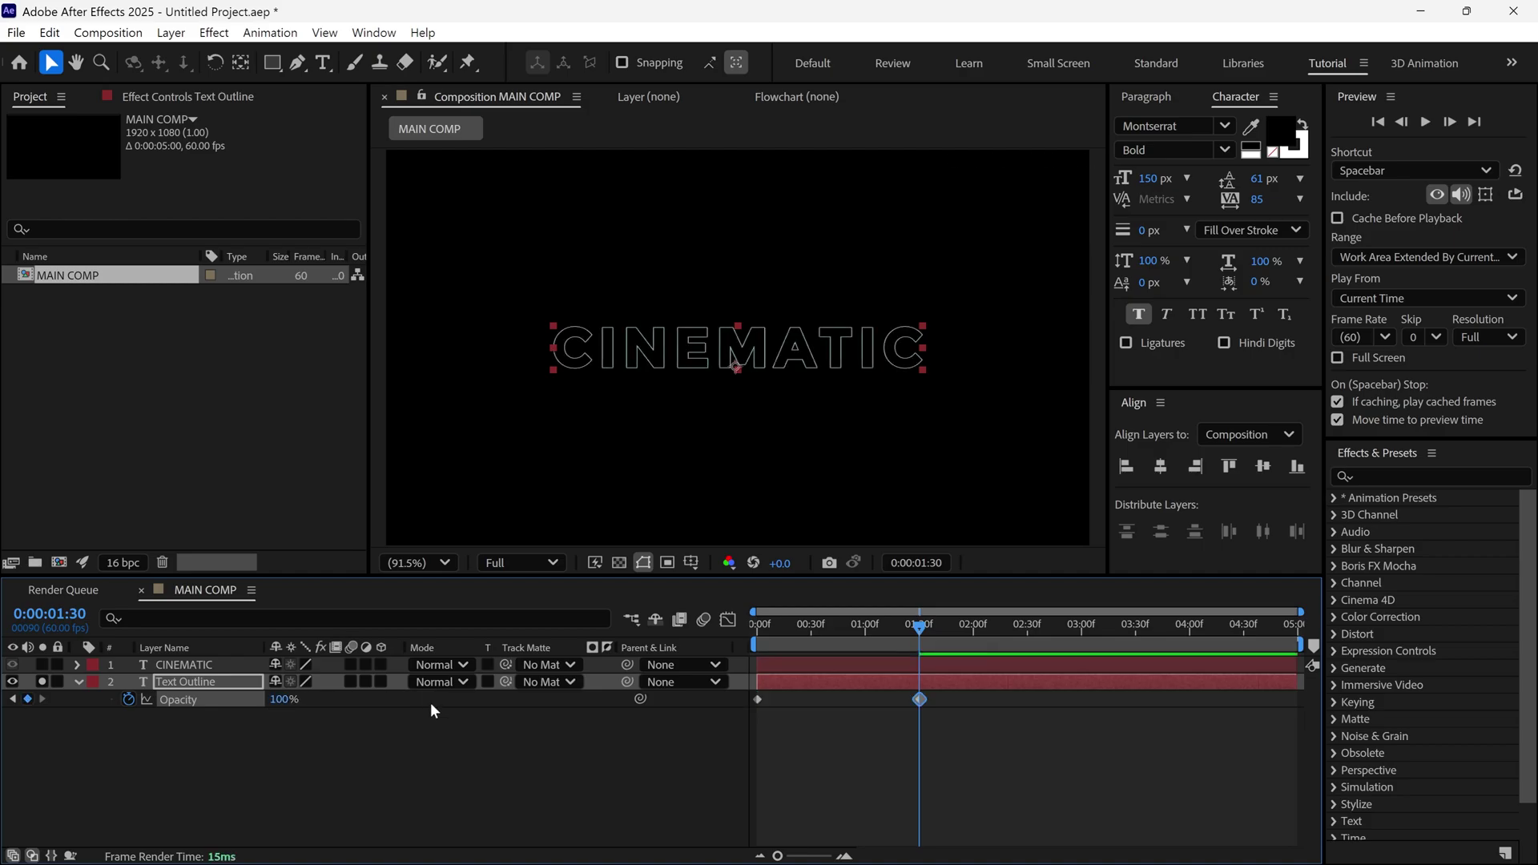
Step: Copy the opacity keyframes and paste them onto CINEMATIC starting at 0:19
left_click_drag(919, 639, 708, 652)
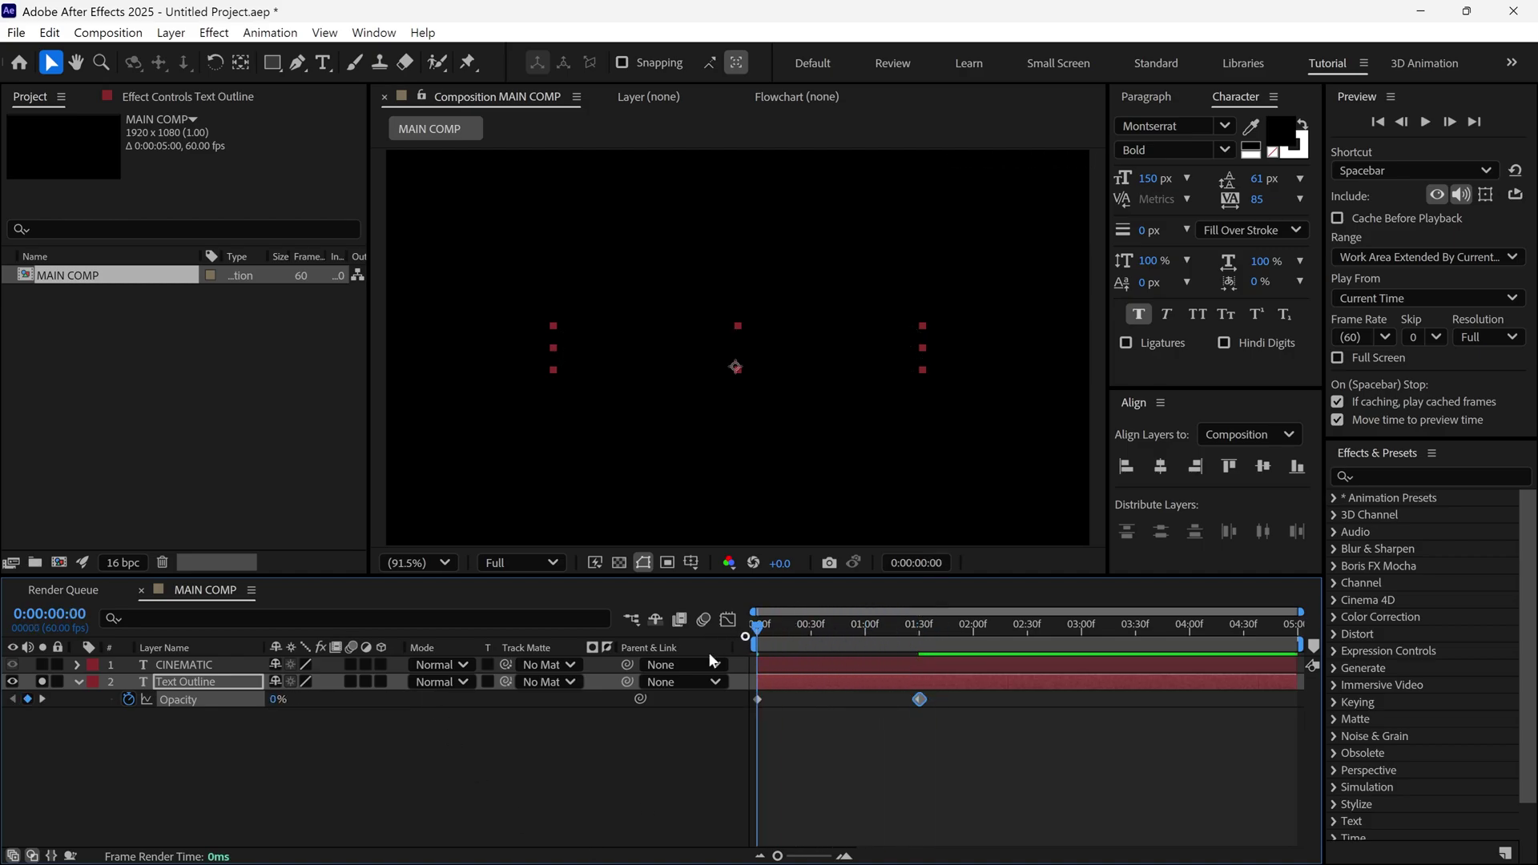
left_click(45, 681)
left_click_drag(867, 699, 752, 691)
key("ctrl+c")
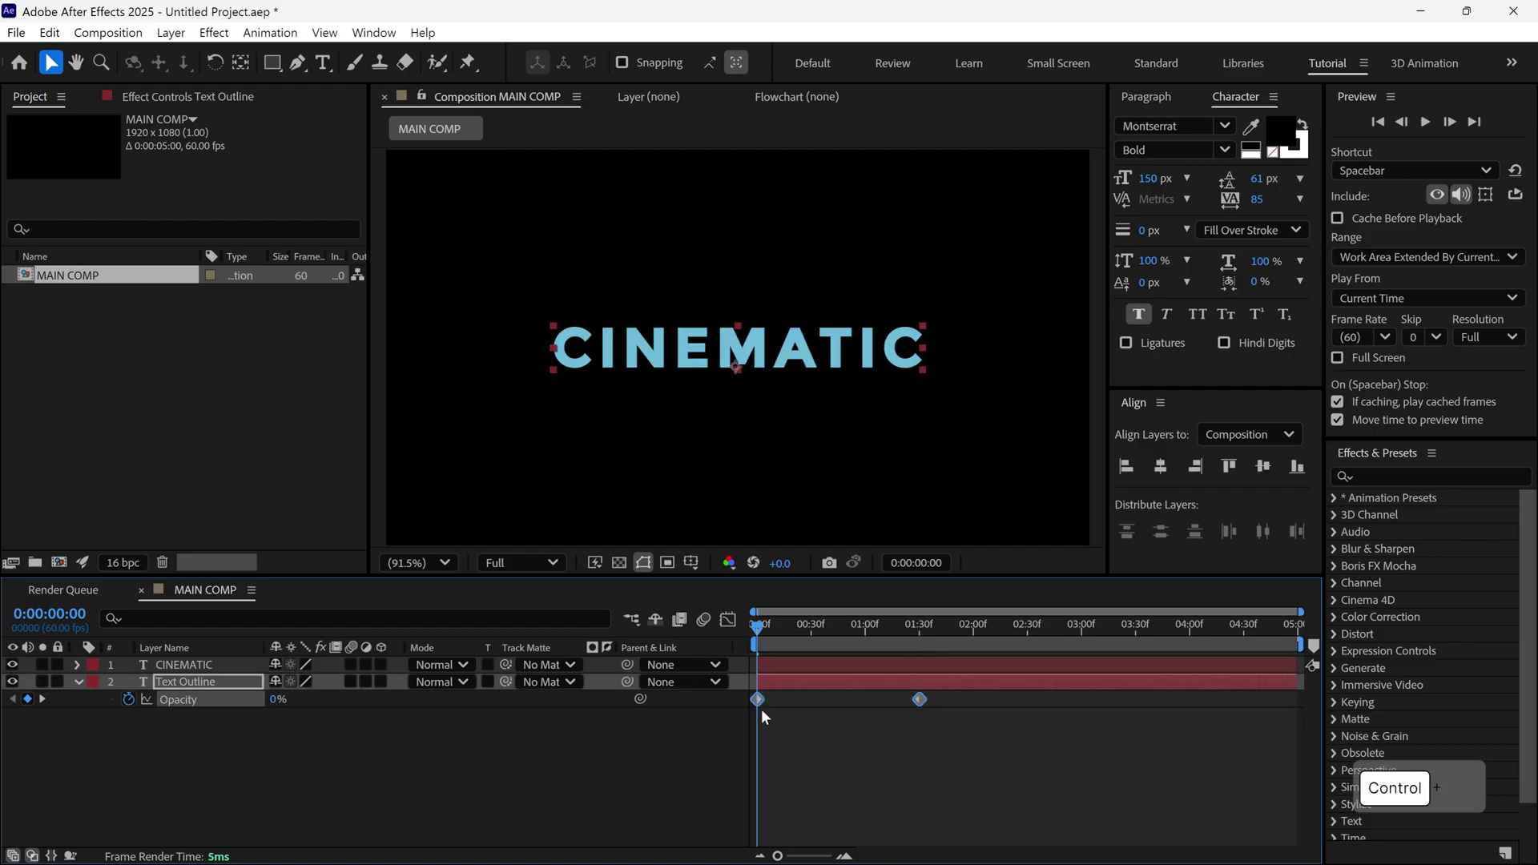
left_click(776, 663)
left_click_drag(770, 624, 794, 626)
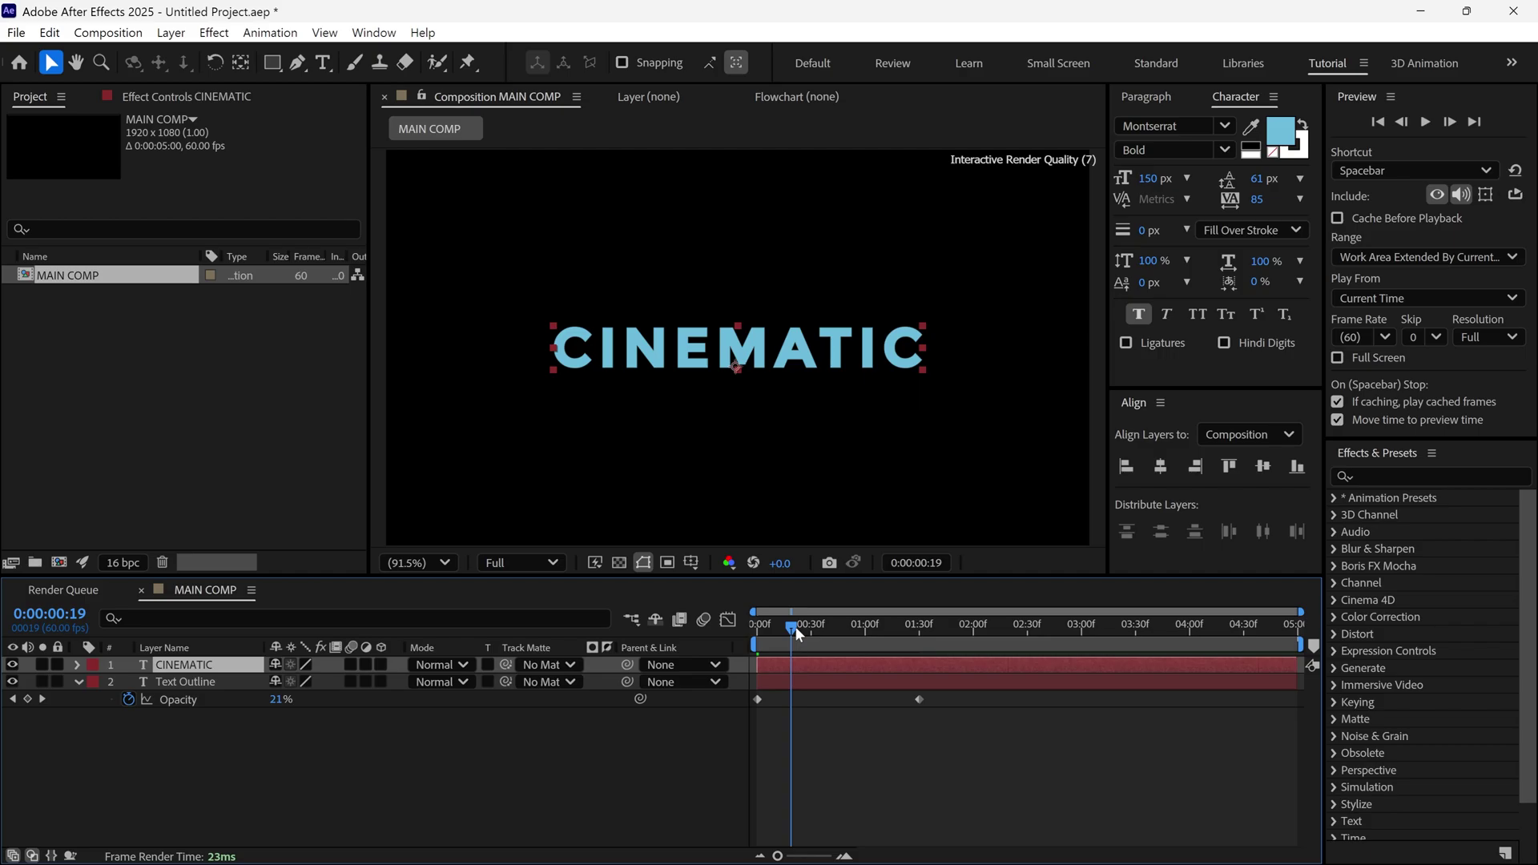
key("ctrl+v")
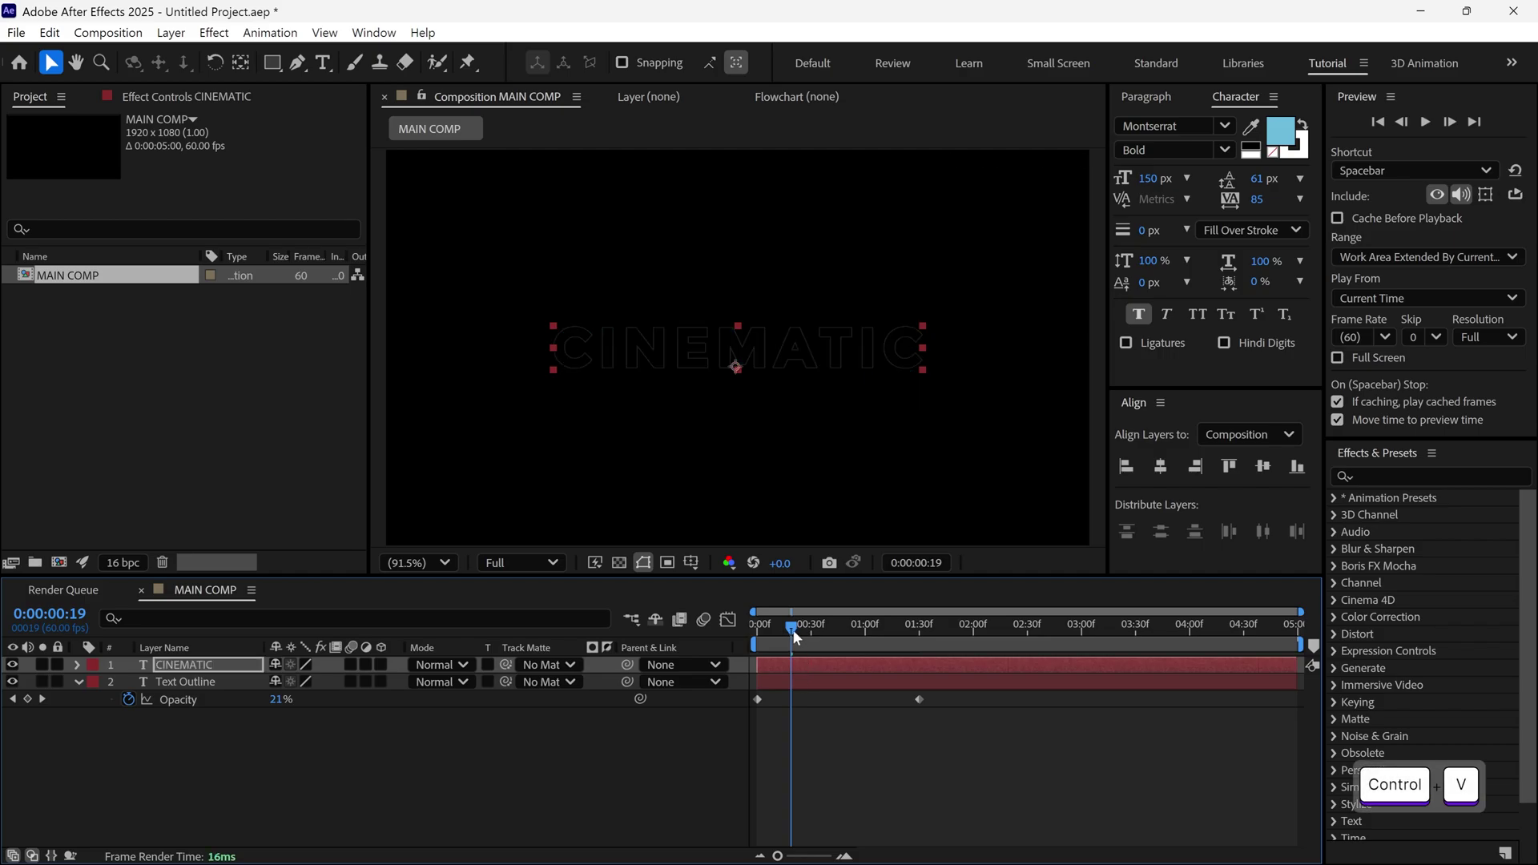
Step: Preview the staggered fade-in and select both text layers
key("u")
left_click_drag(791, 629, 719, 700)
key("space")
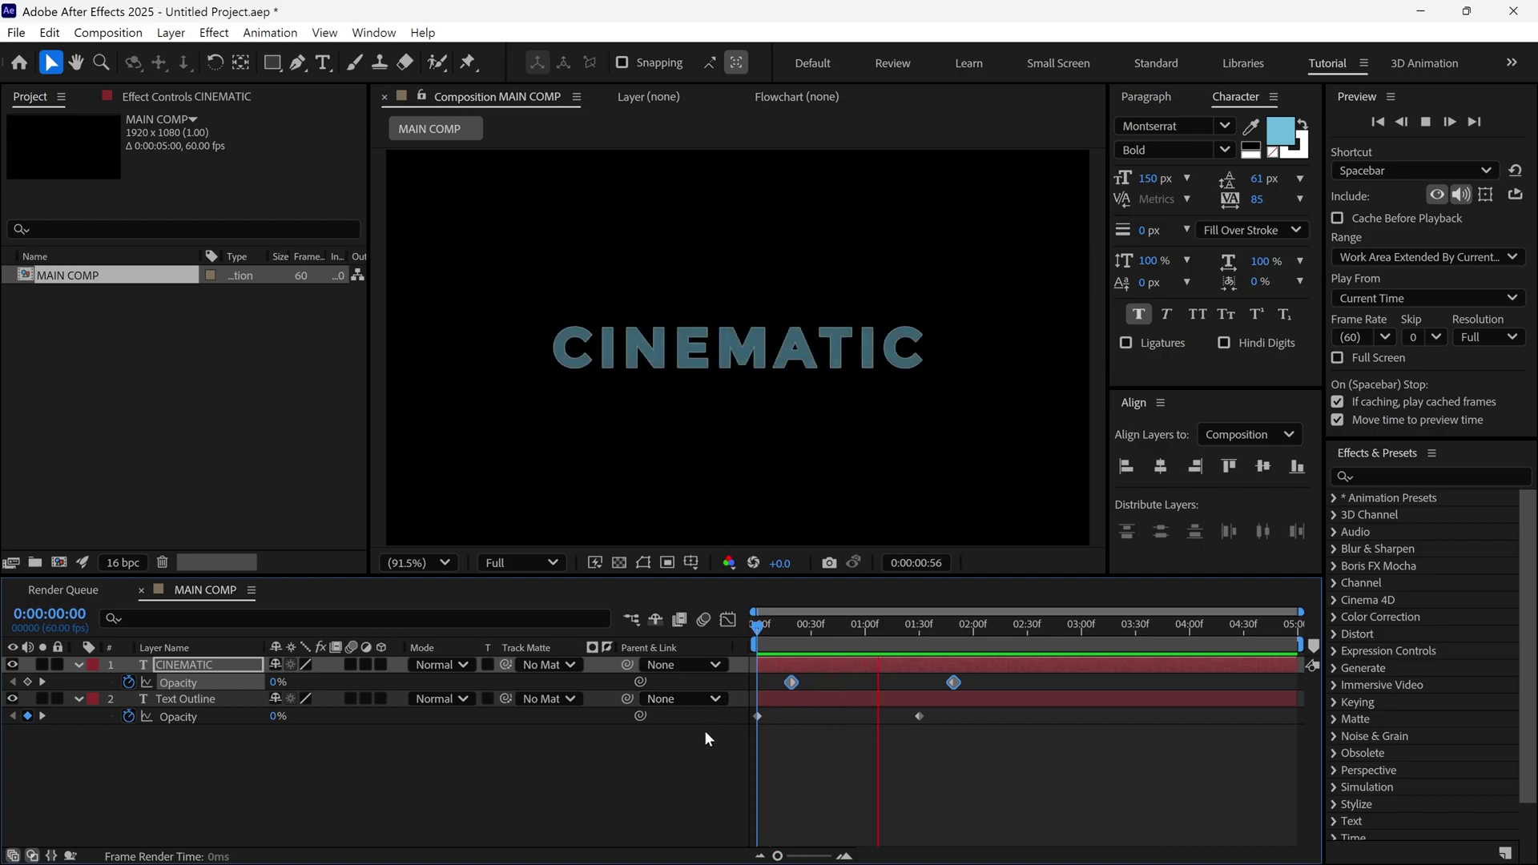
key("space")
left_click(177, 699, "ctrl")
Step: Pre-compose the Text Outline layer as 'Text Outline', moving all attributes into the new comp
key("ctrl+a")
key("u")
left_click(176, 714)
left_click(207, 687)
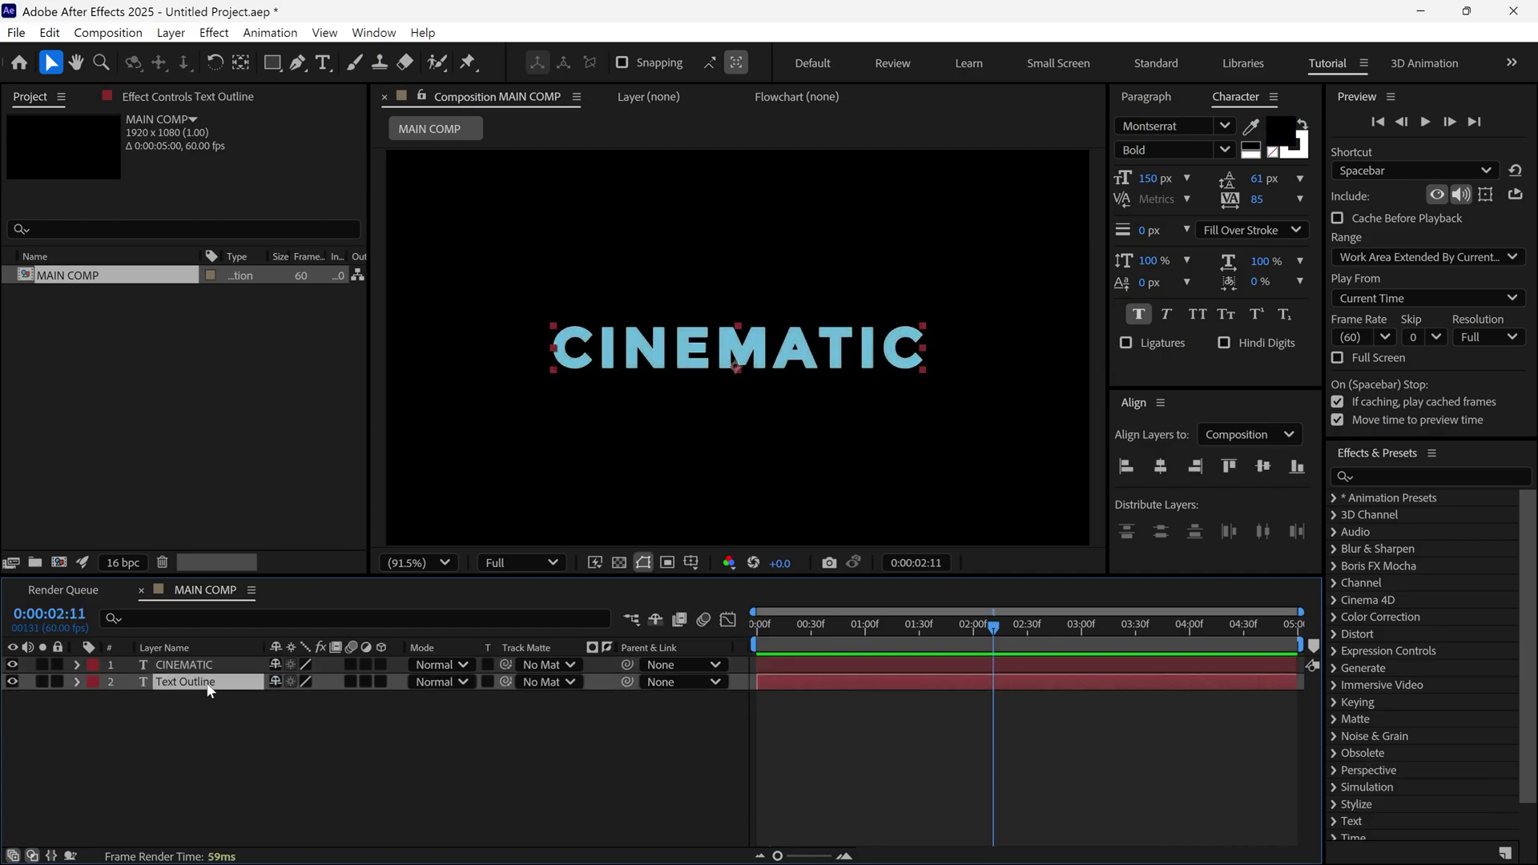
right_click(206, 687)
left_click(277, 551)
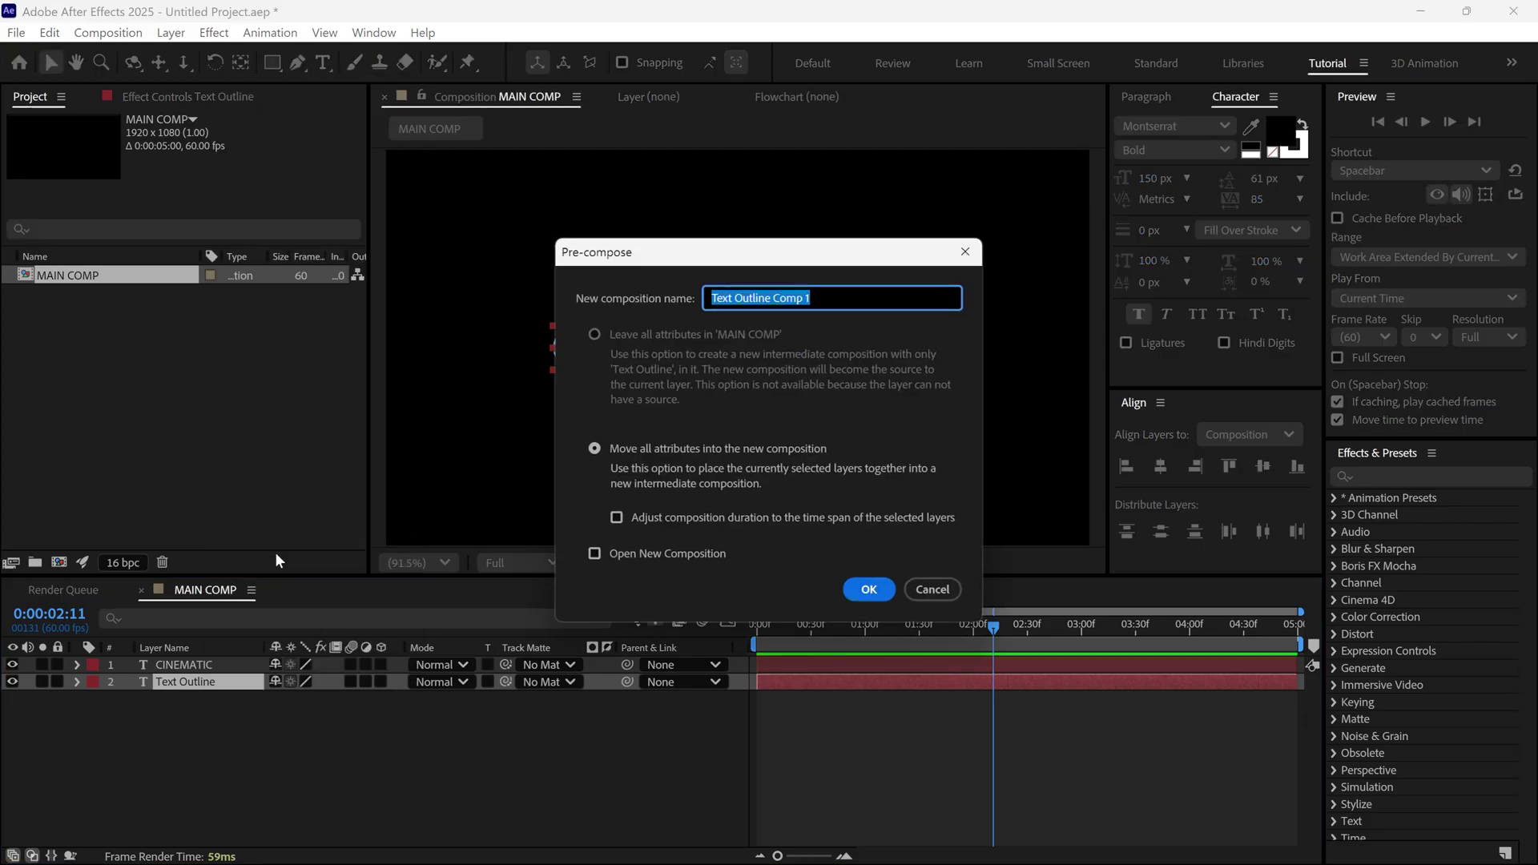
key("End")
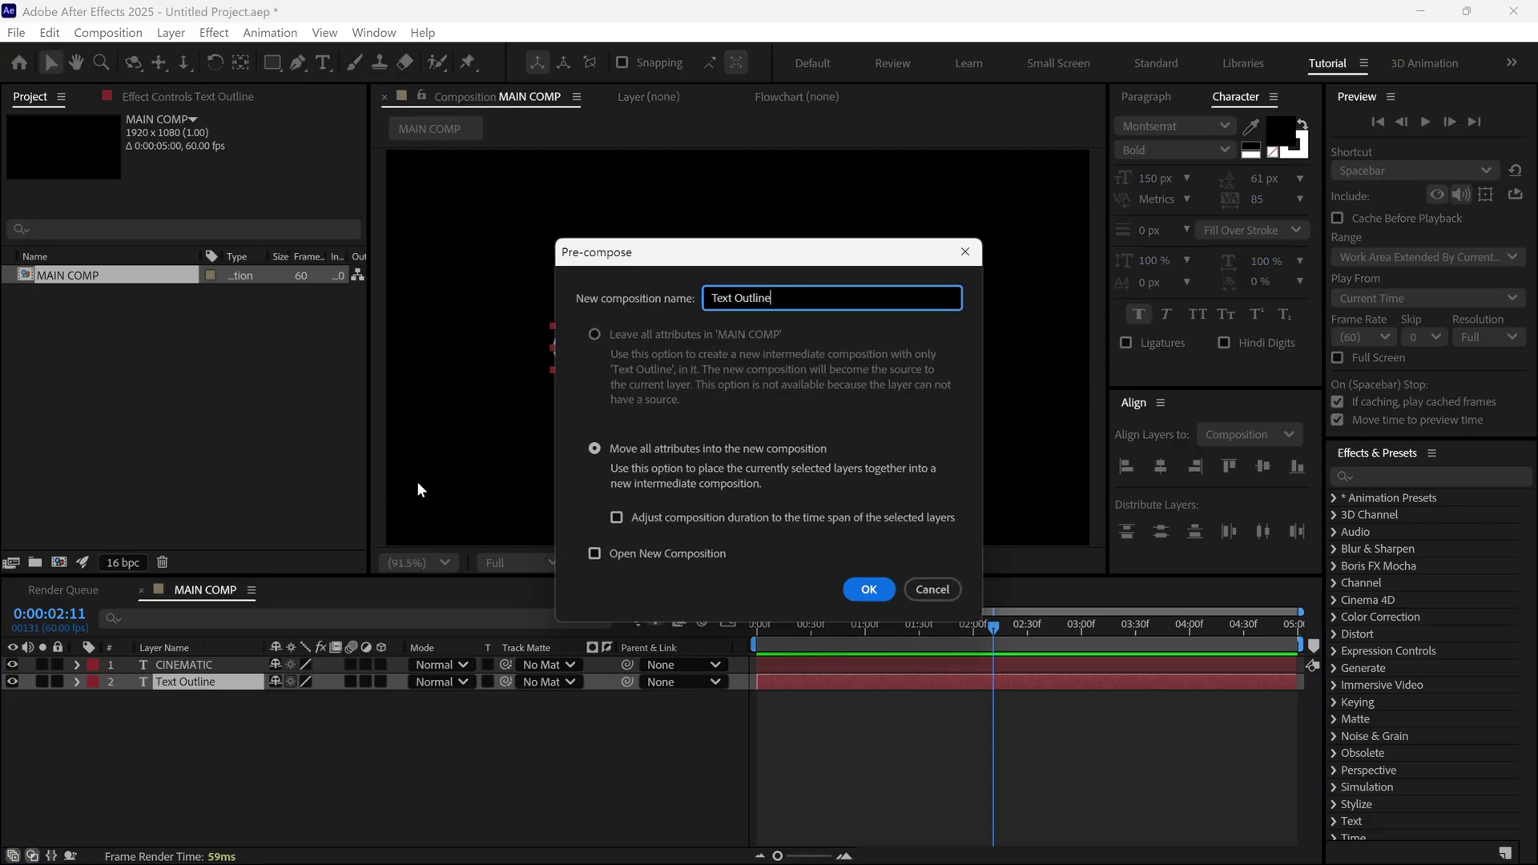
left_click(597, 451)
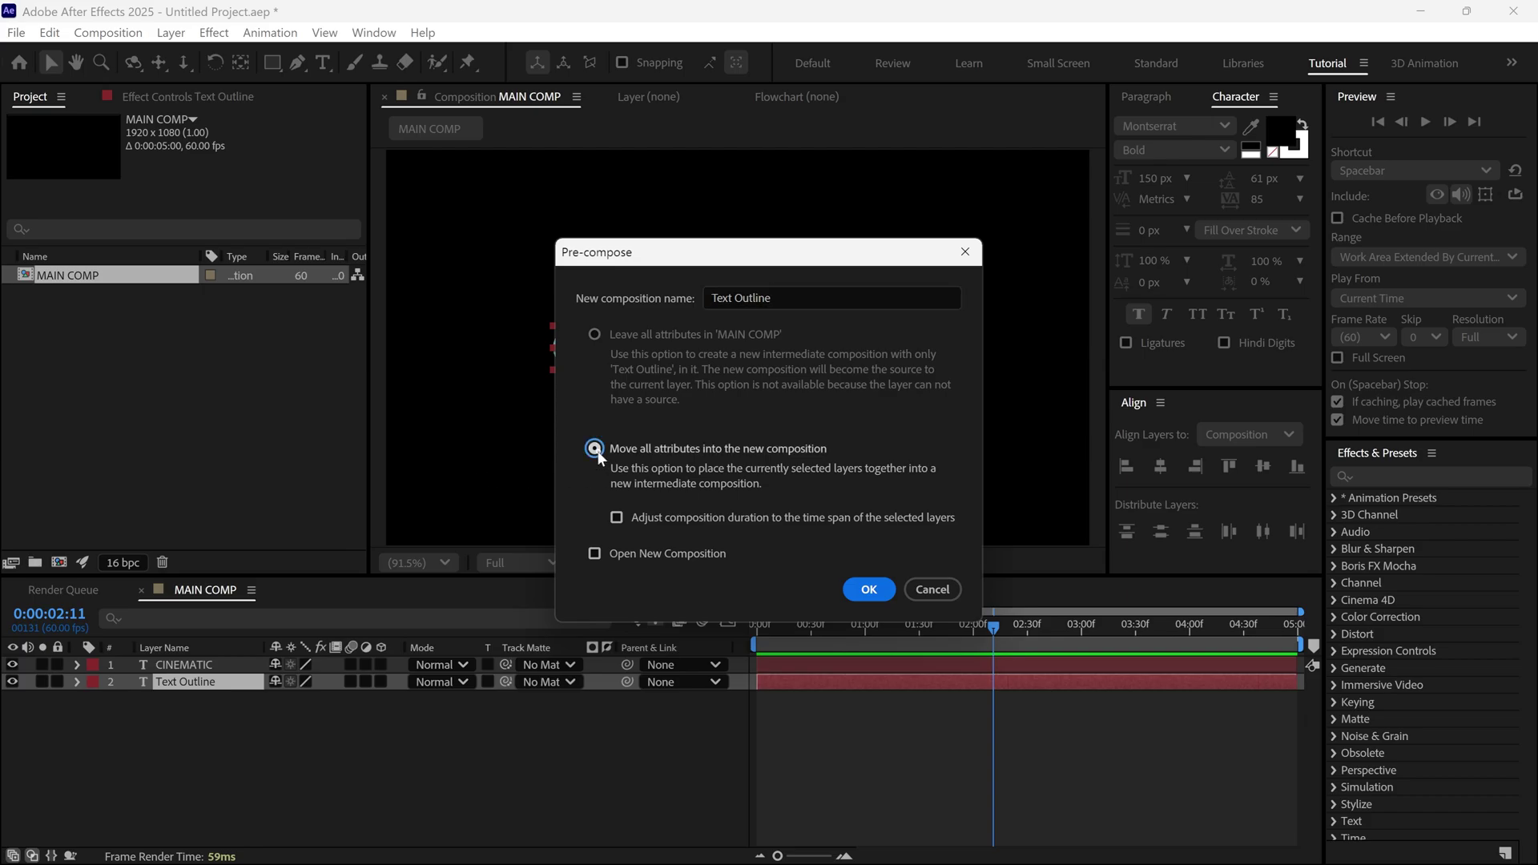
left_click(860, 594)
left_click(1383, 478)
Step: Search 'glow' and drop the Glow effect onto the nested Text Outline layer
type("glow")
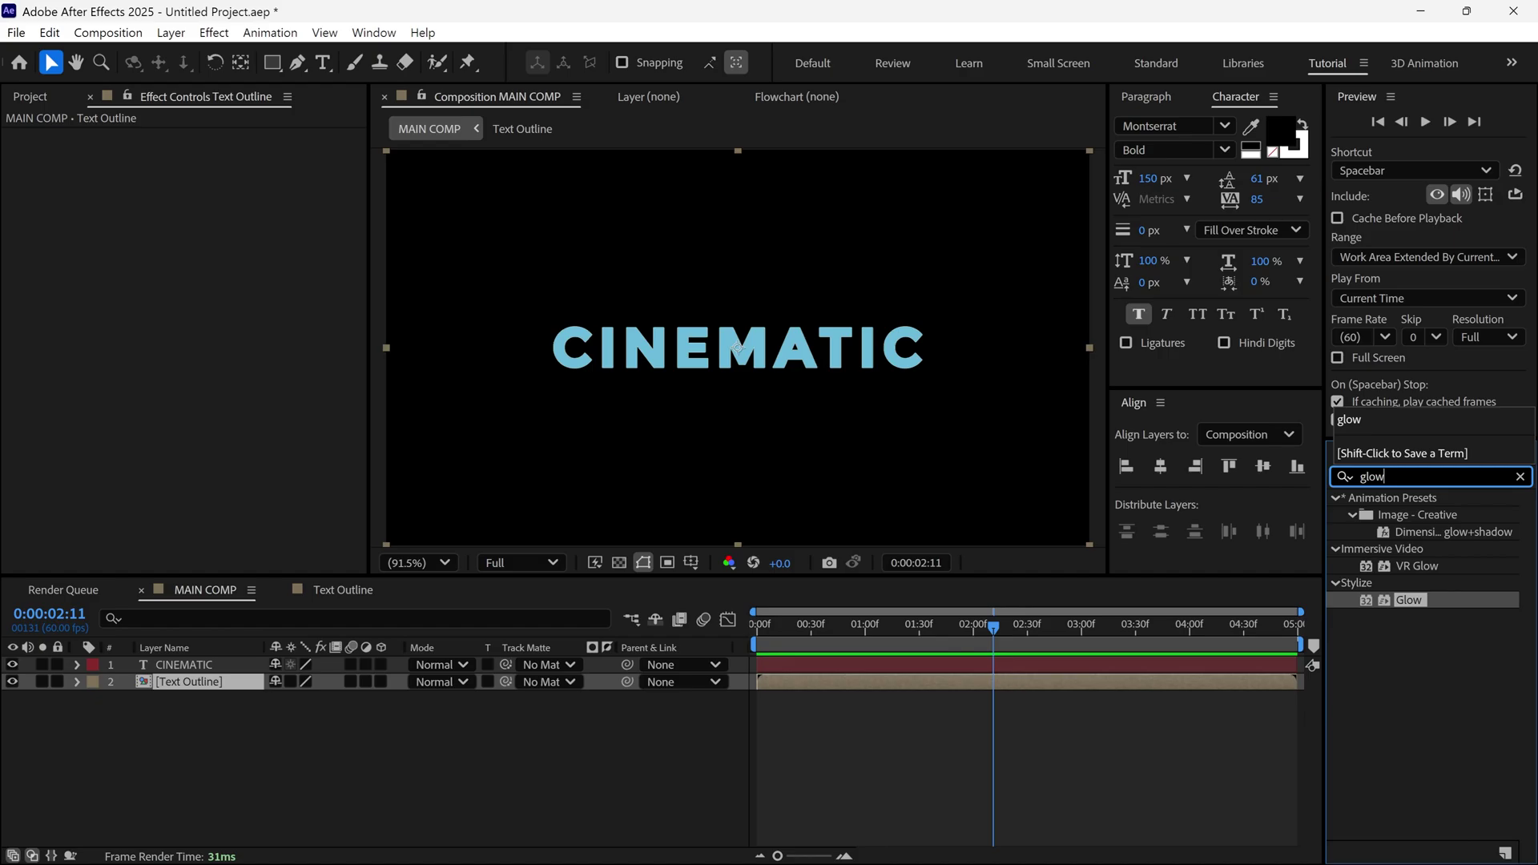
left_click_drag(1418, 614, 214, 681)
scroll(732, 386, "up", 3)
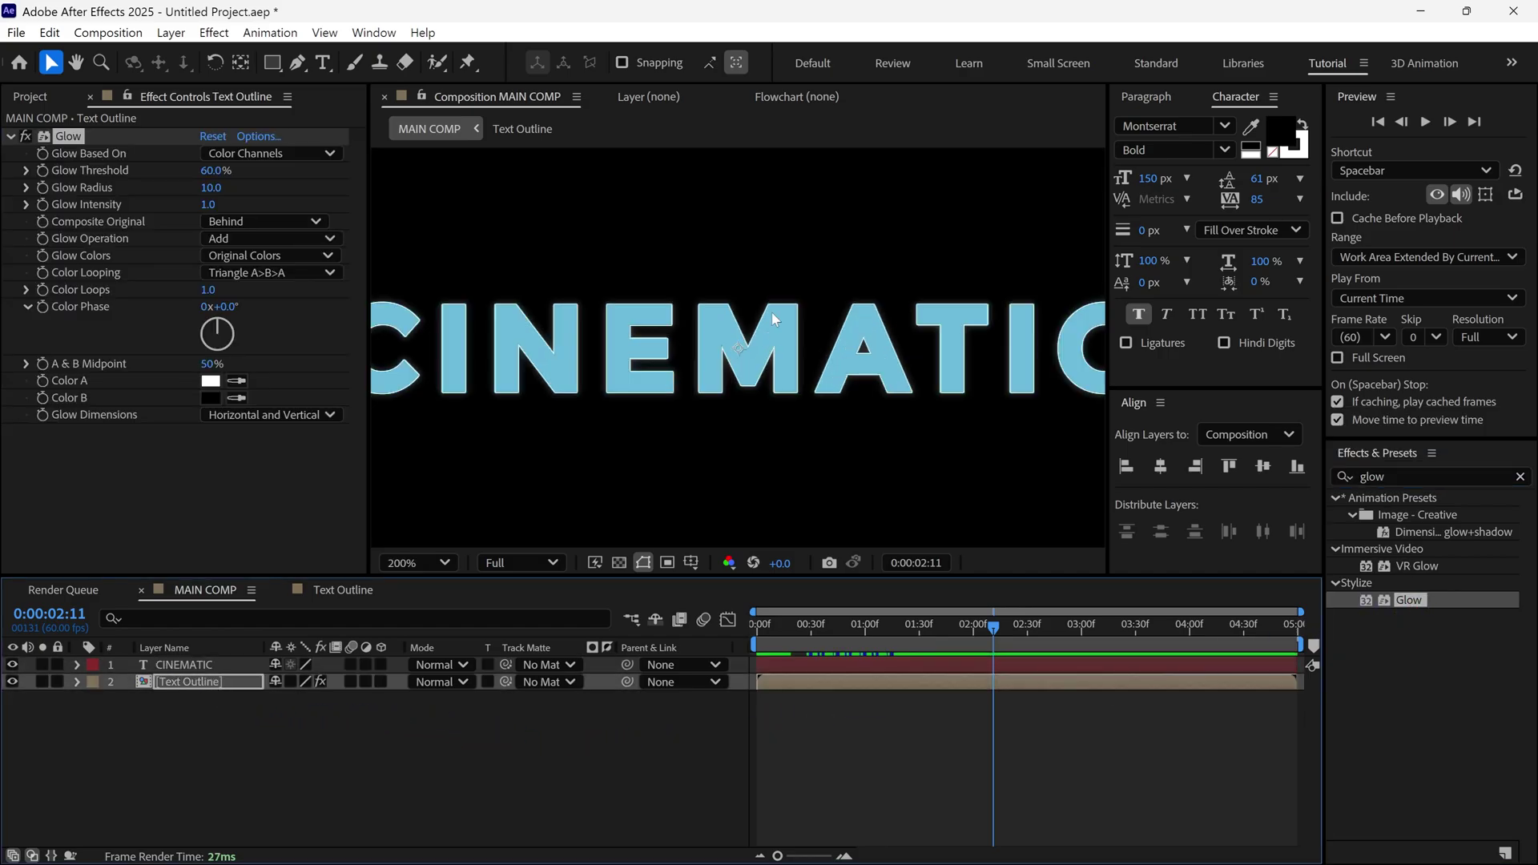
key("shift+slash")
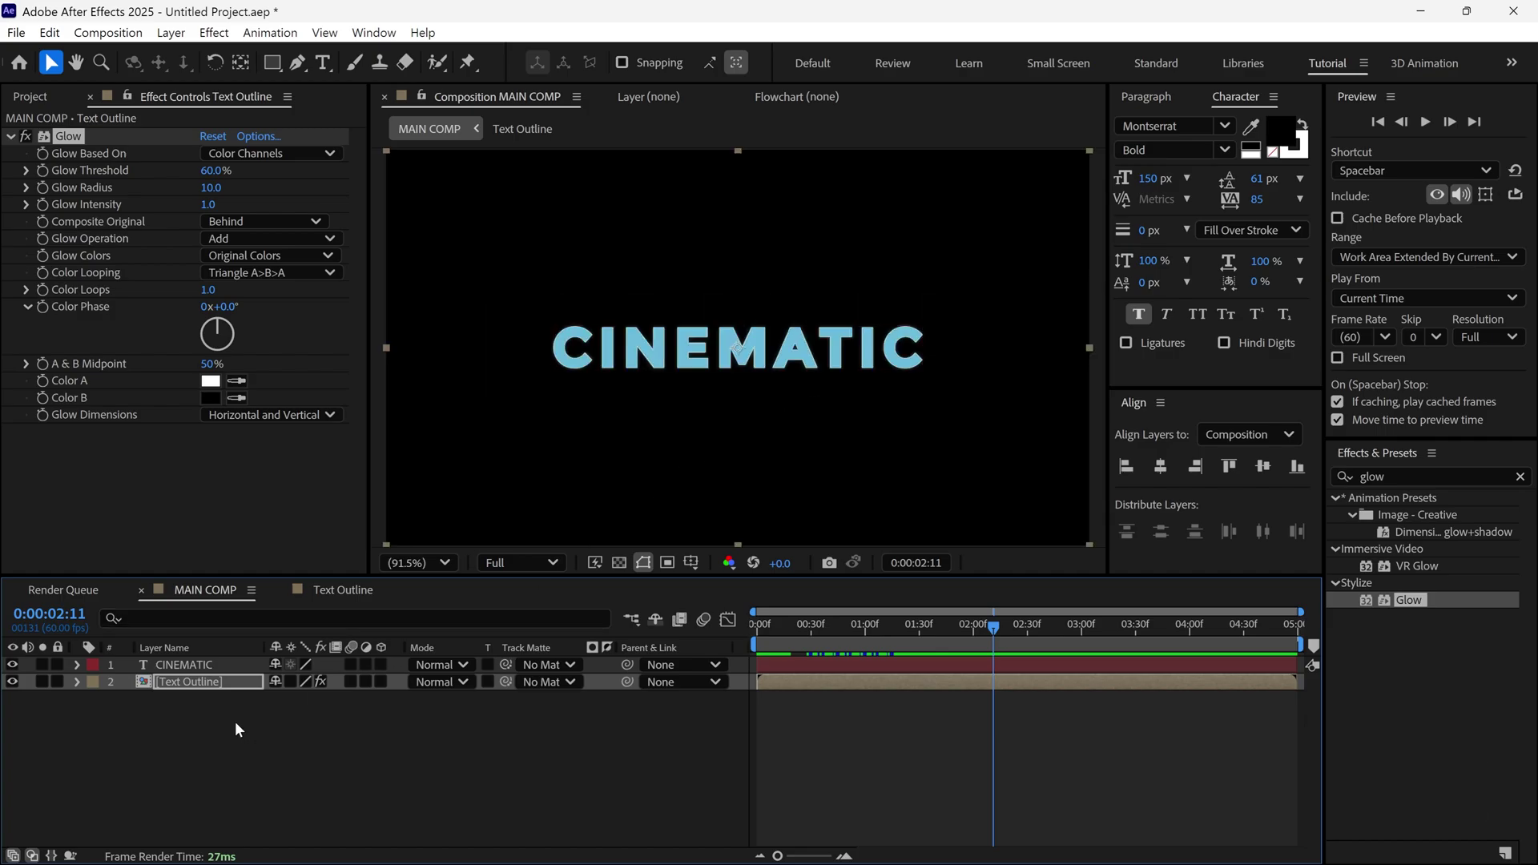
left_click_drag(234, 721, 241, 671)
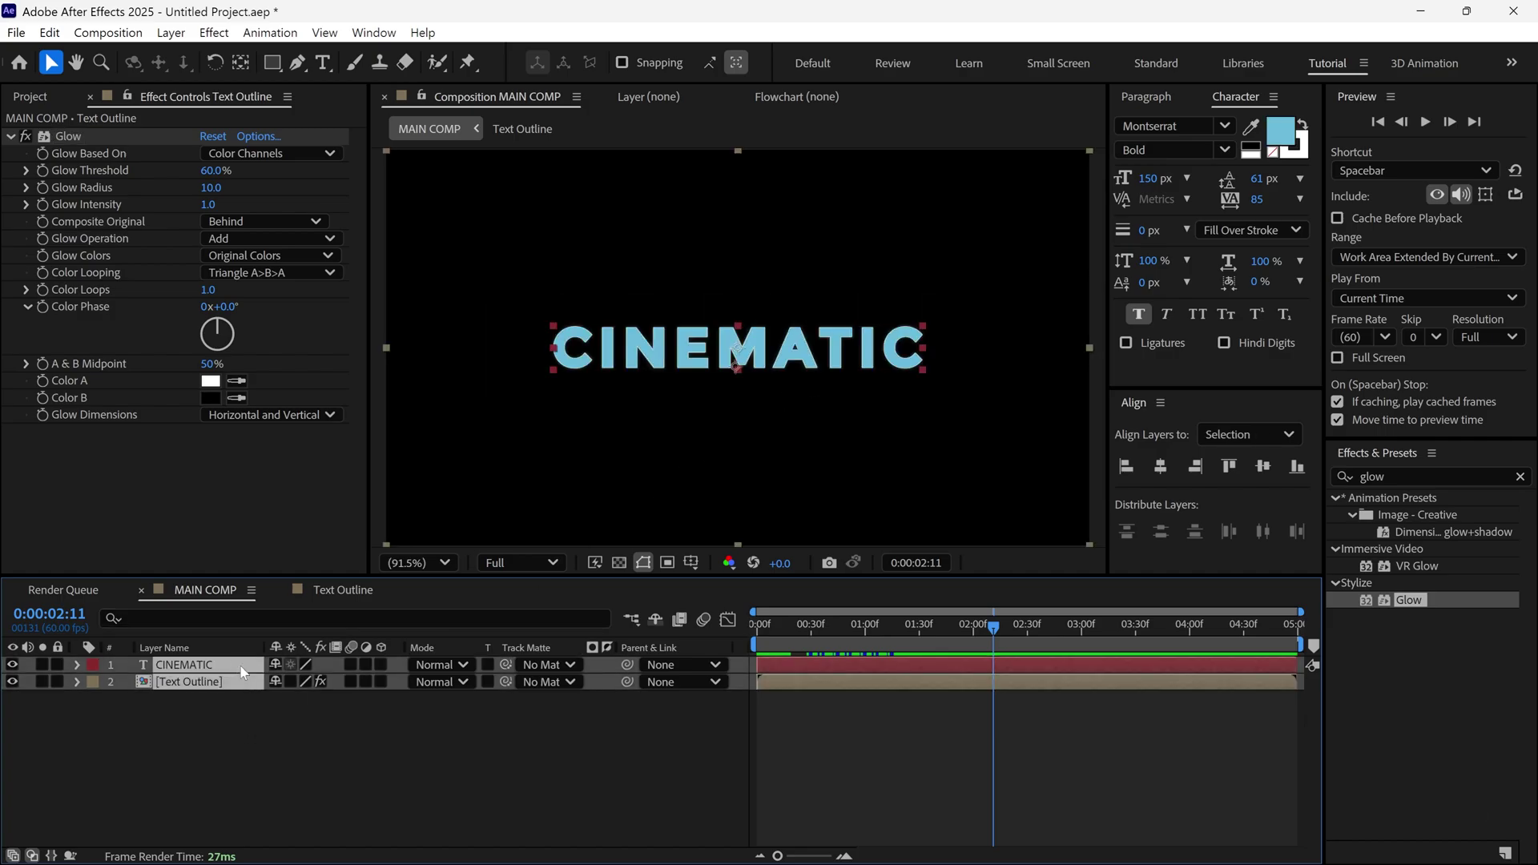
Step: Pre-compose the selected CINEMATIC and Text Outline layers into a comp named Text Holder
right_click(242, 673)
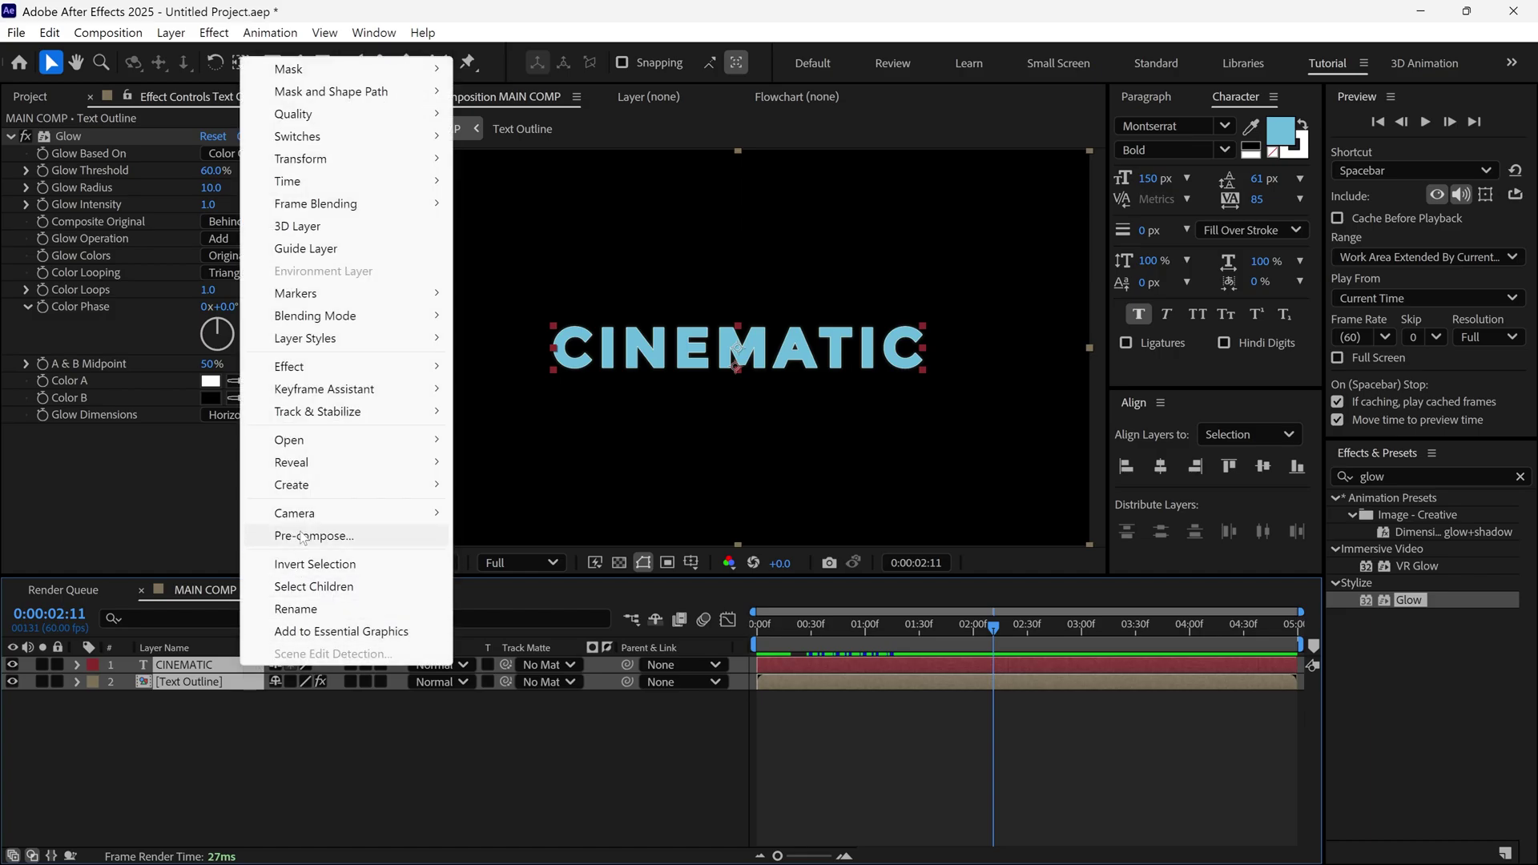
left_click(303, 538)
type("Text Holder")
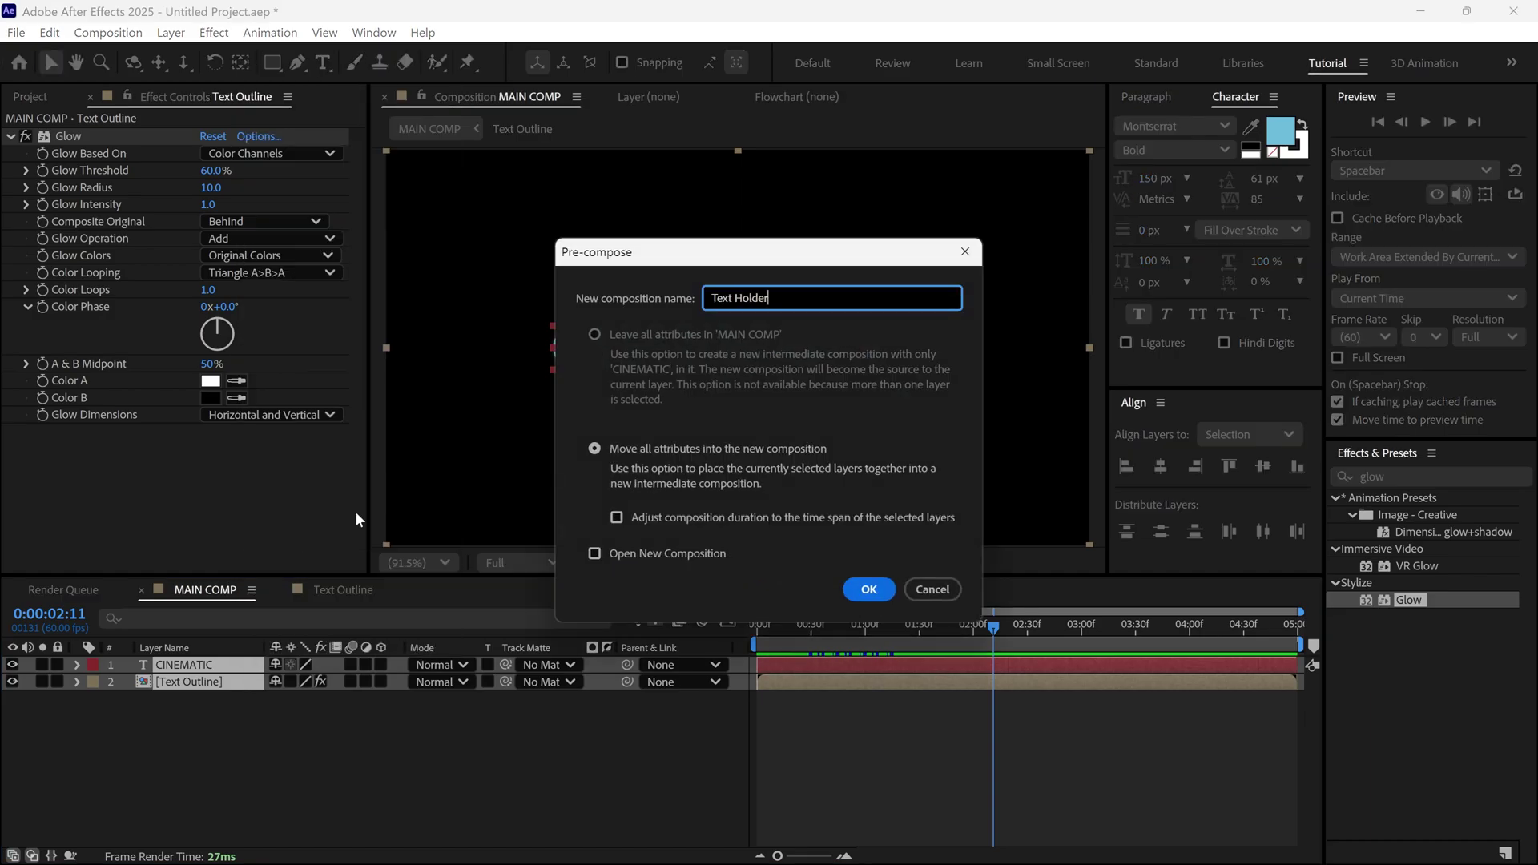
left_click(867, 590)
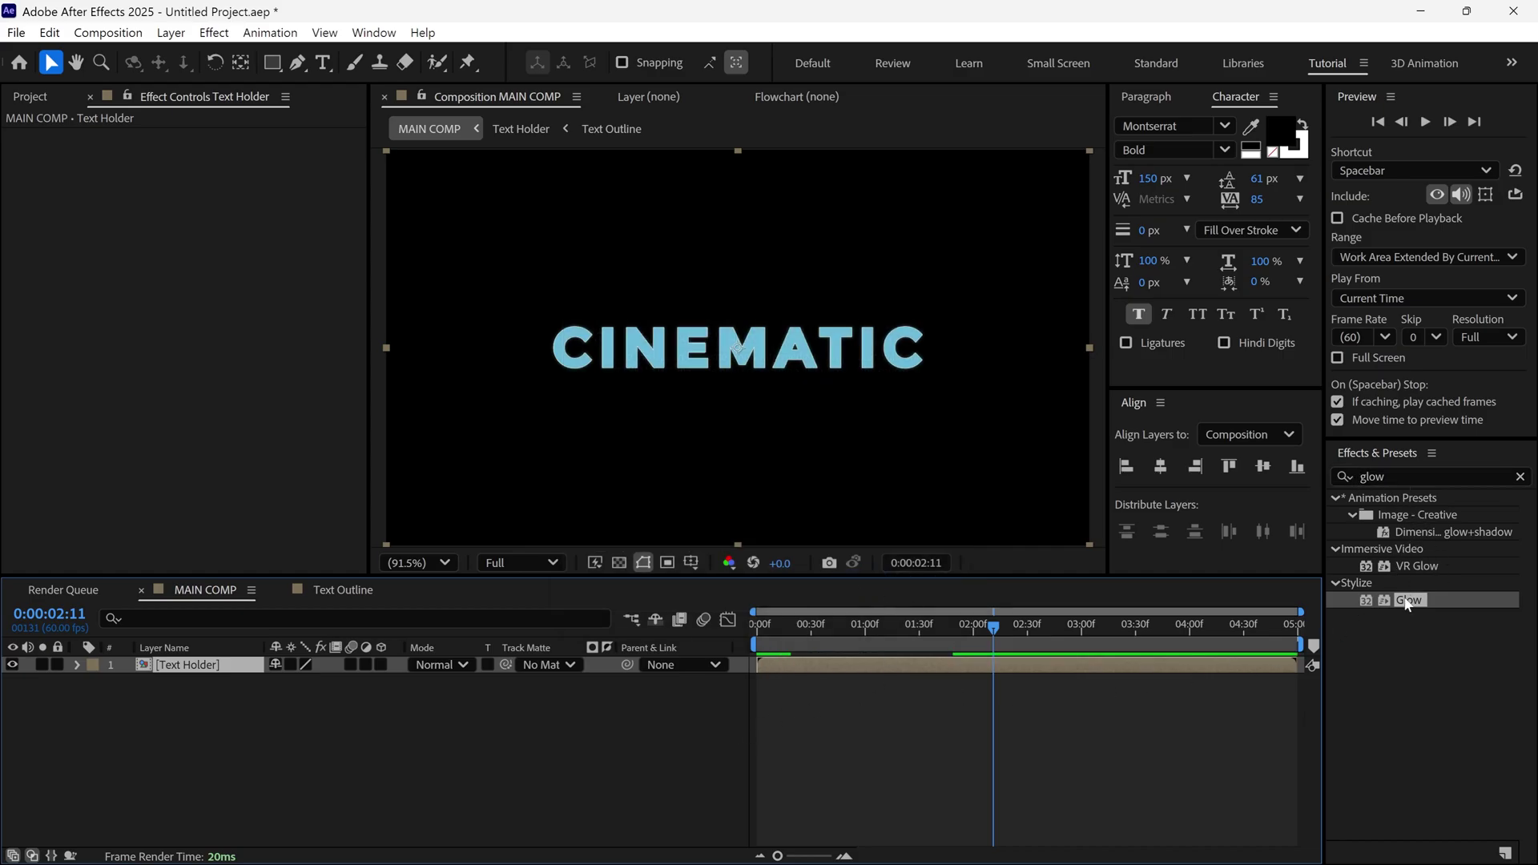
Step: Apply Glow to the Text Holder layer and set Glow Threshold to 75%
left_click_drag(1407, 603, 243, 661)
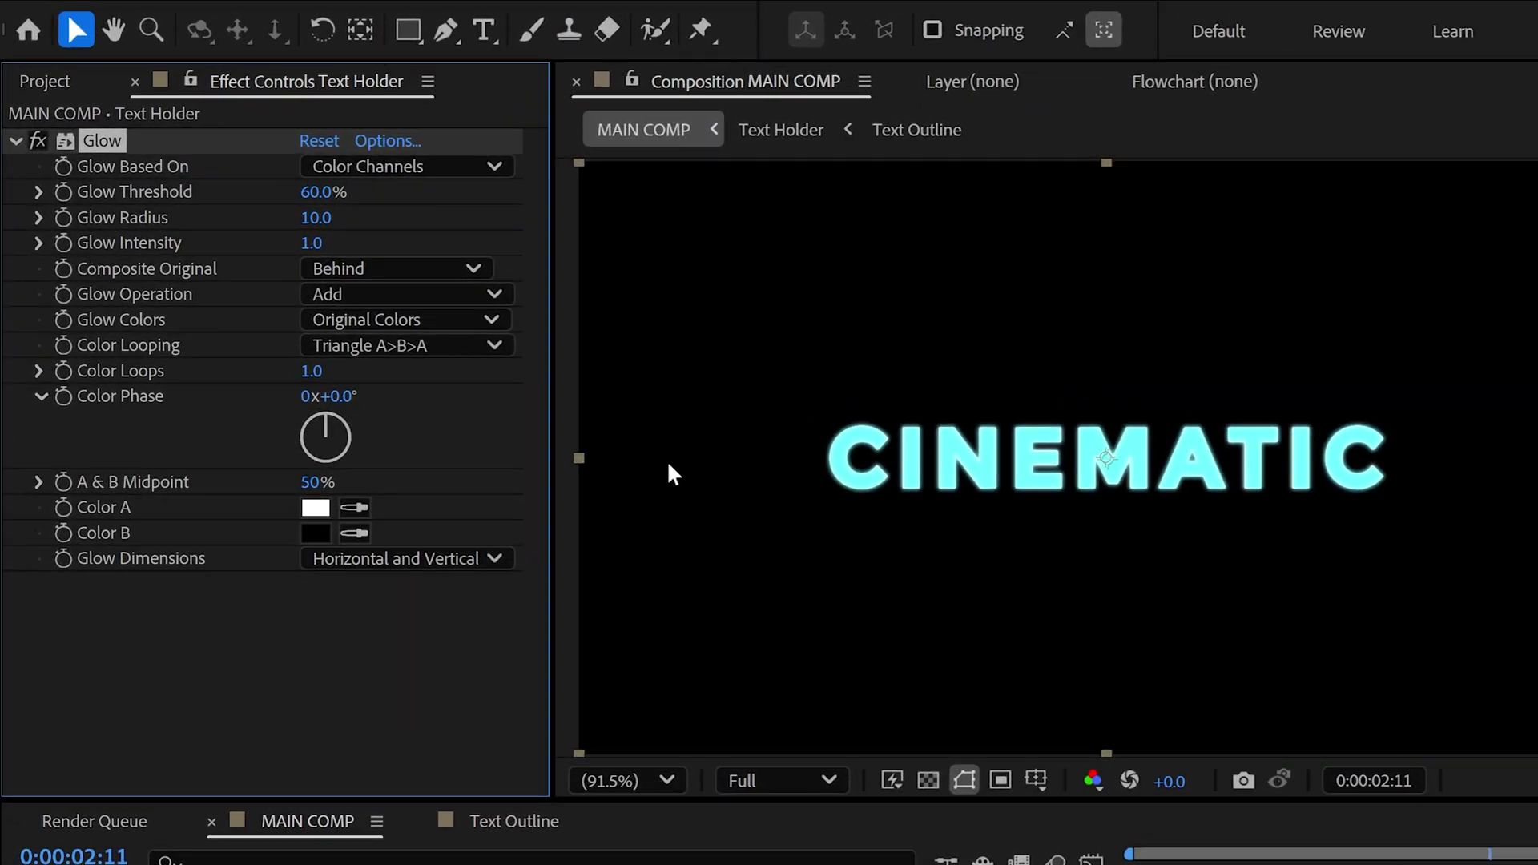
left_click(320, 196)
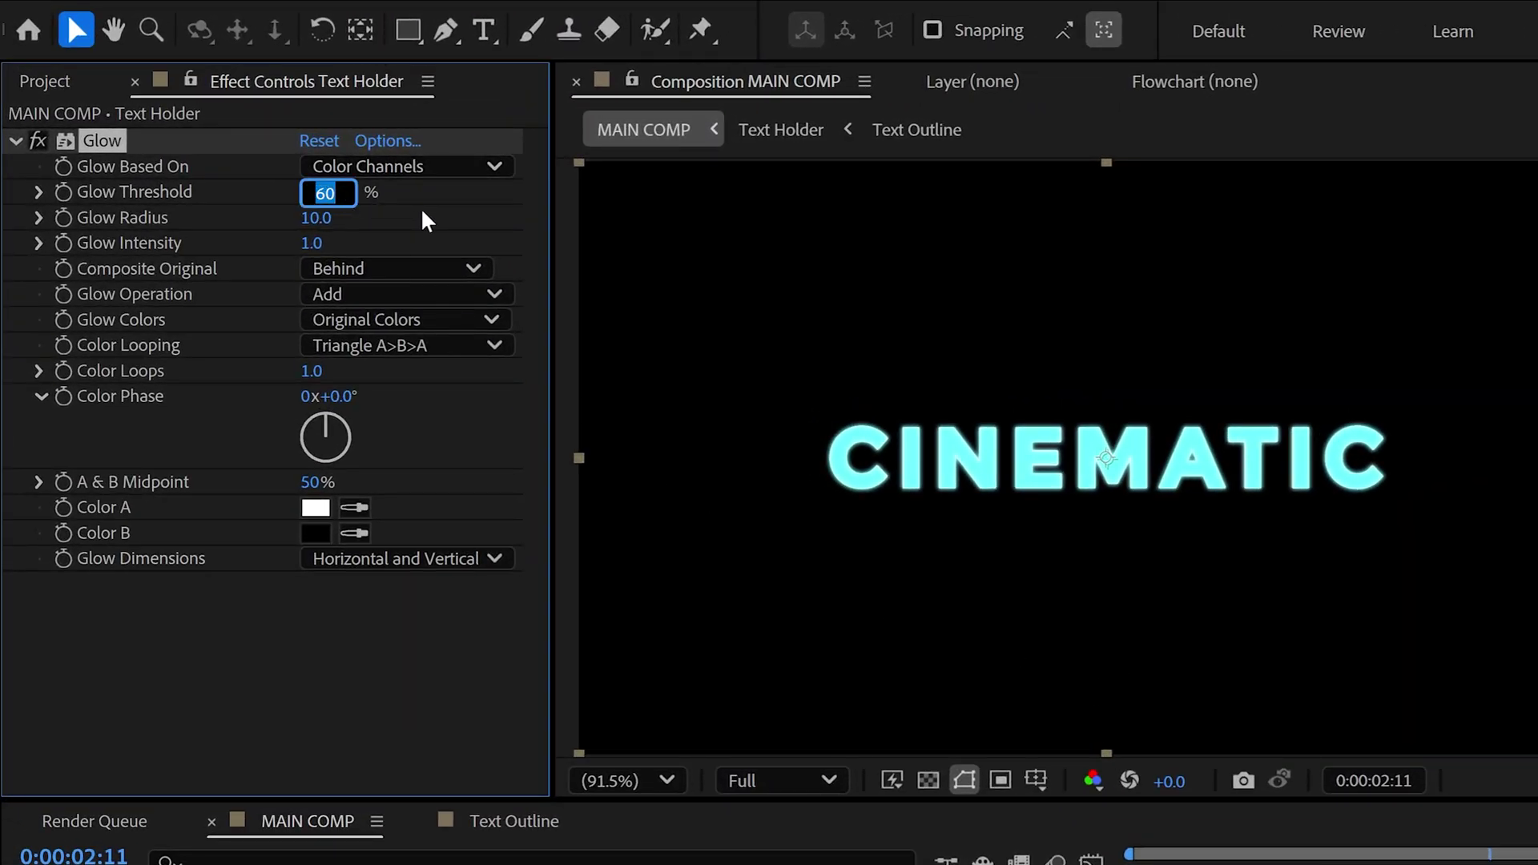
type("75")
key("Return")
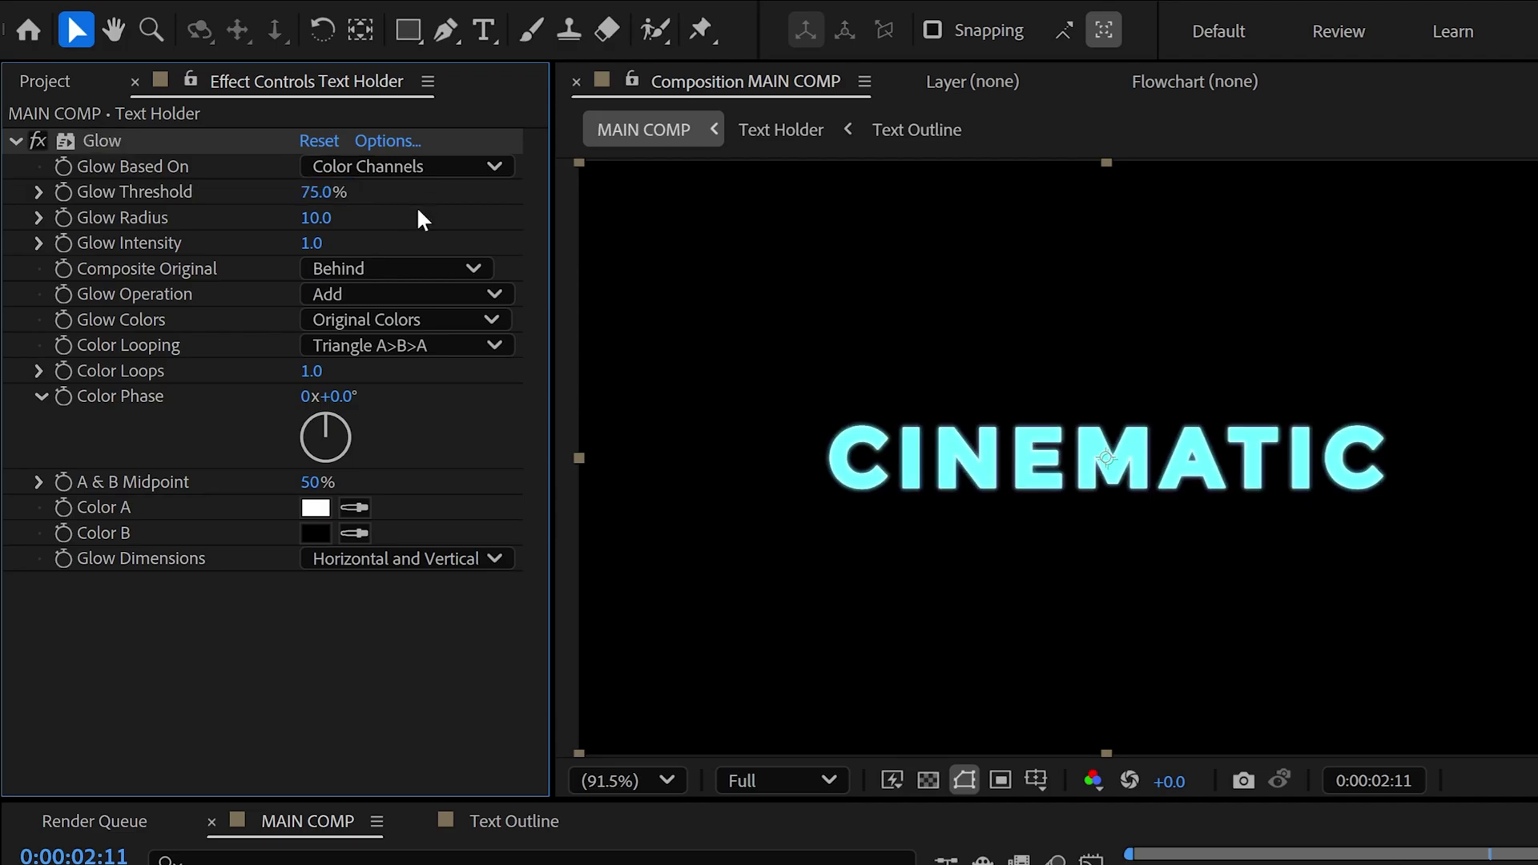
left_click(334, 223)
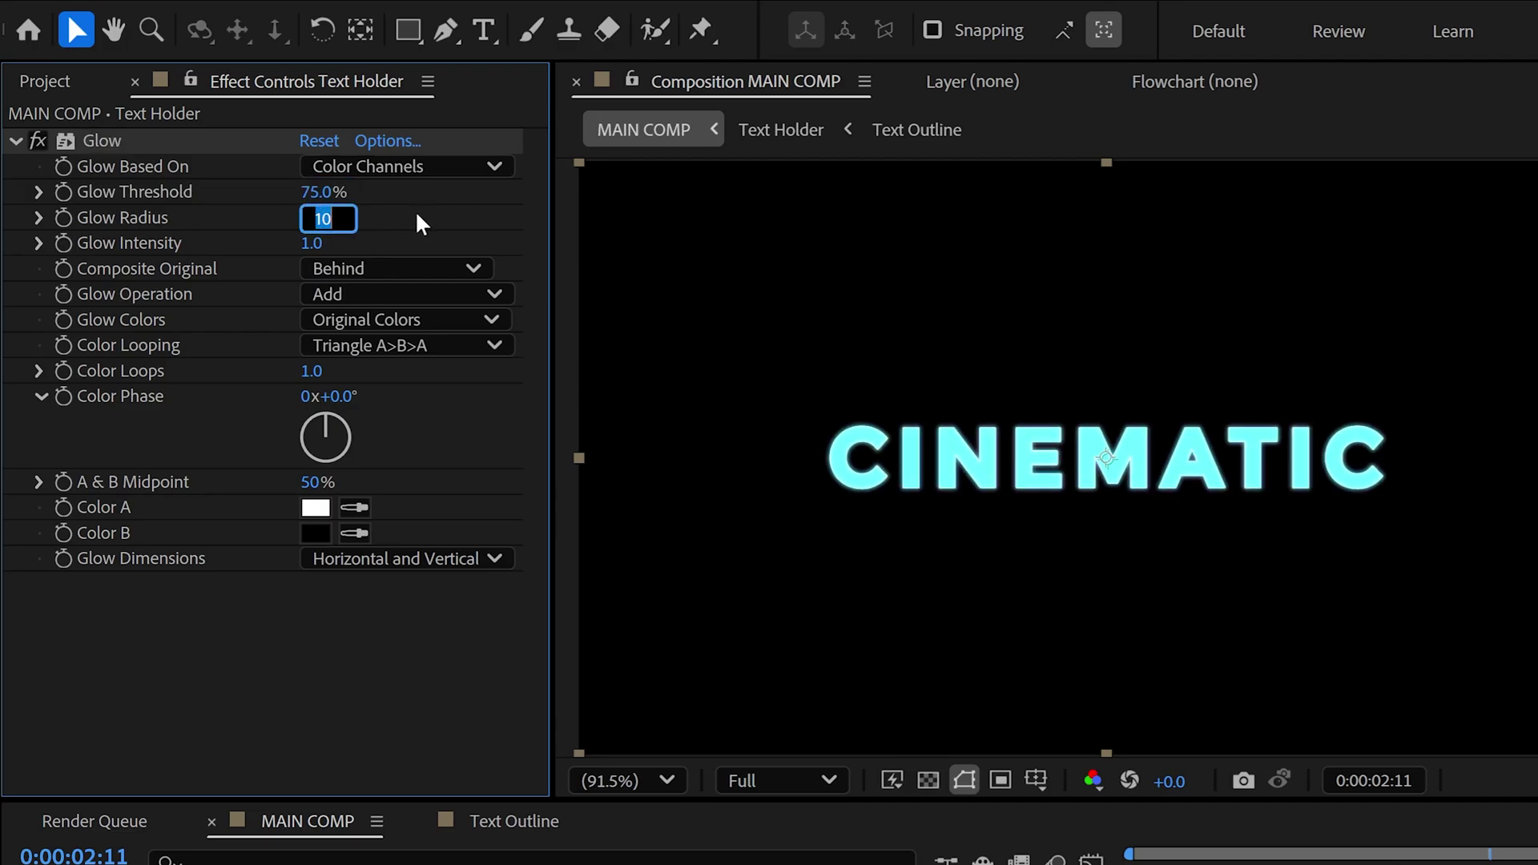
Step: Set the Text Holder Glow Radius to 400
type("400")
key("Return")
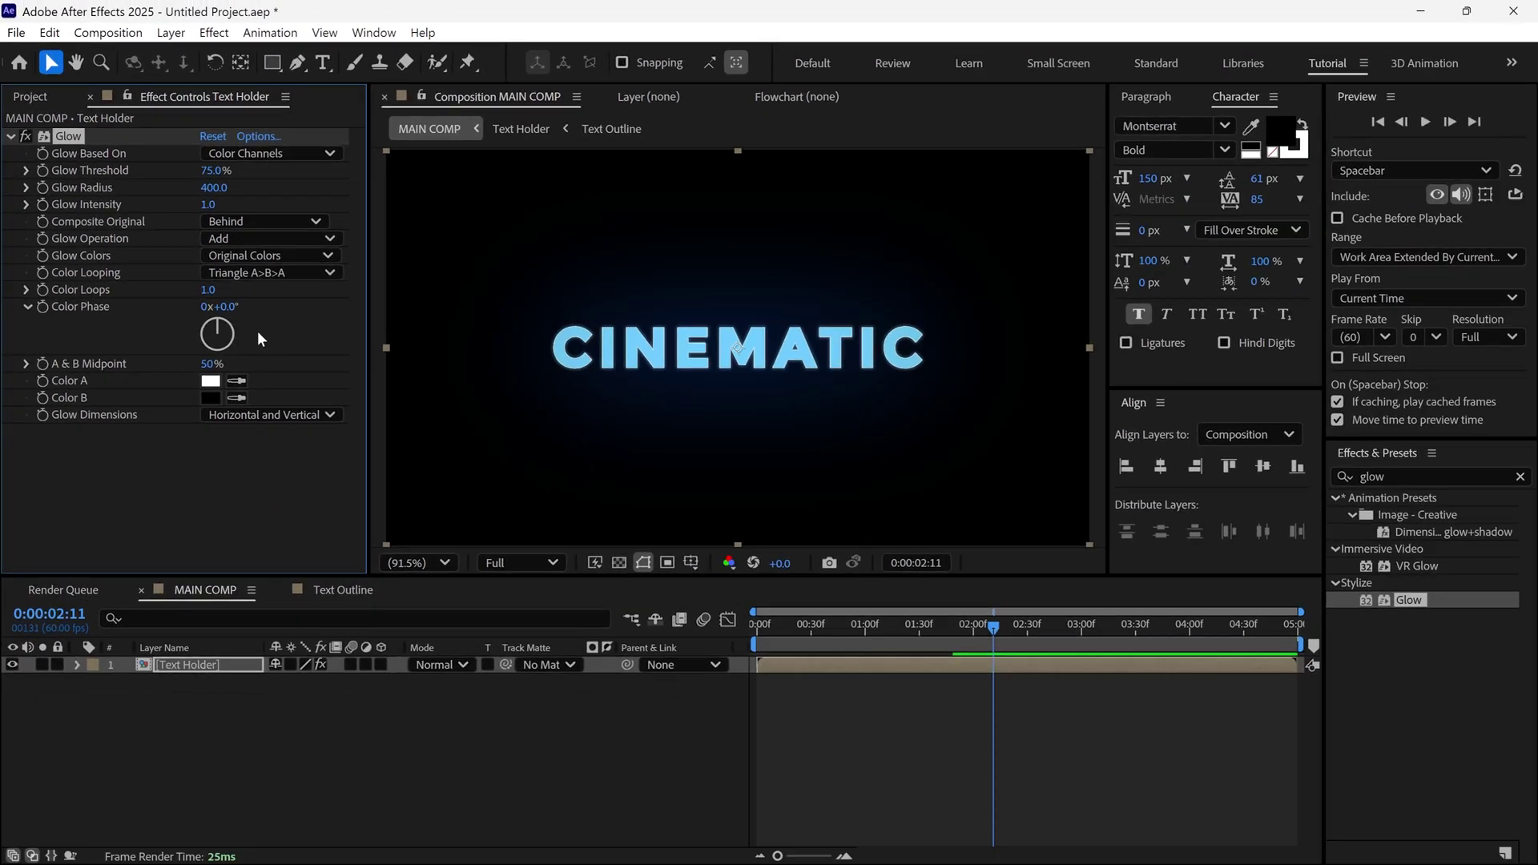
left_click(225, 676)
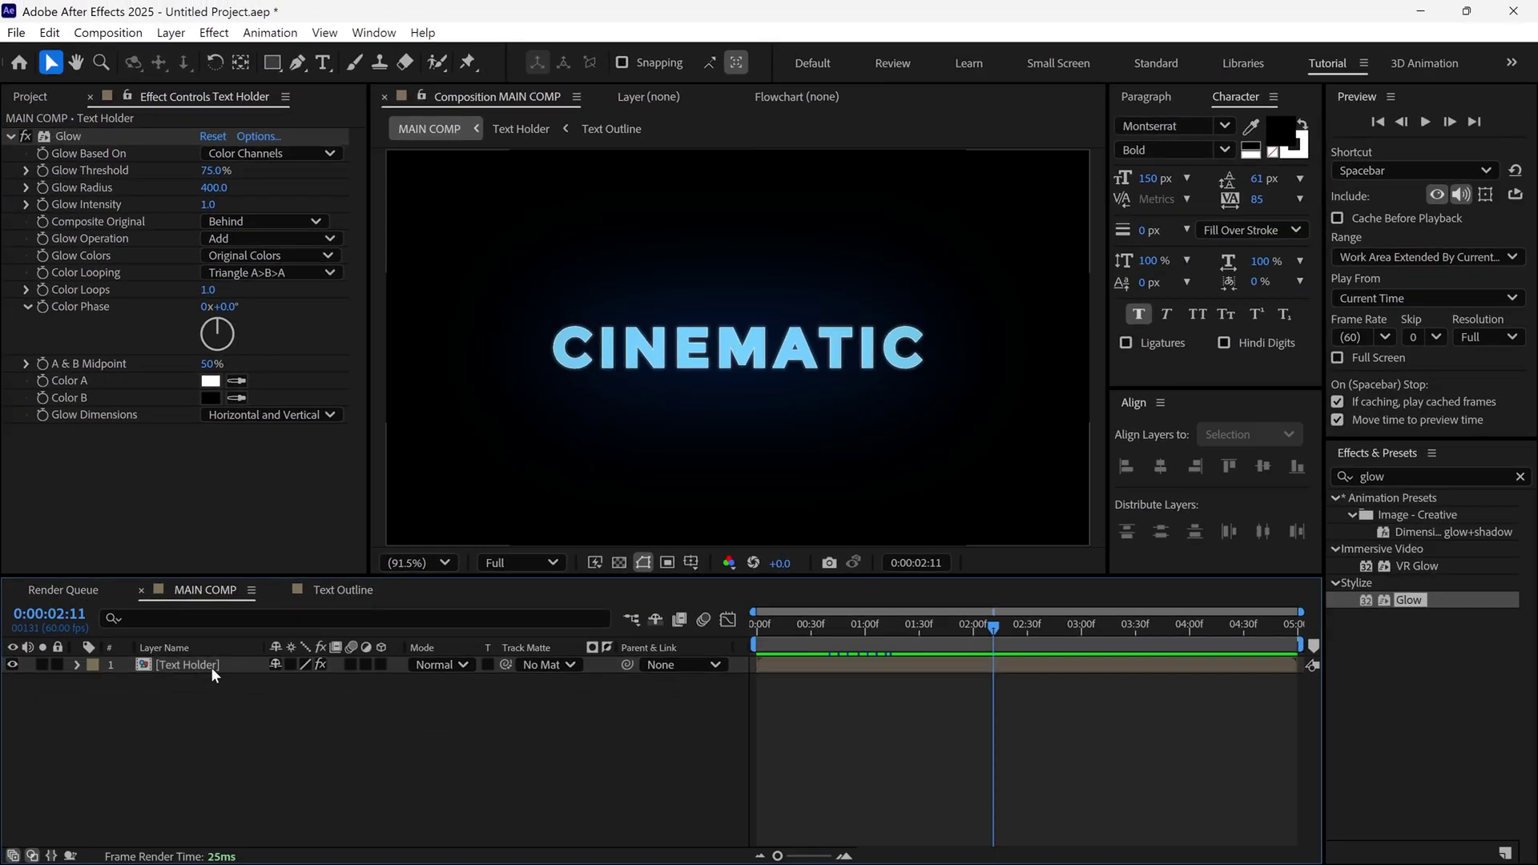
Step: Open Text Holder and its nested Text Outline comp, docking that timeline under the viewer
double_click(210, 667)
double_click(192, 682)
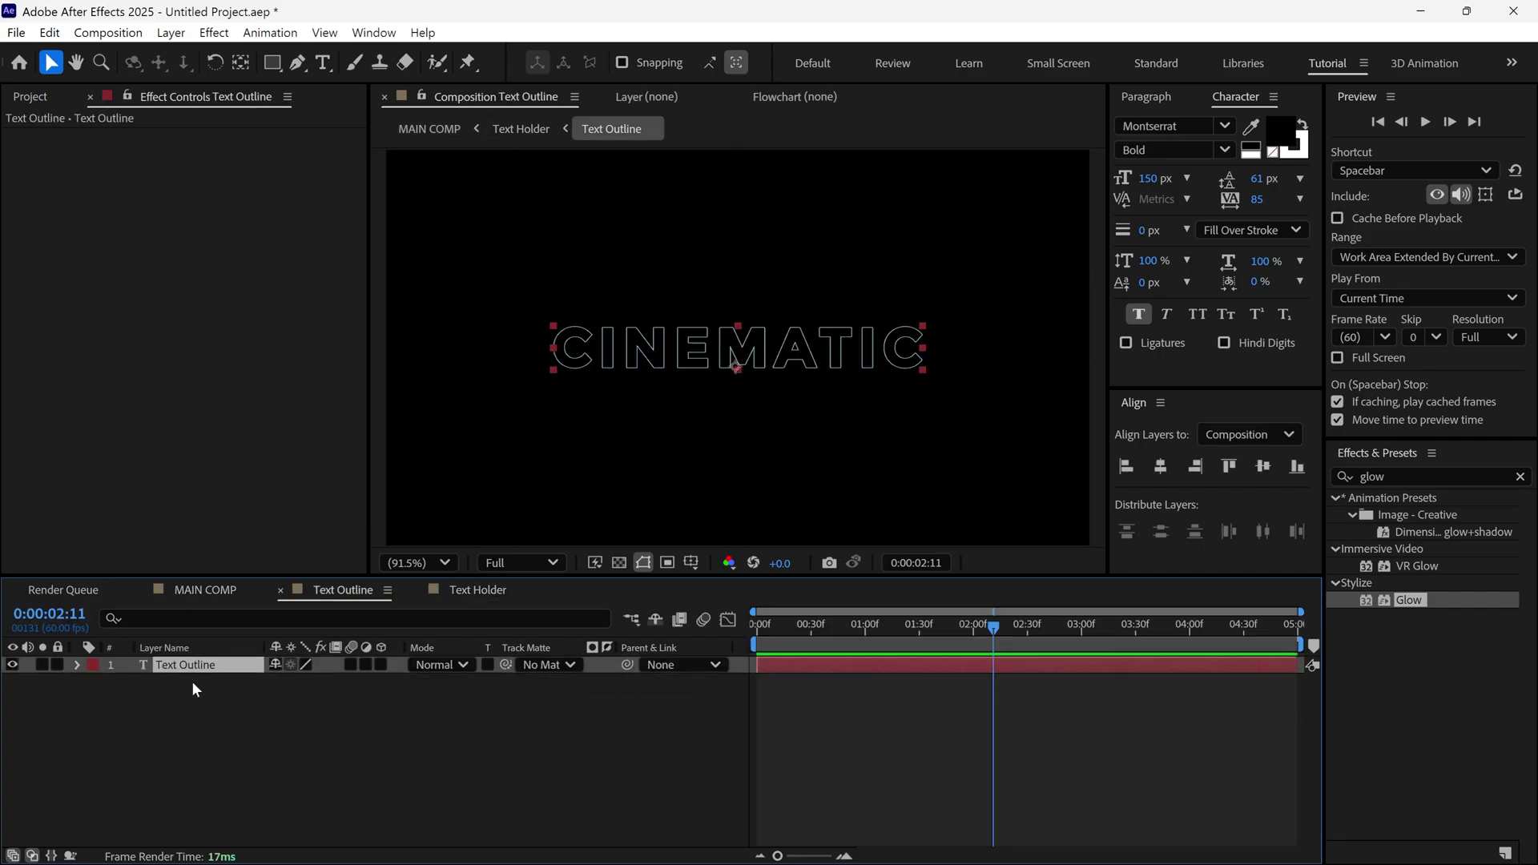
left_click_drag(343, 590, 541, 559)
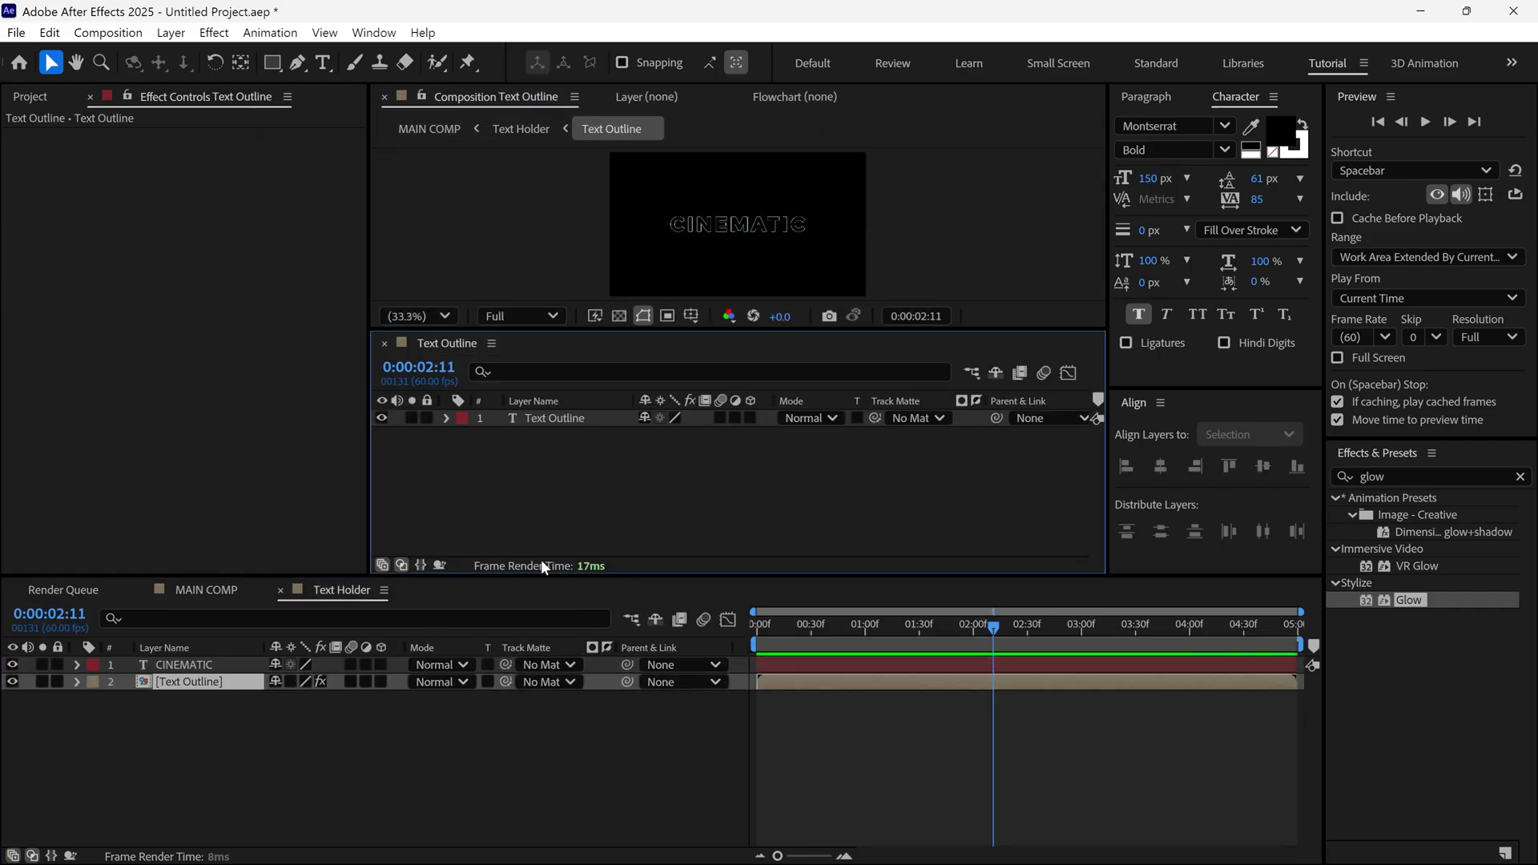
Step: Reveal the Source Text property on both the Text Outline and CINEMATIC layers
left_click(550, 421)
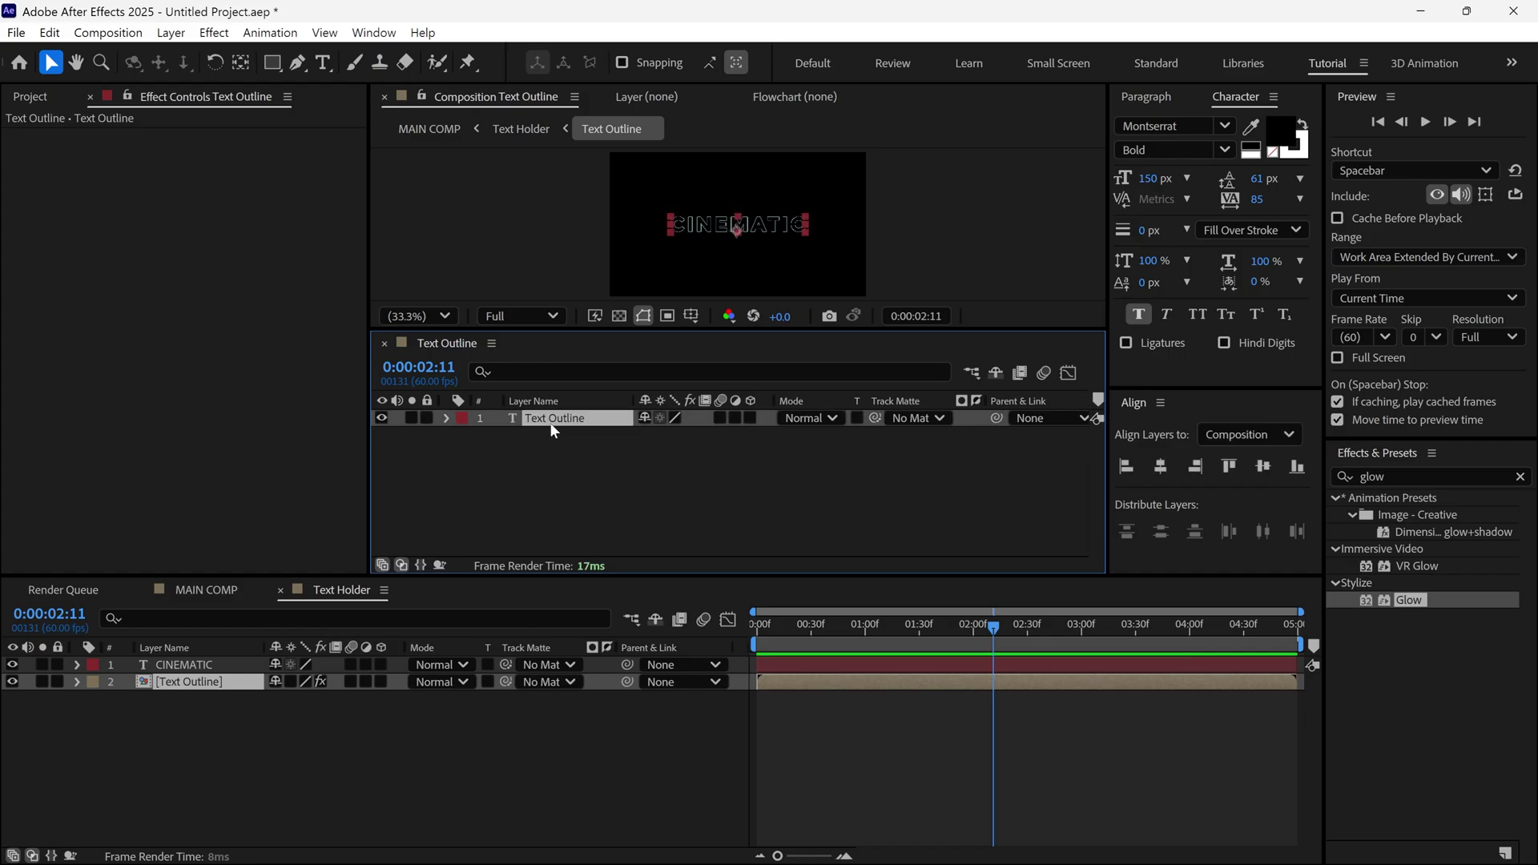
left_click(447, 418)
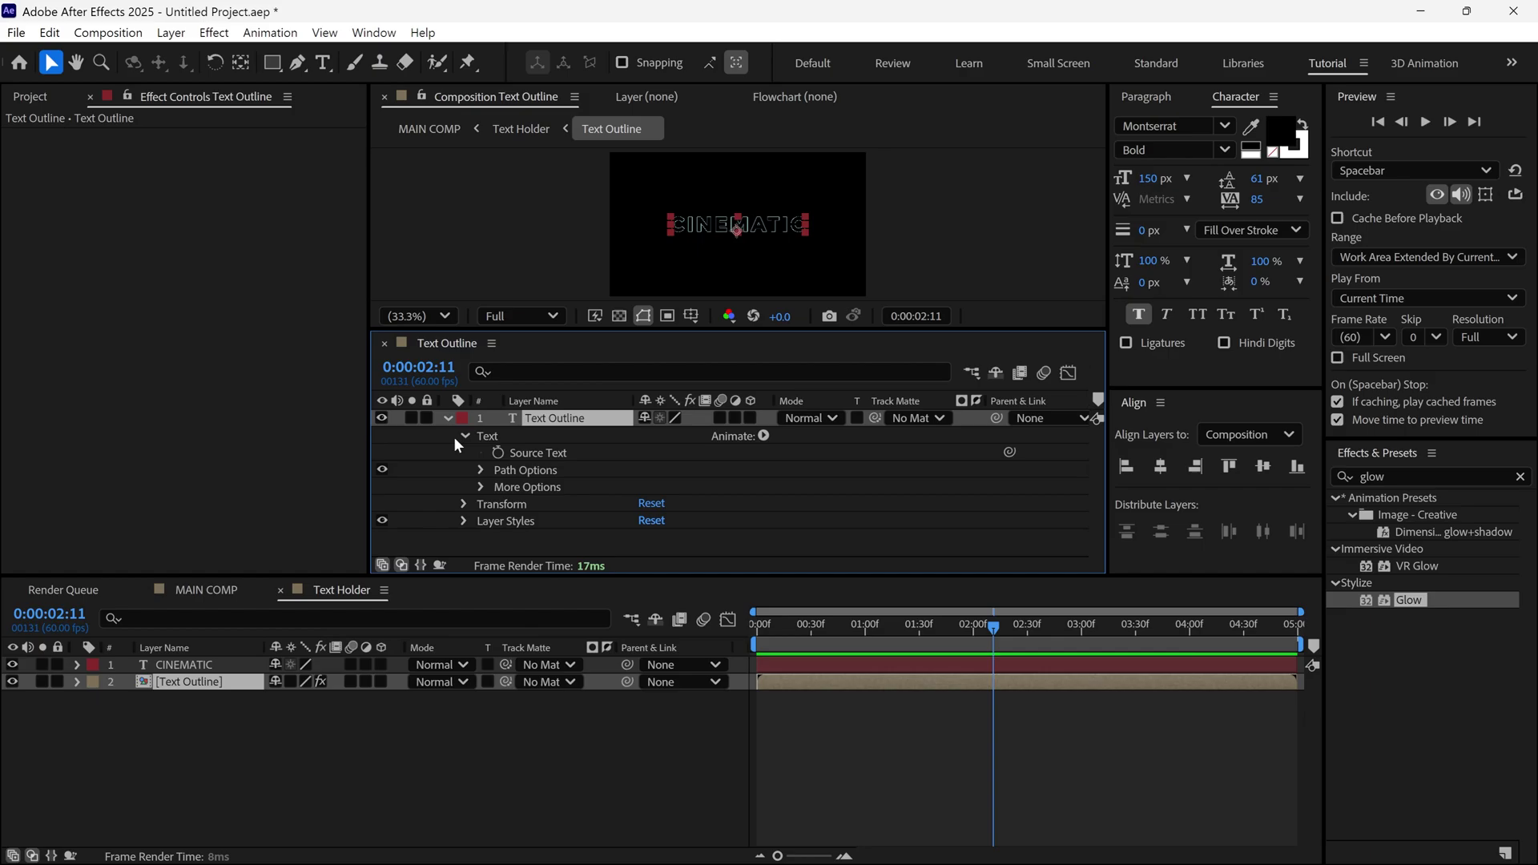
left_click(546, 453)
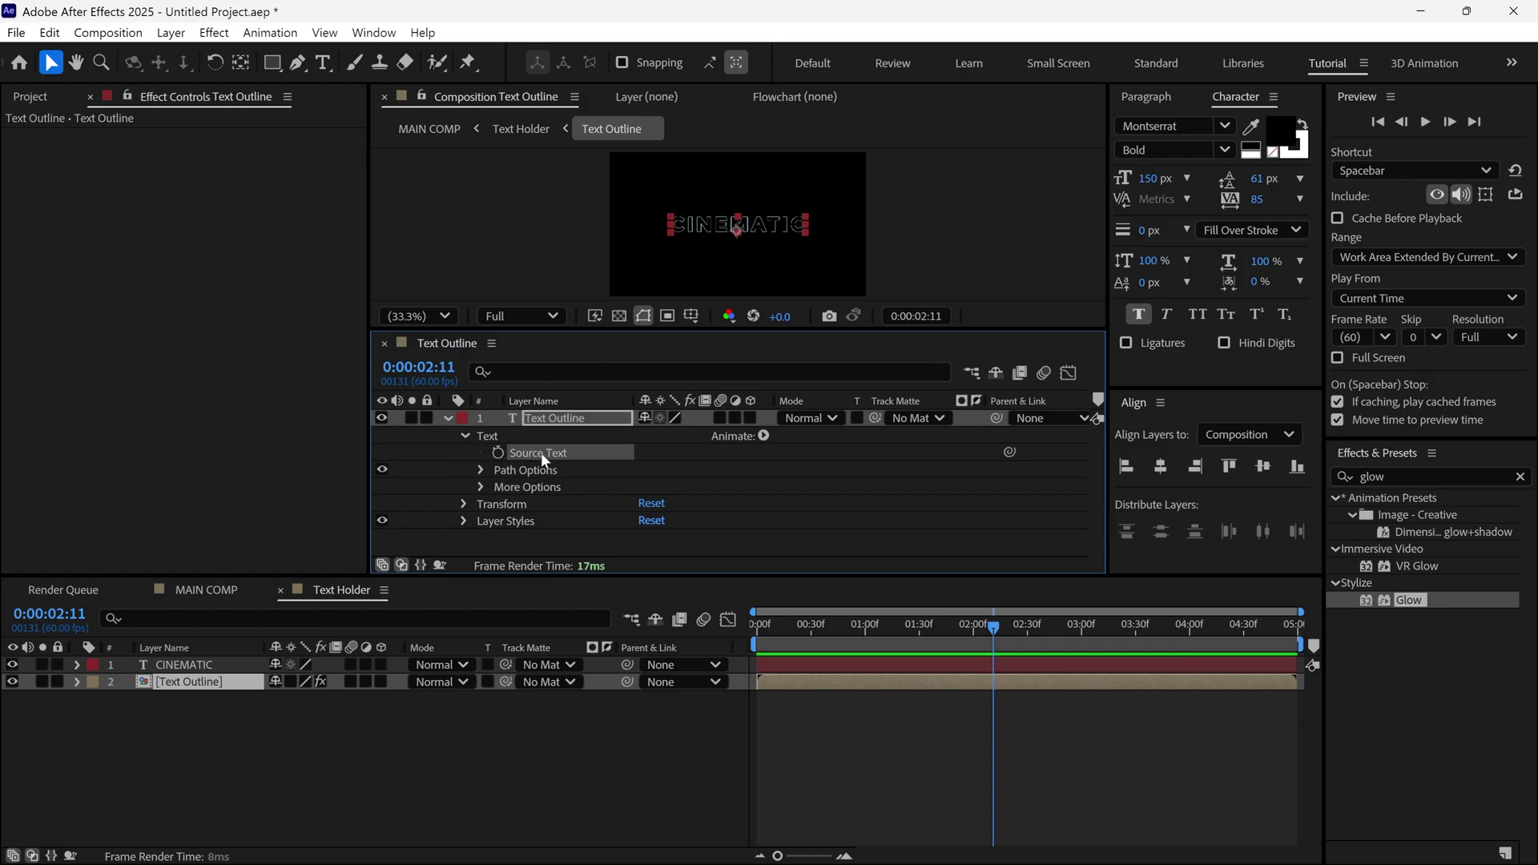
left_click(164, 667)
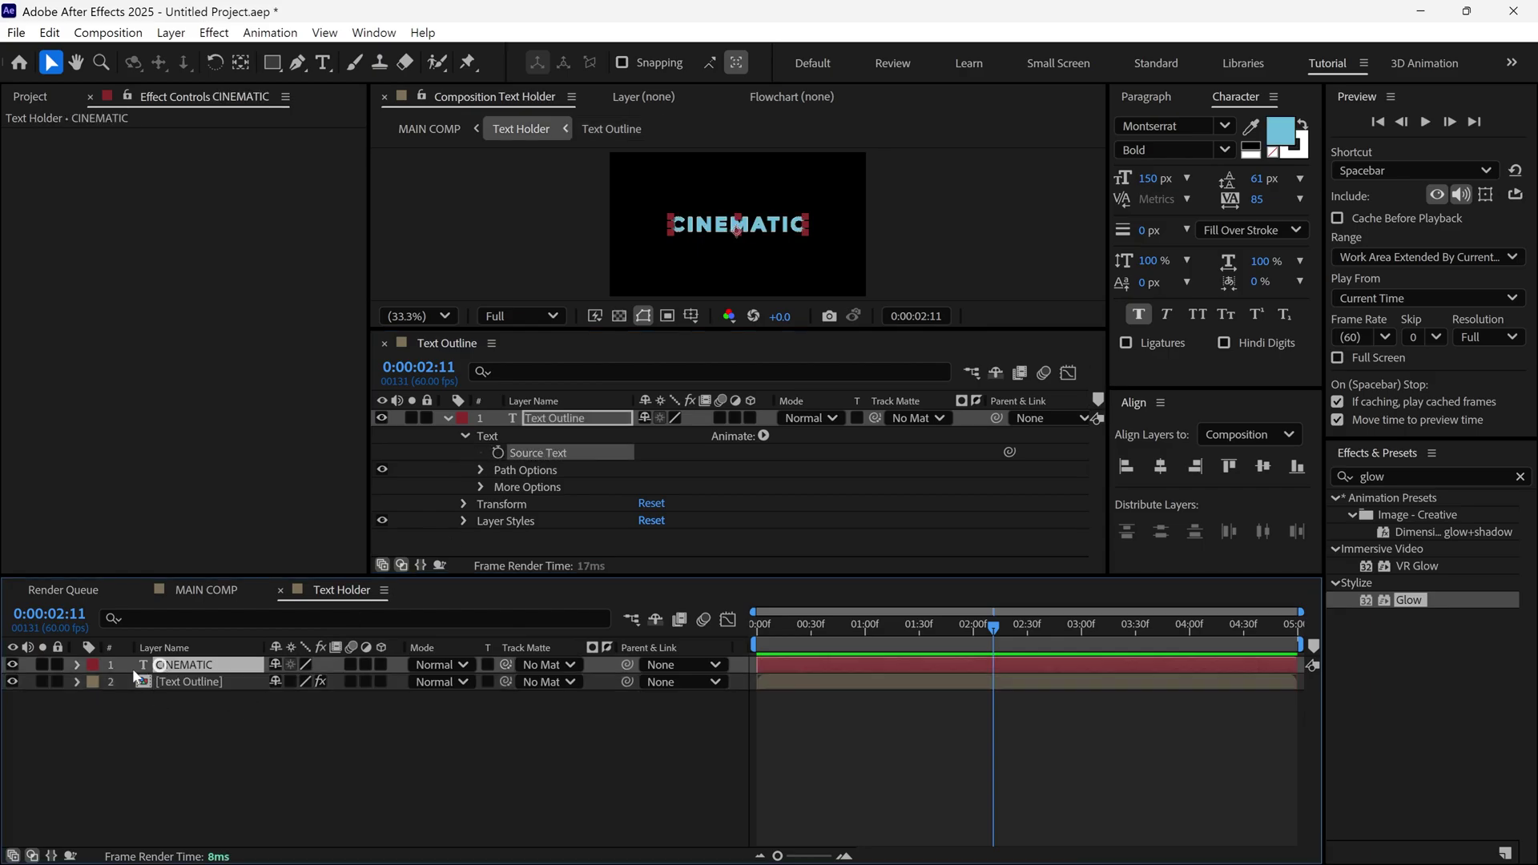
left_click(77, 663)
left_click(94, 682)
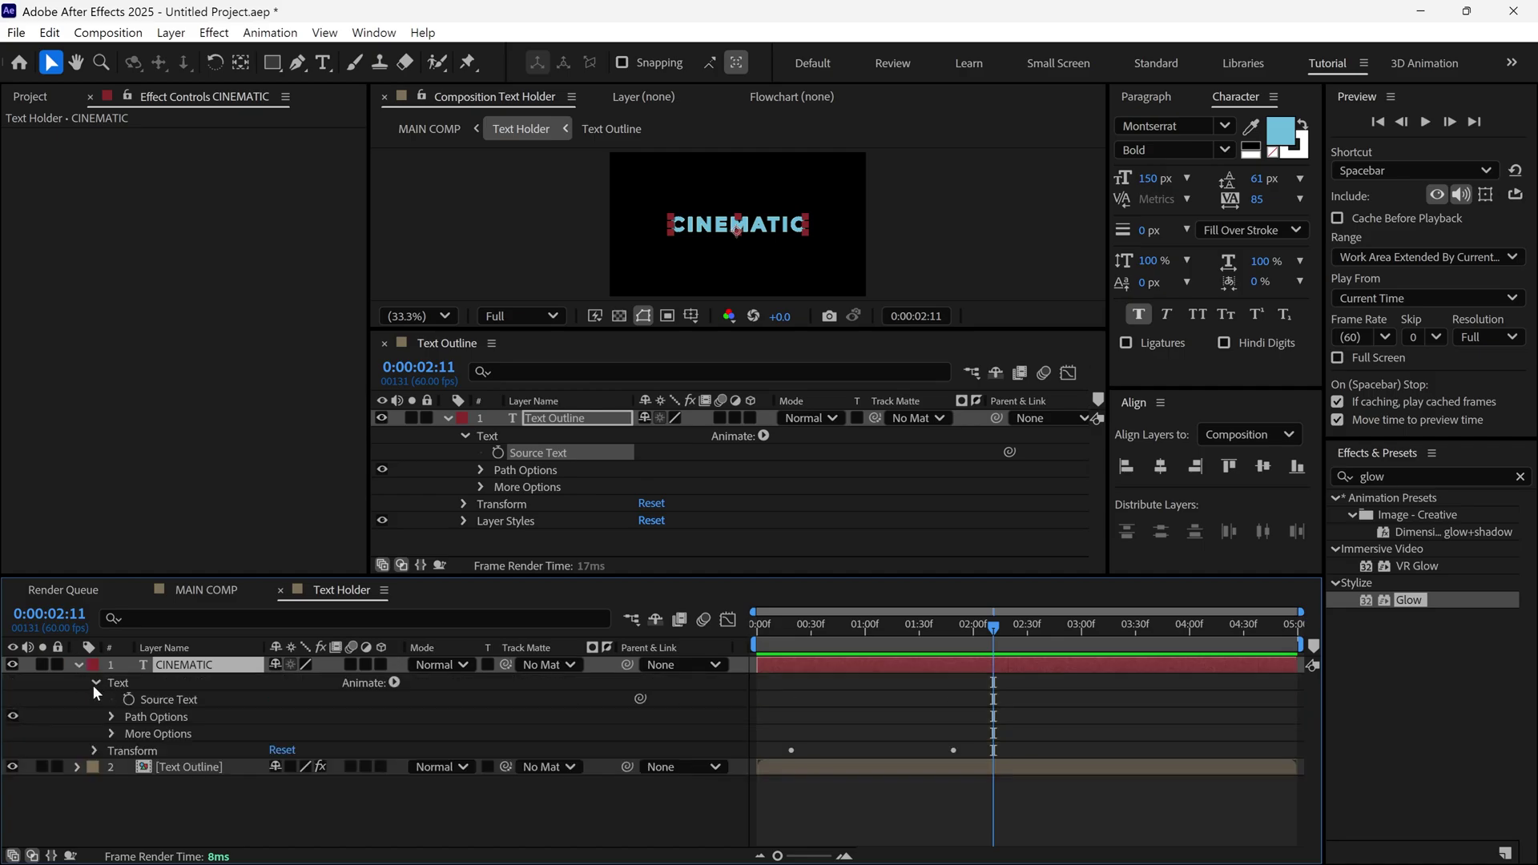
left_click(165, 699)
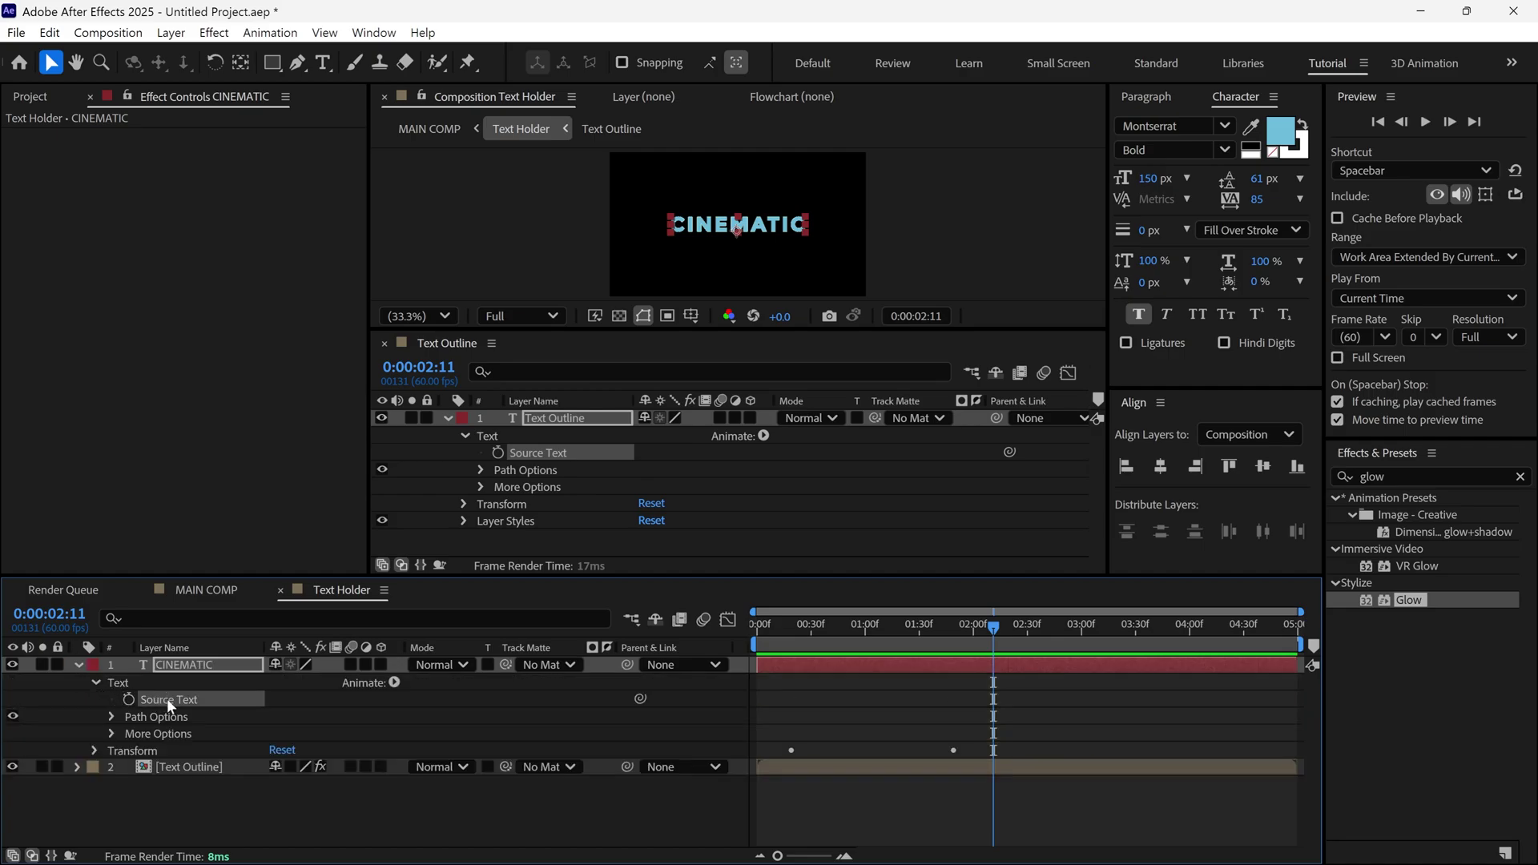
Step: Pick-whip Text Outline's Source Text expression to the CINEMATIC layer's Source Text in Text Holder
left_click(498, 454, "alt")
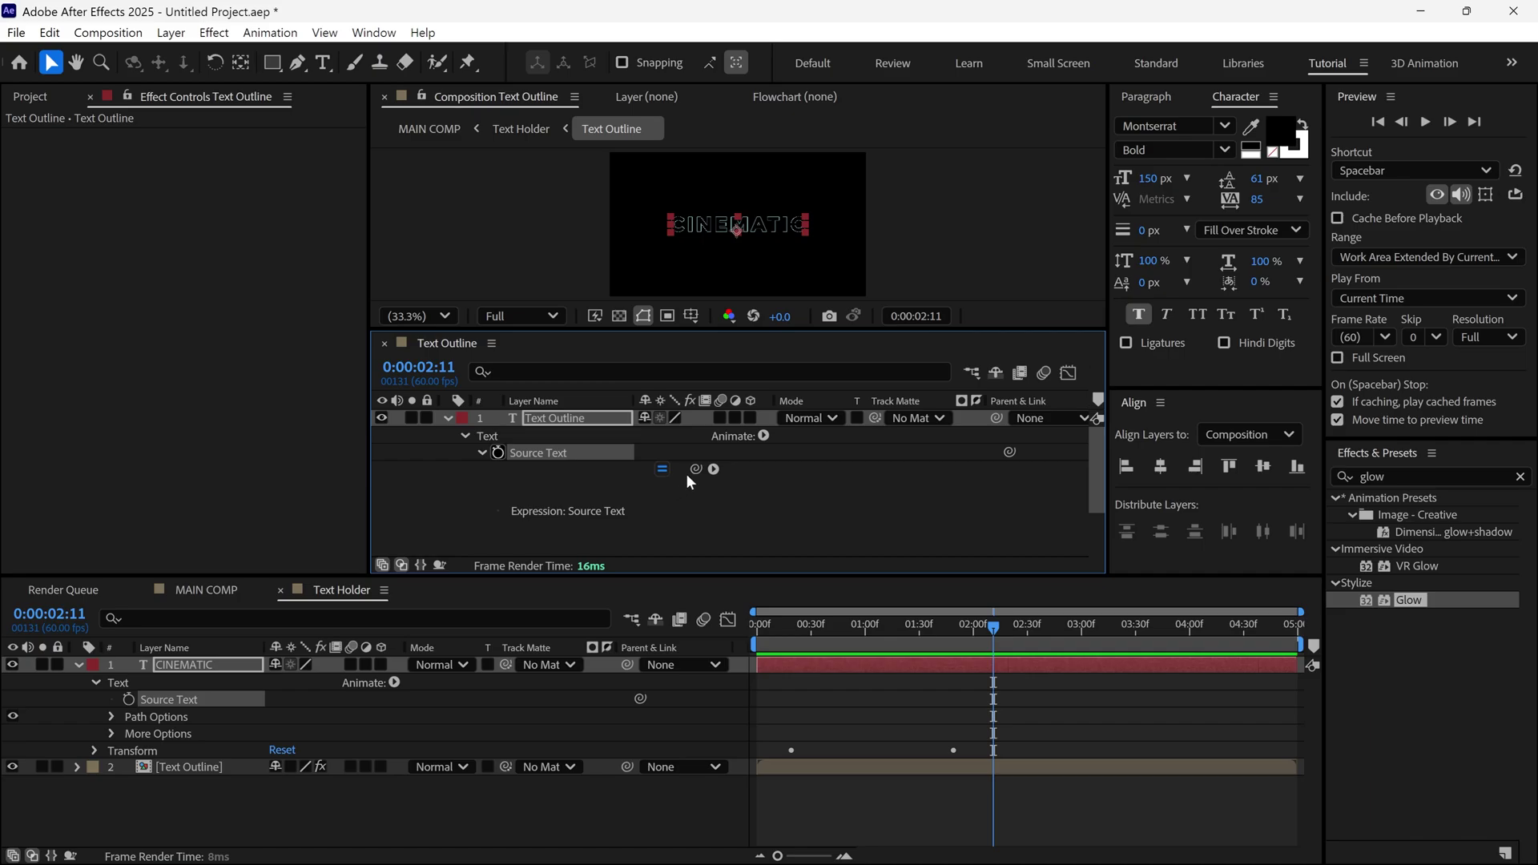
left_click_drag(694, 469, 168, 695)
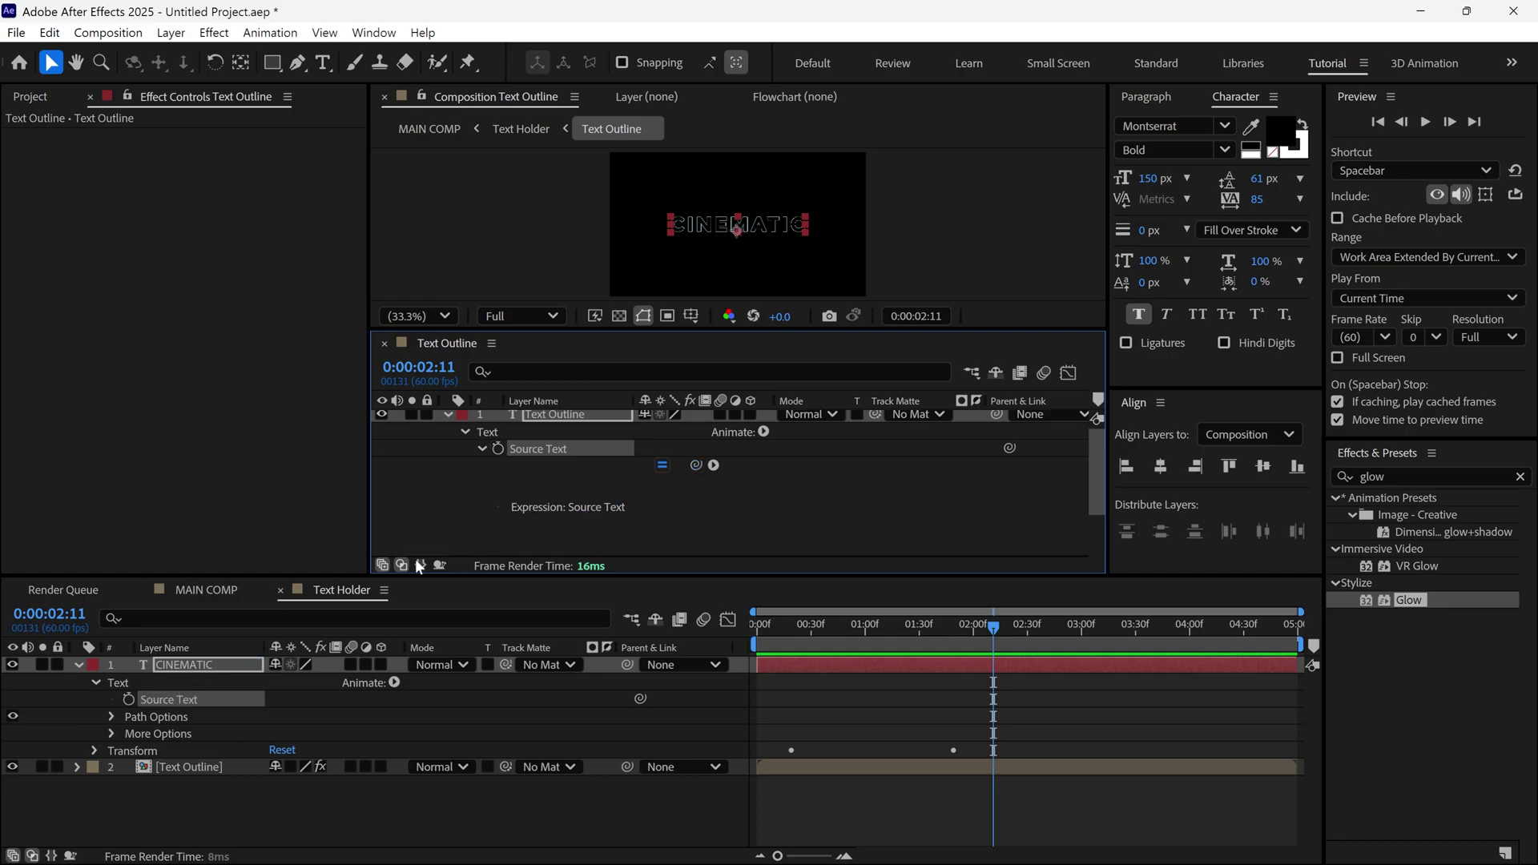
left_click(569, 418)
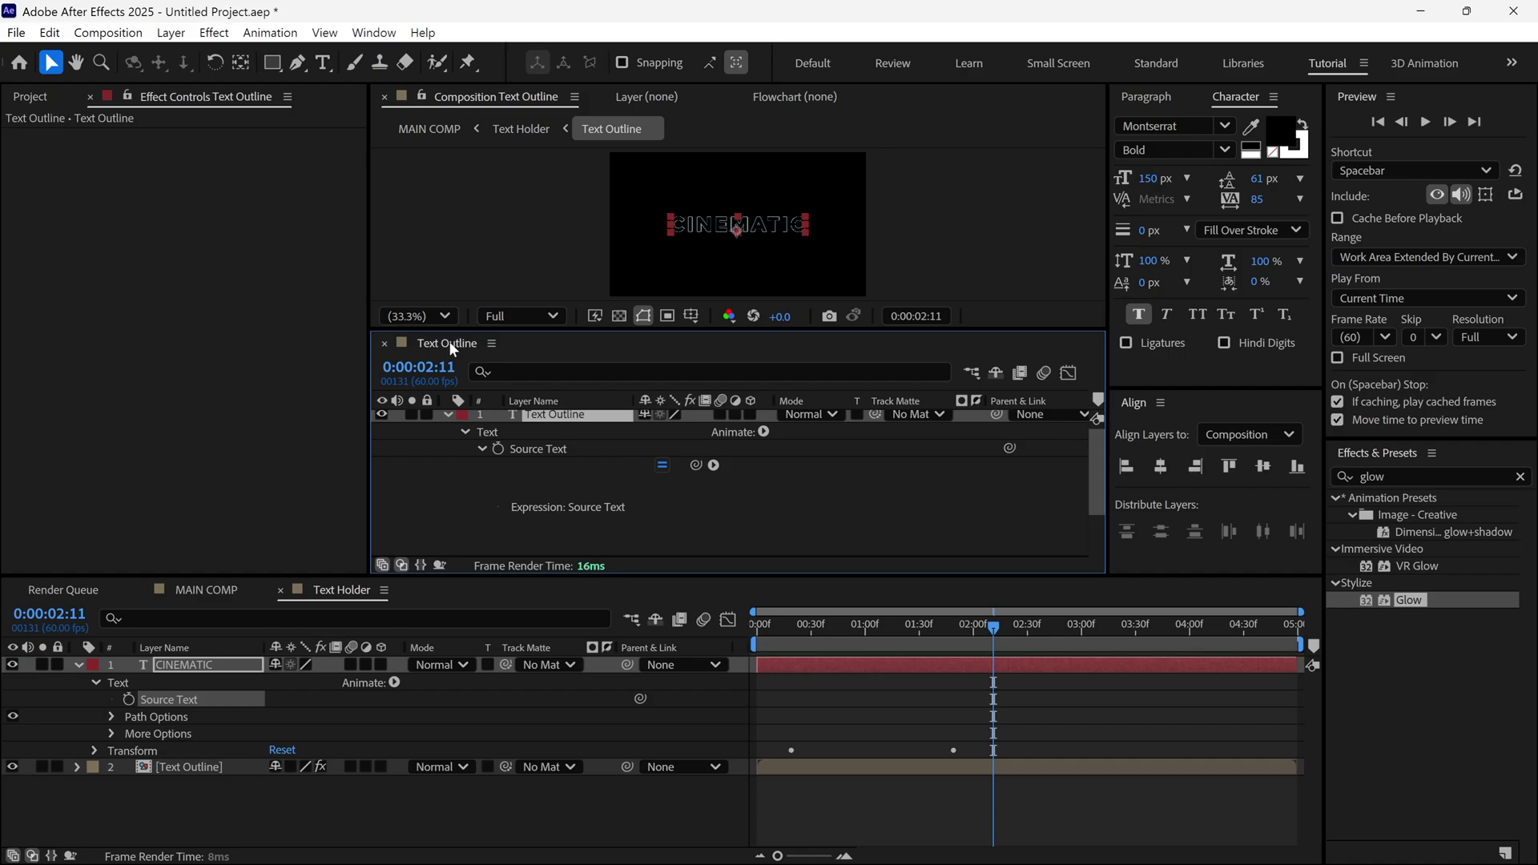
Step: Dock the Text Outline timeline back with the other tabs and select Text Holder's CINEMATIC layer
left_click_drag(450, 347, 450, 591)
left_click(79, 661)
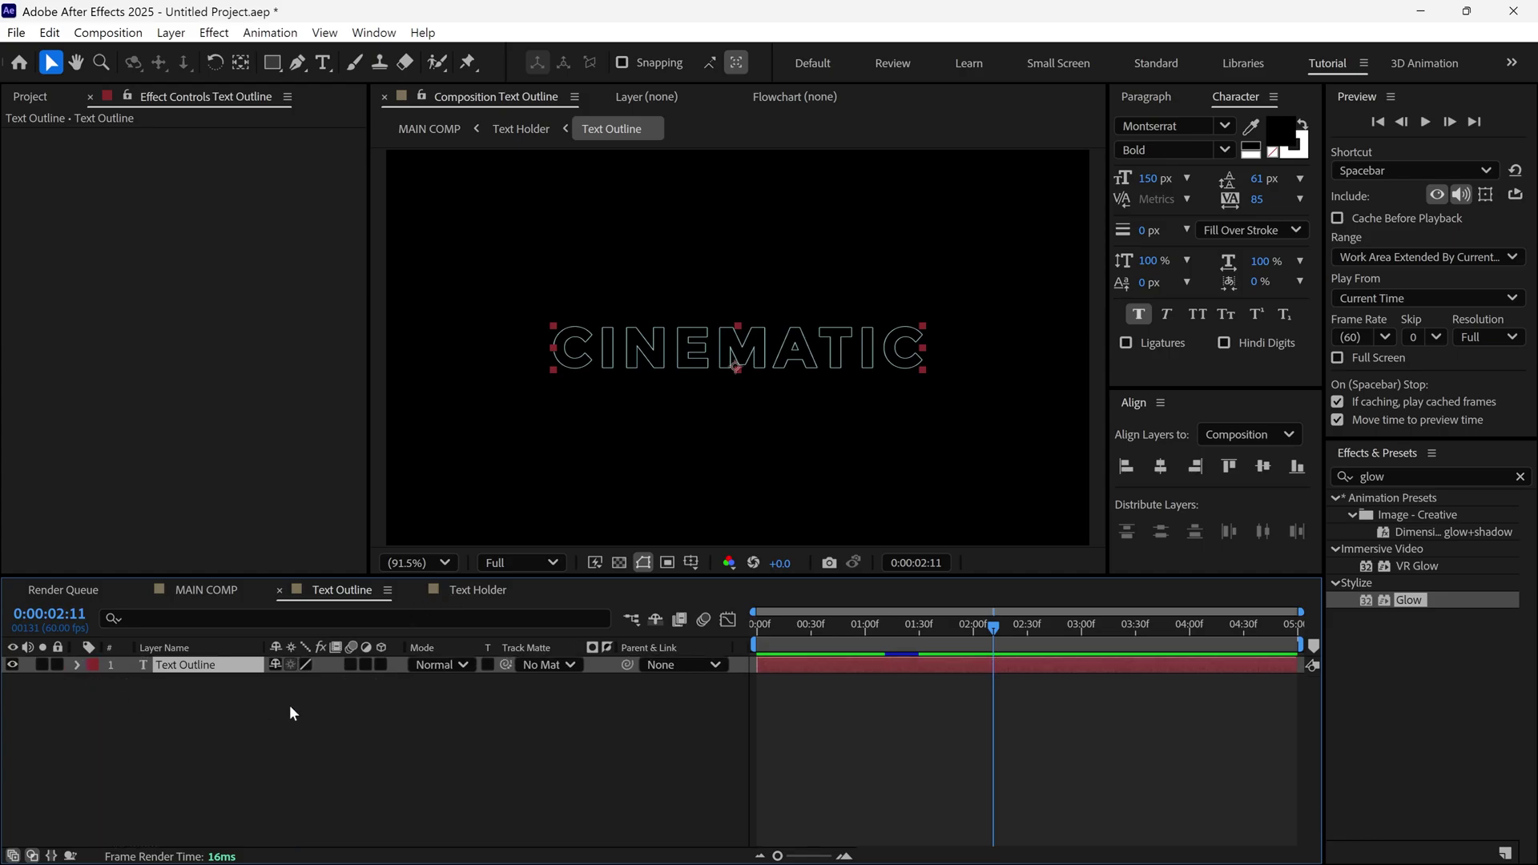
left_click(466, 591)
left_click(123, 665)
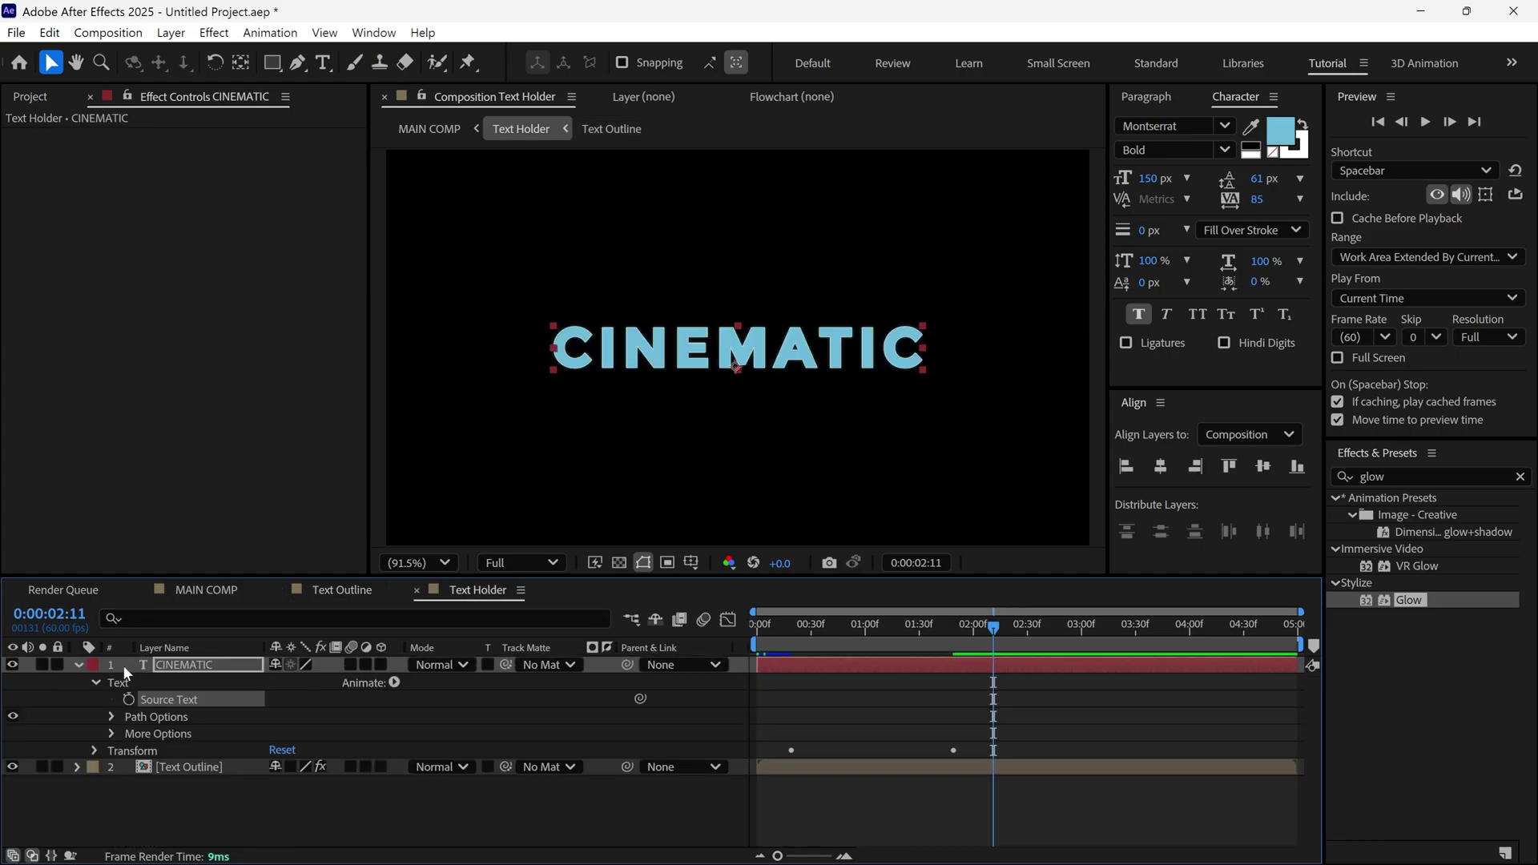
left_click(78, 665)
Step: Test the linked title by retyping it as TITLE INTRO and SUPERMAN, then restore CINEMATIC
double_click(223, 666)
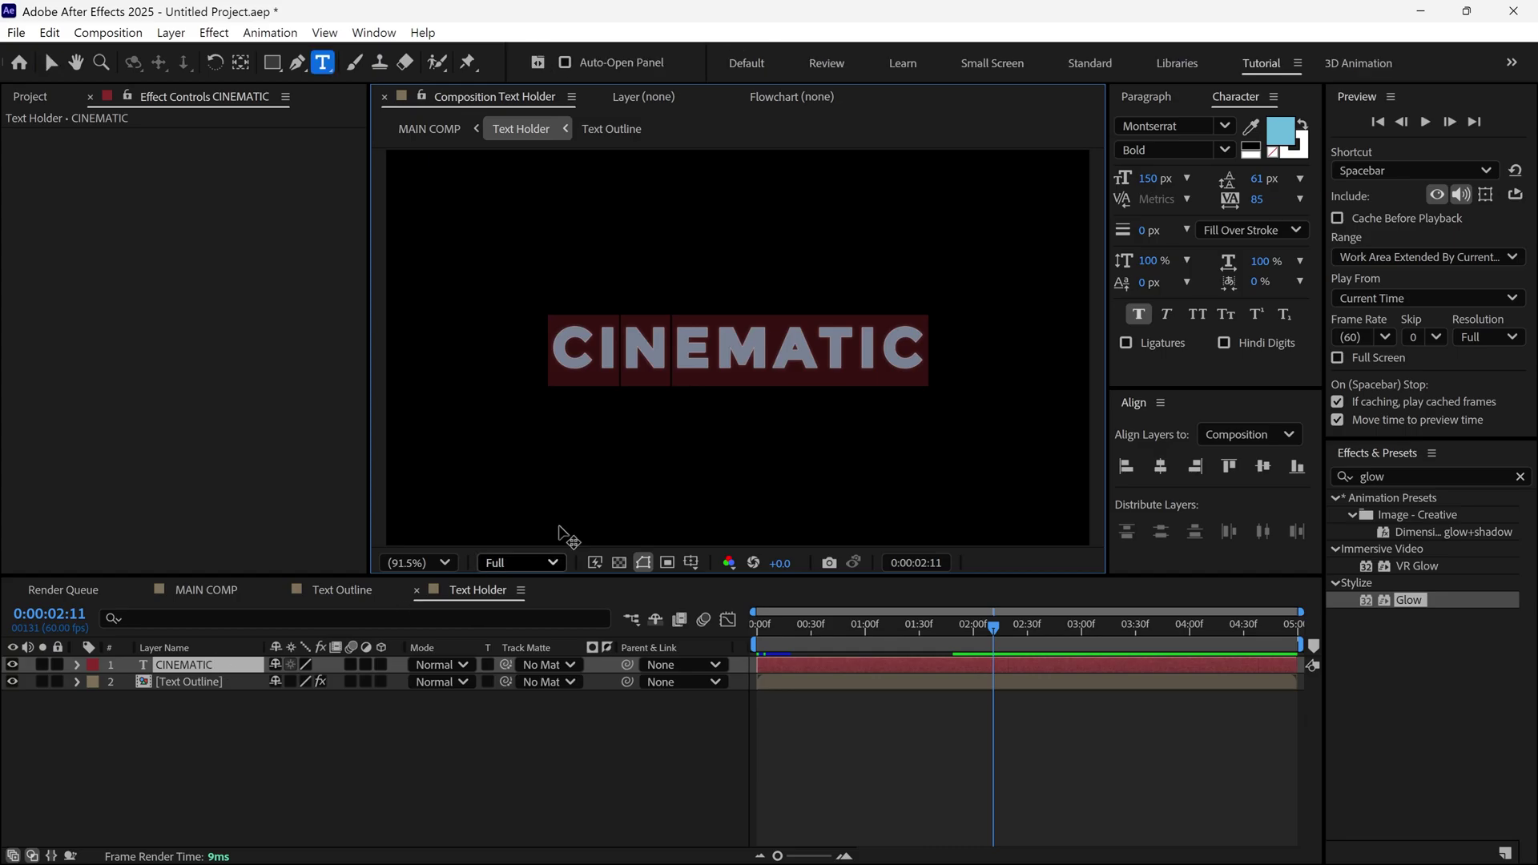
type("title")
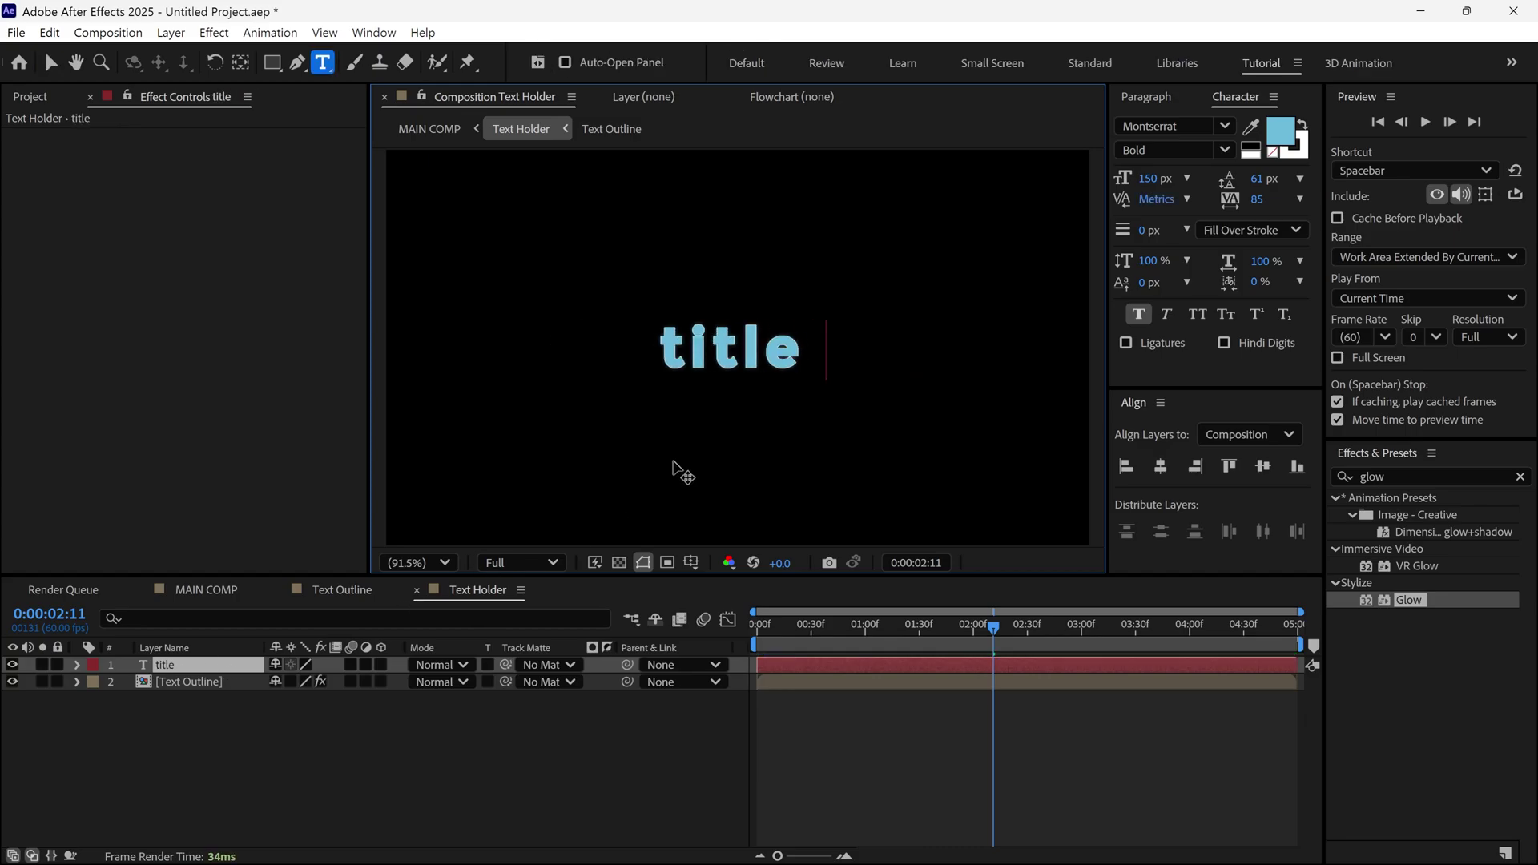
key("BackSpace")
key("BackSpace")
key("BackSpace")
key("BackSpace")
key("BackSpace")
type("TITLE INTRO")
key("BackSpace")
key("BackSpace")
key("BackSpace")
key("BackSpace")
key("BackSpace")
key("BackSpace")
key("BackSpace")
key("BackSpace")
key("BackSpace")
key("BackSpace")
key("BackSpace")
type("SUPERMAN")
key("BackSpace")
key("BackSpace")
key("BackSpace")
key("BackSpace")
key("BackSpace")
key("BackSpace")
key("BackSpace")
key("BackSpace")
type("CINEMATIC")
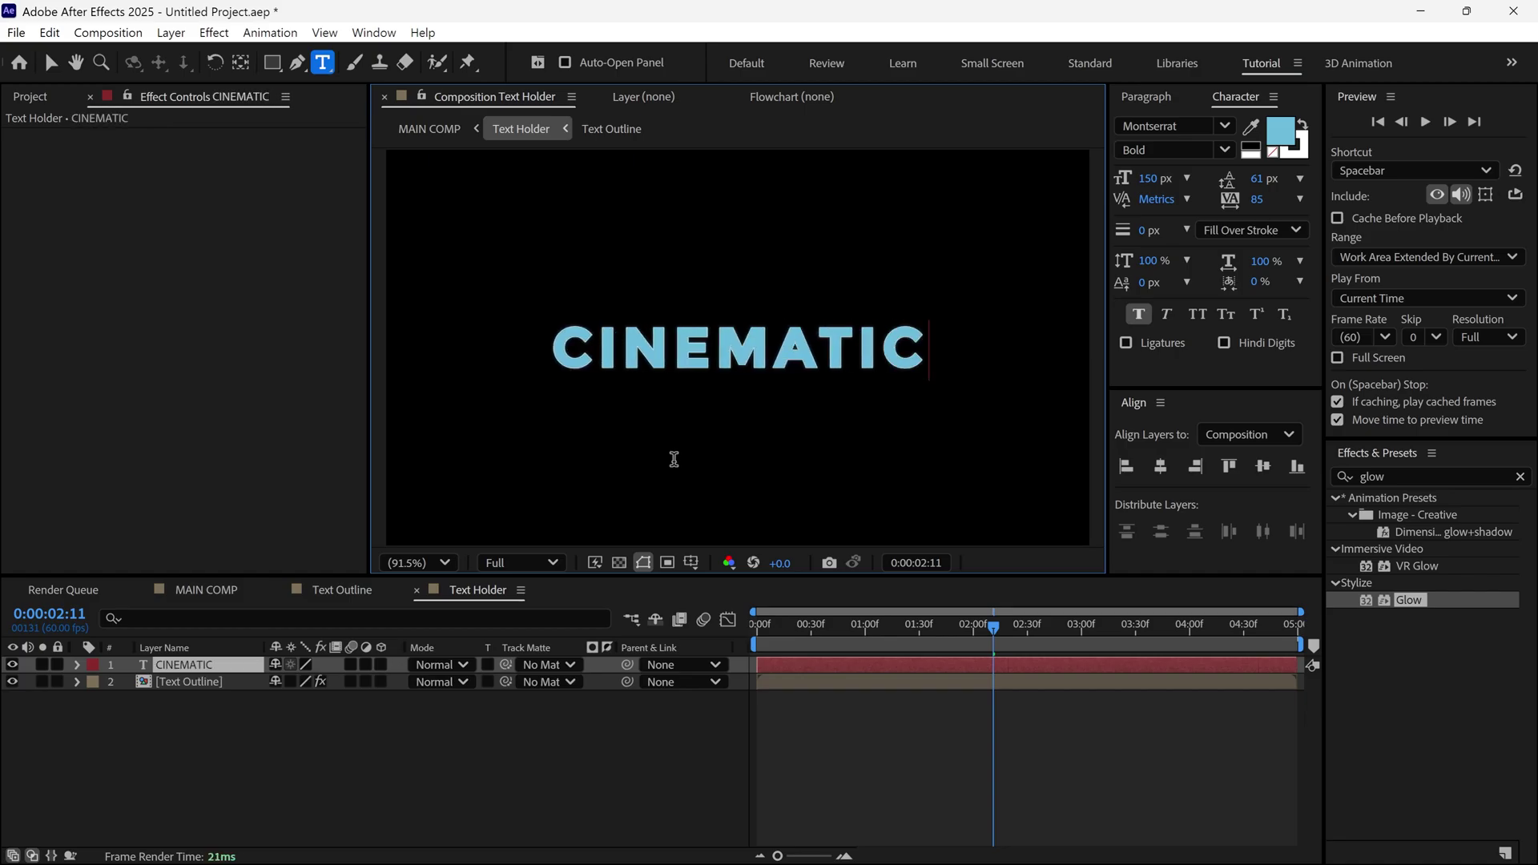
Step: Back in MAIN COMP, add a Satin layer style to the Text Holder layer
left_click(224, 668)
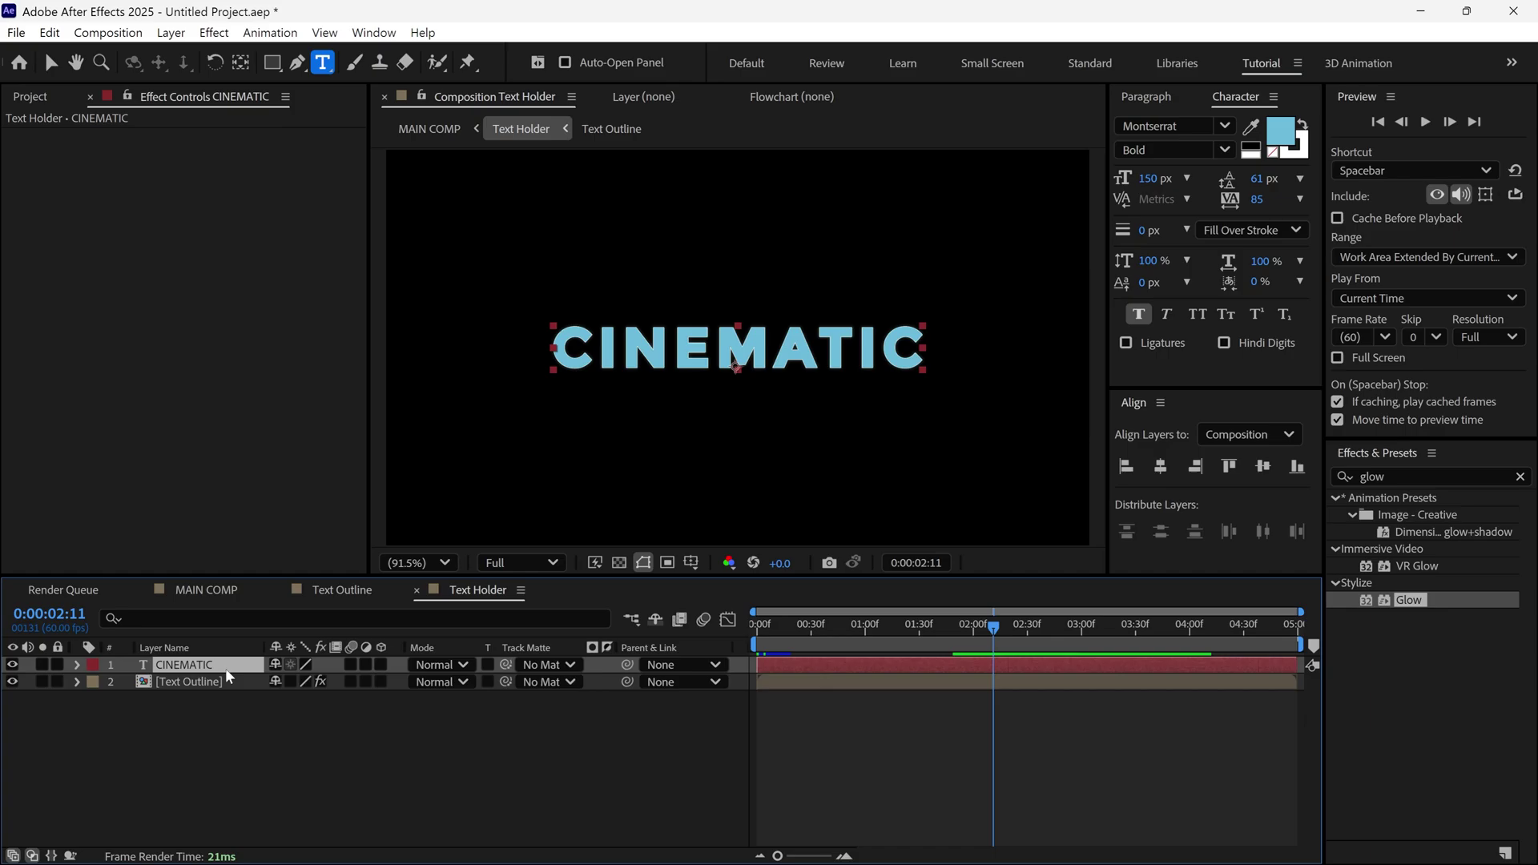
left_click(227, 587)
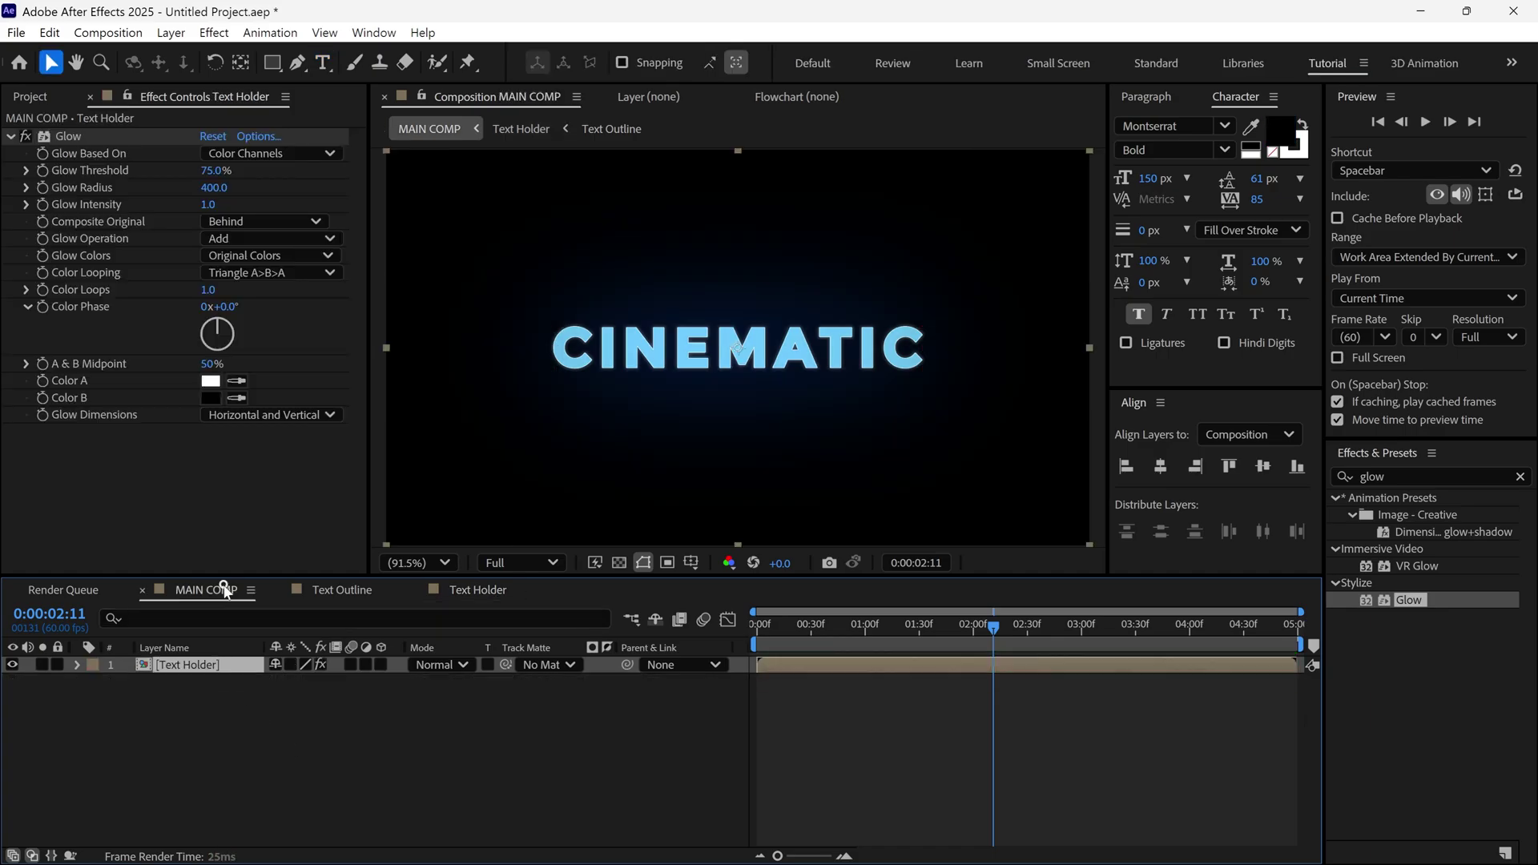
right_click(234, 675)
mouse_move(353, 340)
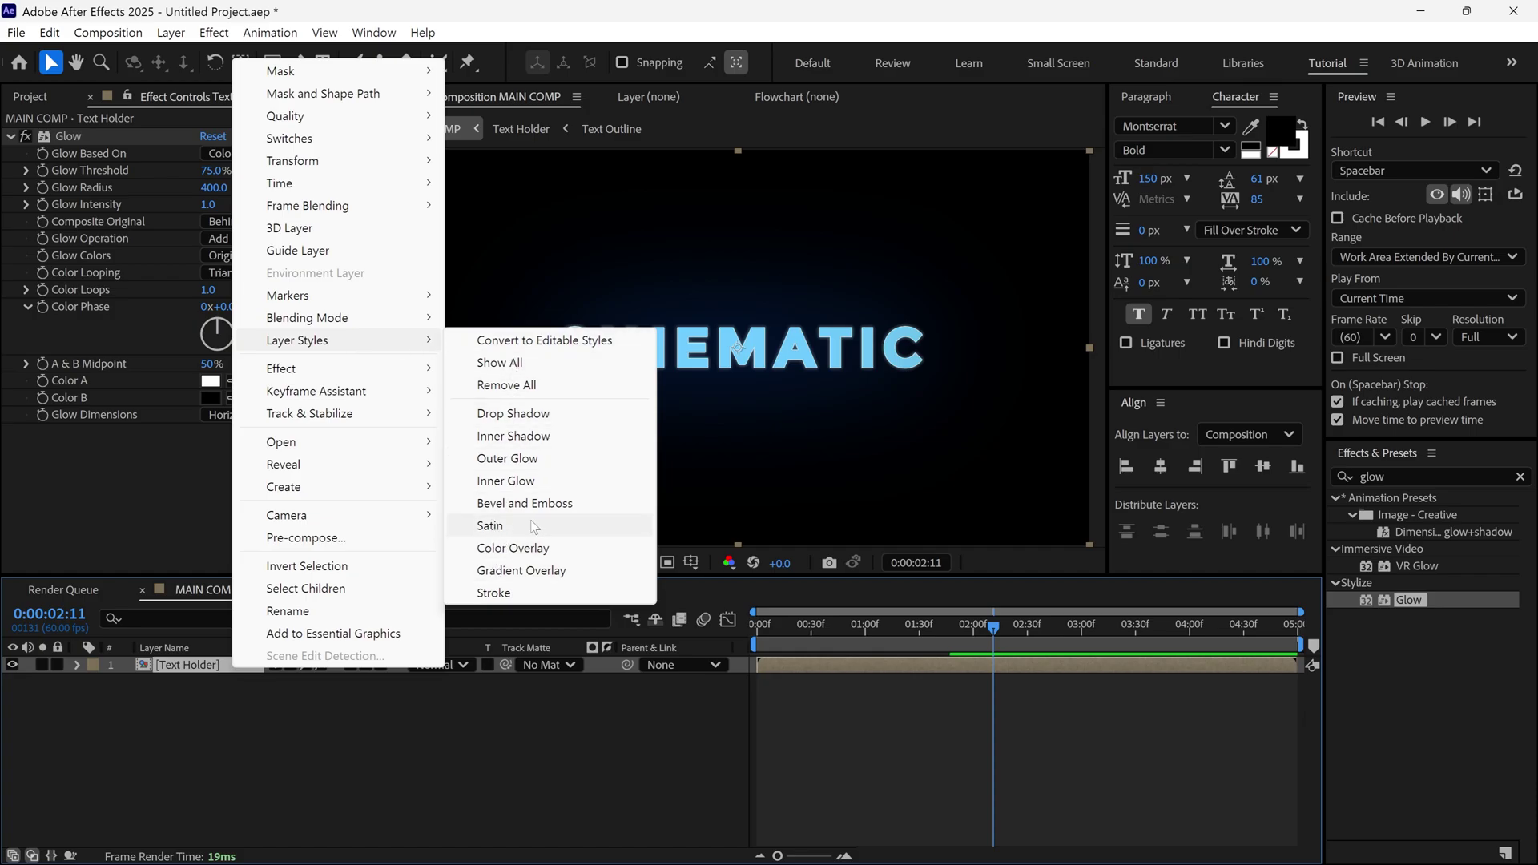
left_click(490, 525)
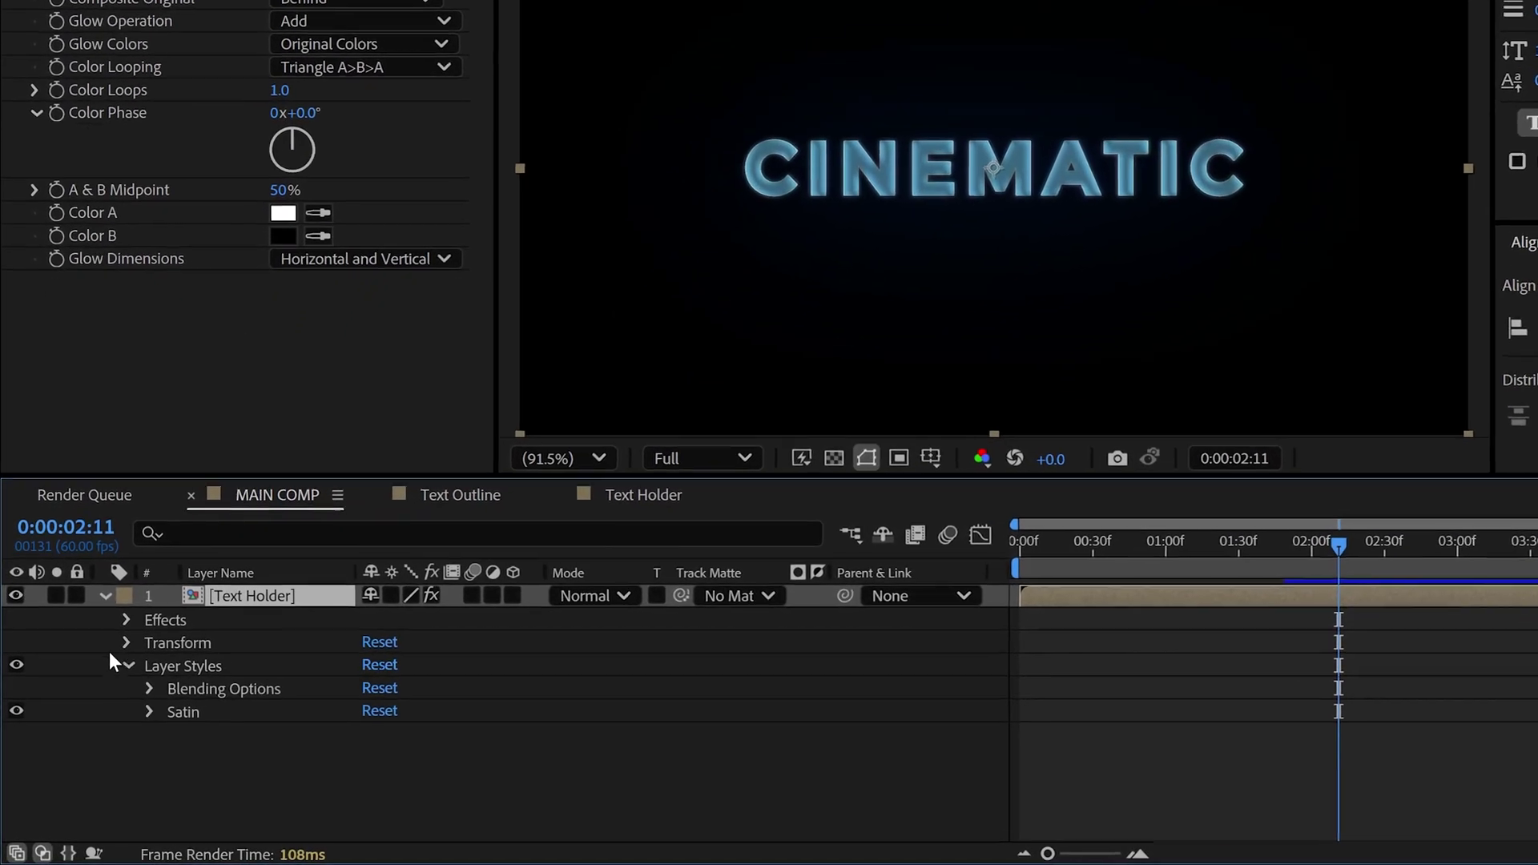
Step: Set Satin angle 27°, distance 31, size 24 and turn Invert off
left_click(150, 710)
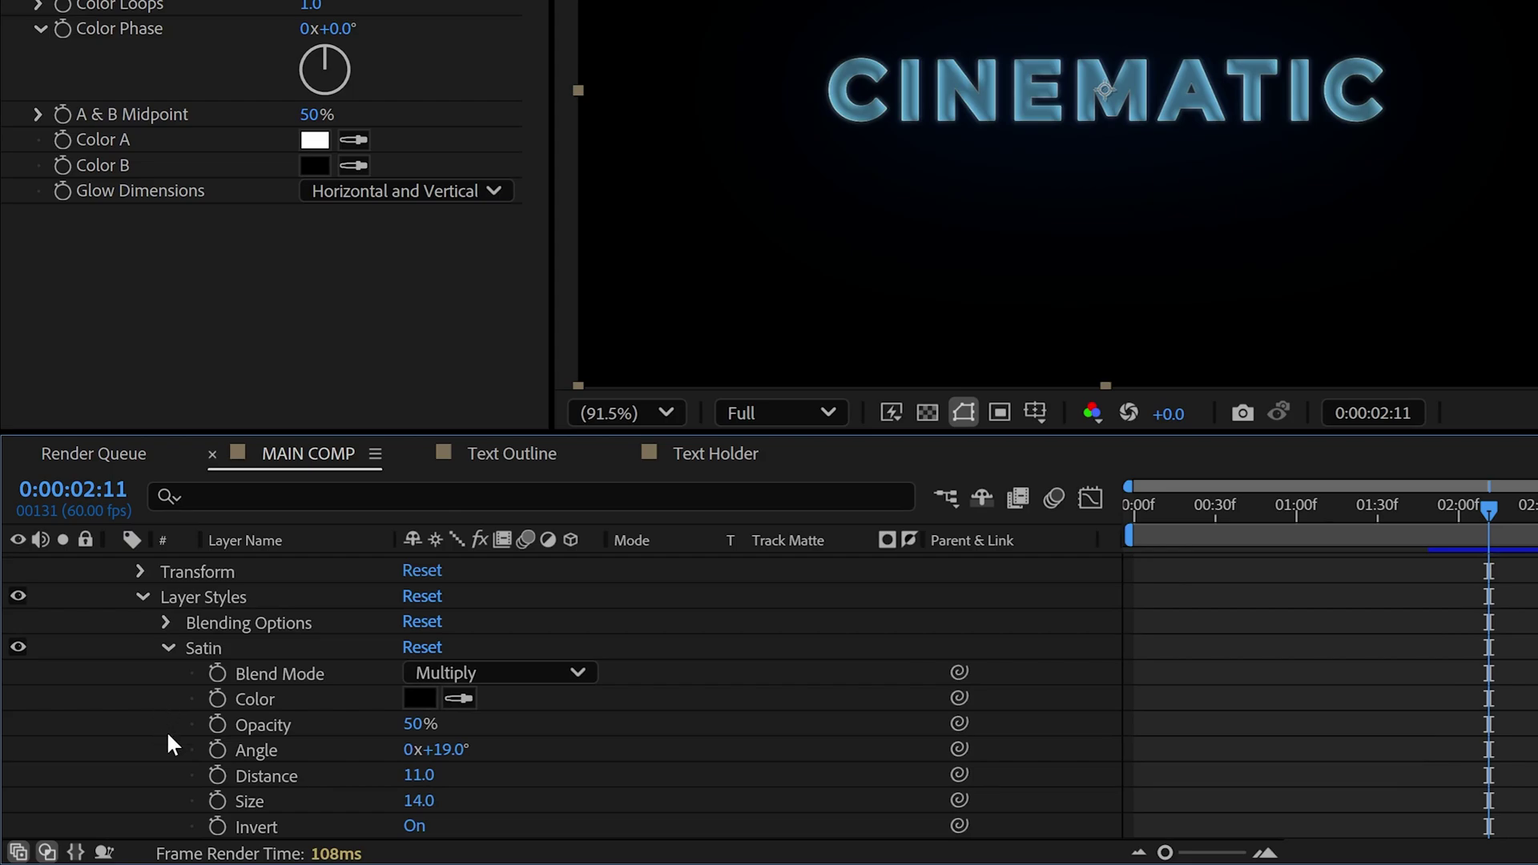
left_click(448, 750)
type("27")
key("Return")
left_click(414, 778)
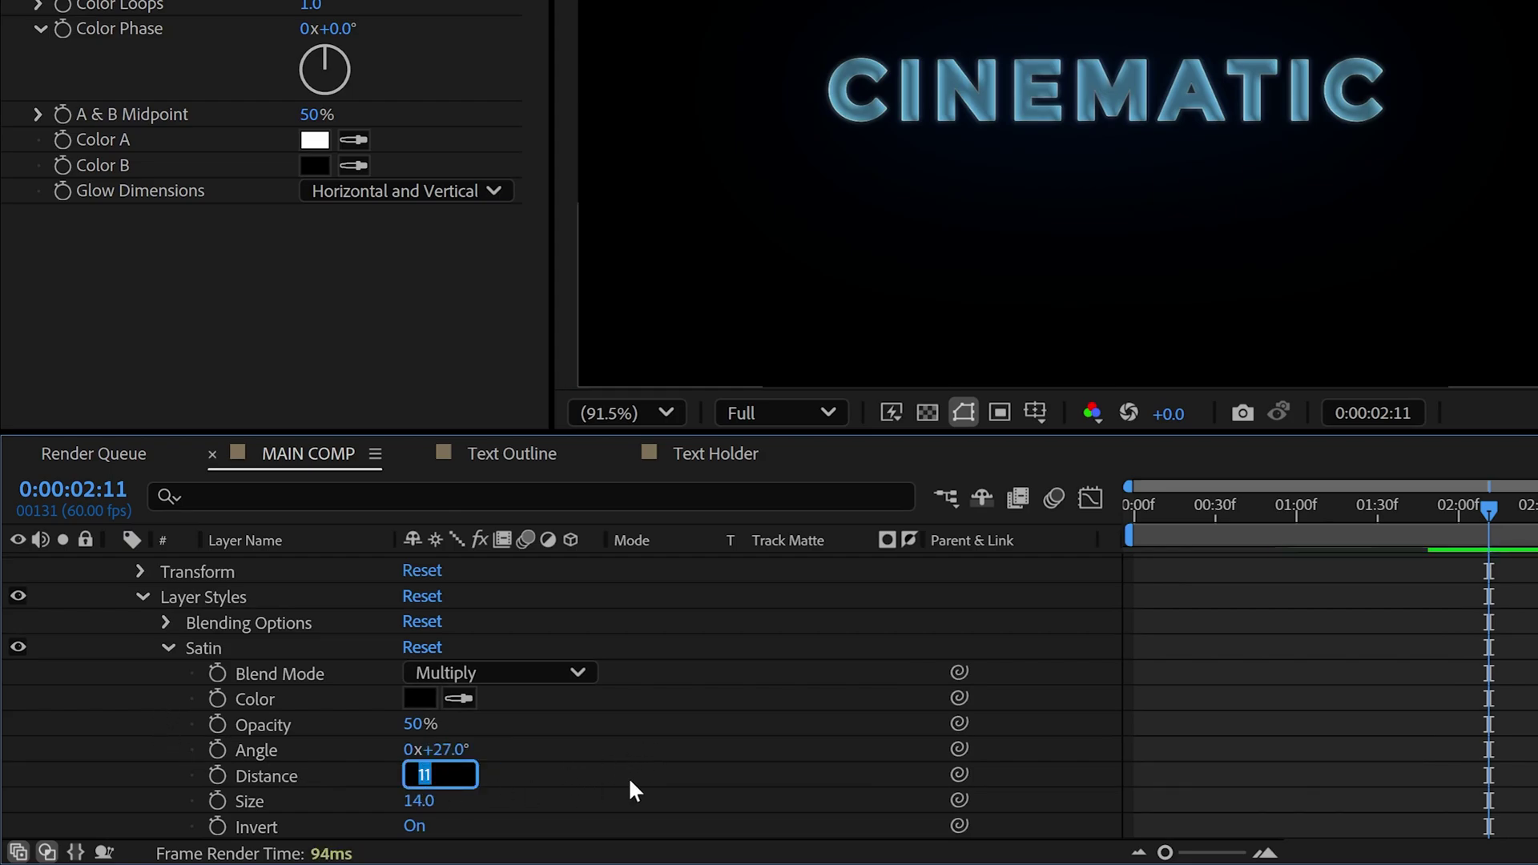
type("31")
key("Return")
left_click(421, 800)
type("24")
key("Return")
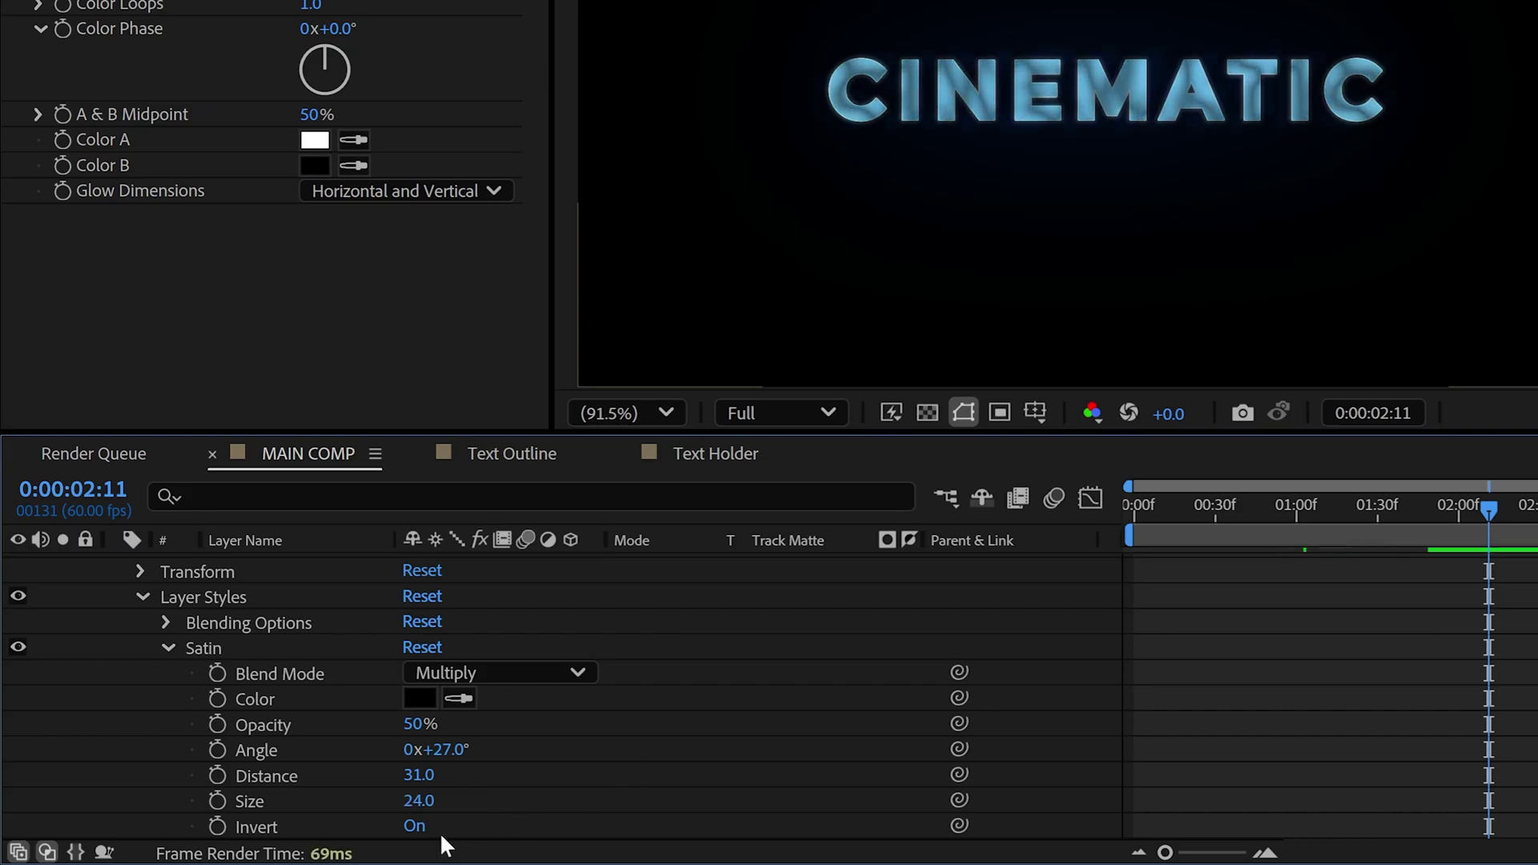
left_click(419, 826)
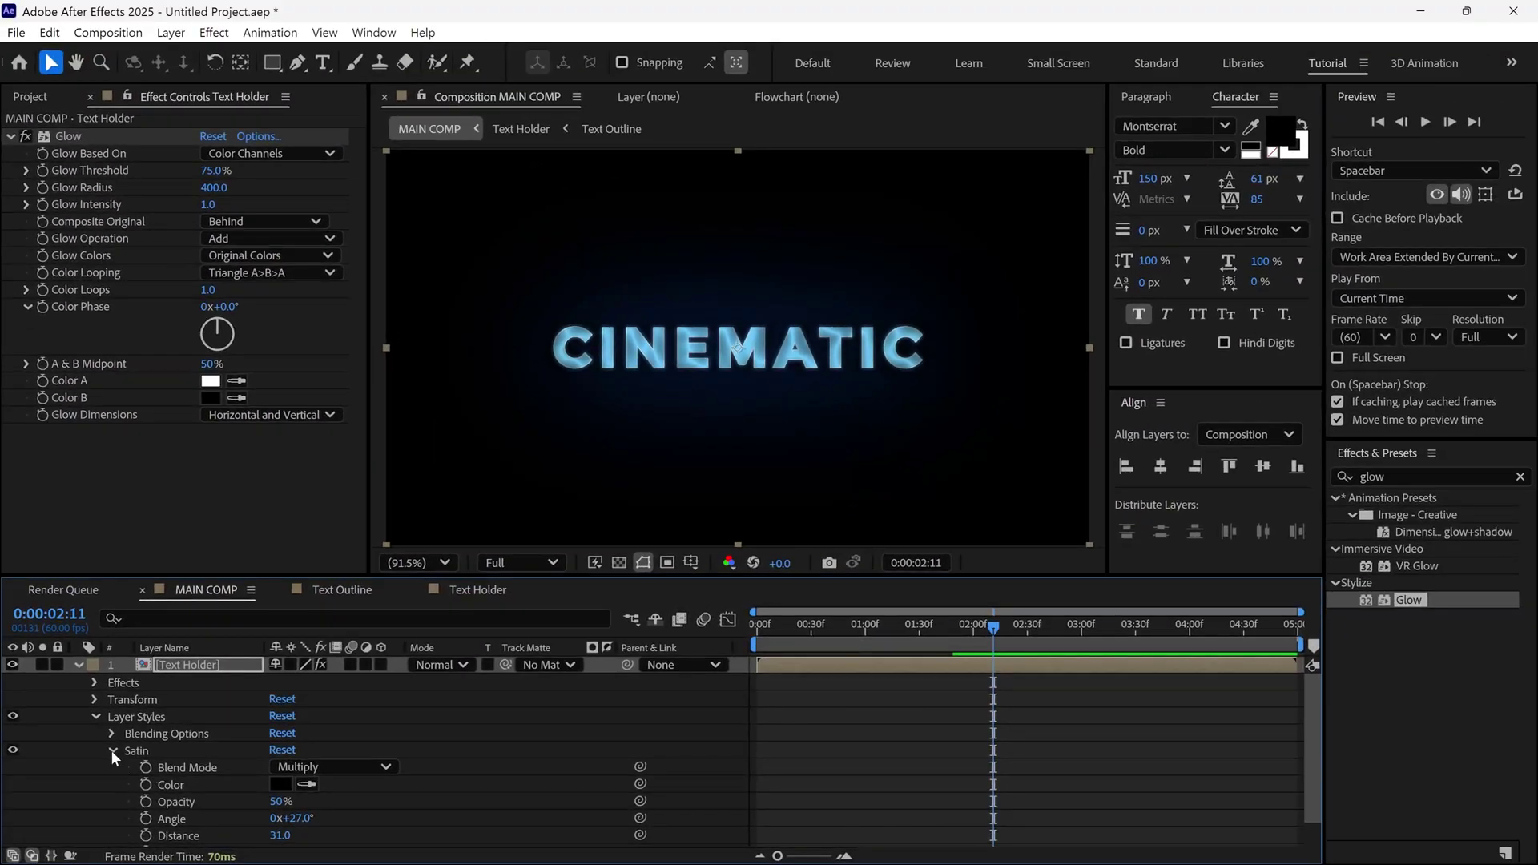
Step: Collapse the text layer and preview the title animation
left_click(76, 664)
key("space")
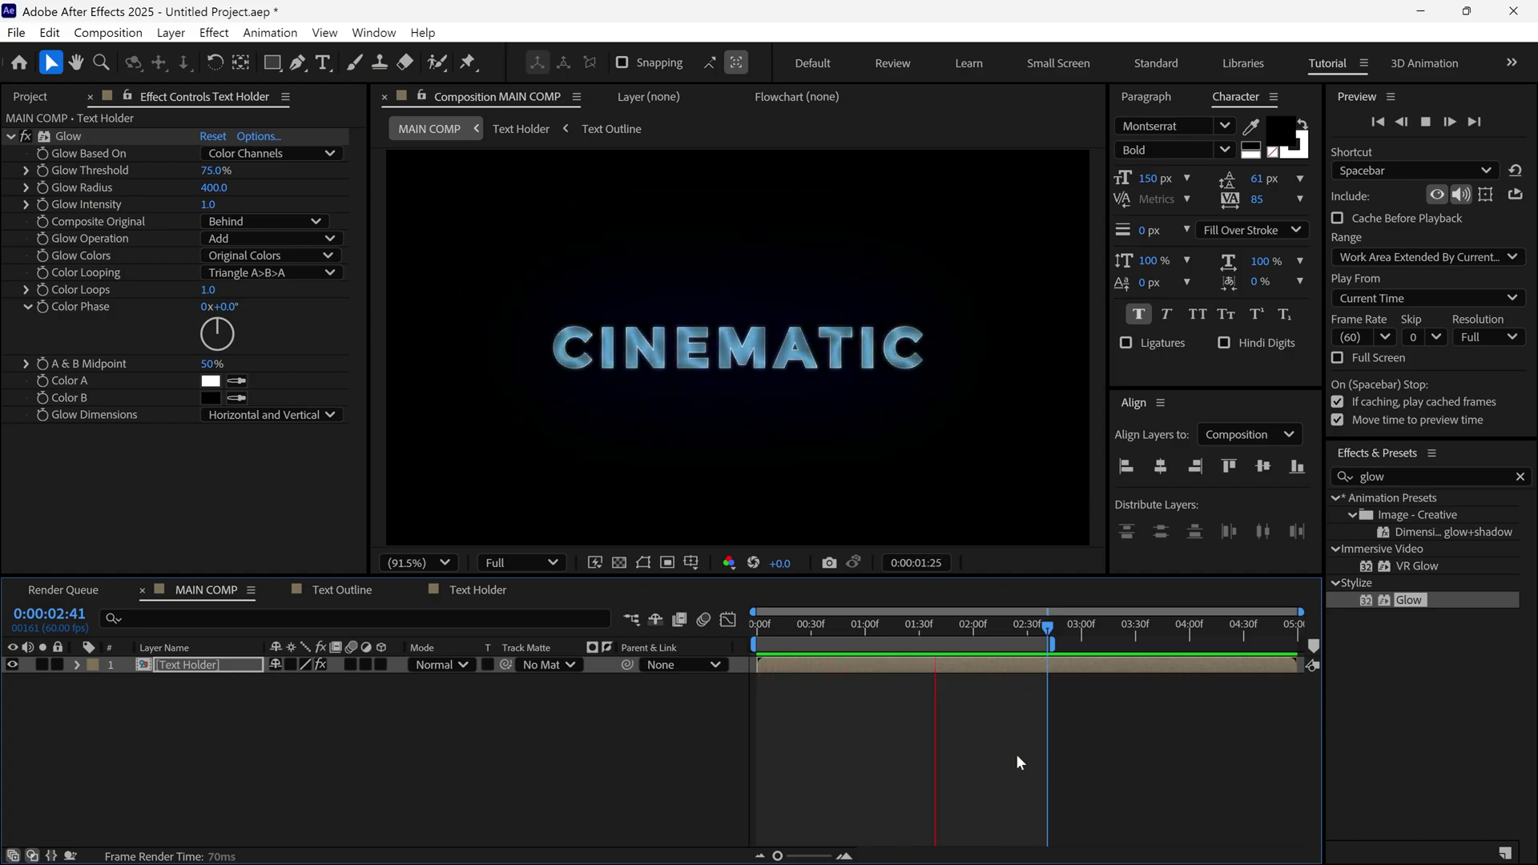
key("space")
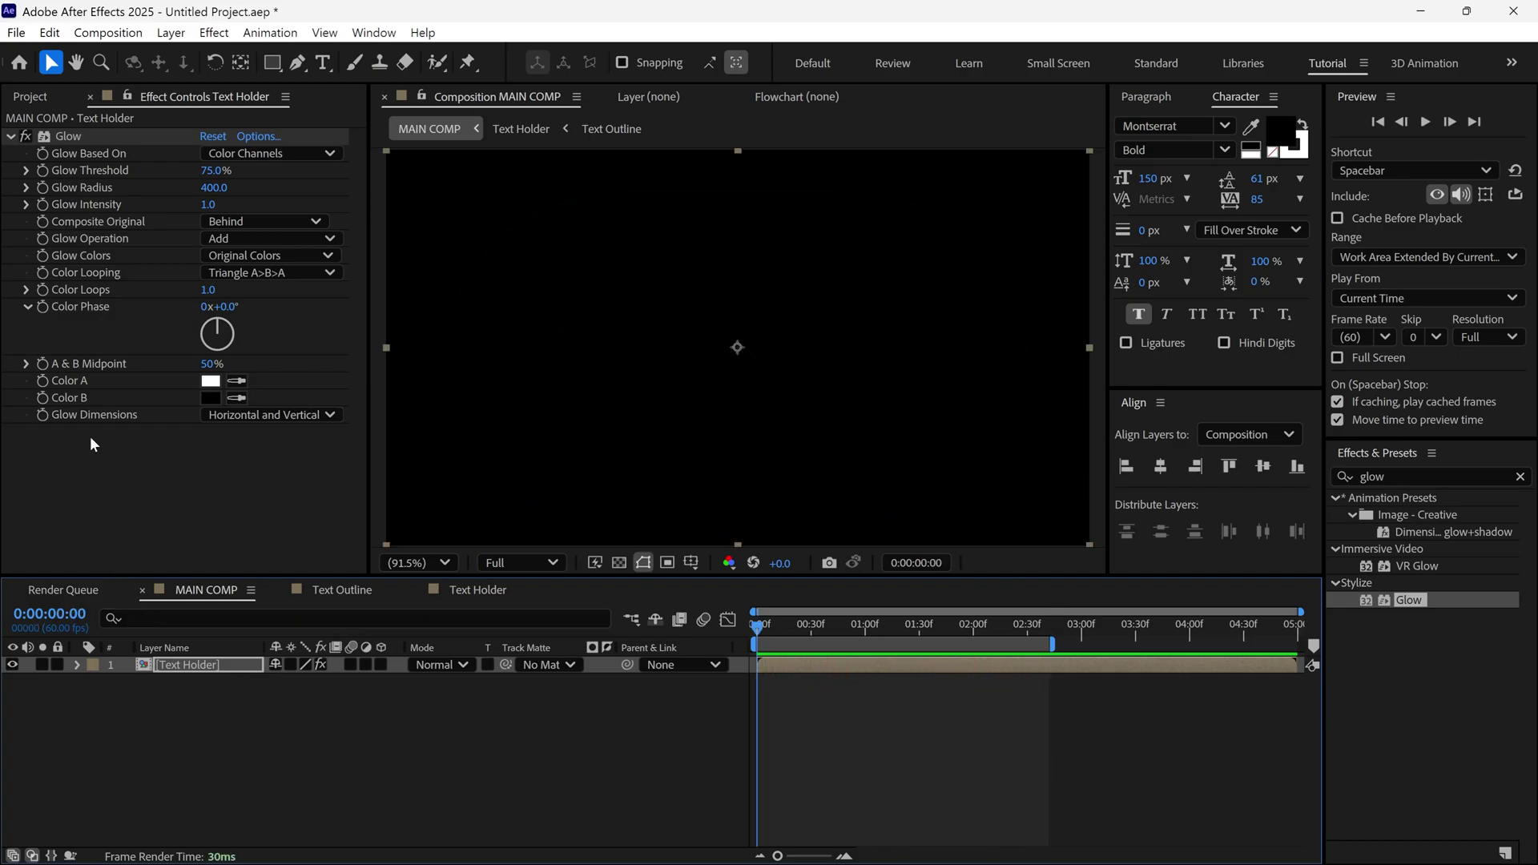
Step: Keep the project's colour depth at 16 bits per channel in Project Settings
left_click(29, 97)
left_click(125, 562)
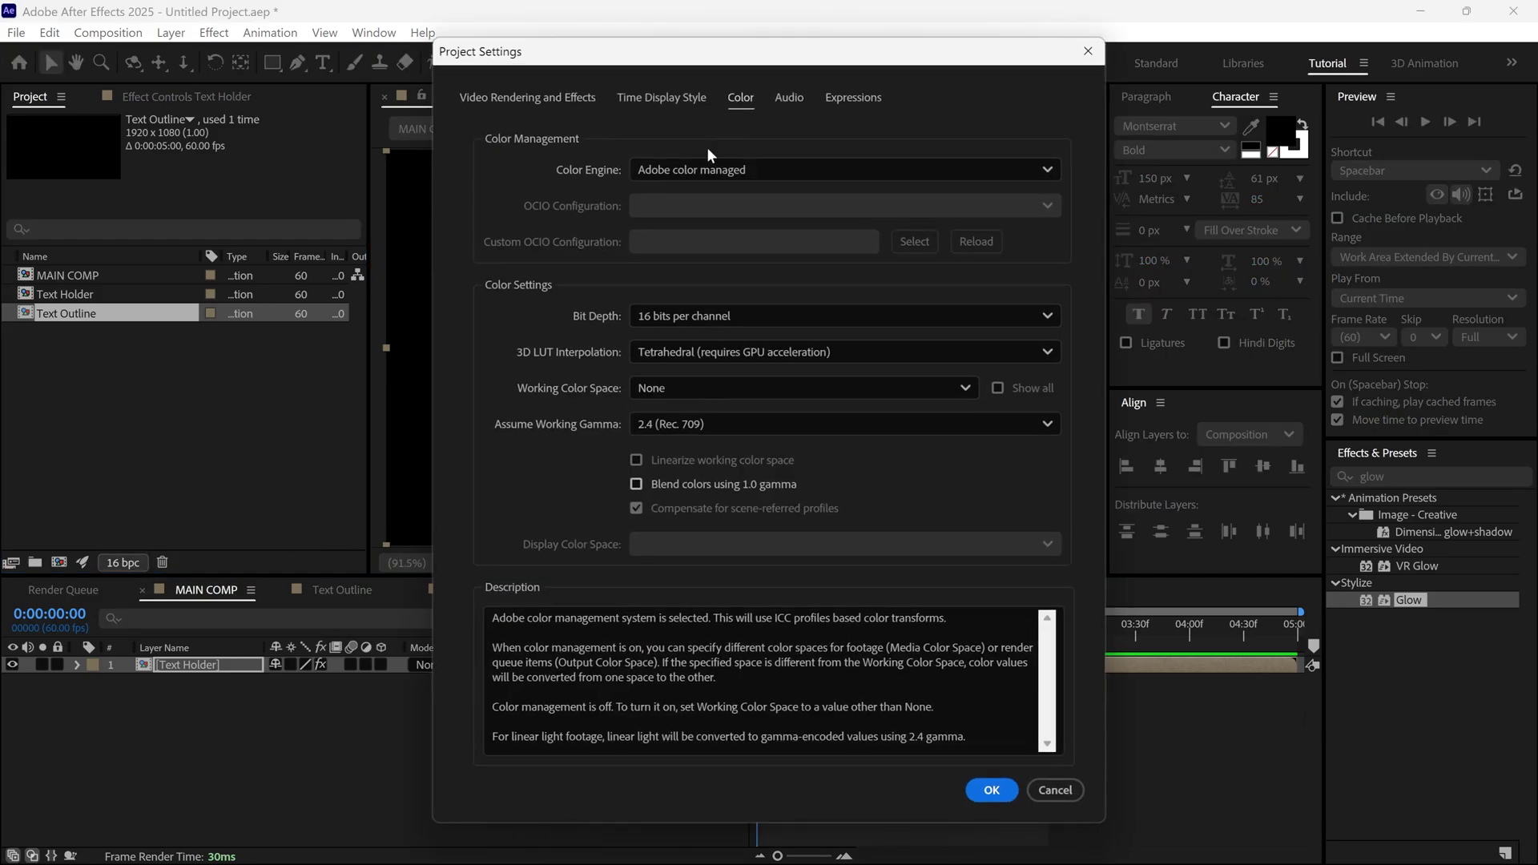
left_click(685, 316)
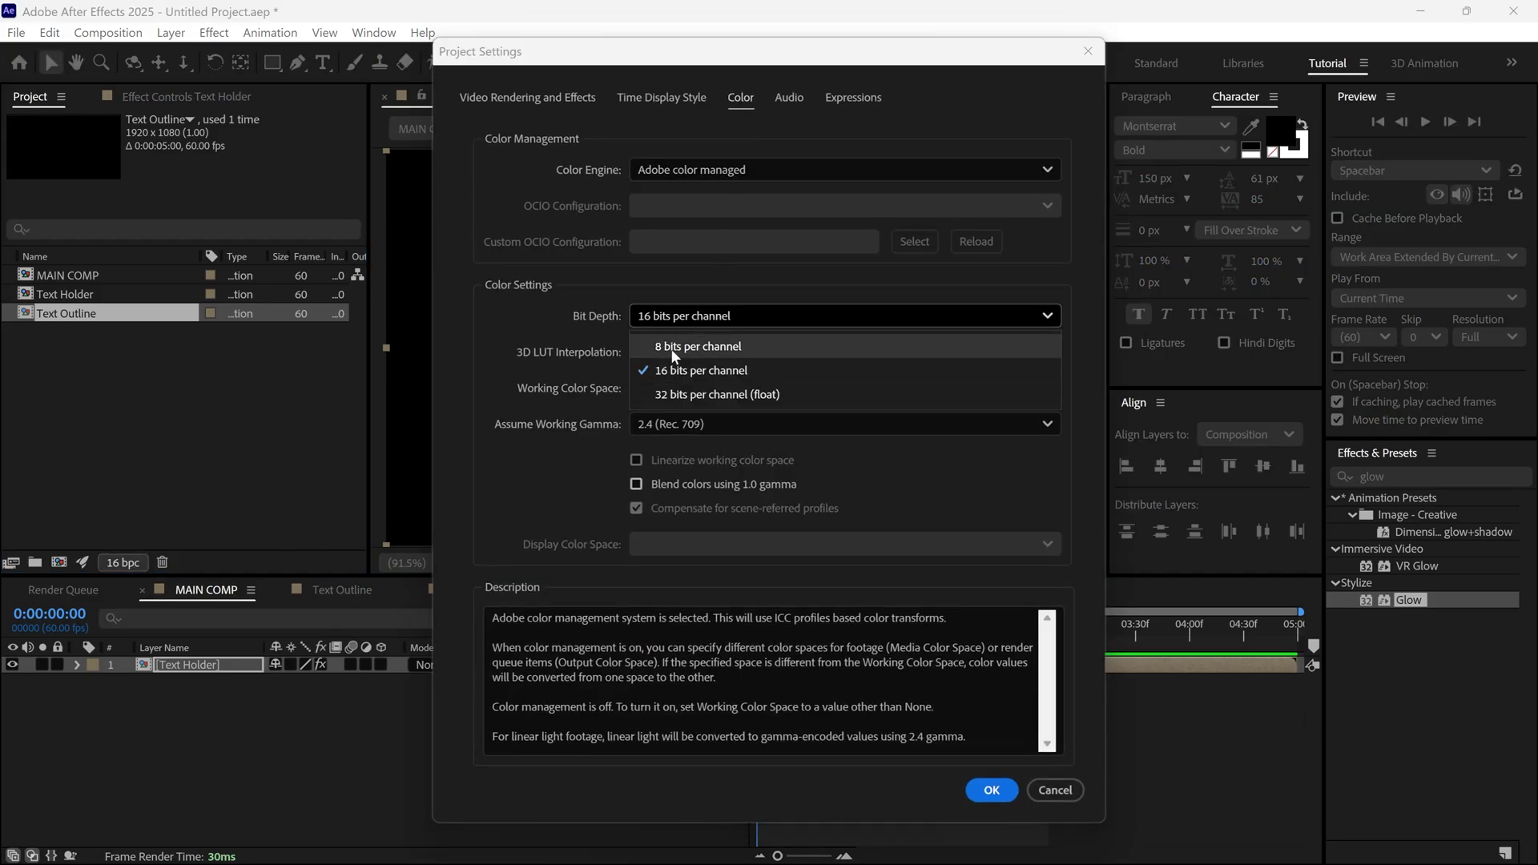
left_click(674, 370)
left_click(988, 790)
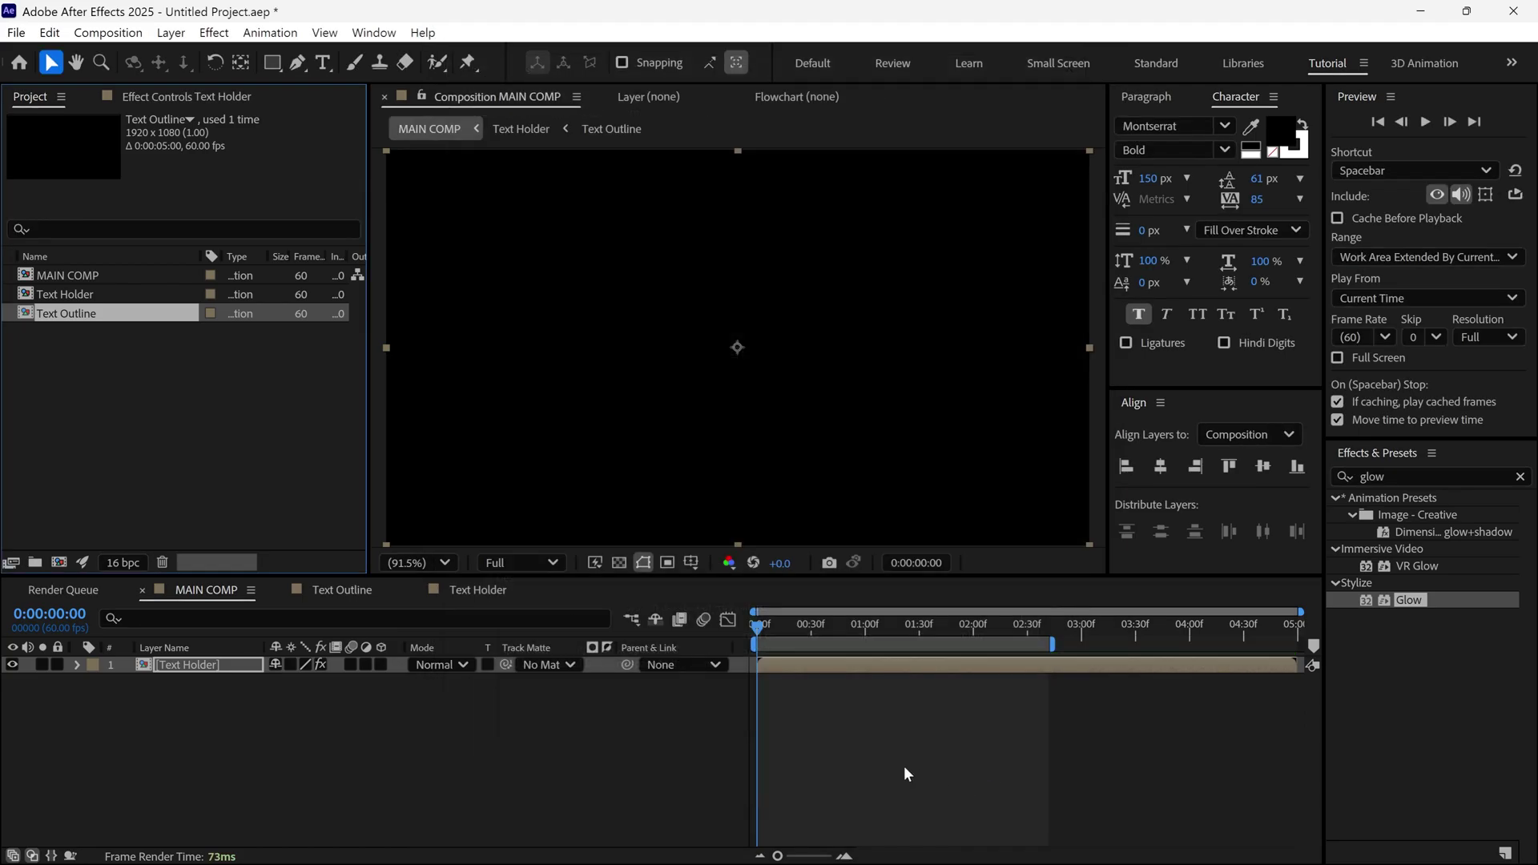
Step: Hide Text Holder, then create a 1920×1080 white solid named star in MAIN COMP
left_click_drag(755, 613, 948, 637)
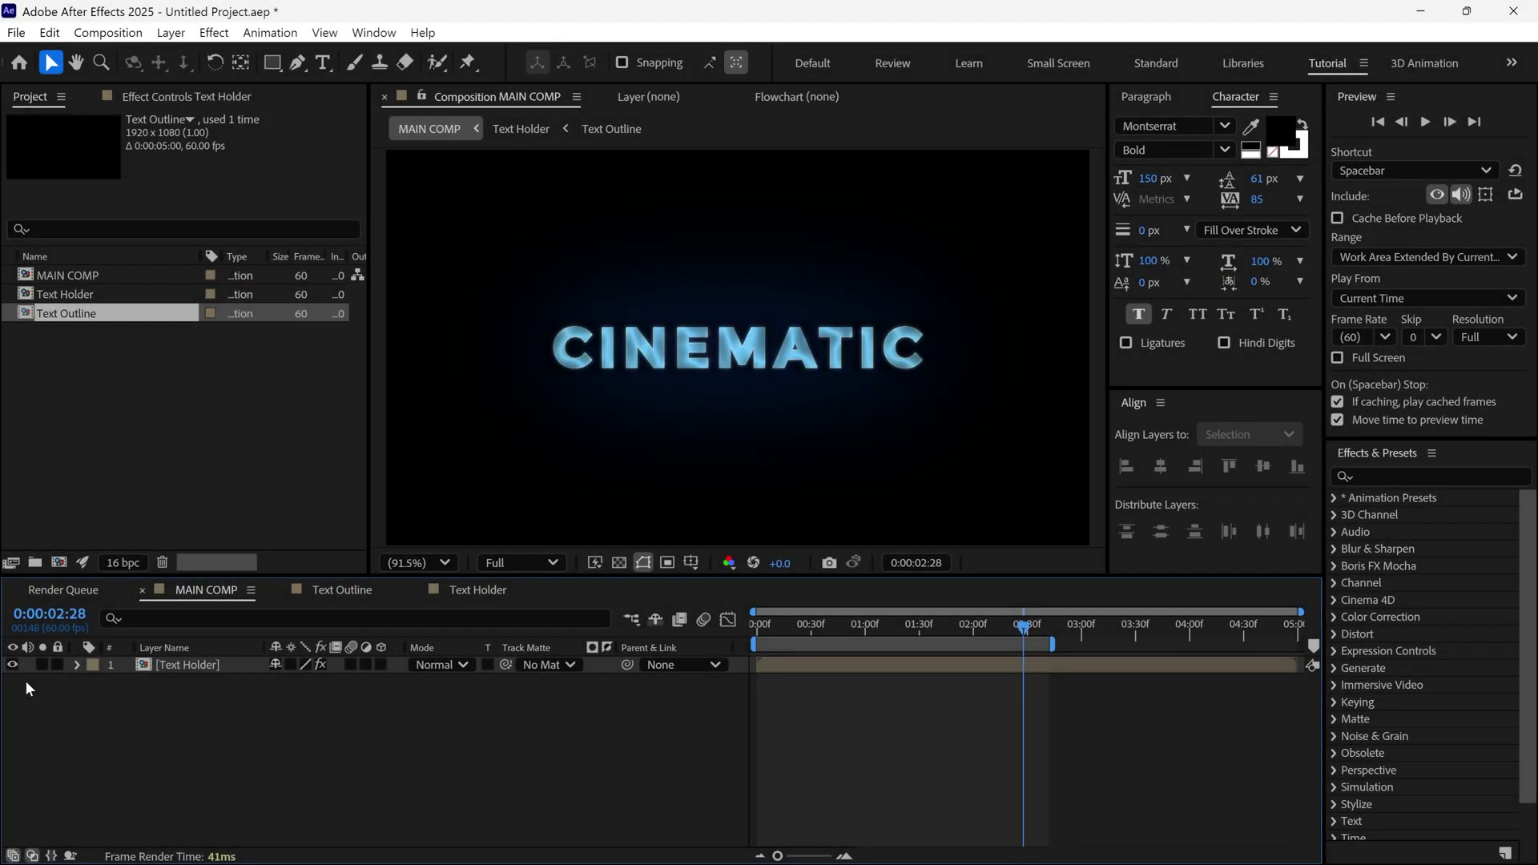
left_click(16, 664)
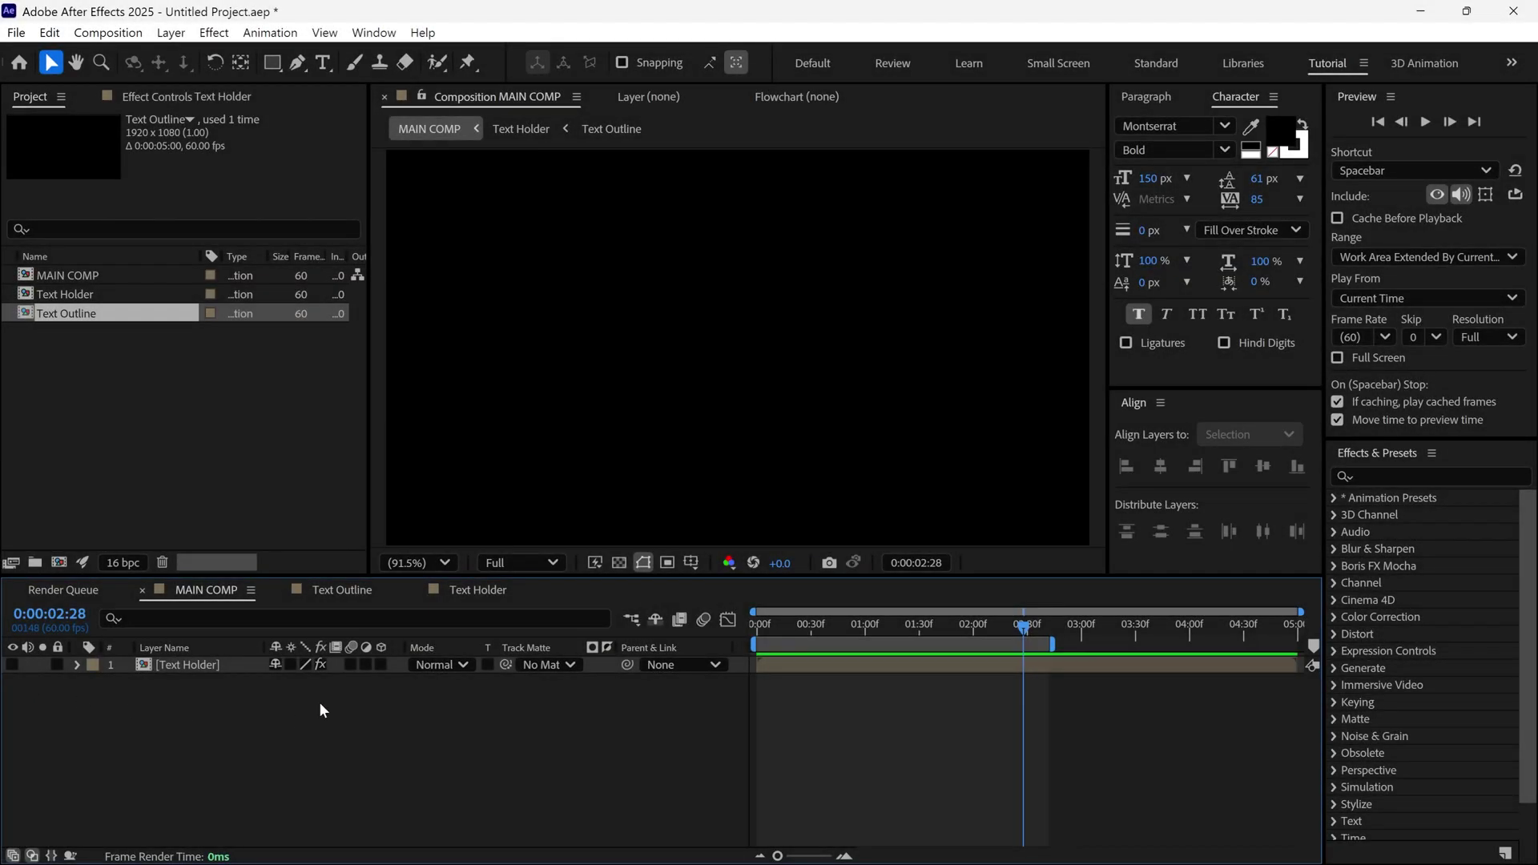
right_click(399, 682)
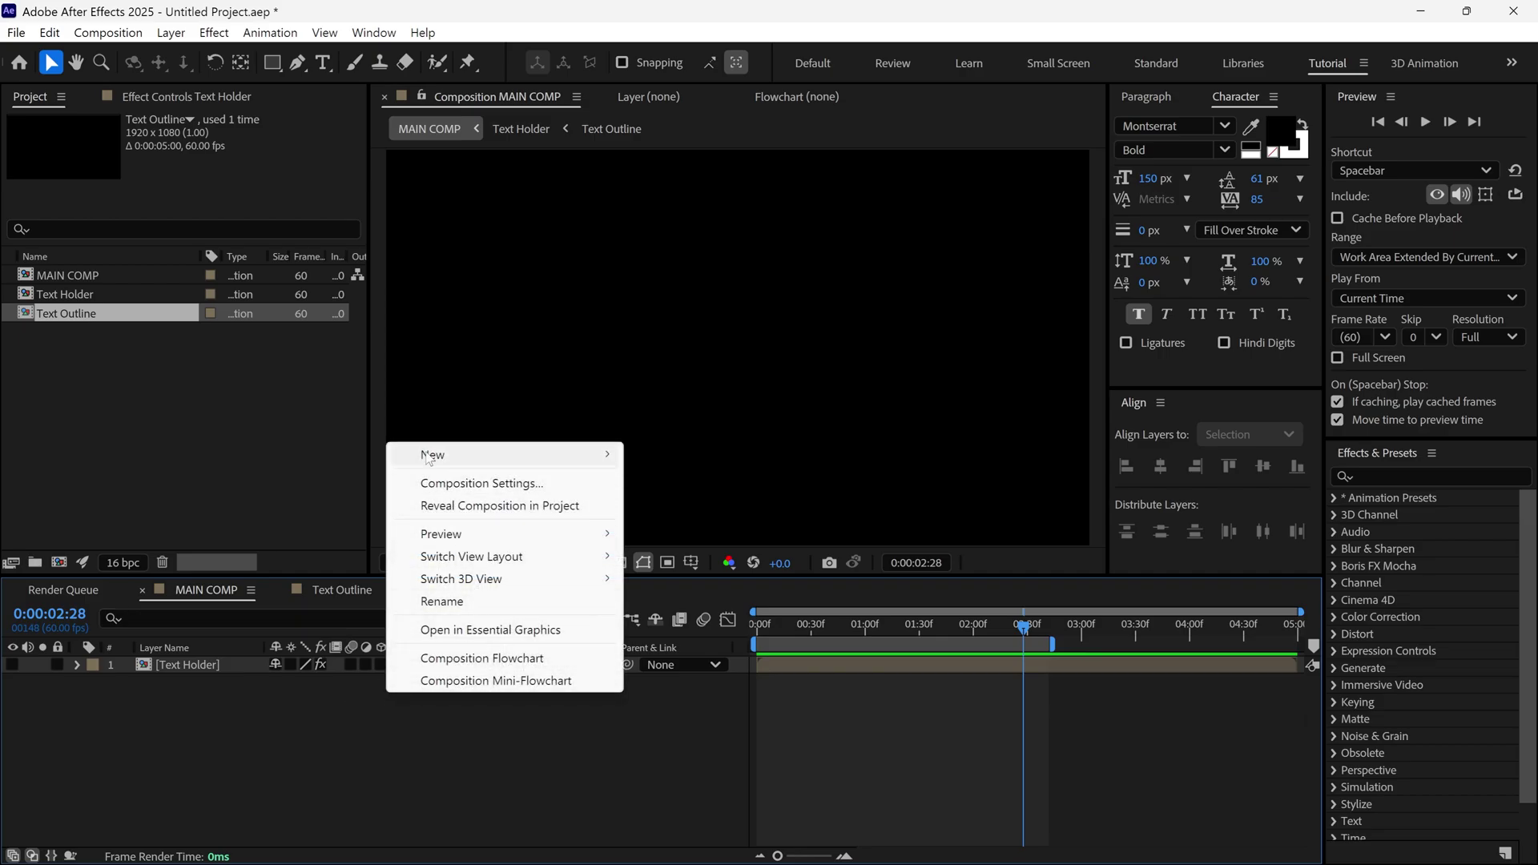
mouse_move(449, 454)
left_click(708, 507)
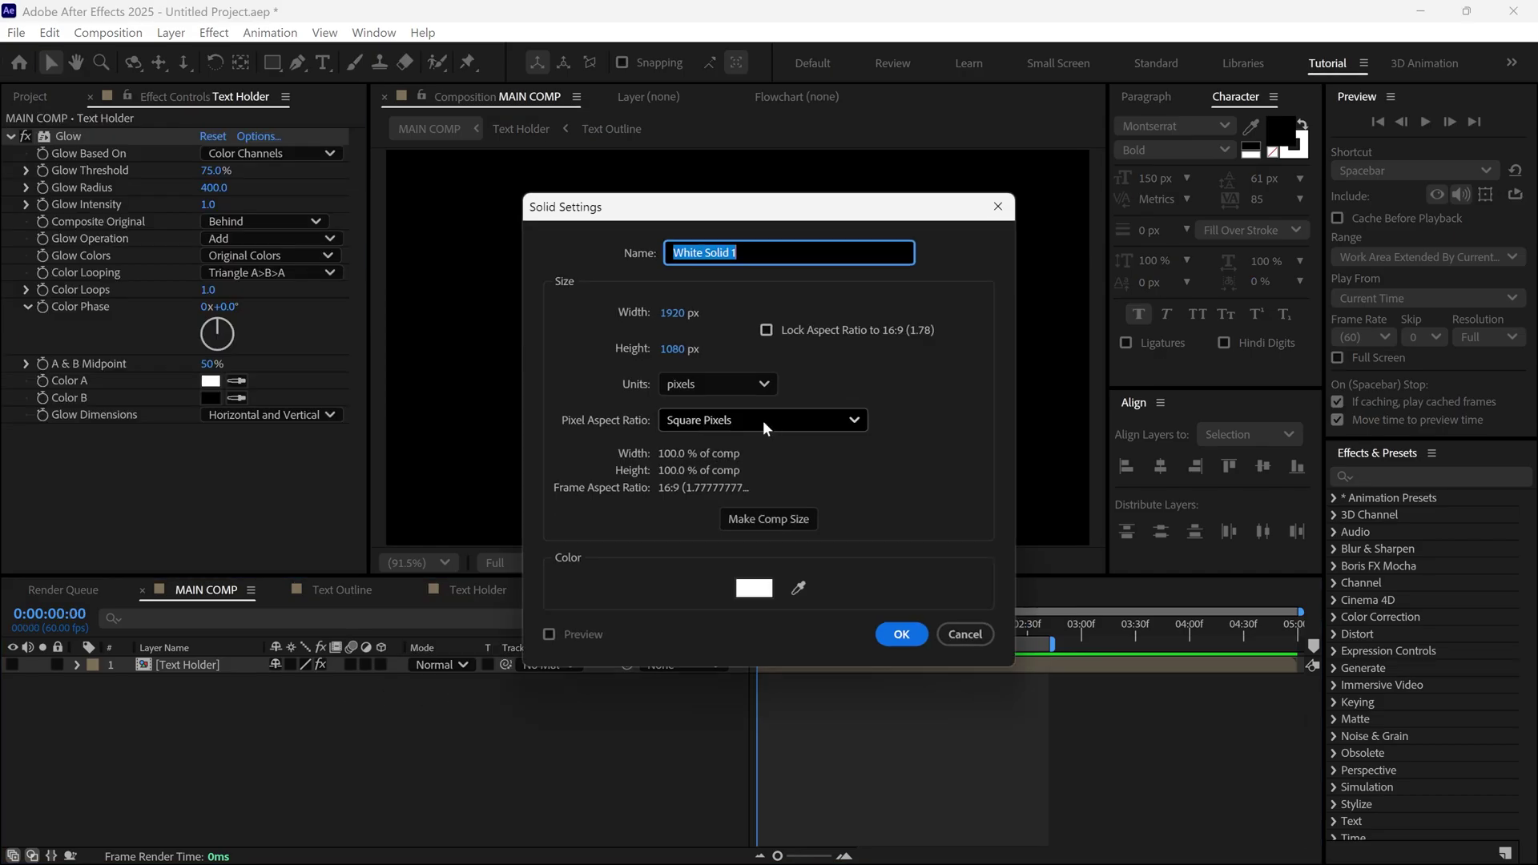
type("star")
left_click(753, 588)
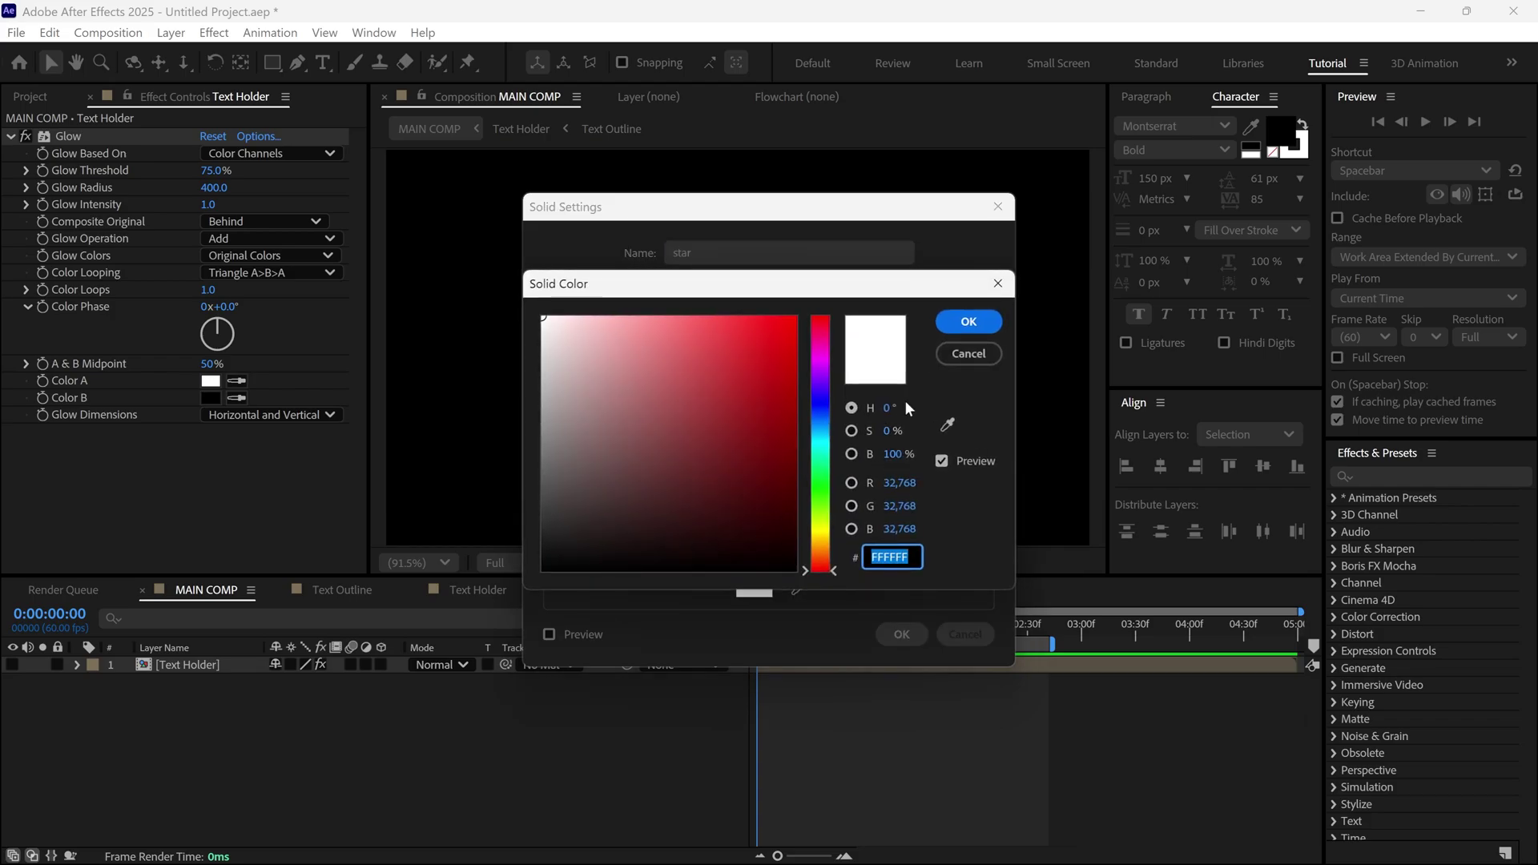
left_click(969, 321)
left_click(895, 630)
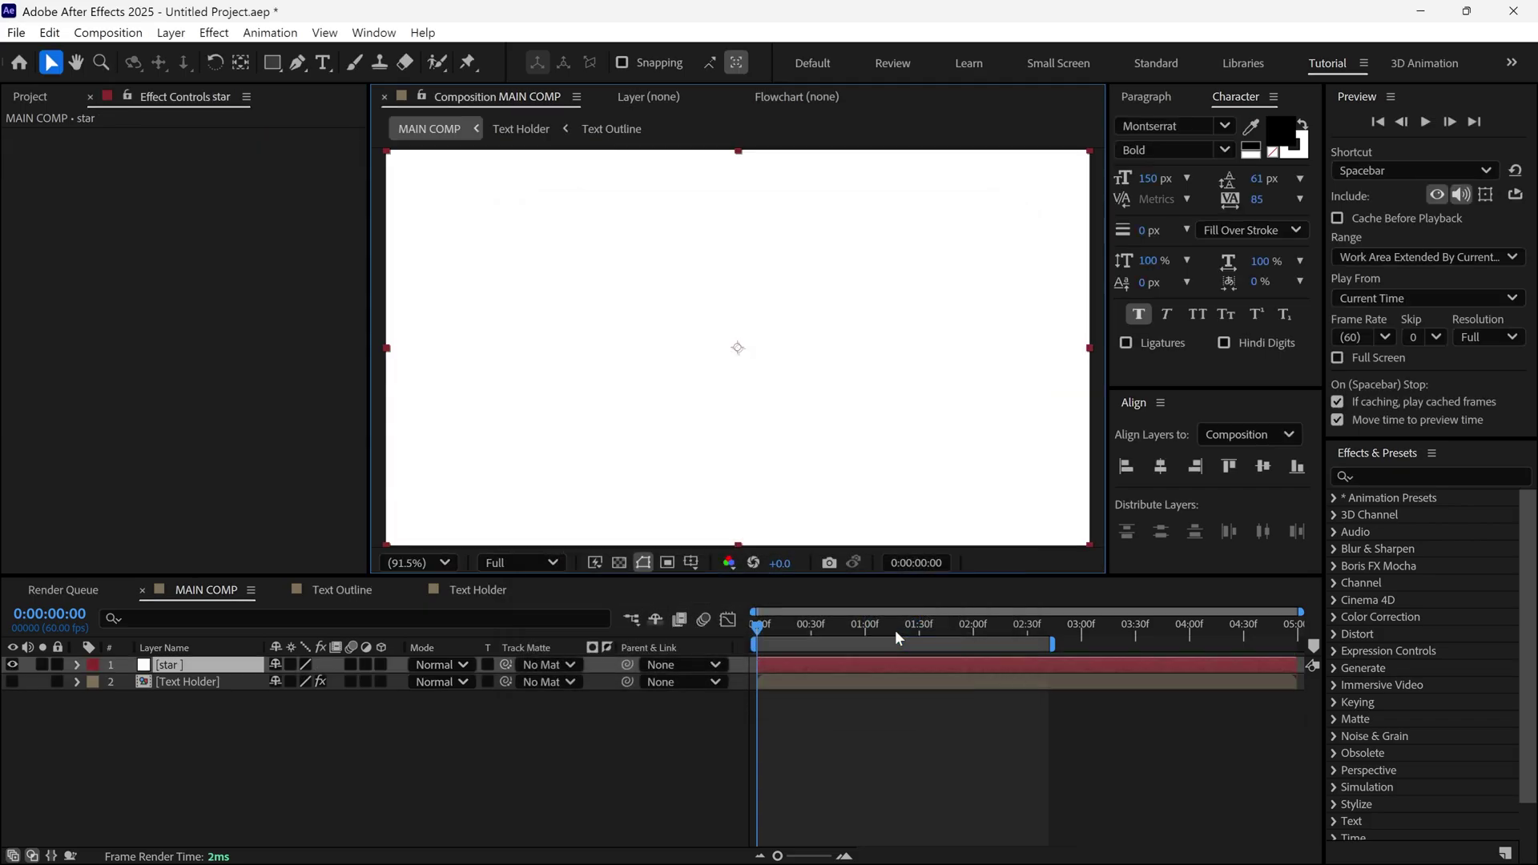
Step: Find CC Star Burst by searching 'star', apply it to the star solid and preview
left_click(1366, 476)
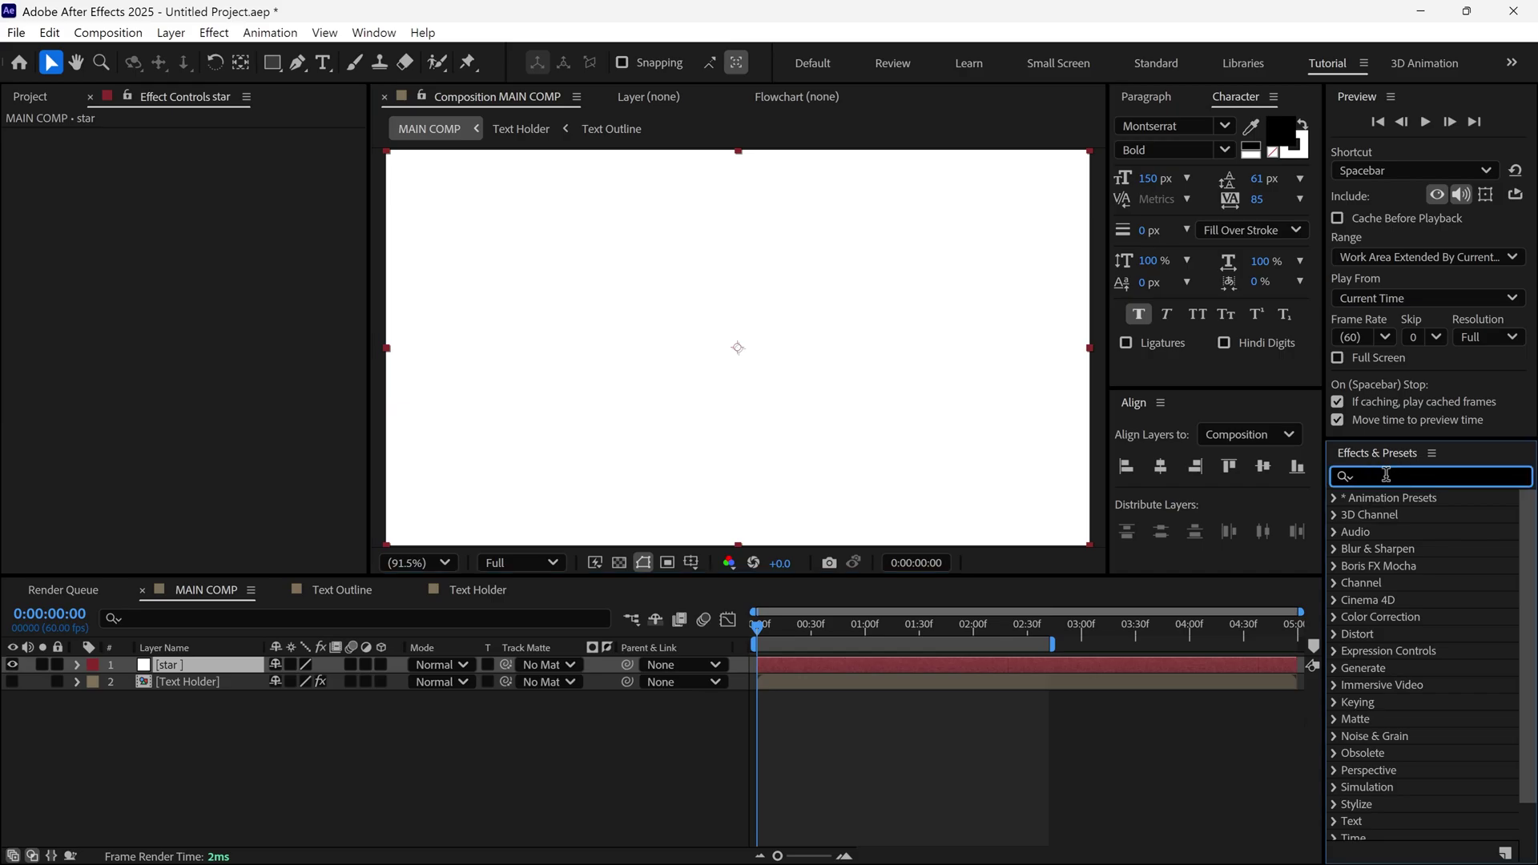
type("star")
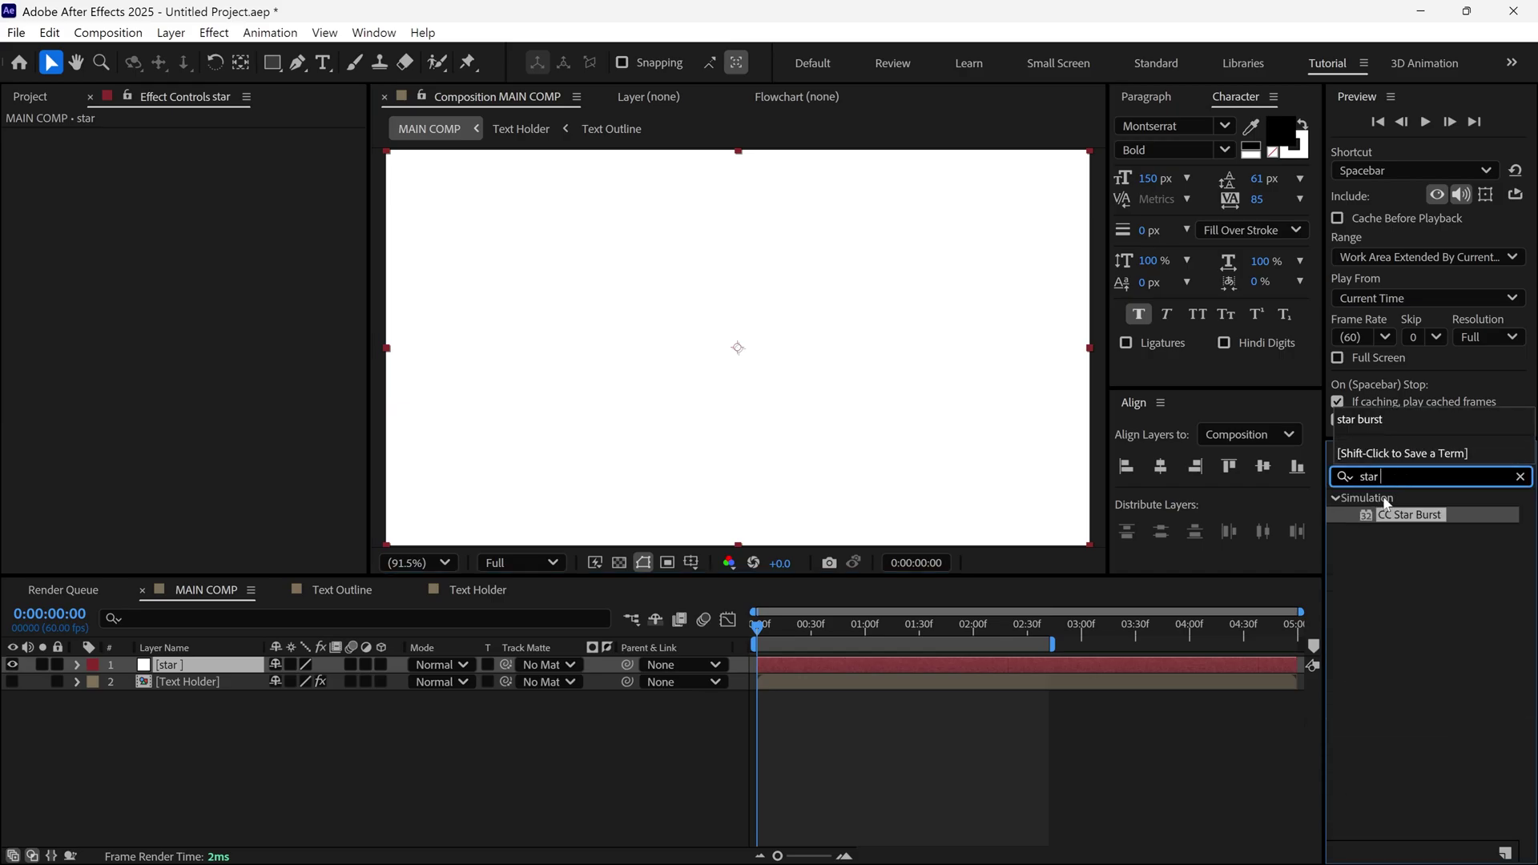
left_click_drag(1419, 517, 839, 491)
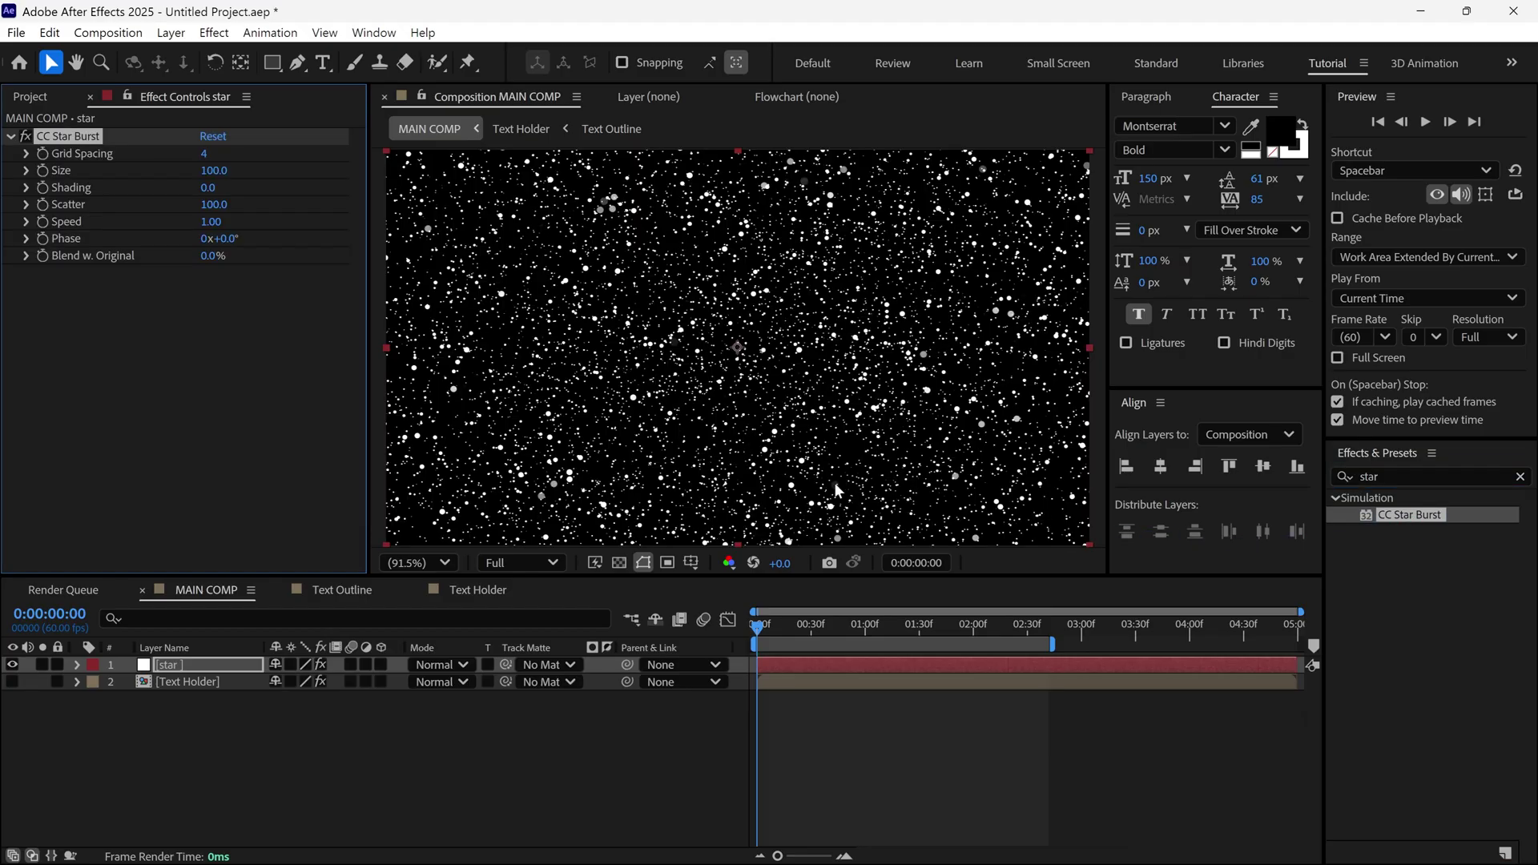
key("space")
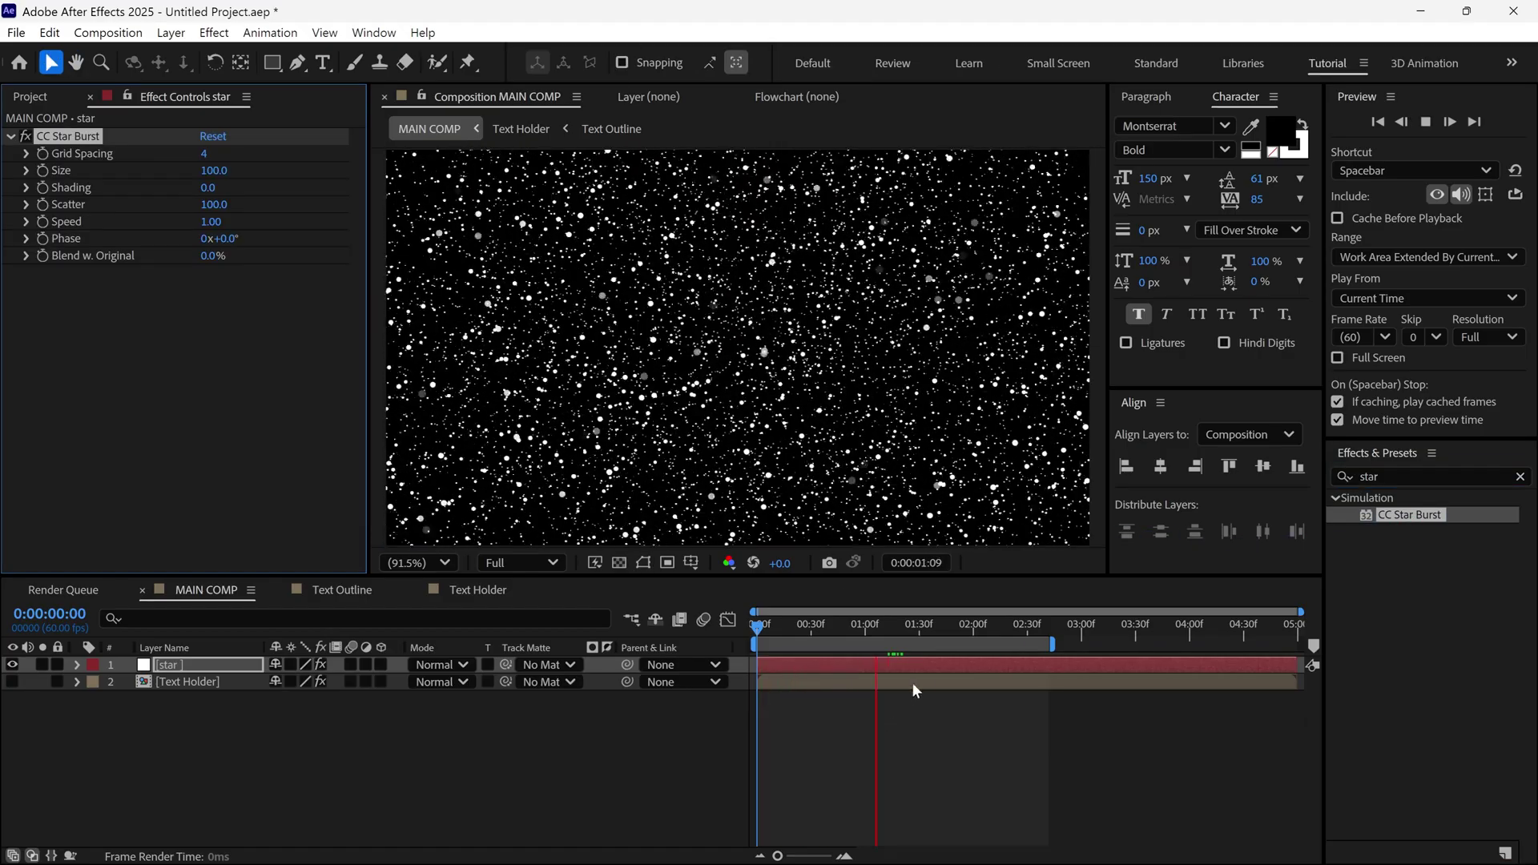
left_click(881, 632)
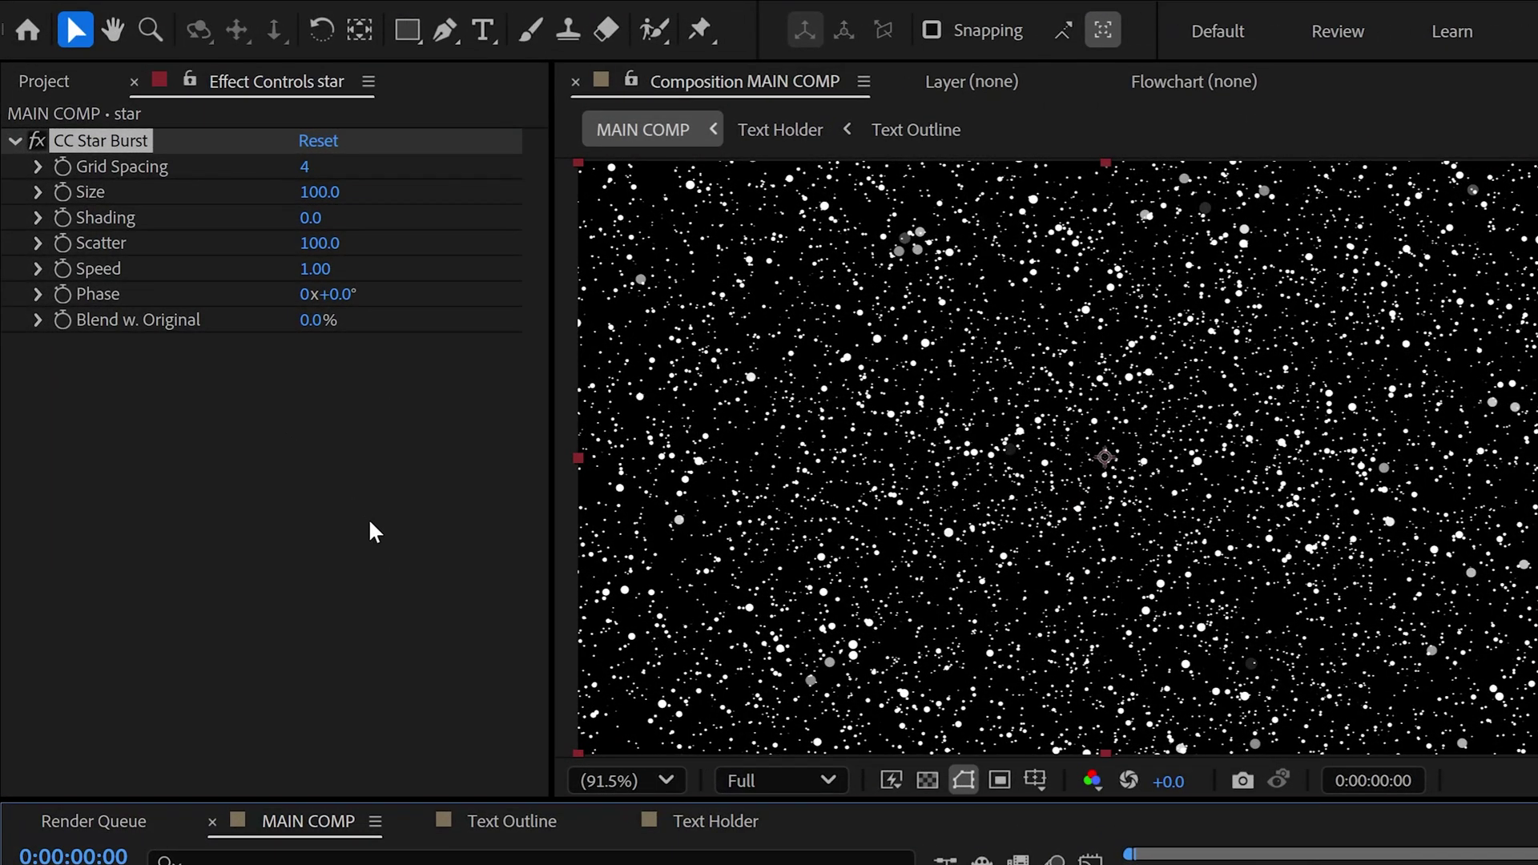
Step: Set CC Star Burst Grid Spacing 5, Size 20 and Scatter 180
left_click(305, 166)
type("5")
key("Return")
left_click(315, 192)
type("20")
key("Return")
left_click(318, 242)
type("180")
key("Return")
Step: Set Speed -0.03 and Phase 24°, then preview the starfield in the enlarged viewer
left_click(316, 269)
type("-0.")
type("03")
key("Return")
left_click(324, 294)
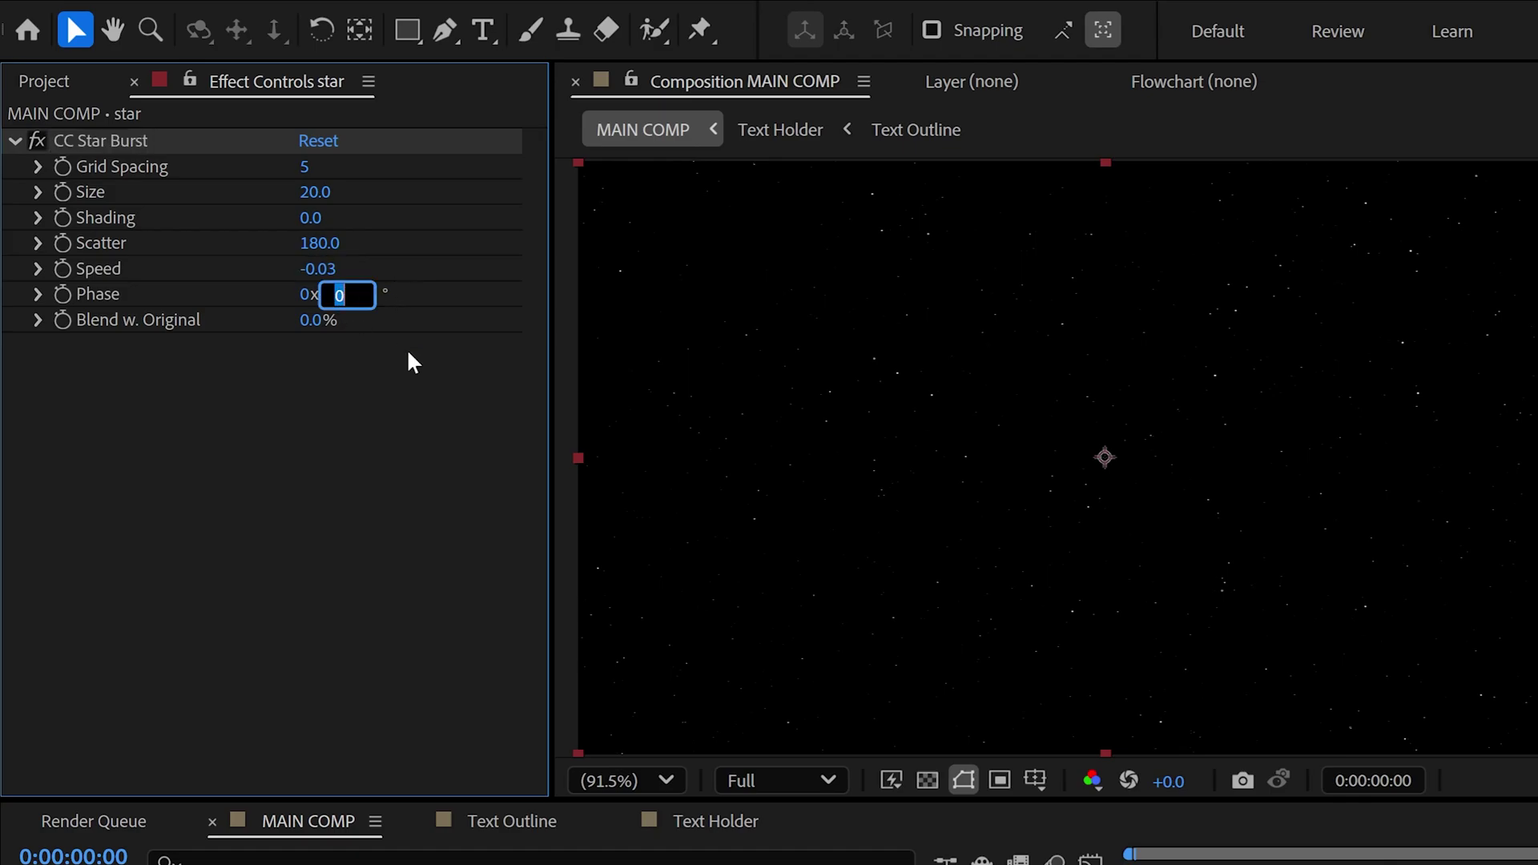
type("24")
key("Return")
key("space")
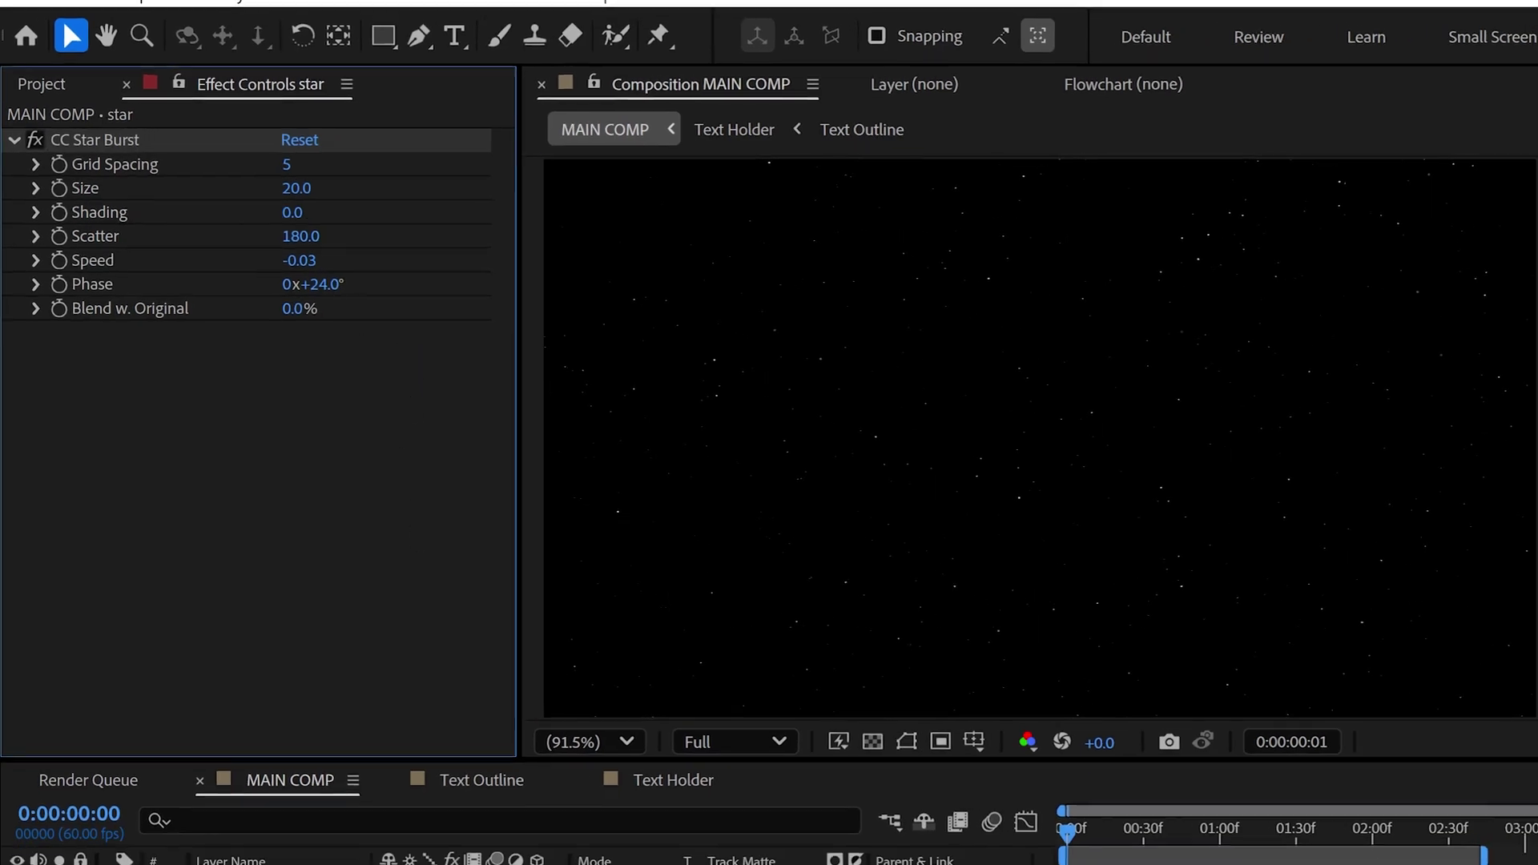
key("grave")
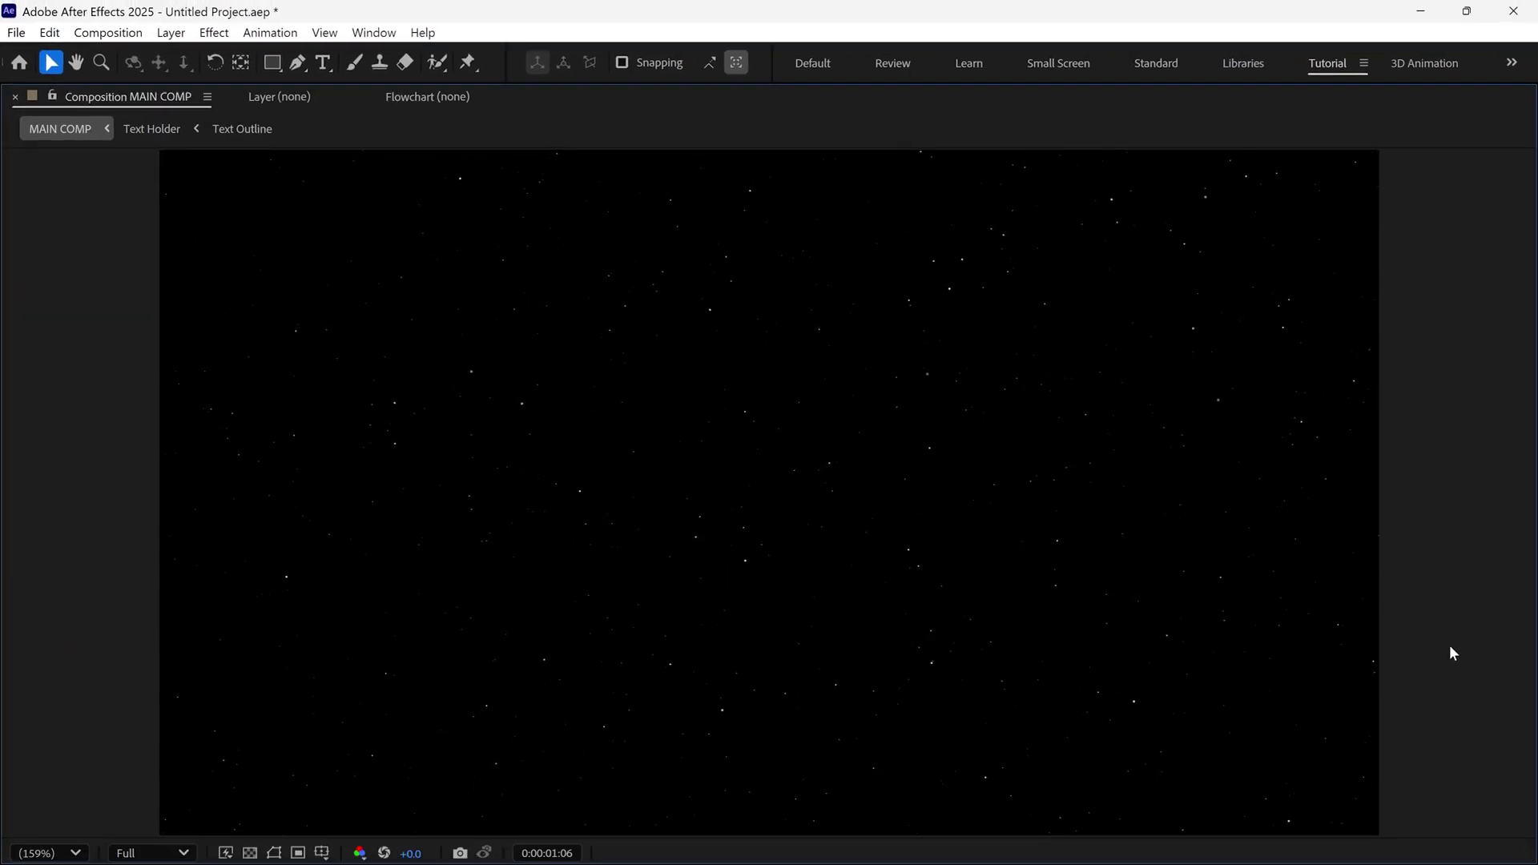
key("grave")
left_click_drag(809, 632, 753, 645)
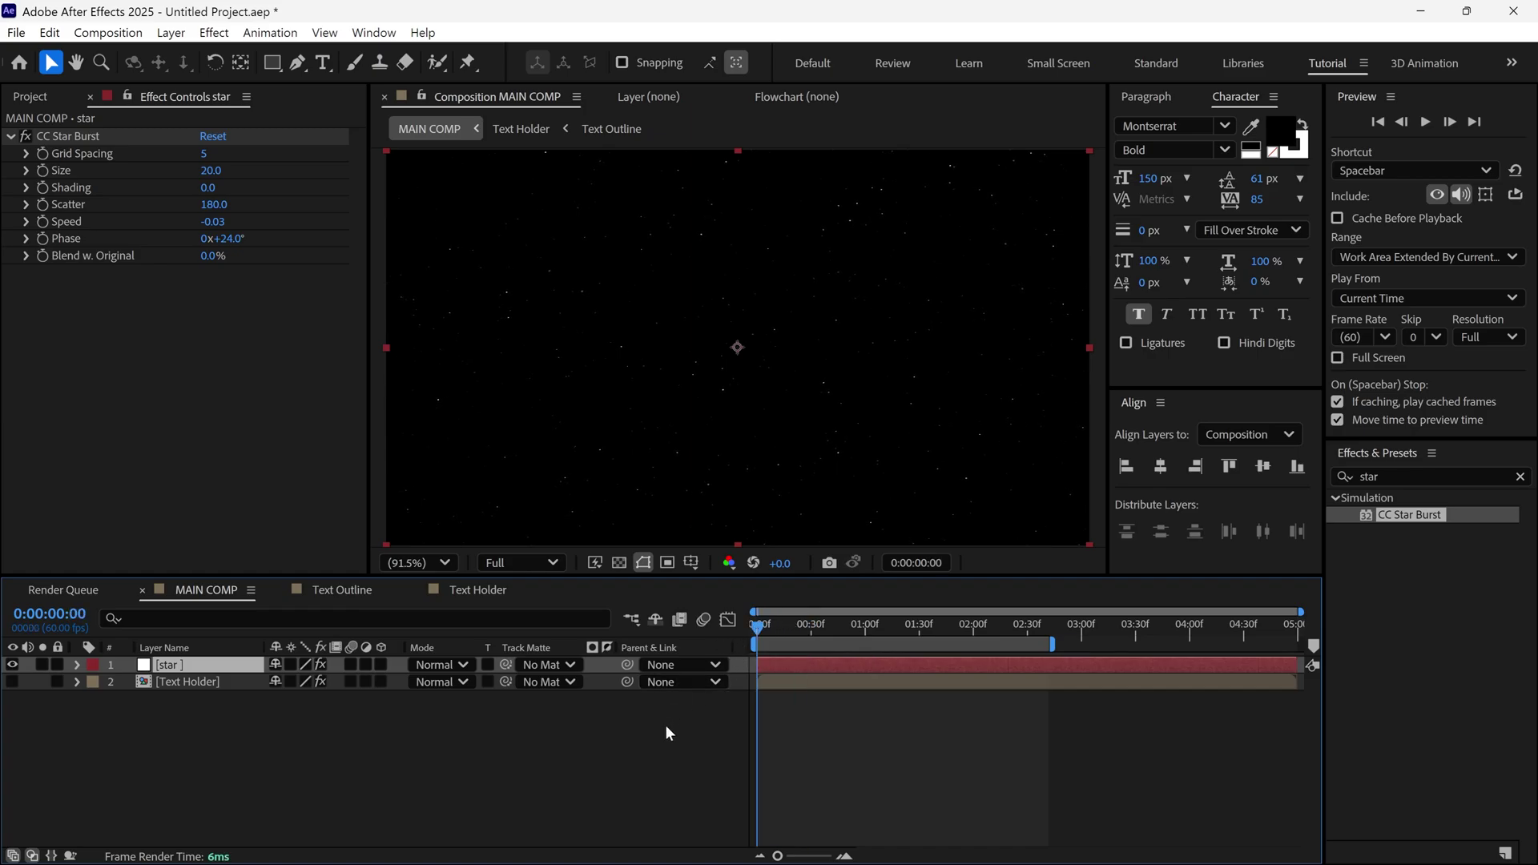
Step: Keyframe the star layer's Opacity at 0% on the first frame
key("t")
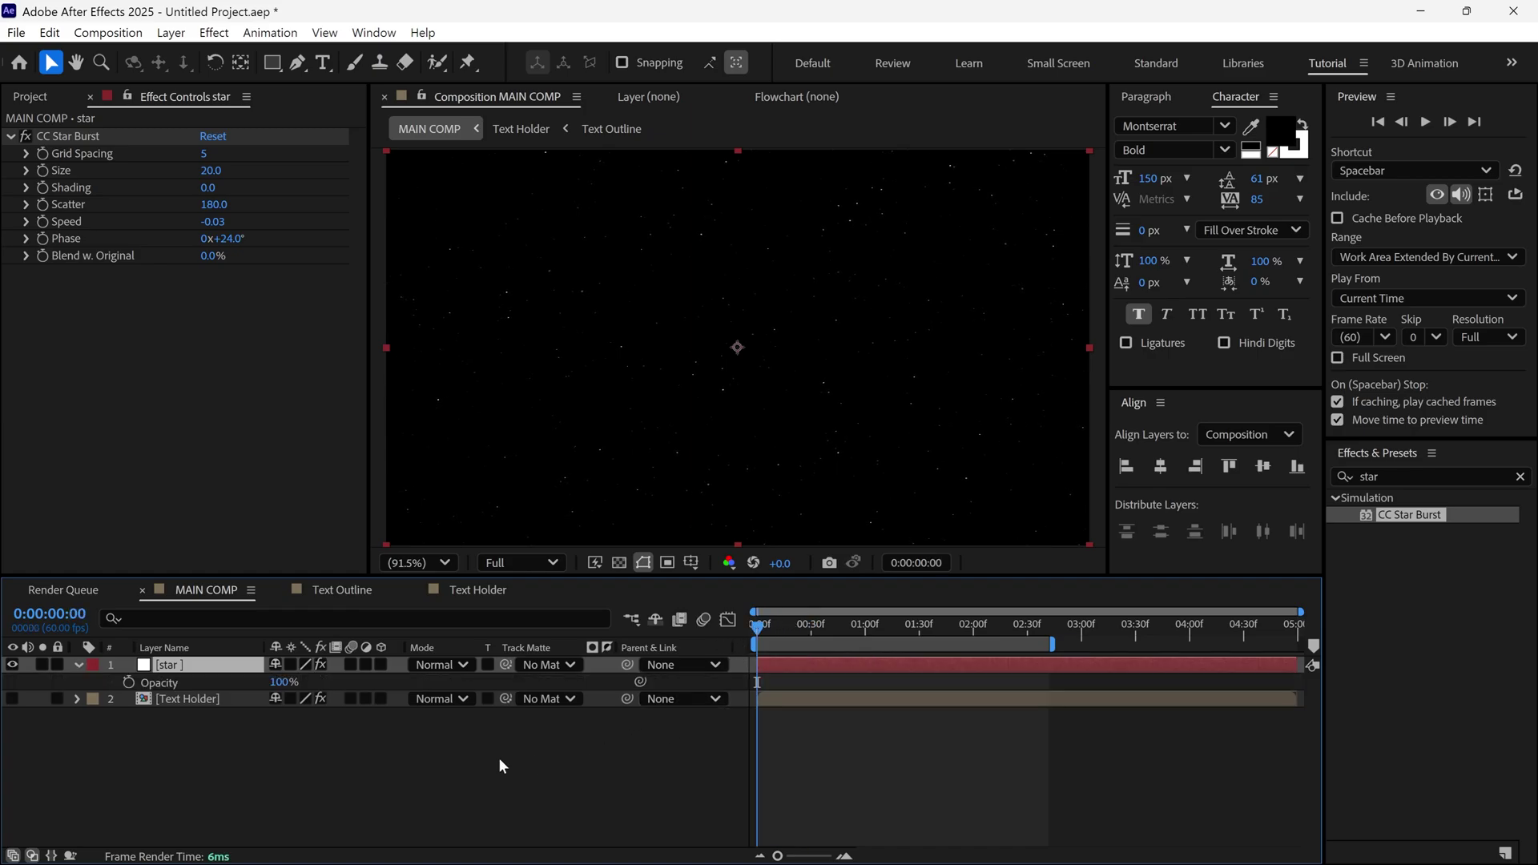
left_click(128, 682)
left_click(282, 682)
type("0")
key("Return")
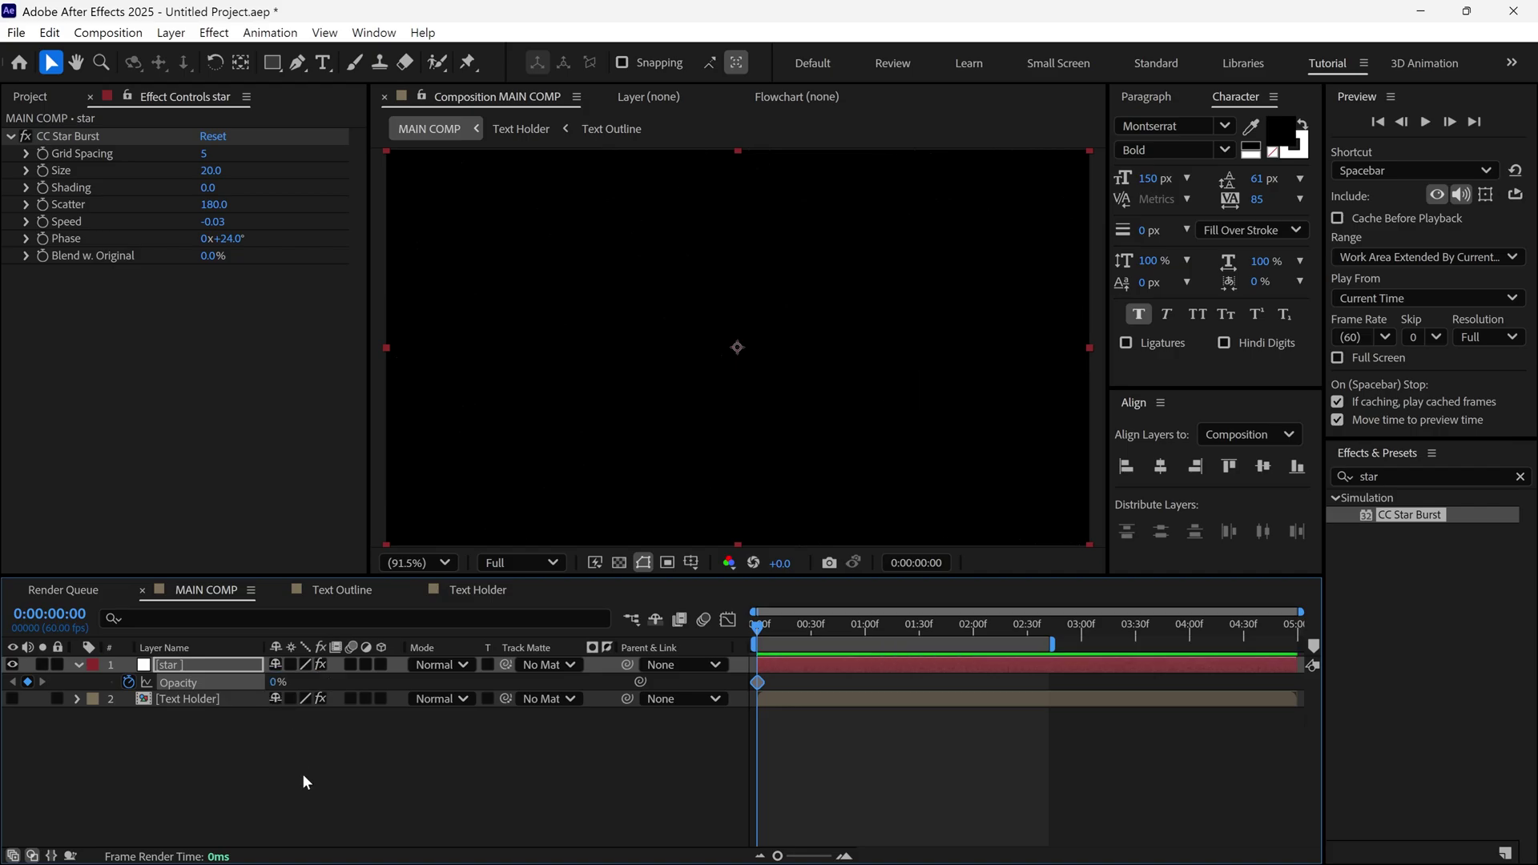
Step: Add a 100% Opacity keyframe at 0:00:01:30 and apply Easy Ease In to it
left_click_drag(828, 634, 919, 647)
left_click(277, 682)
type("100")
key("Return")
right_click(758, 681)
mouse_move(770, 669)
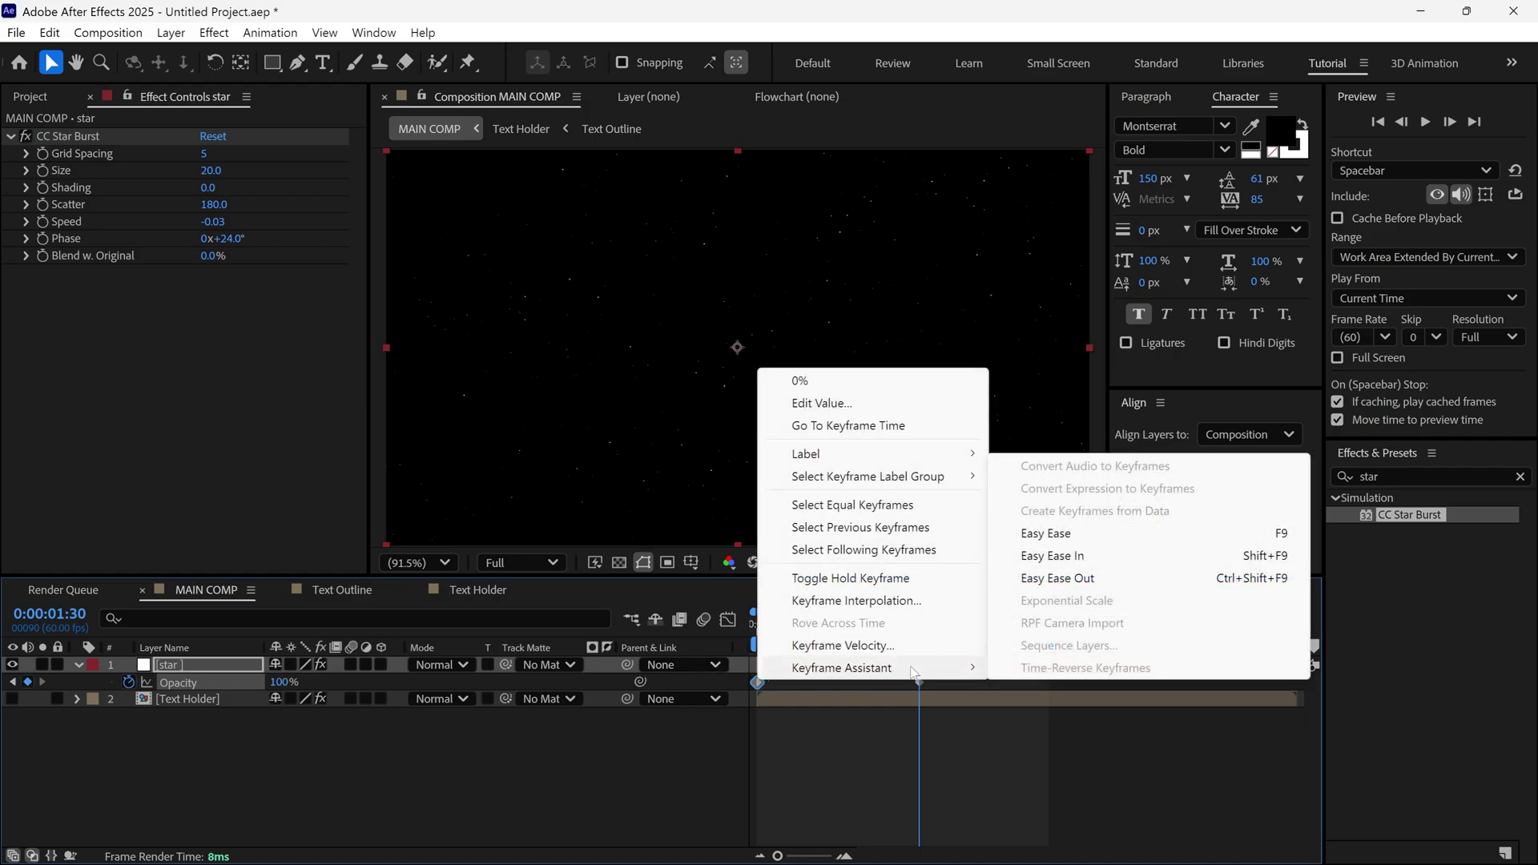
left_click(1025, 555)
Step: Preview the fade-in from the start and collapse the star layer
left_click_drag(917, 628, 757, 632)
key("space")
left_click(773, 632)
left_click(78, 665)
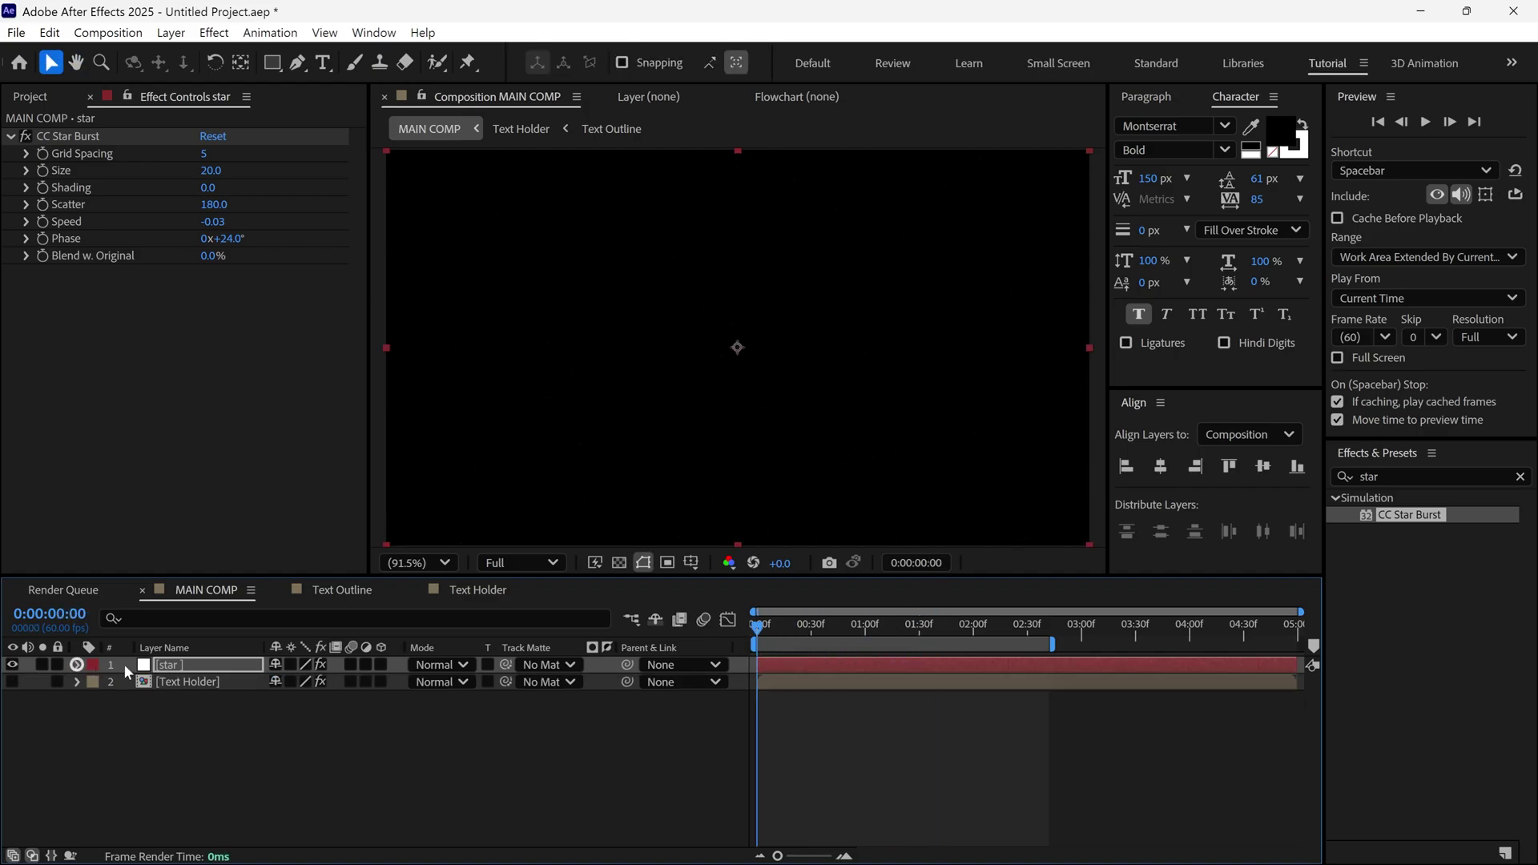
Step: Pre-compose the star layer as STAR with all attributes moved, then hide it
right_click(193, 665)
left_click(248, 532)
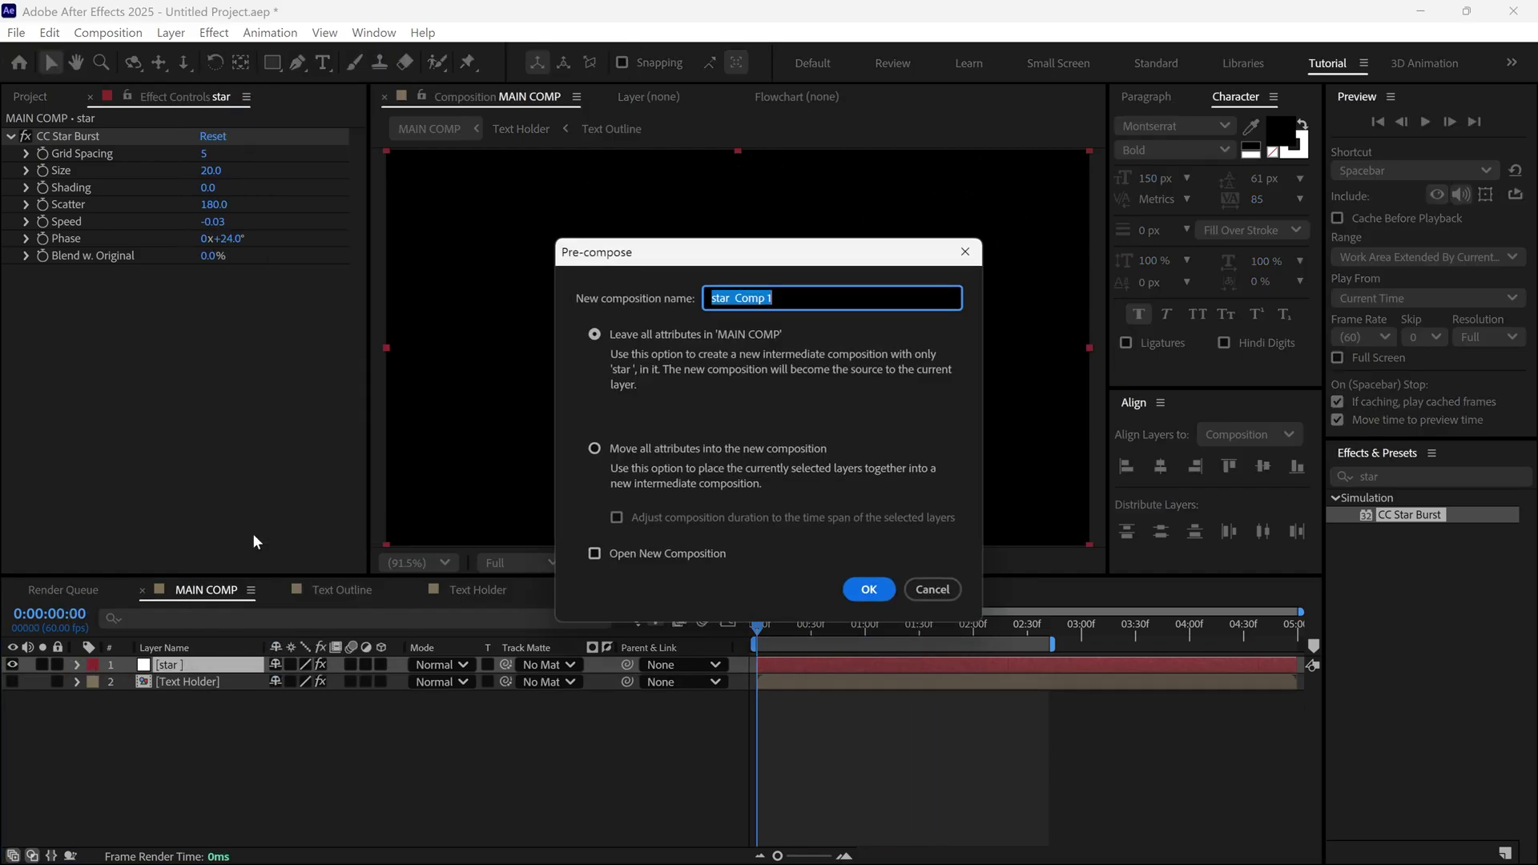
type("STAR")
left_click(594, 449)
left_click(868, 590)
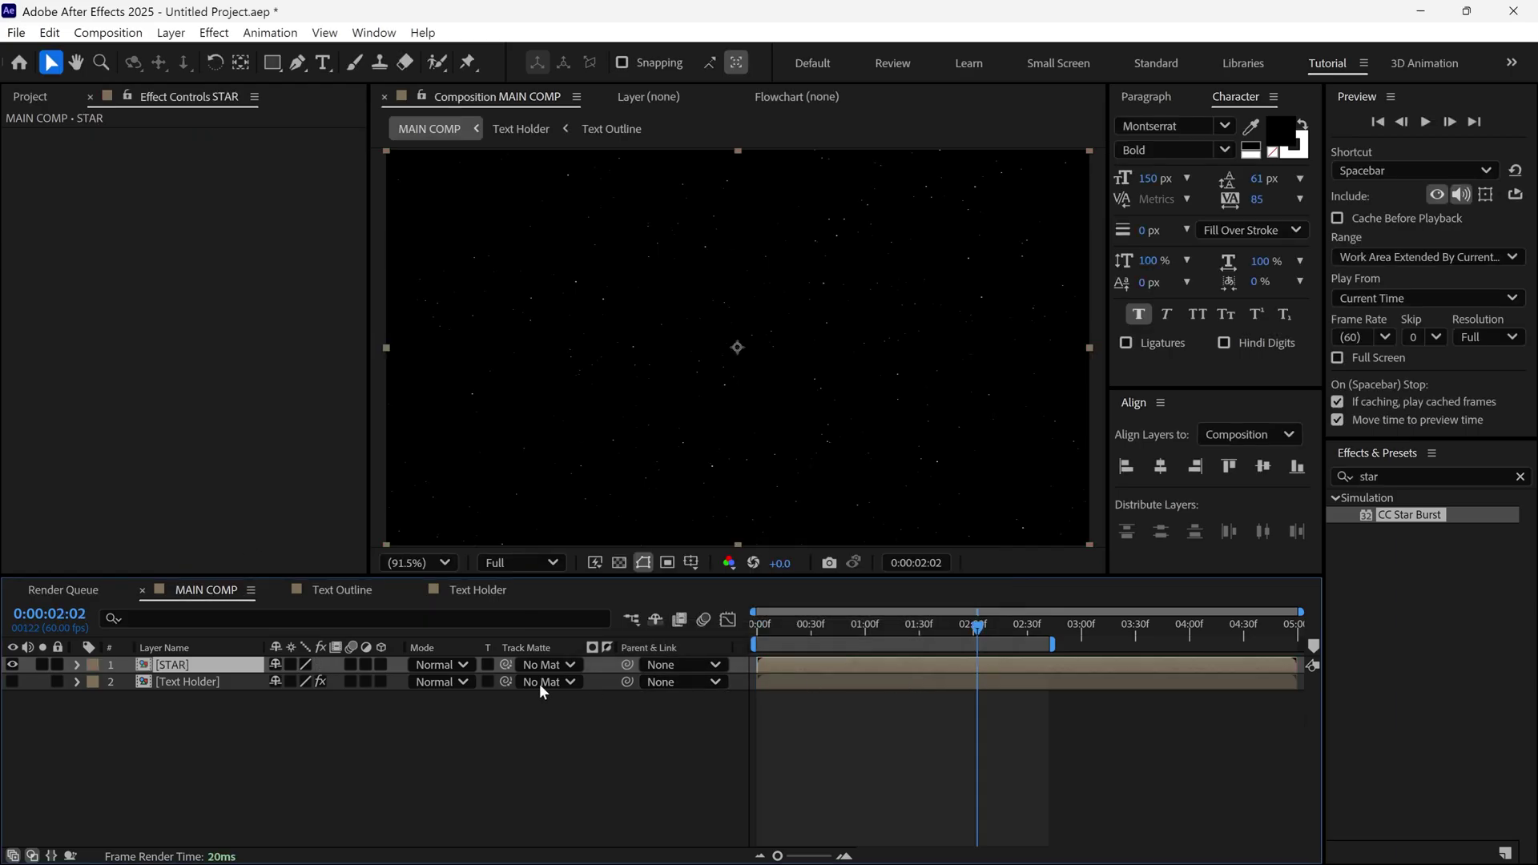
left_click(13, 665)
left_click(408, 724)
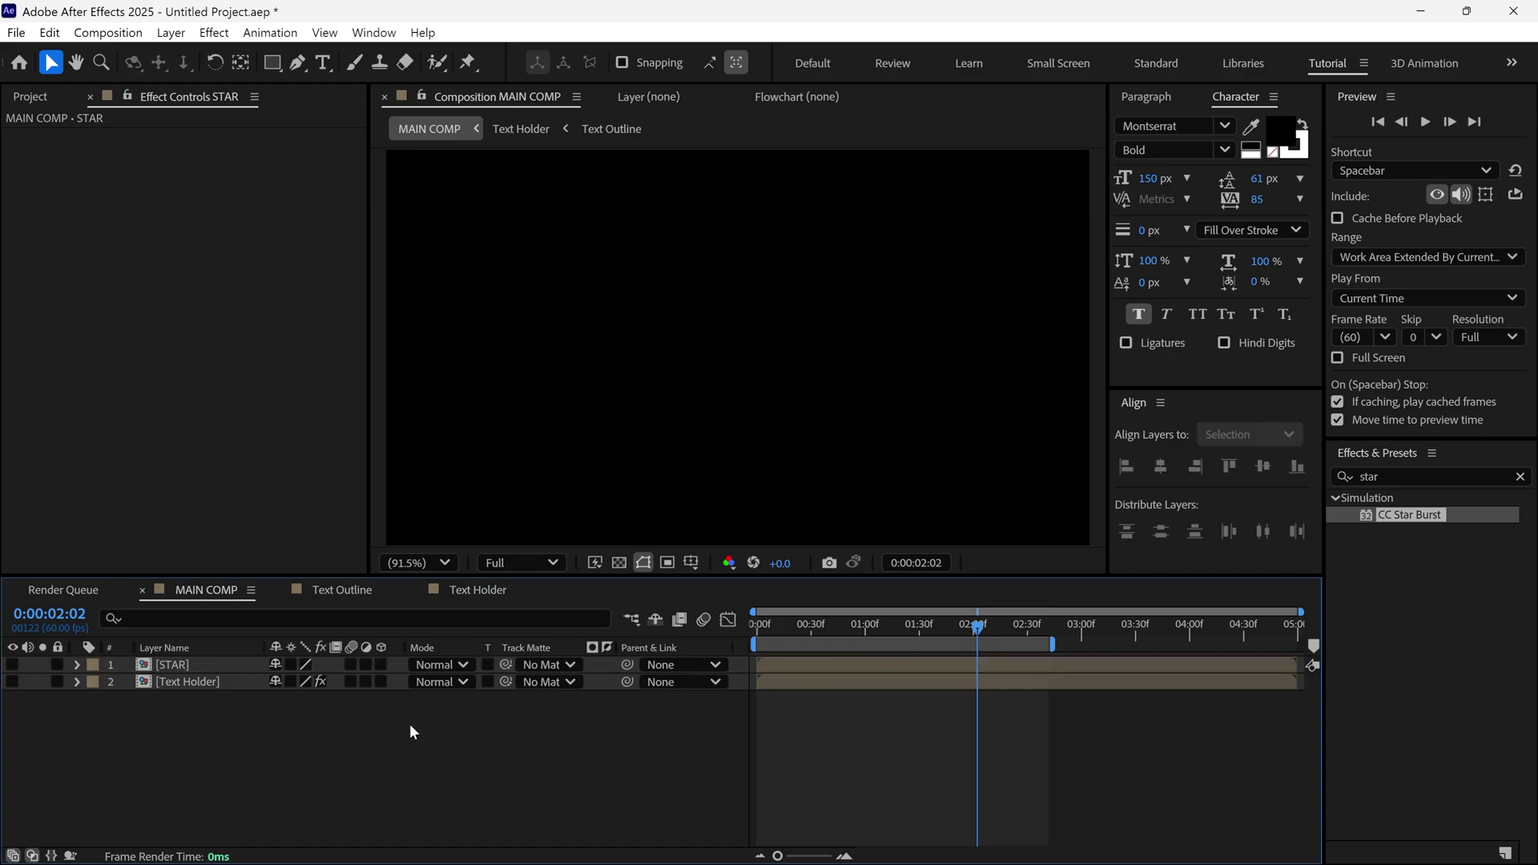
Step: Create a new white full-frame solid named Ball Lines
right_click(461, 395)
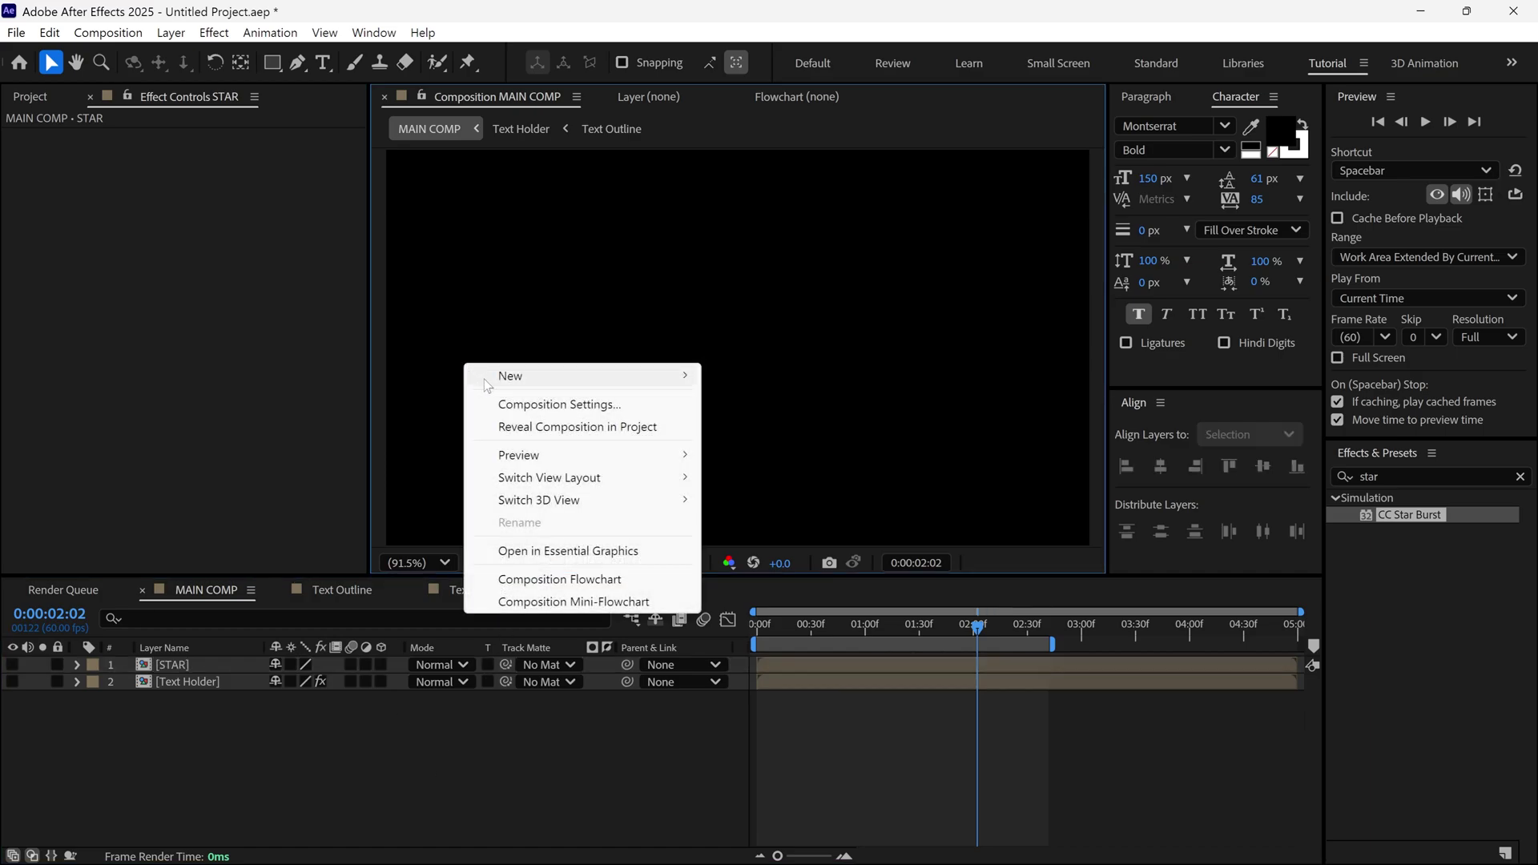
mouse_move(492, 378)
left_click(753, 424)
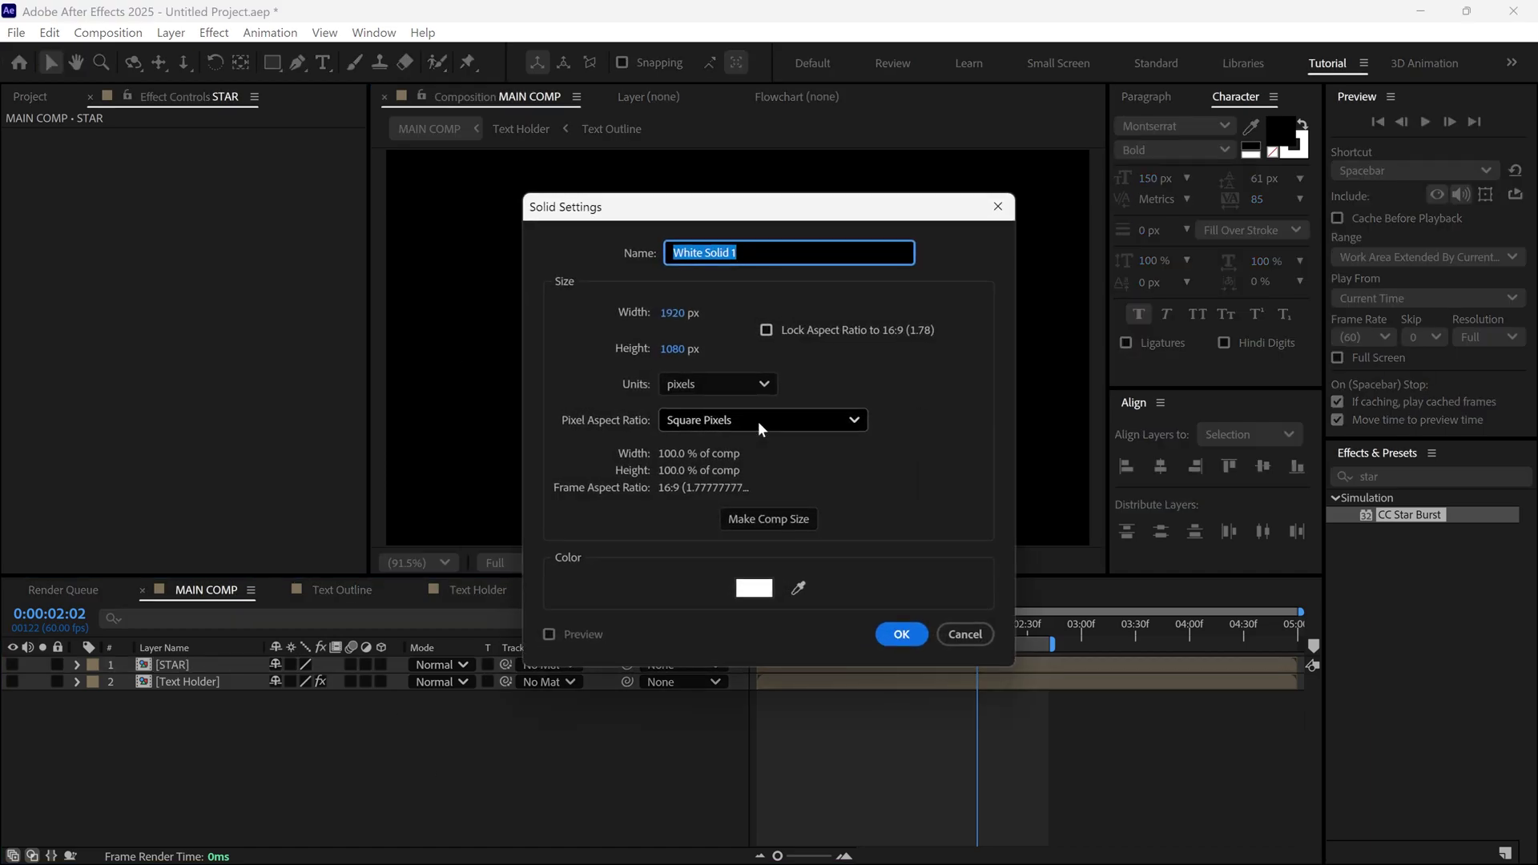
type("Ball Lines")
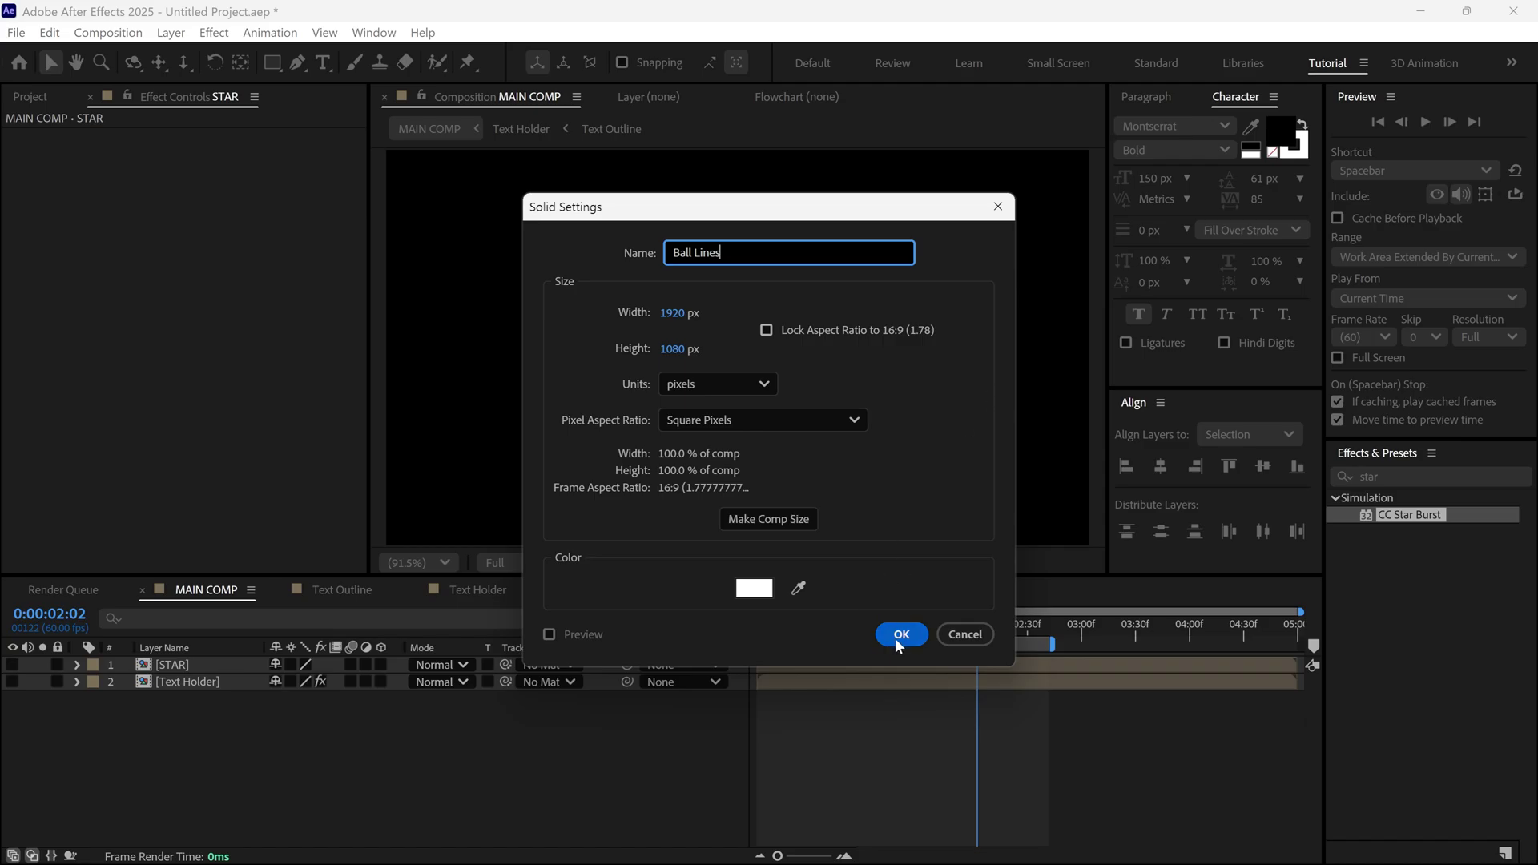
left_click(899, 635)
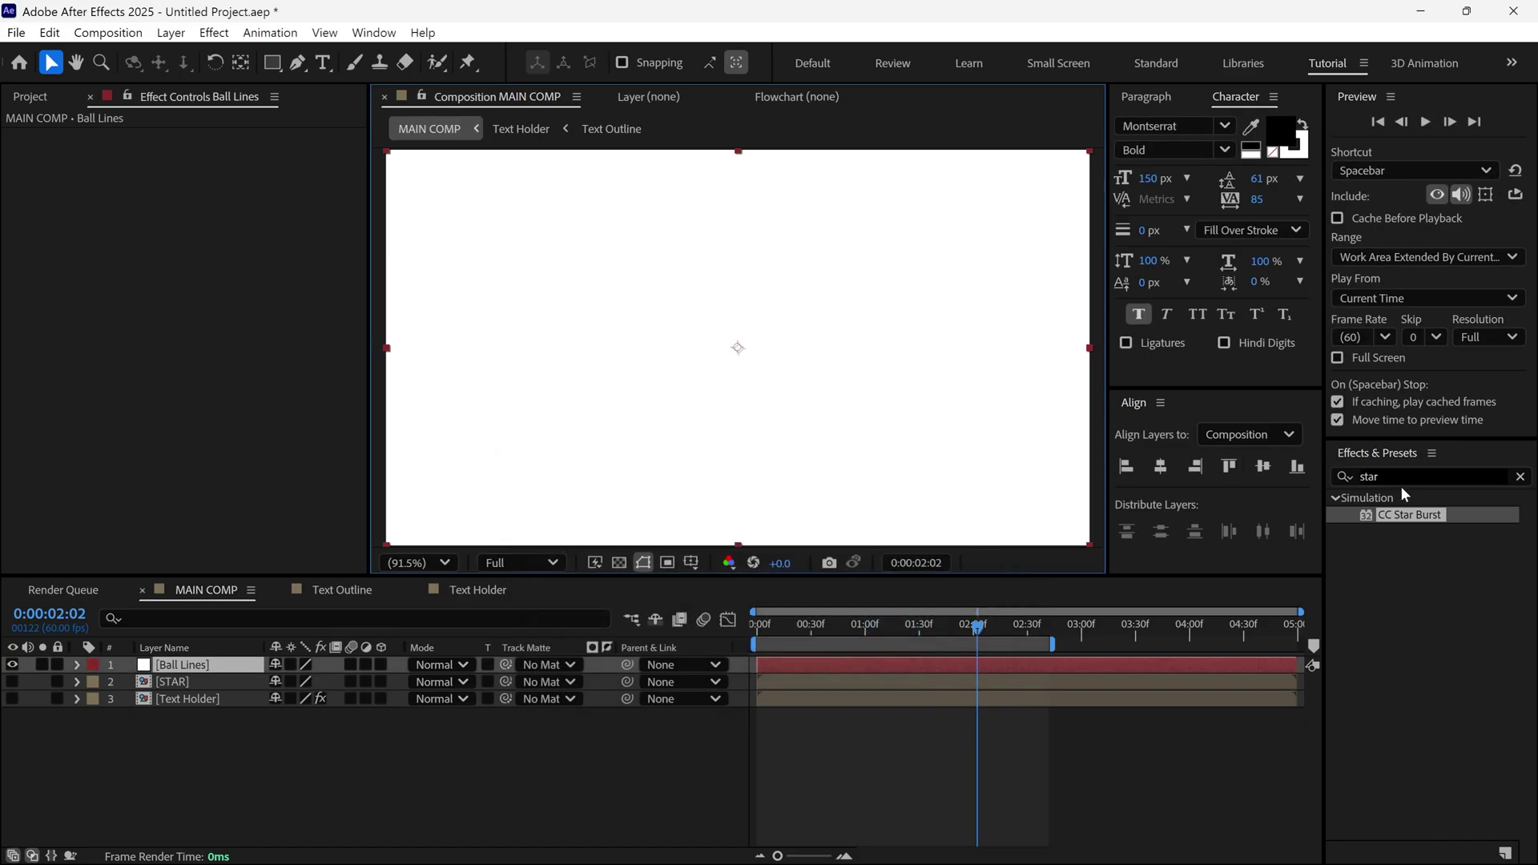
Step: Apply CC Star Burst to Ball Lines with Grid Spacing 32 and Size 20
left_click_drag(1399, 515, 840, 442)
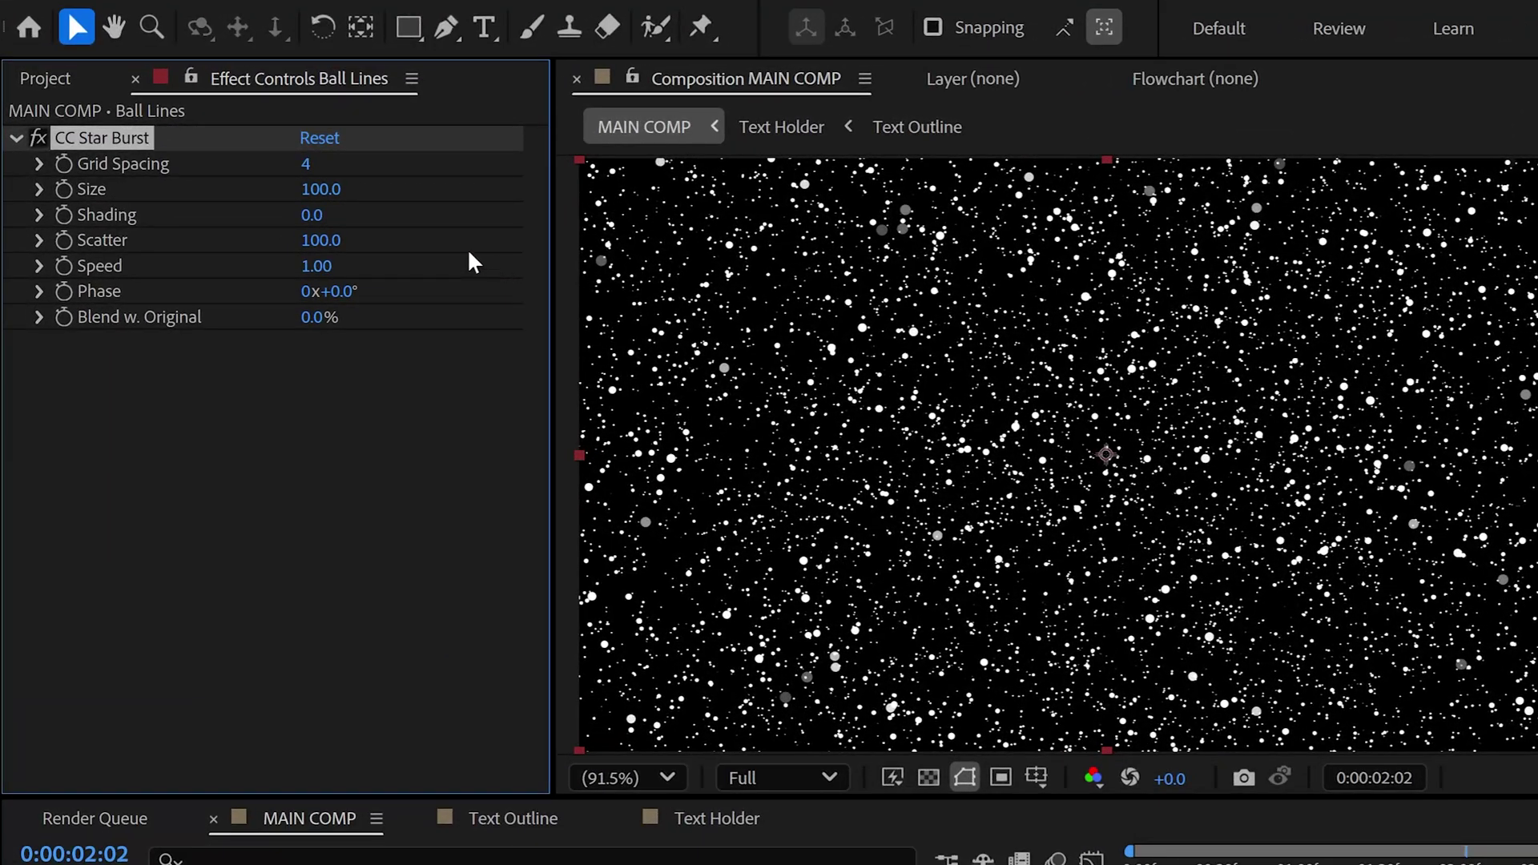
left_click(305, 163)
type("32")
key("Return")
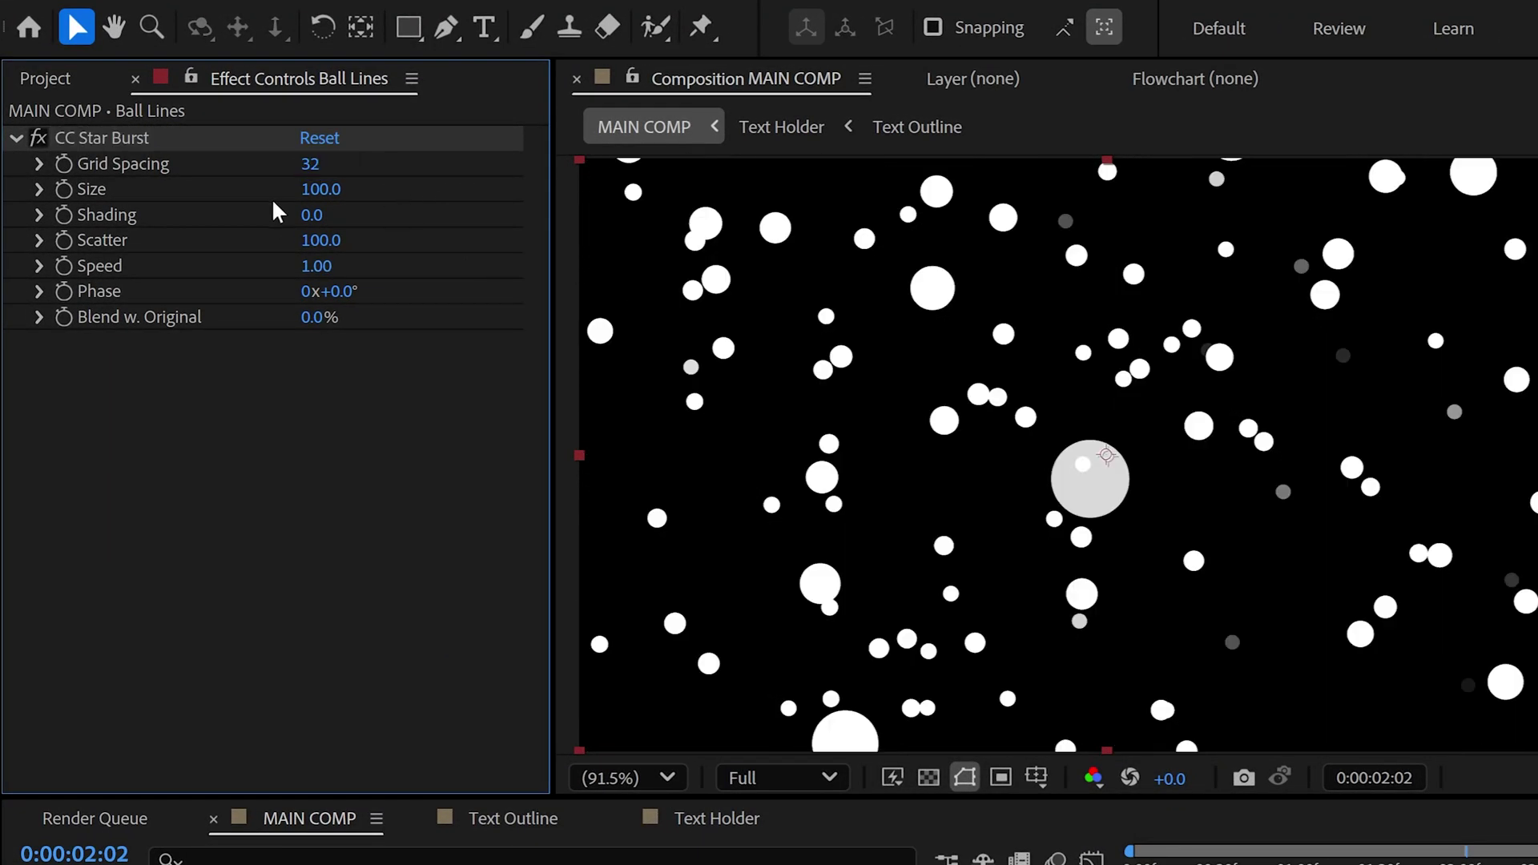
left_click(317, 189)
type("20")
key("Return")
Step: Set Shading -96, Scatter 120, Speed 0.11 and Phase 283°
left_click_drag(319, 215, 408, 237)
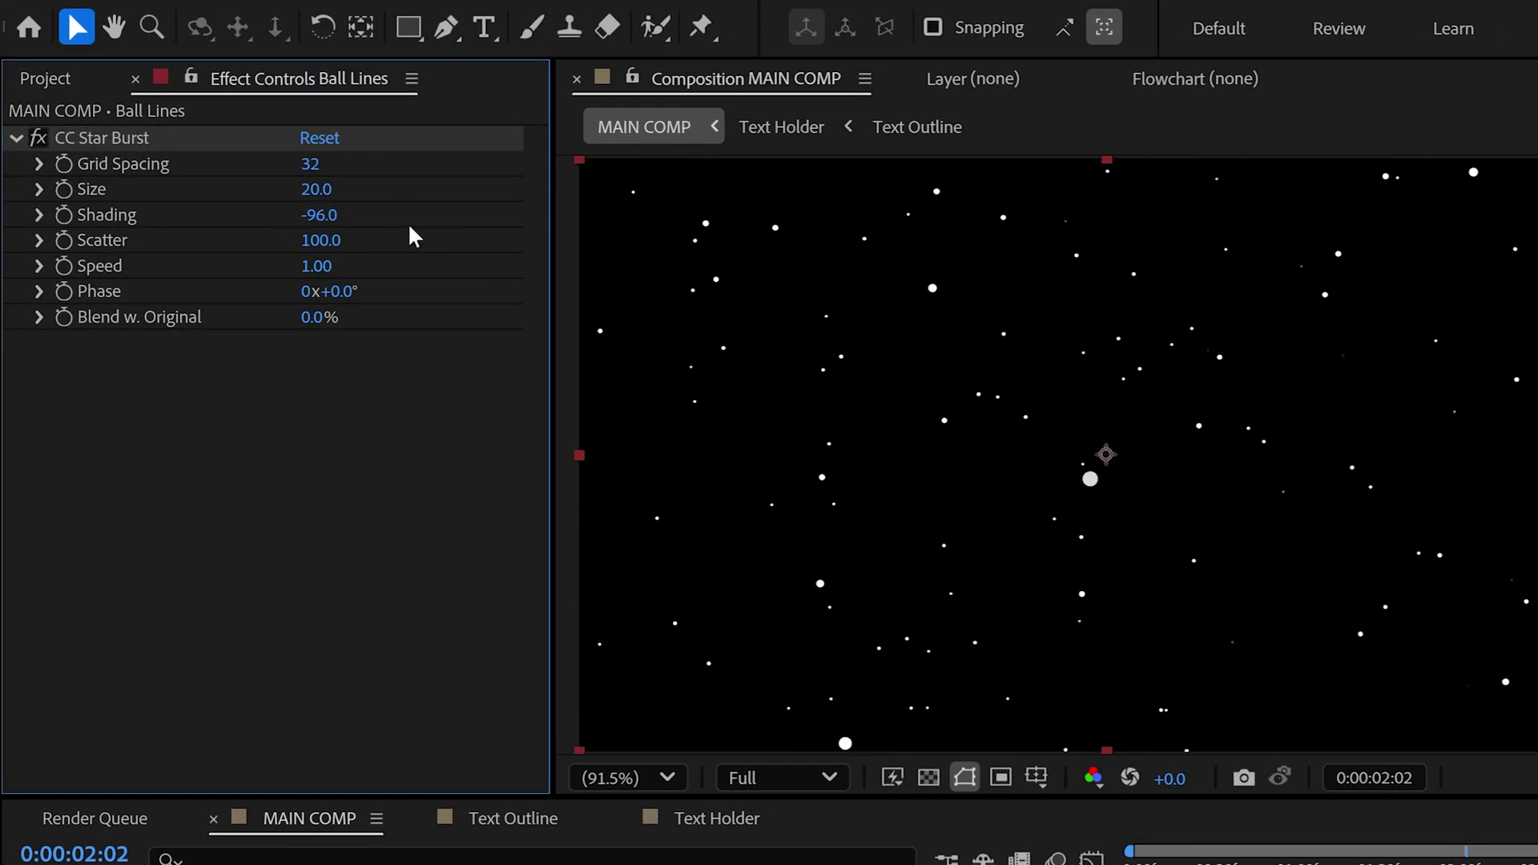
left_click(321, 240)
type("120")
key("Return")
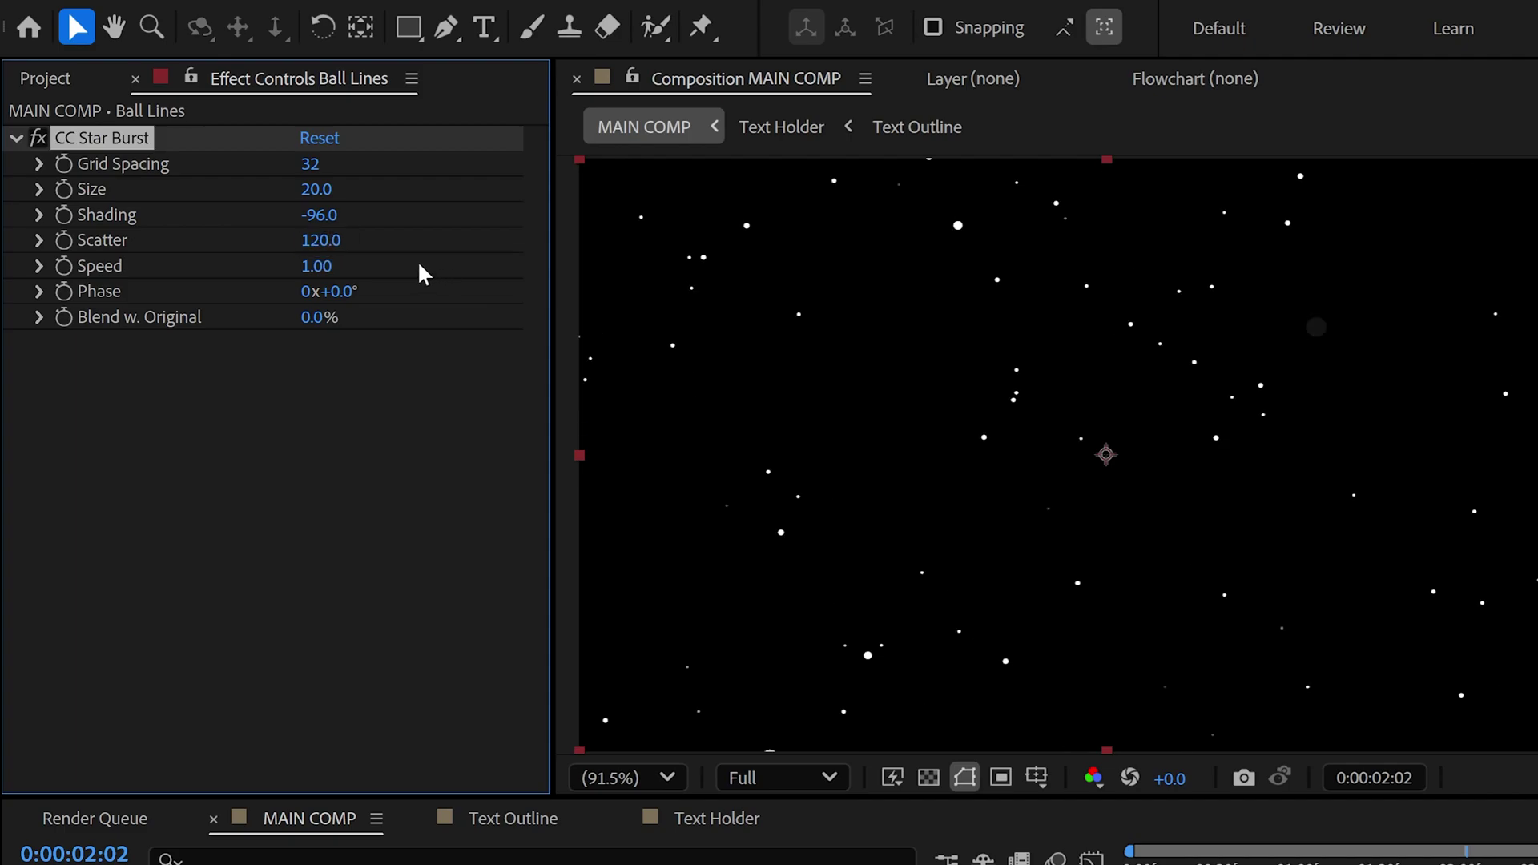
left_click(321, 266)
type("0.11")
key("Return")
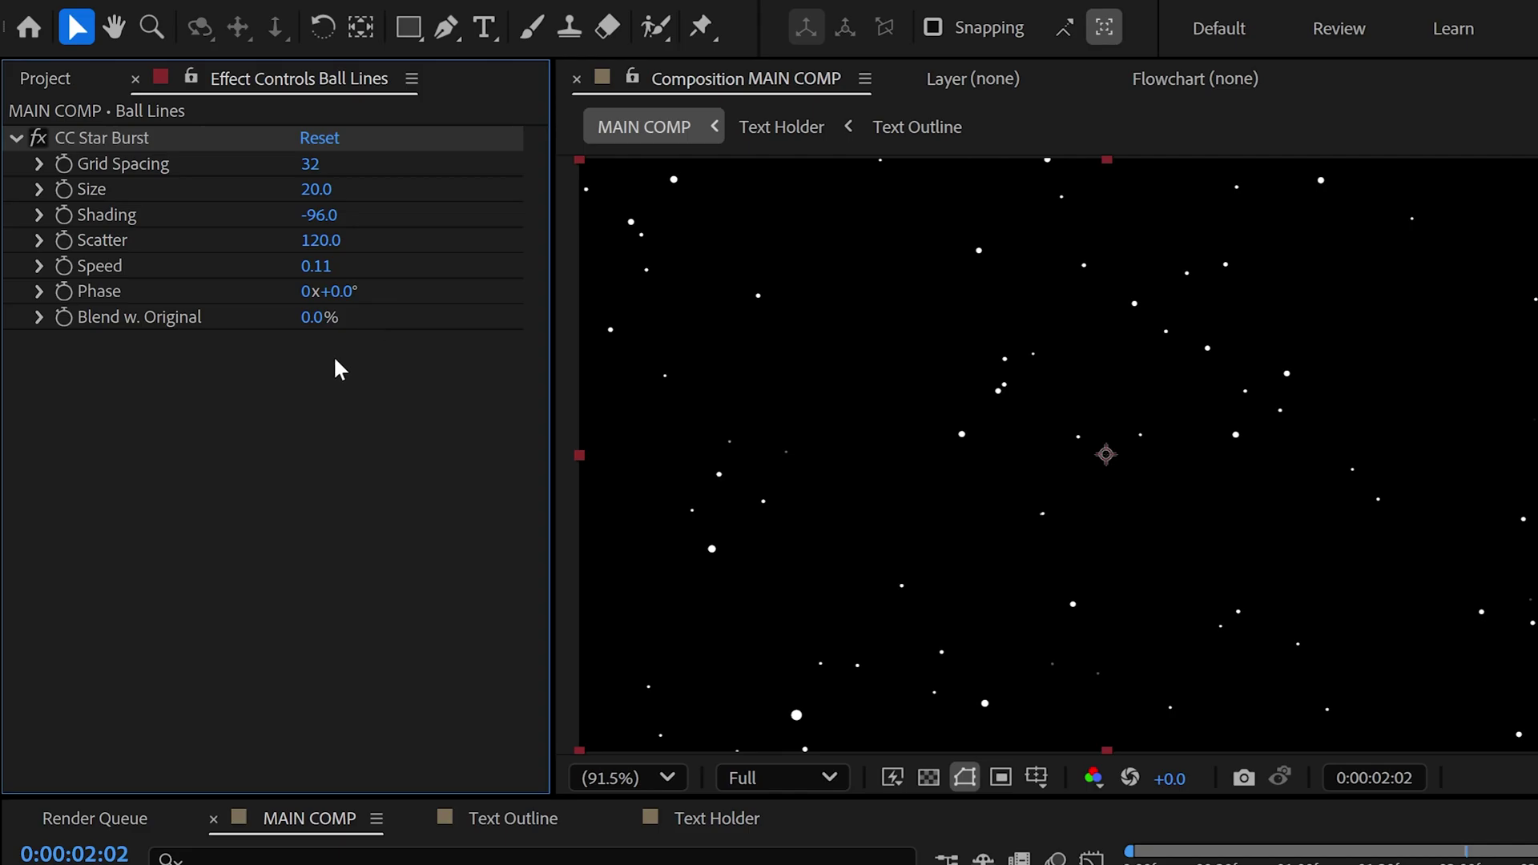
left_click(340, 294)
type("283")
key("Return")
Step: Preview the Ball Lines starfield in the enlarged composition view
key("space")
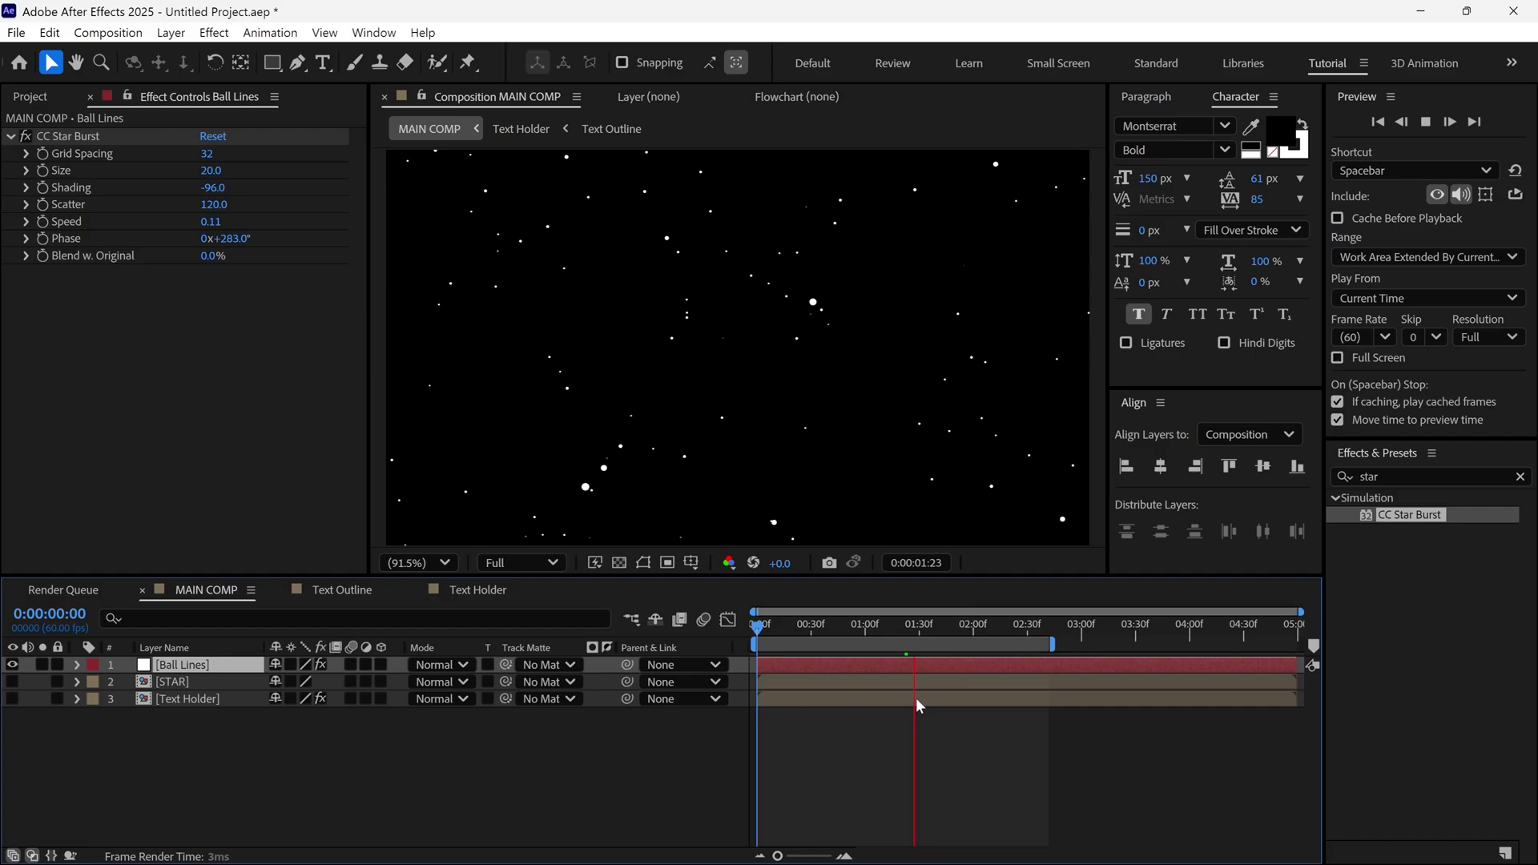
key("grave")
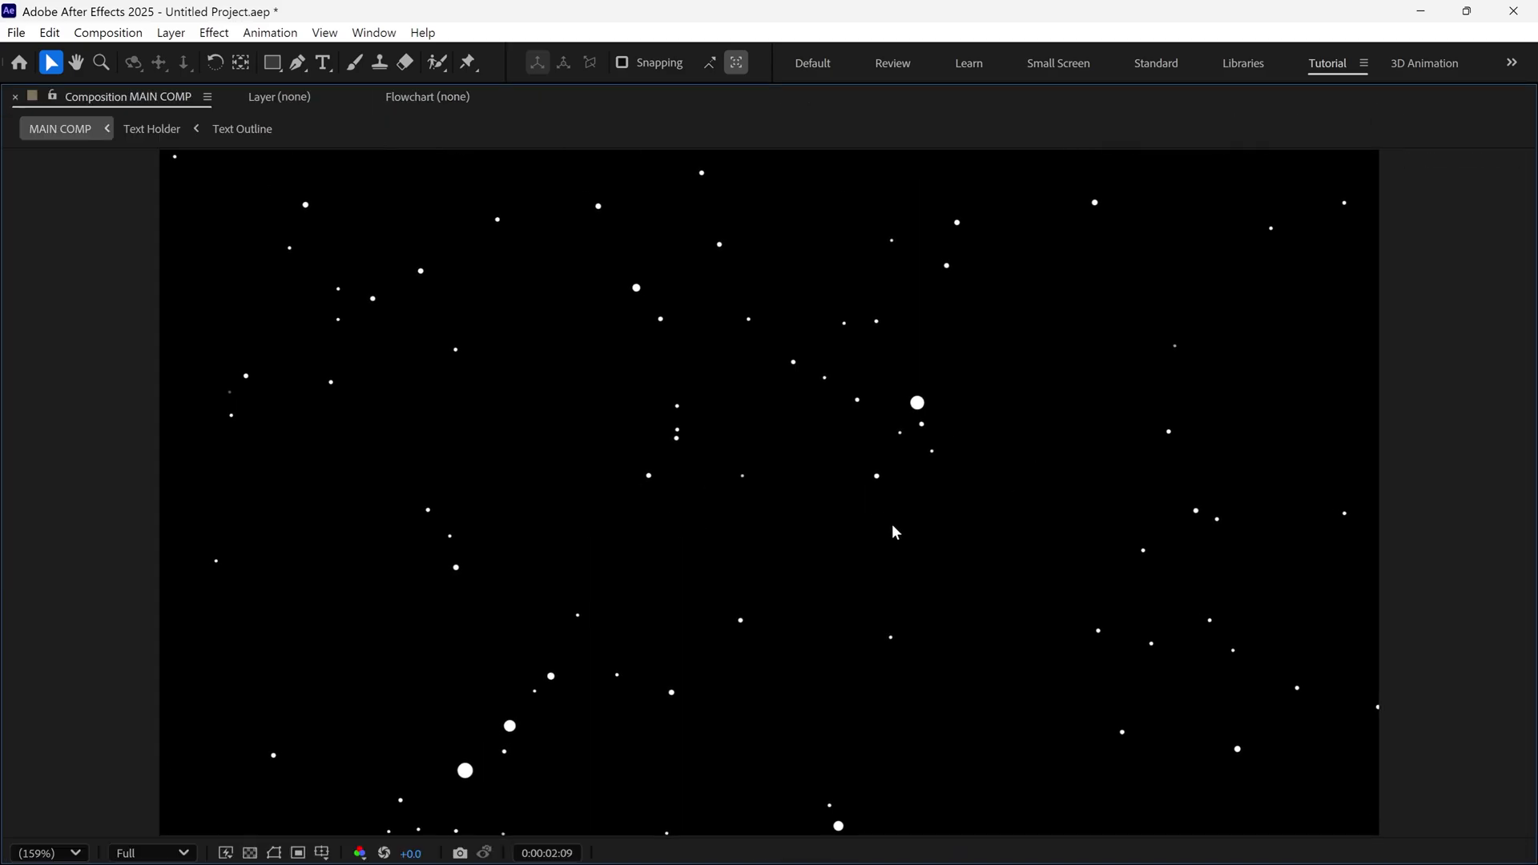
key("grave")
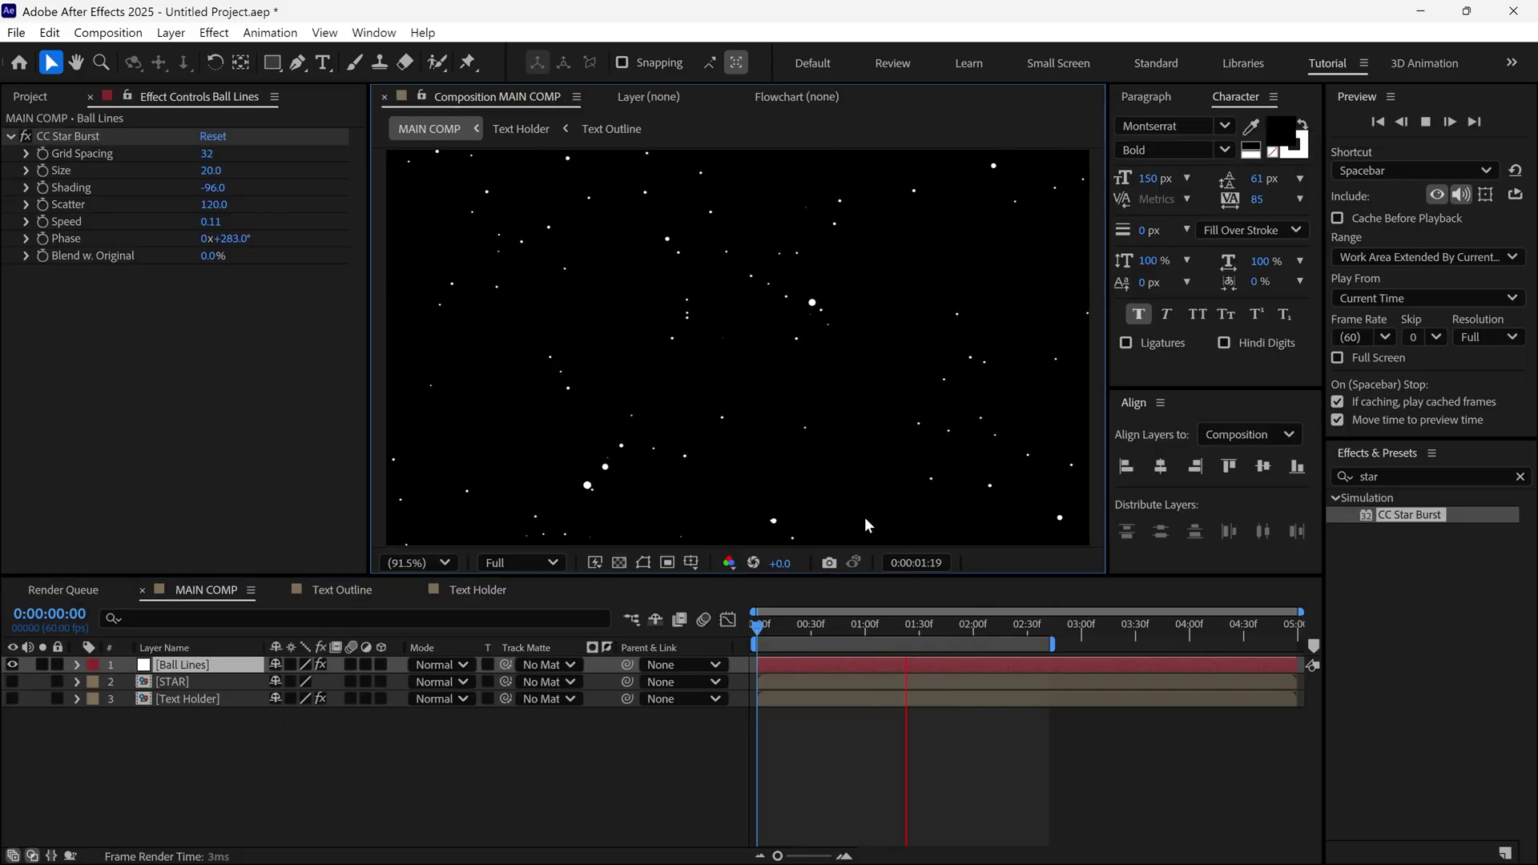
Step: Keyframe Scatter at 120 on frame 0 and 155 at 0:00:03:30, end the work area there, and preview
left_click(963, 629)
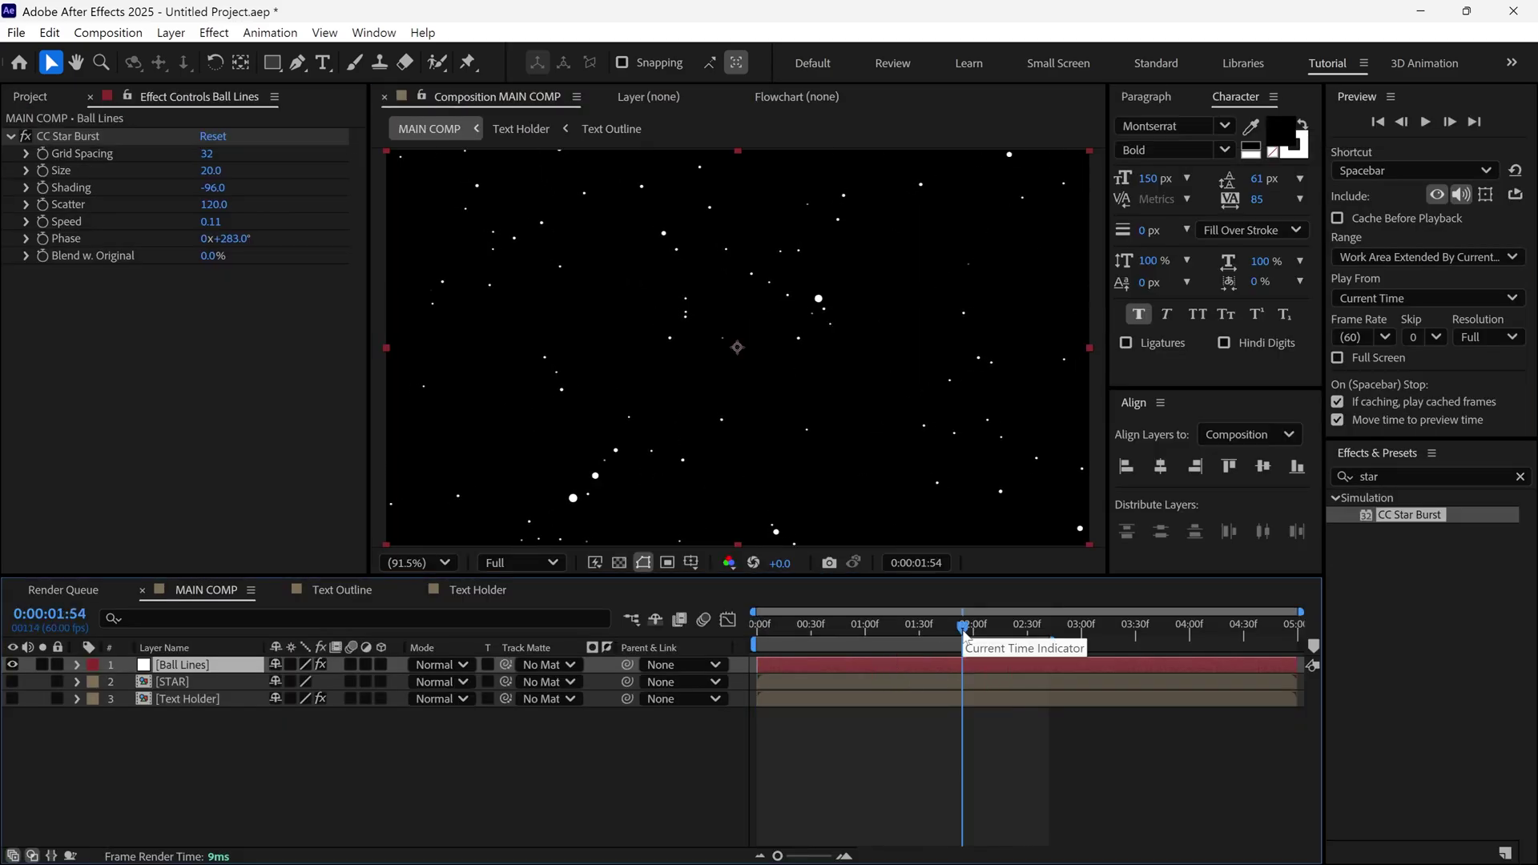
left_click_drag(960, 631, 757, 633)
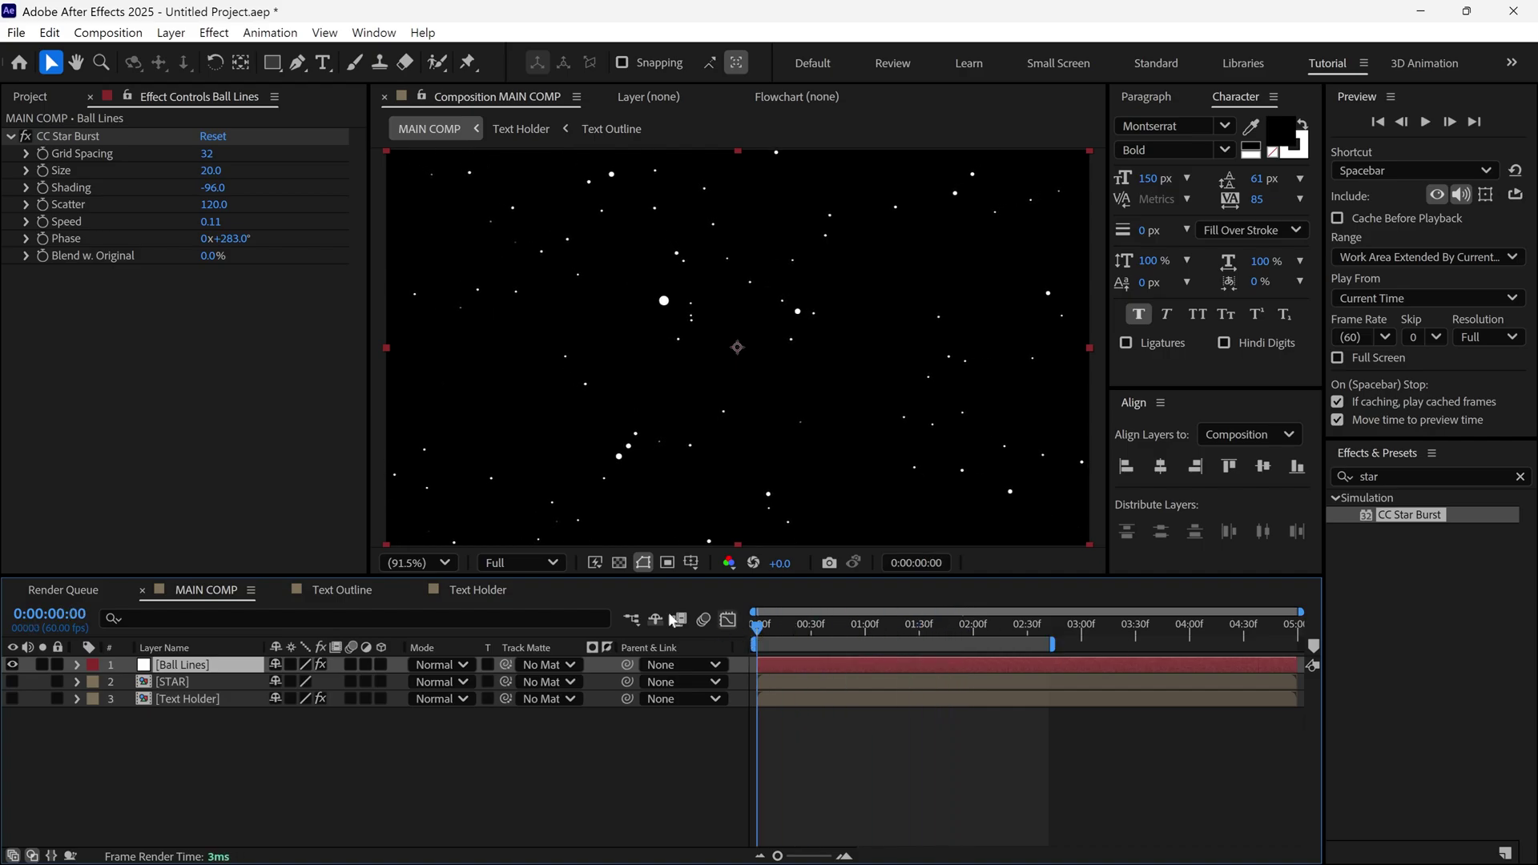
left_click(44, 205)
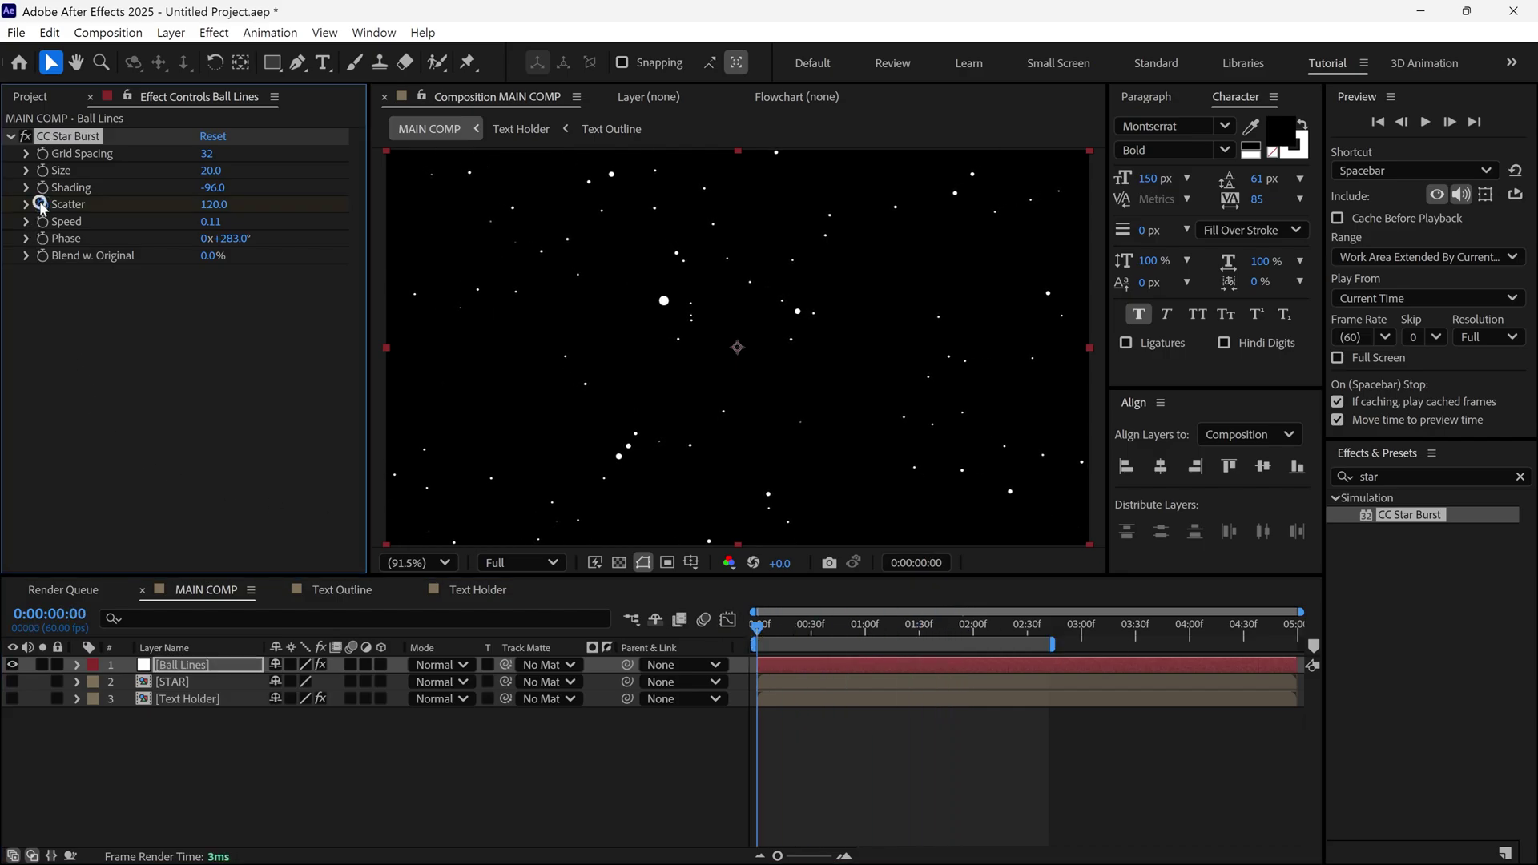
key("u")
left_click_drag(757, 627, 1141, 656)
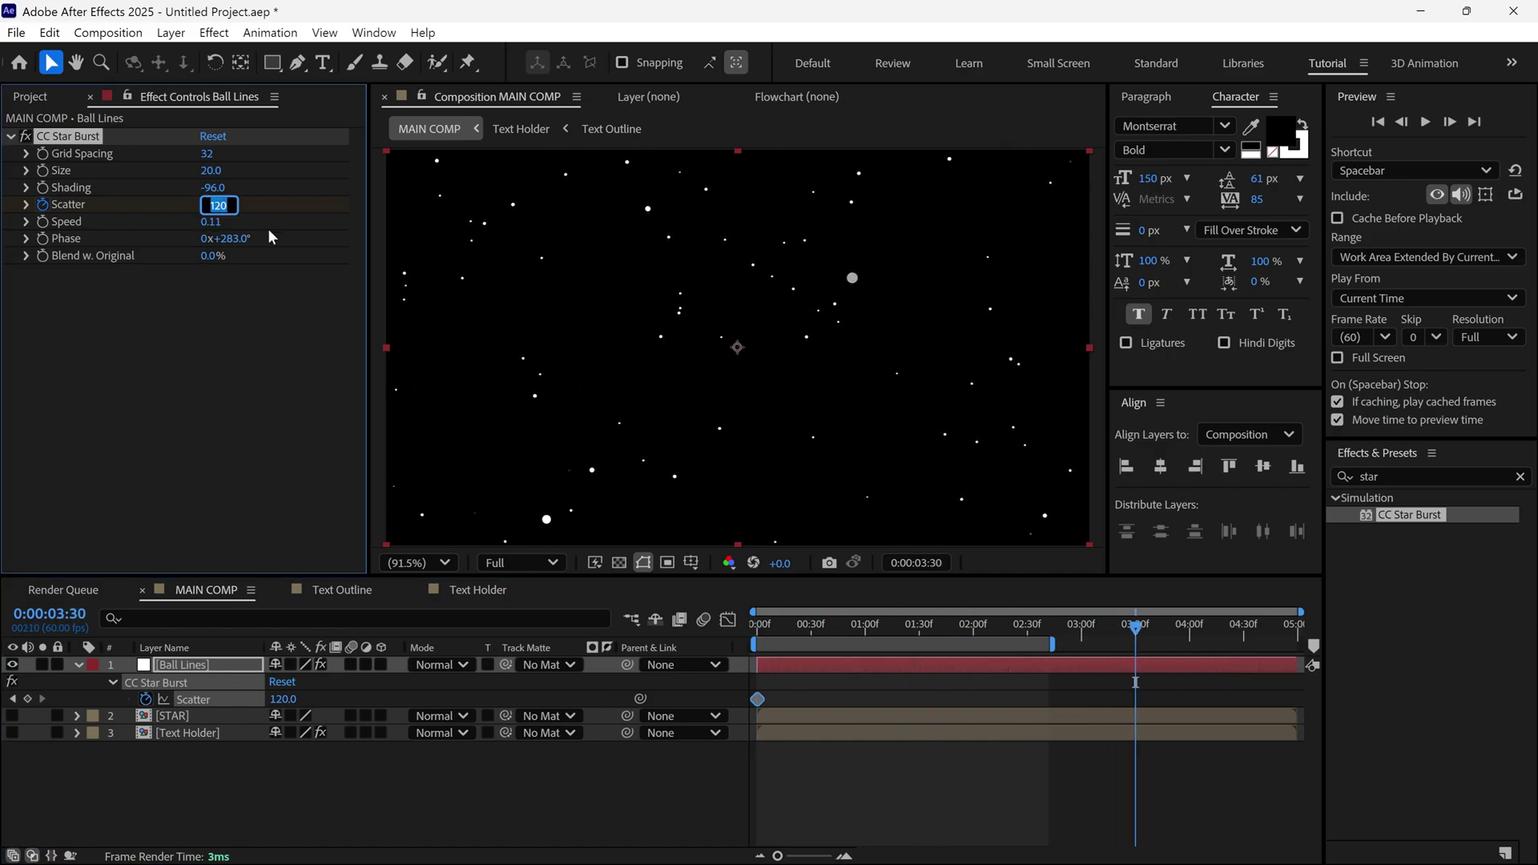
key("Return")
key("n")
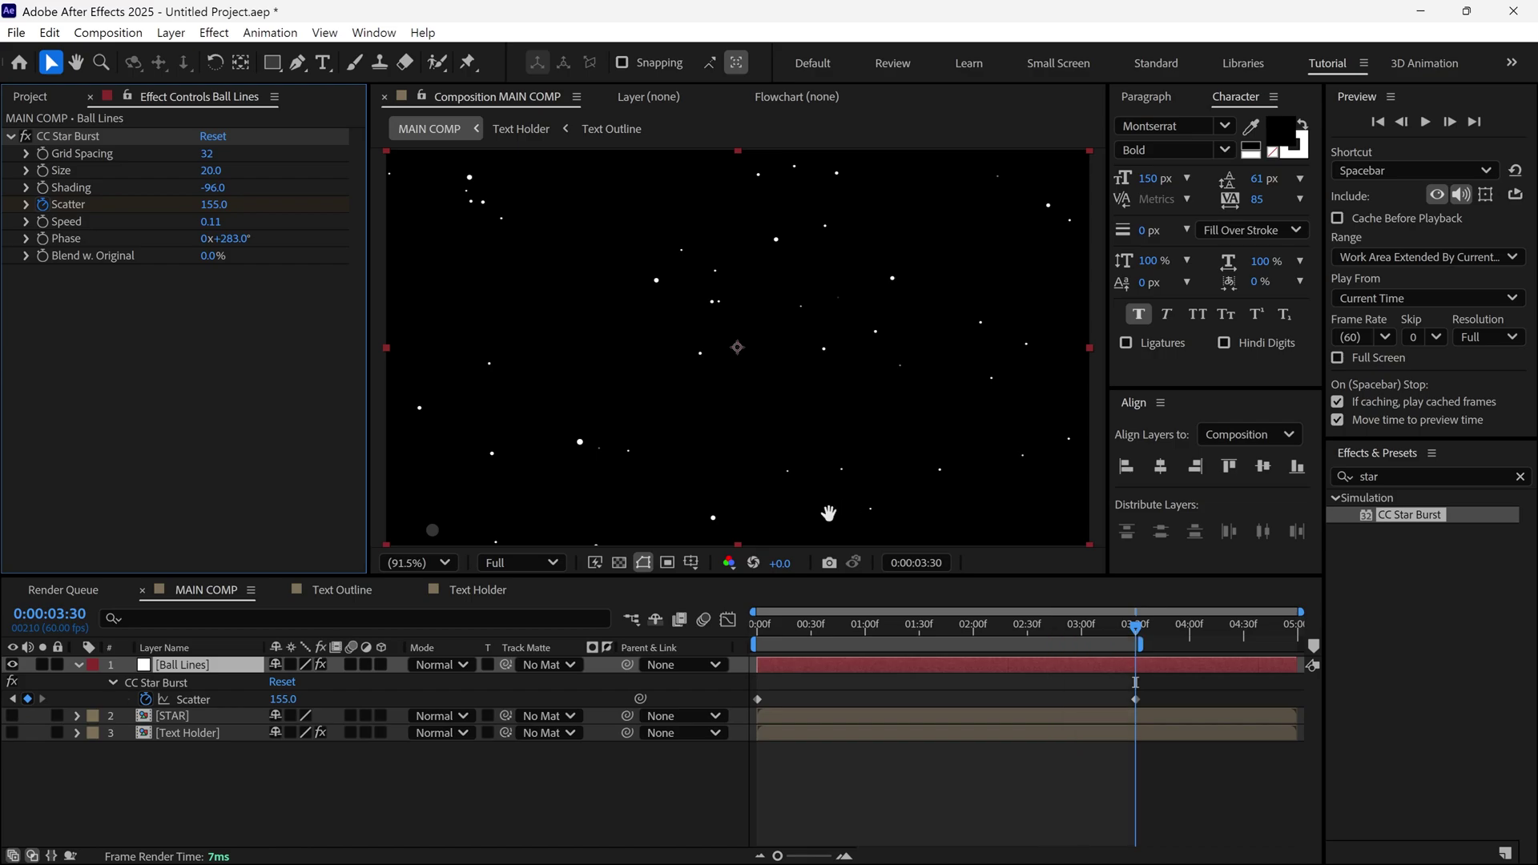
key("space")
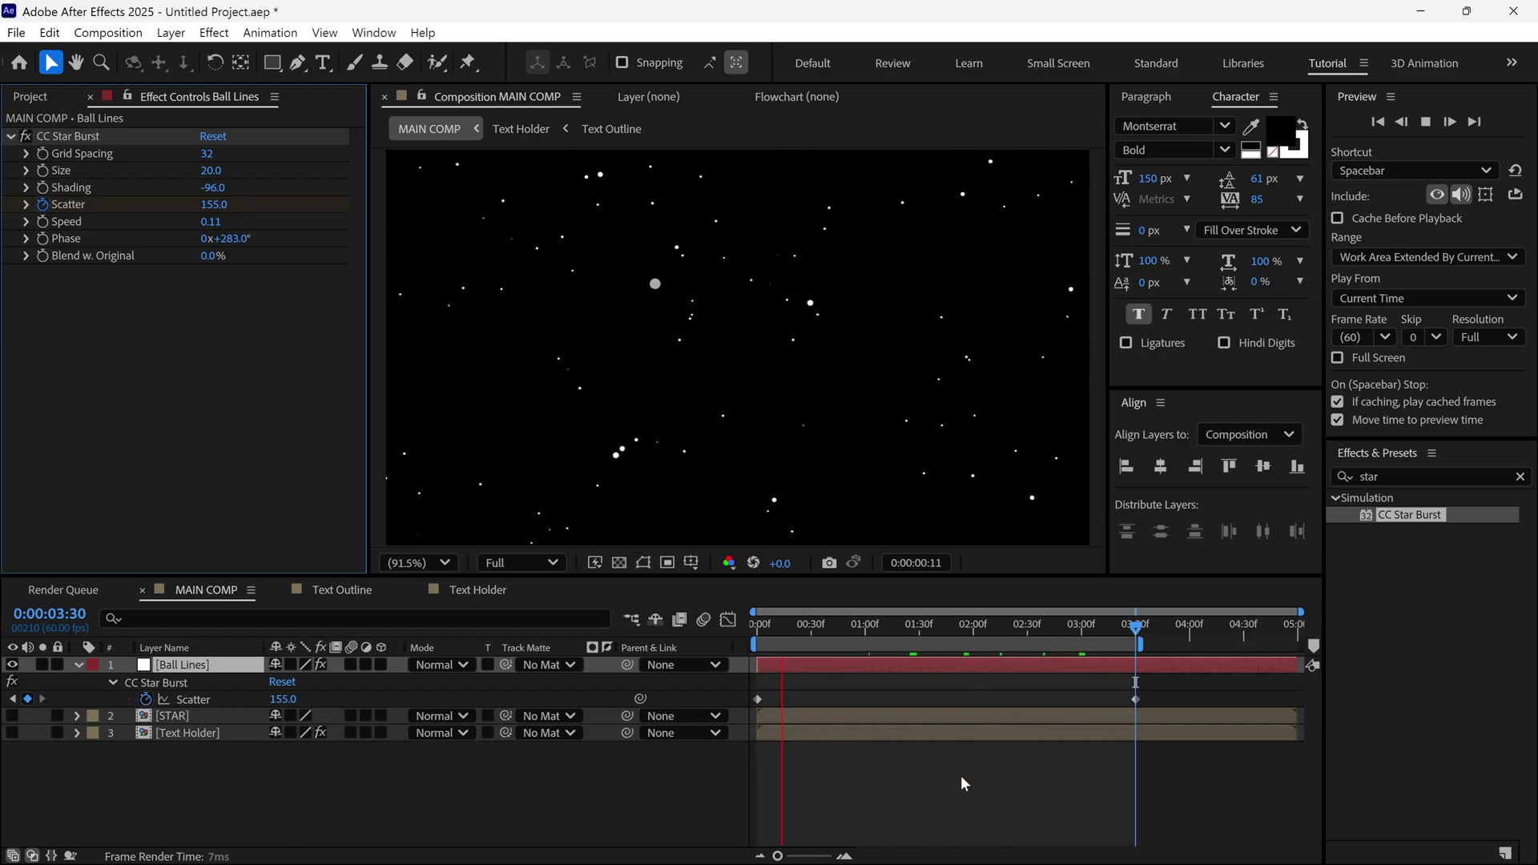
Step: Apply 4-Color Gradient to Ball Lines with Color 1 white and Color 2 hex 67A9F
key("space")
left_click(1409, 477)
type("4")
double_click(1418, 617)
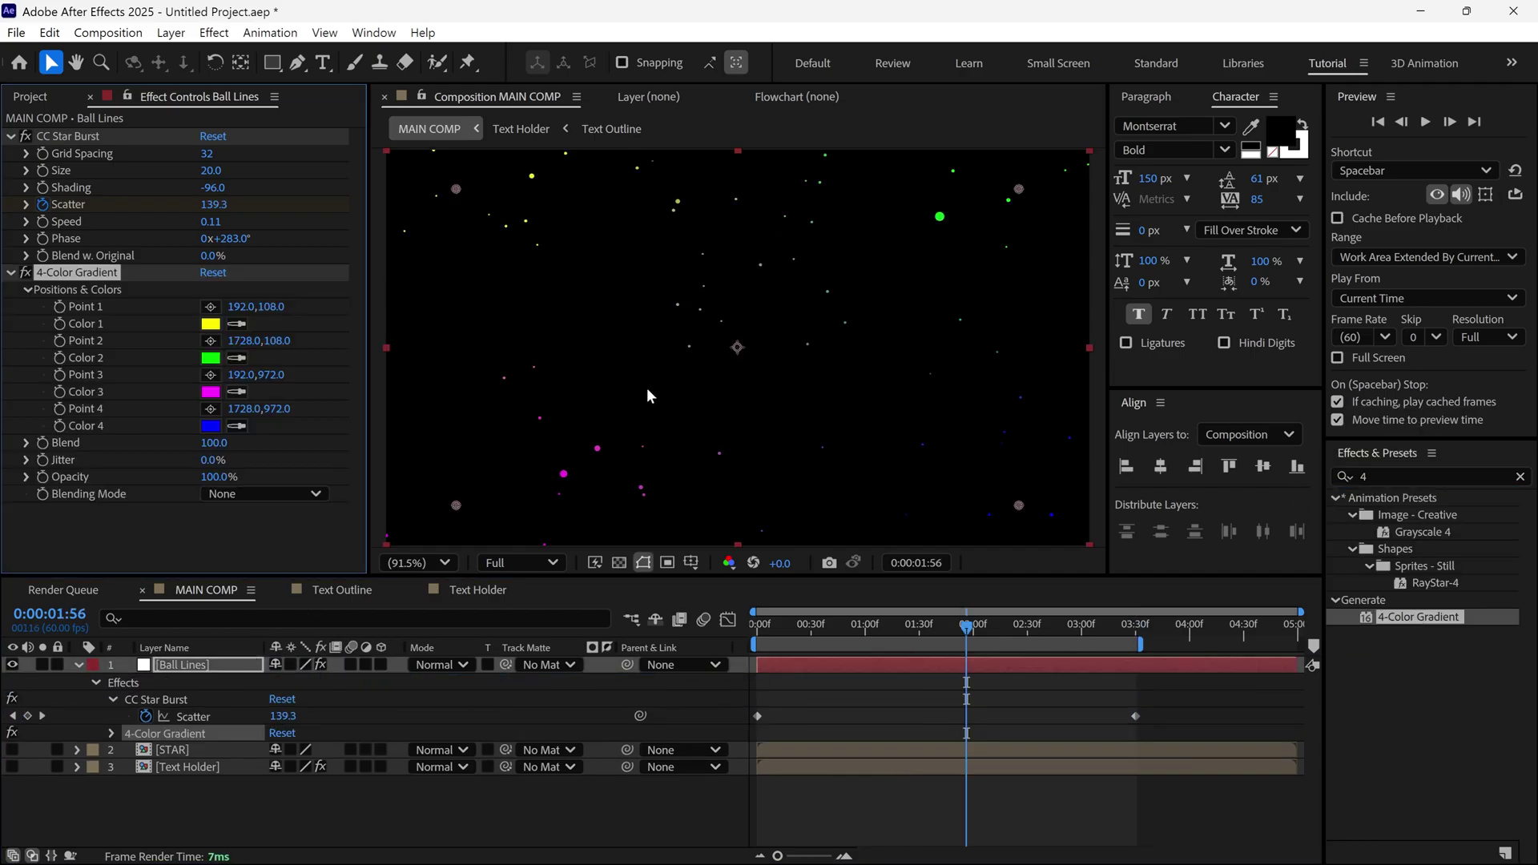
left_click(210, 324)
left_click(532, 319)
left_click(968, 282)
left_click(209, 357)
type("67A9F")
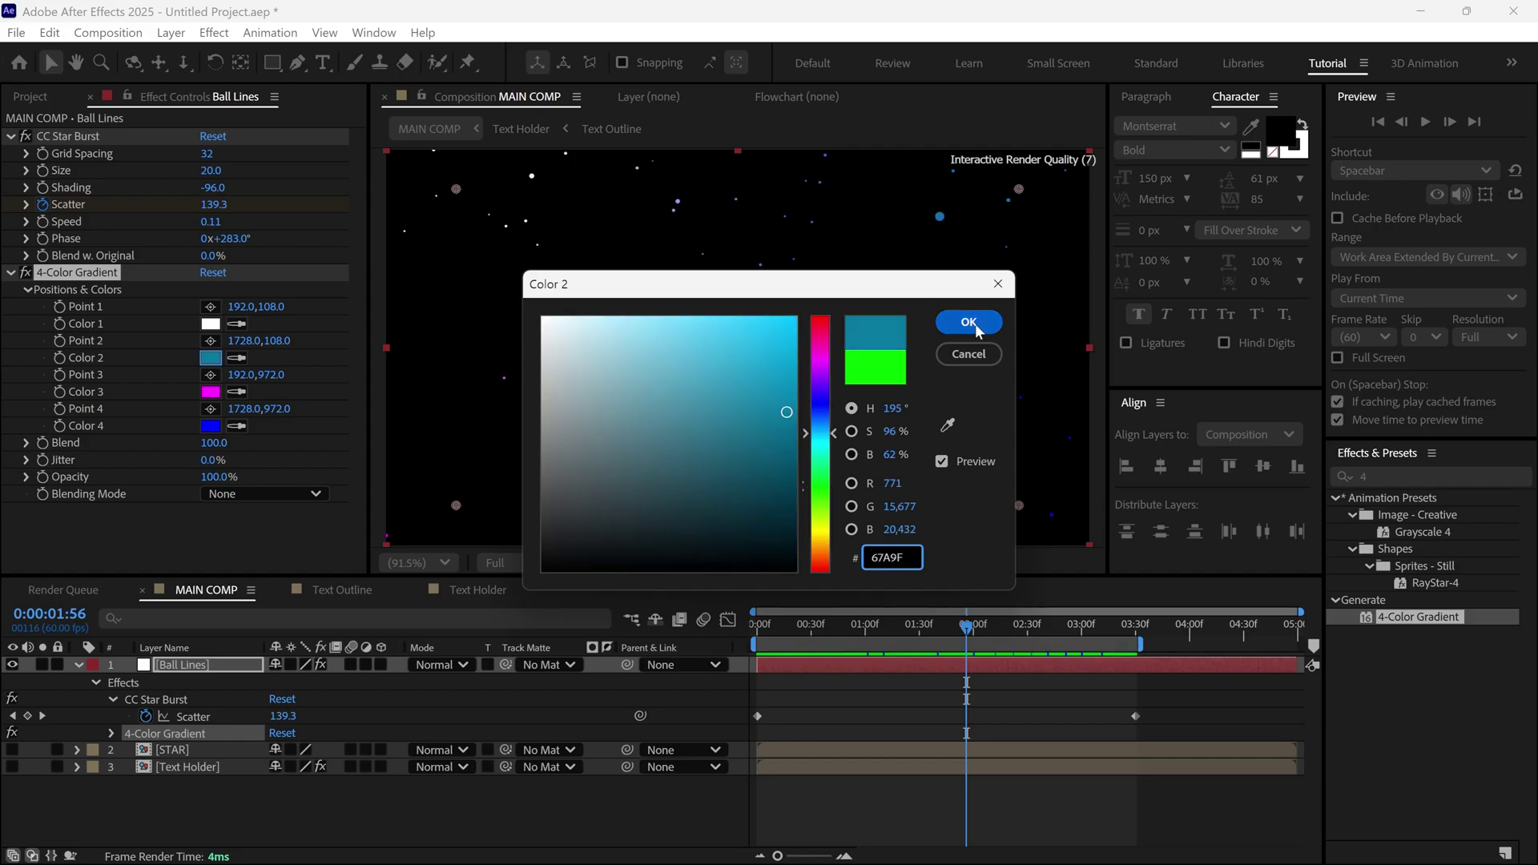
left_click(966, 322)
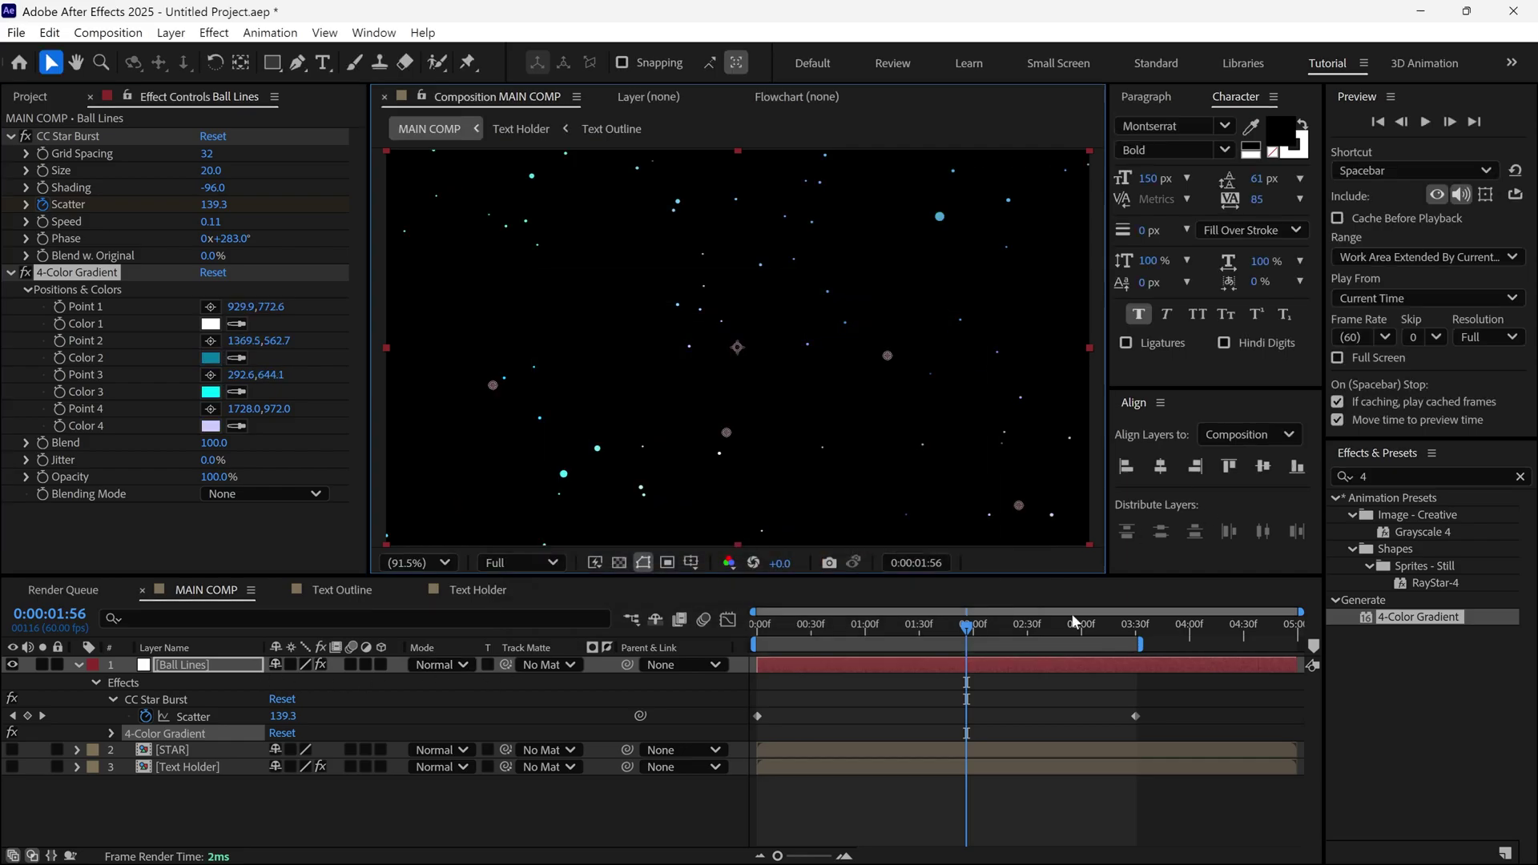
left_click(1488, 481)
Step: Add Fast Box Blur to Ball Lines with Blur Radius 740 and Vertical blur dimensions
type("fas")
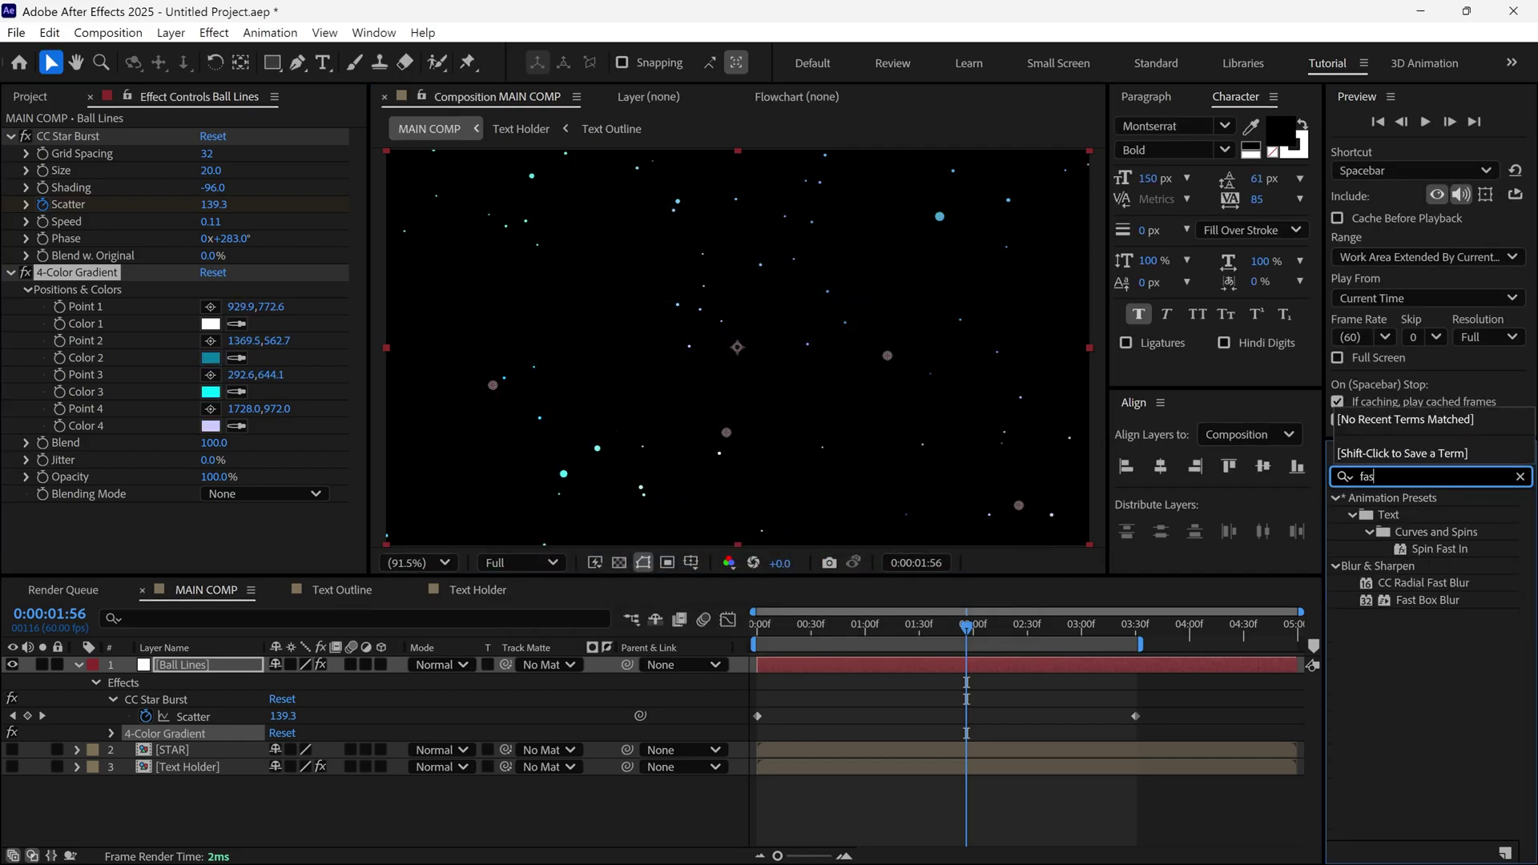
type("t box")
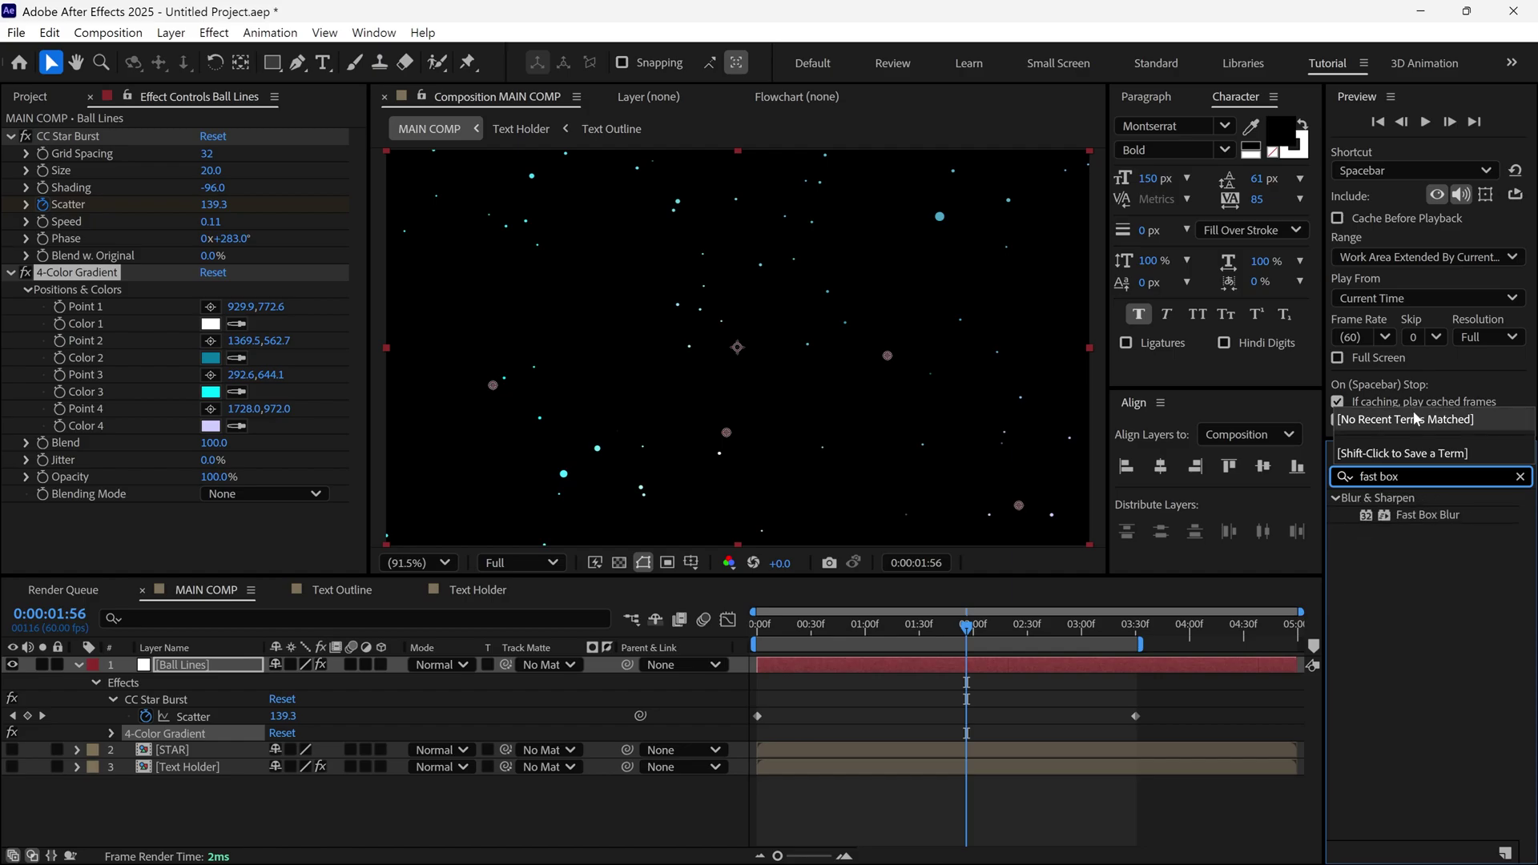
left_click_drag(1428, 514, 251, 664)
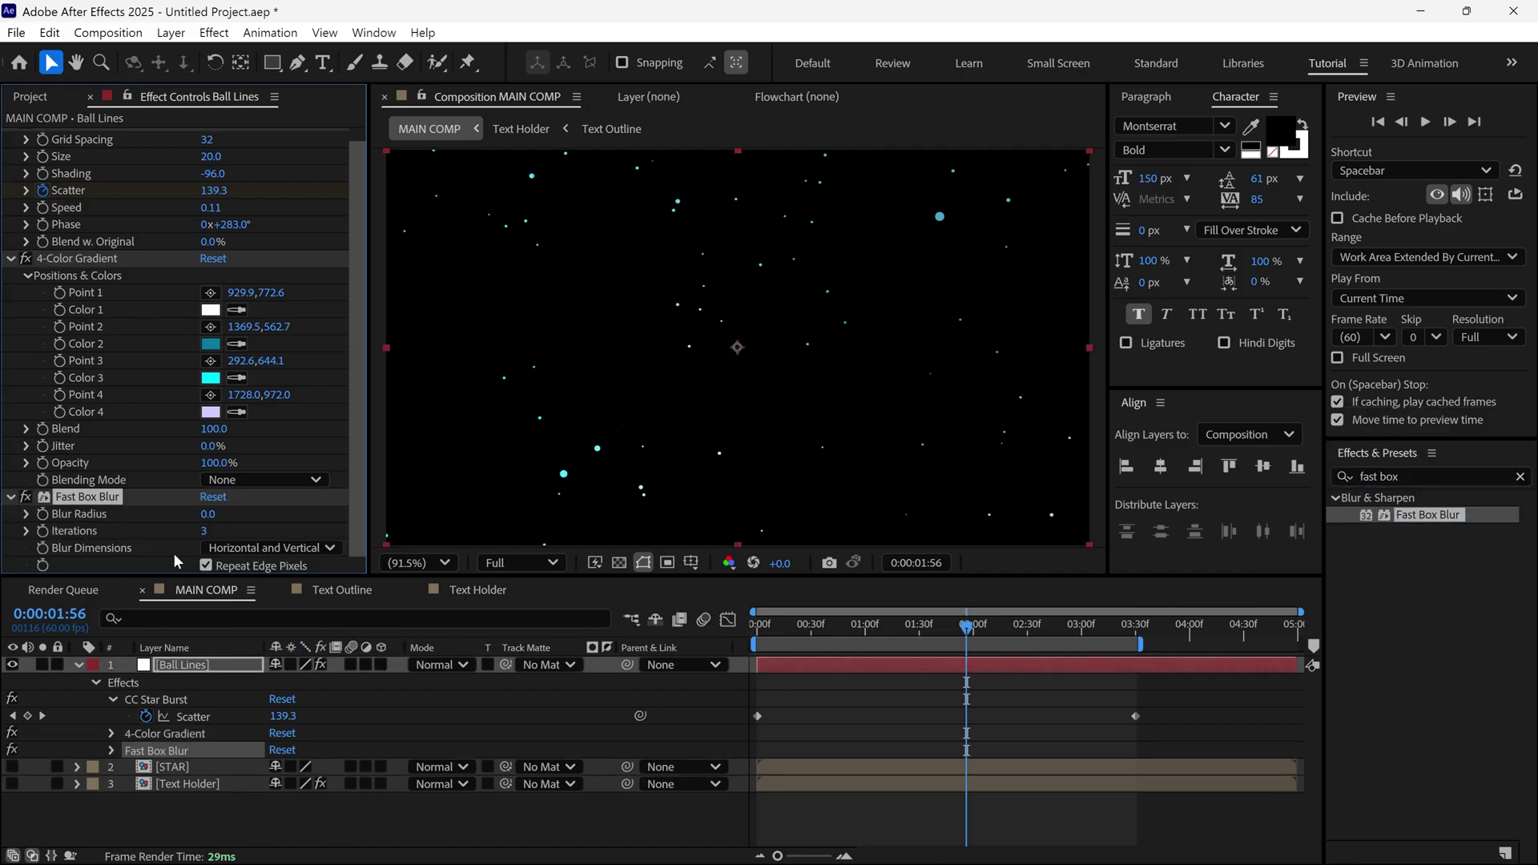
left_click(9, 259)
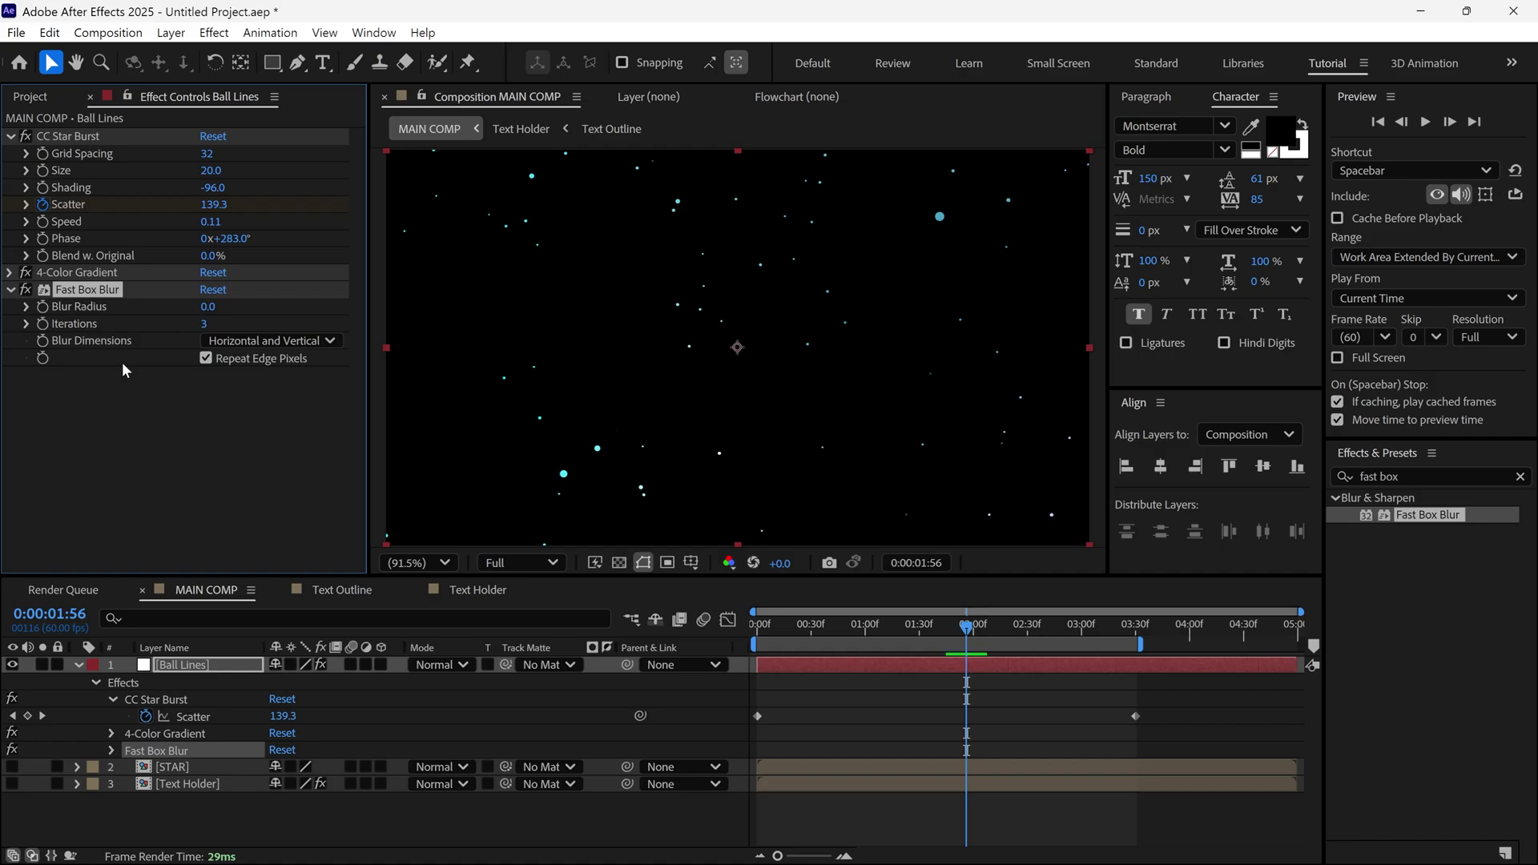
left_click(207, 307)
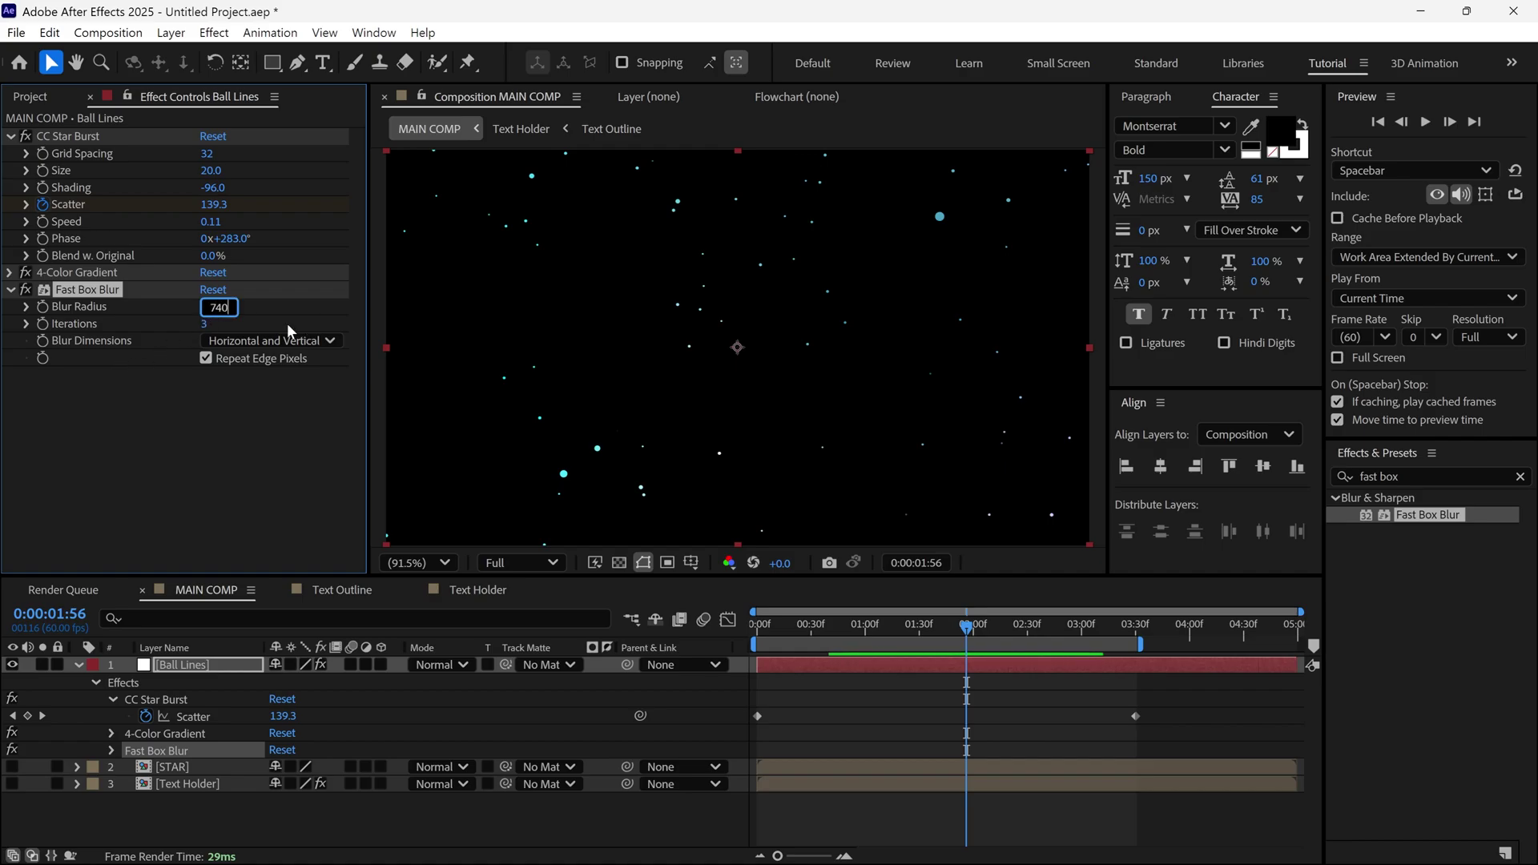
key("Return")
left_click(316, 341)
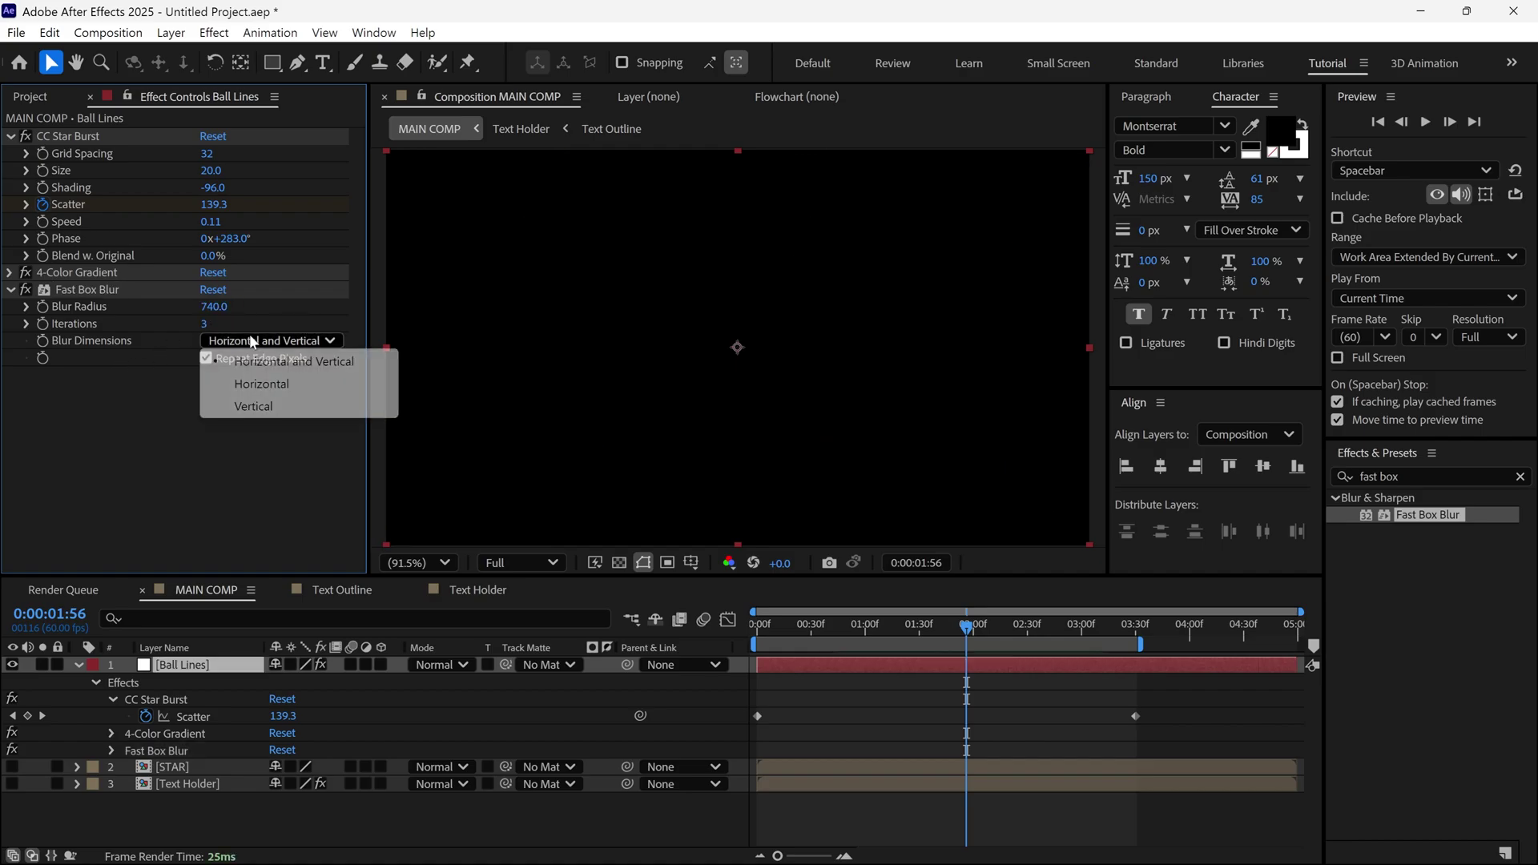
left_click(245, 406)
key("grave")
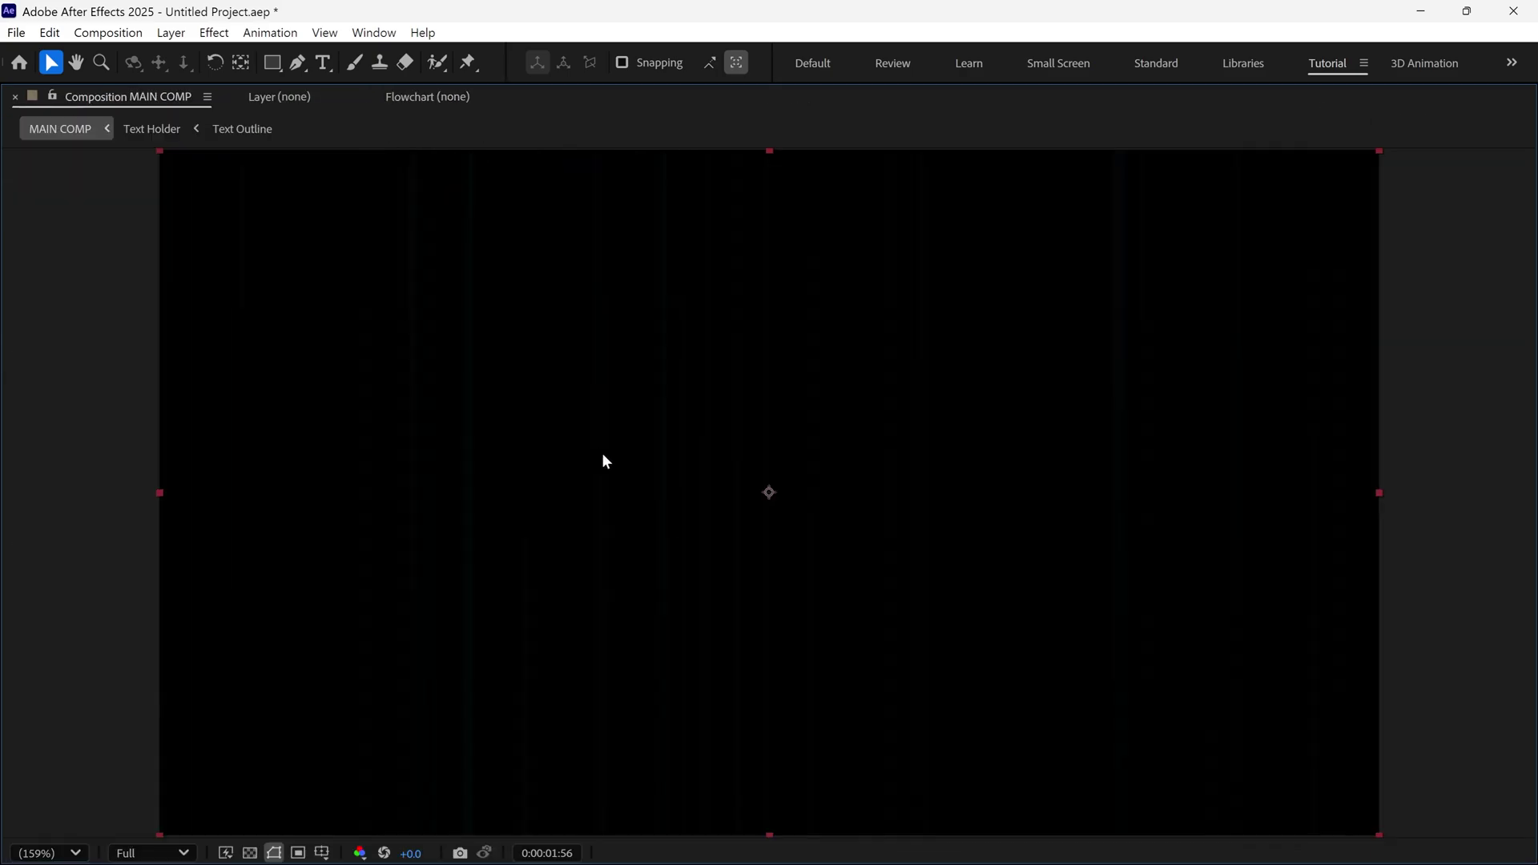
key("grave")
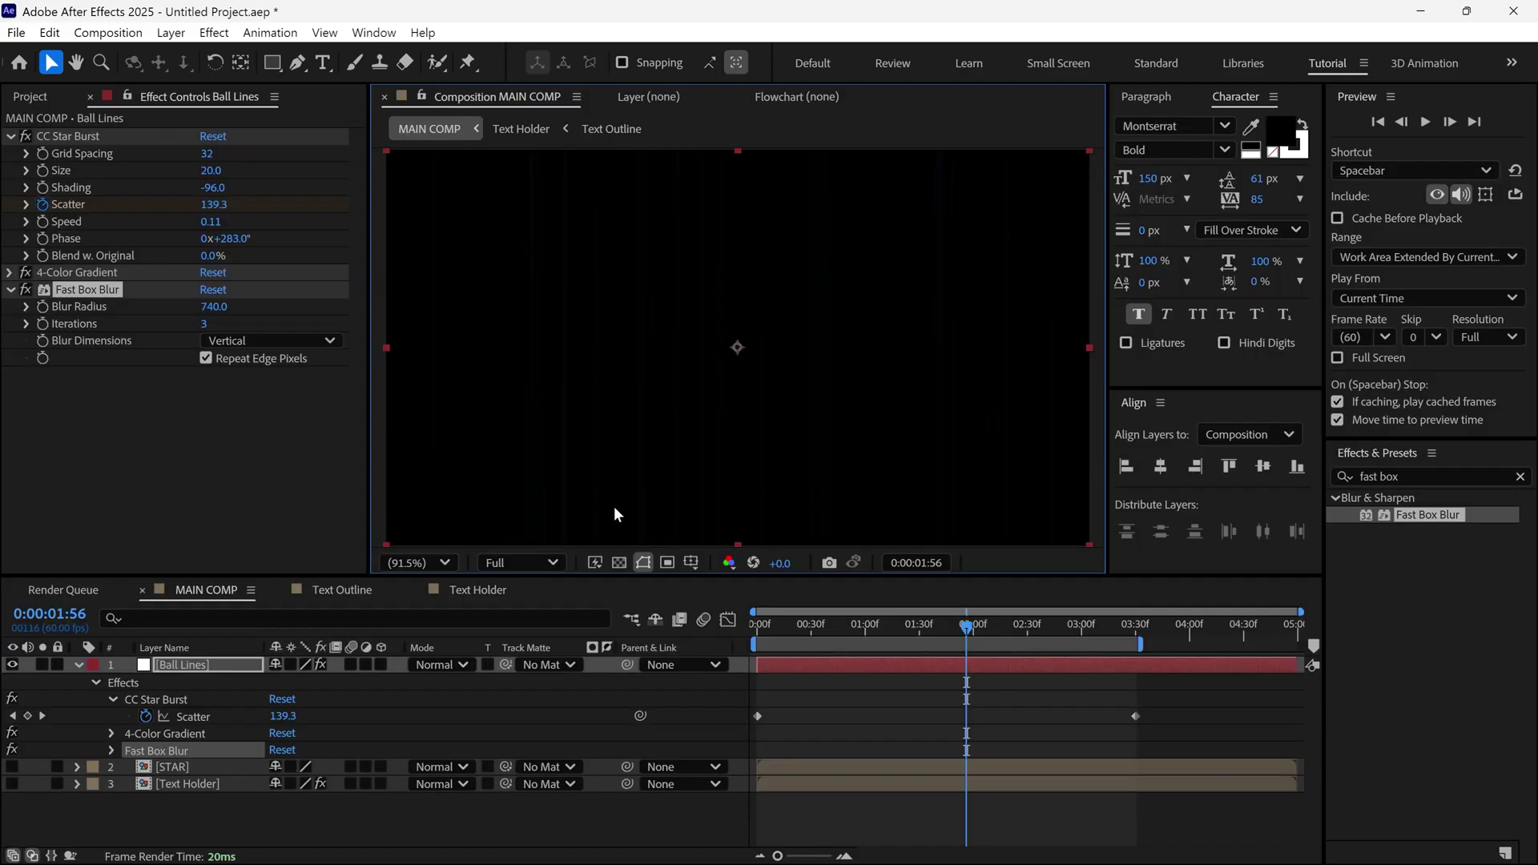
left_click_drag(848, 619, 953, 680)
Step: Apply Curves to Ball Lines on the Alpha channel, lift the curve's low point, and preview
left_click(1397, 476)
type("curv")
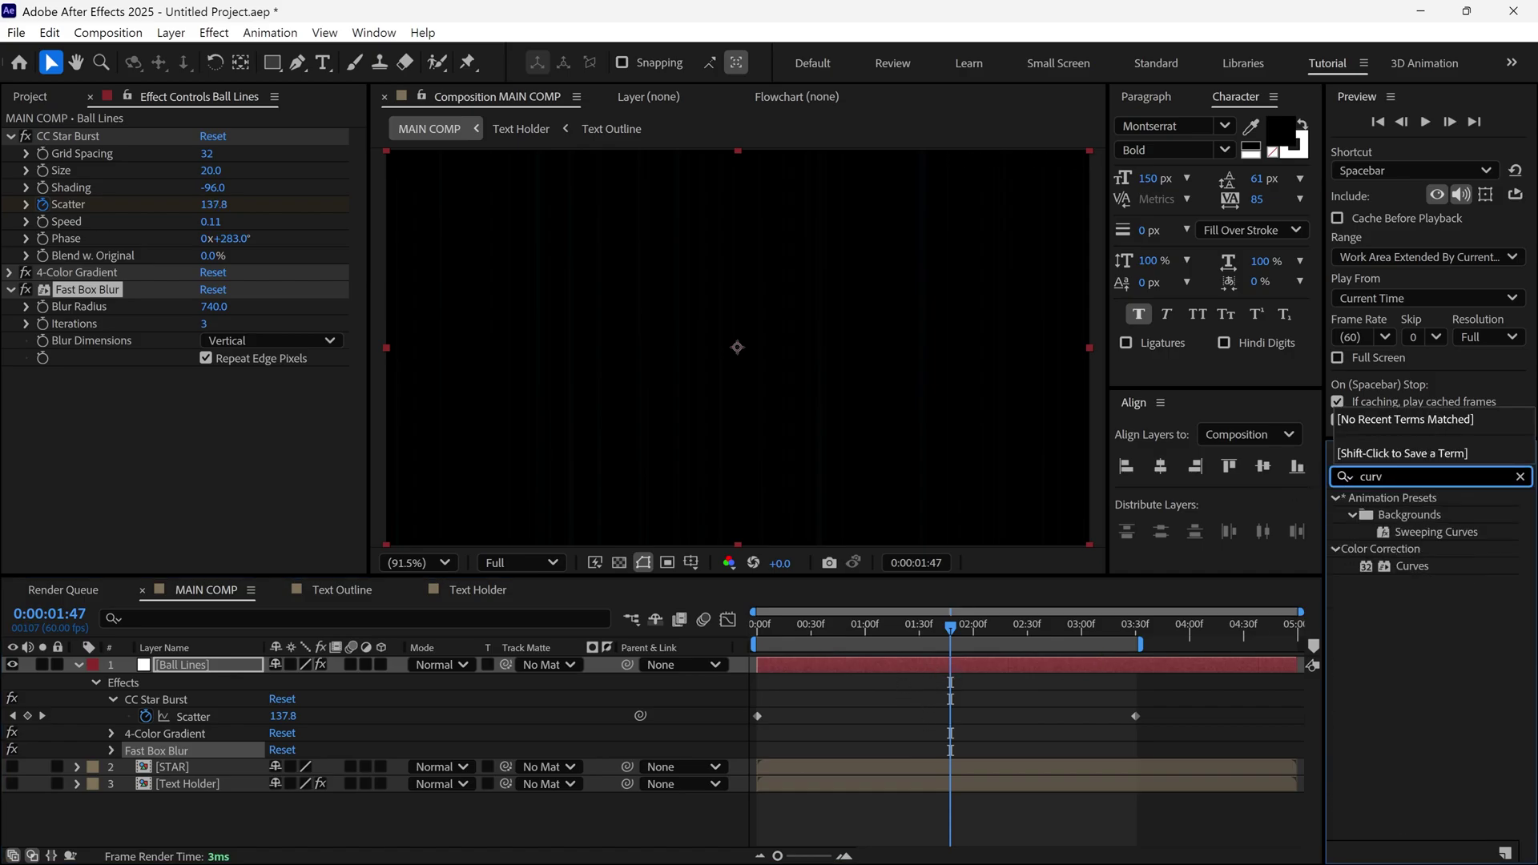
left_click_drag(1411, 565, 150, 454)
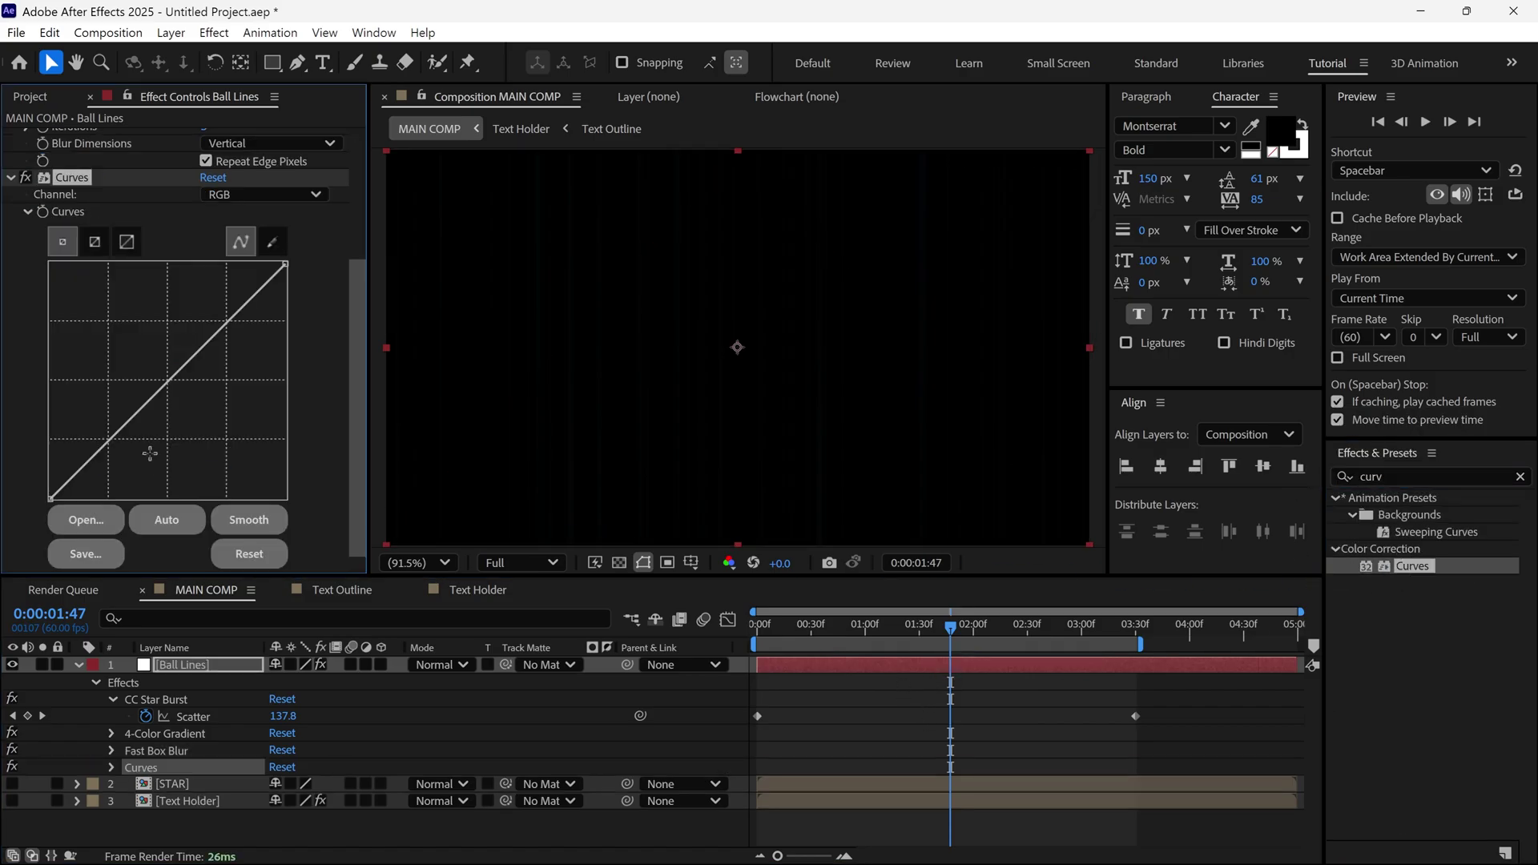
left_click(271, 193)
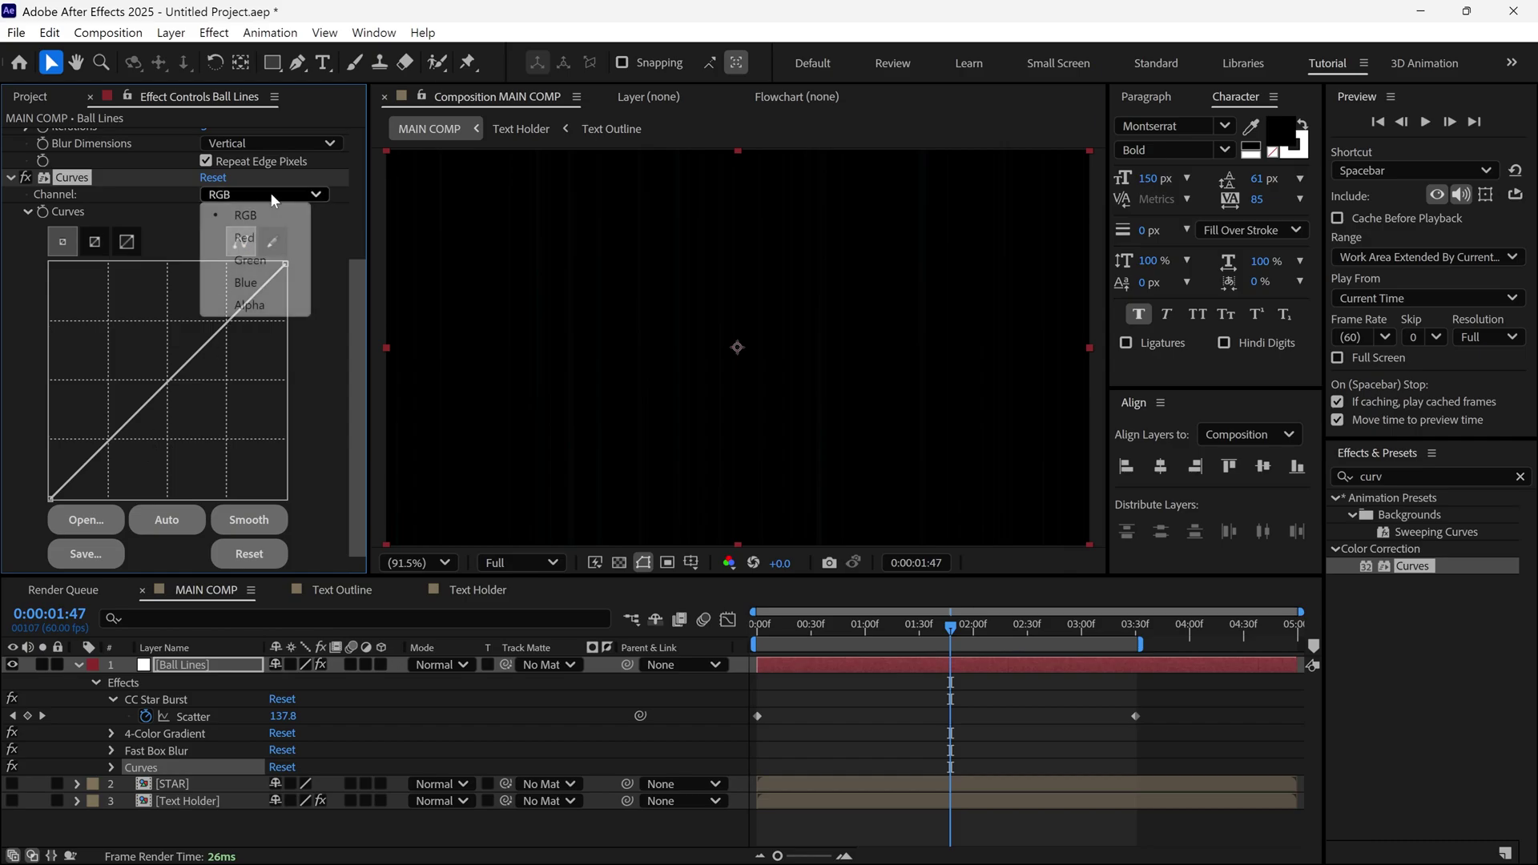
left_click(255, 303)
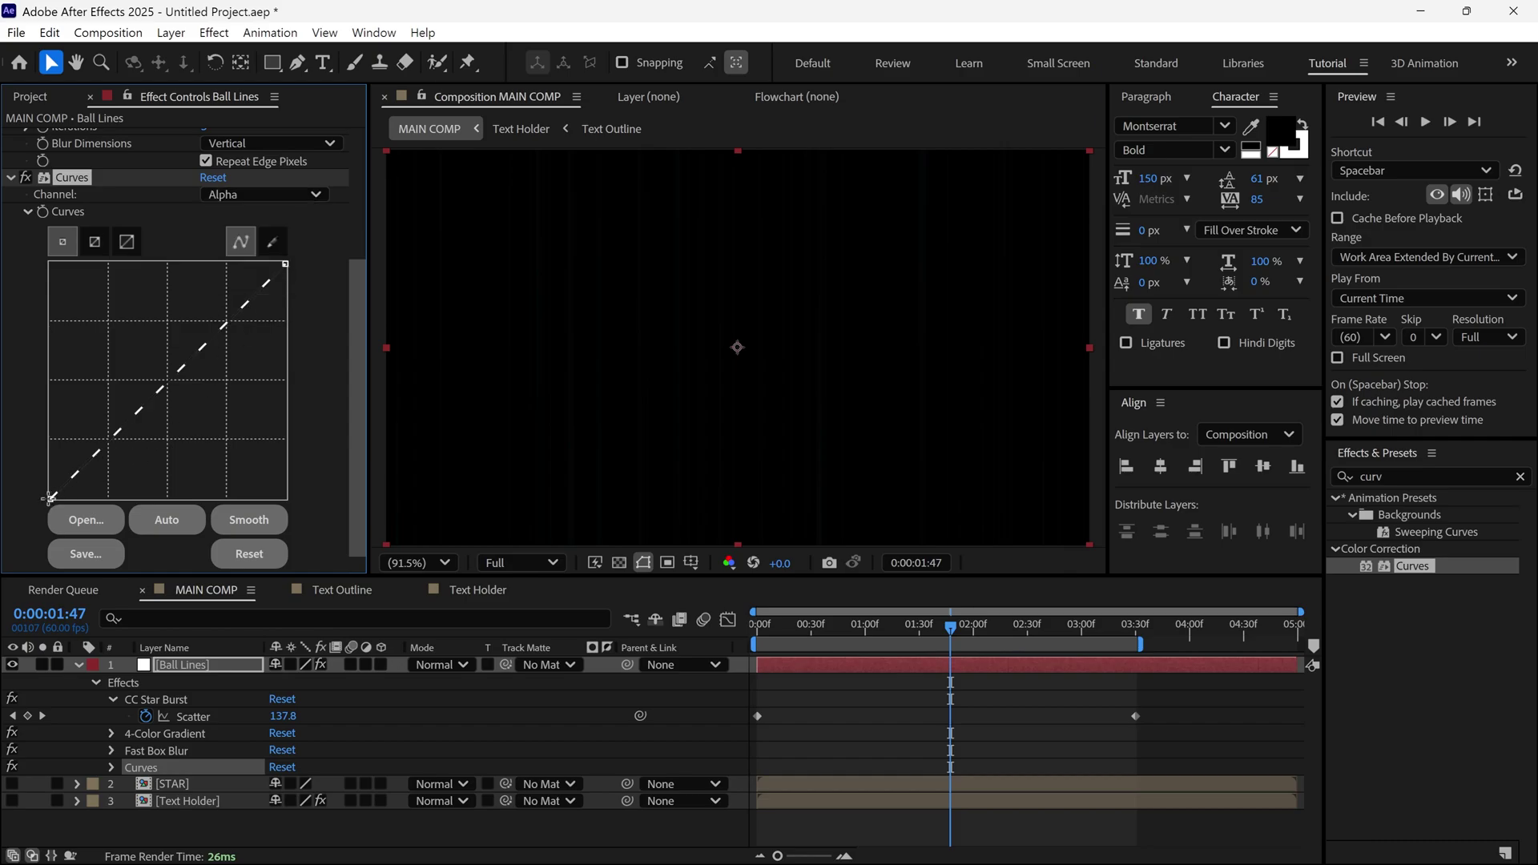
left_click_drag(47, 497, 2, 481)
key("space")
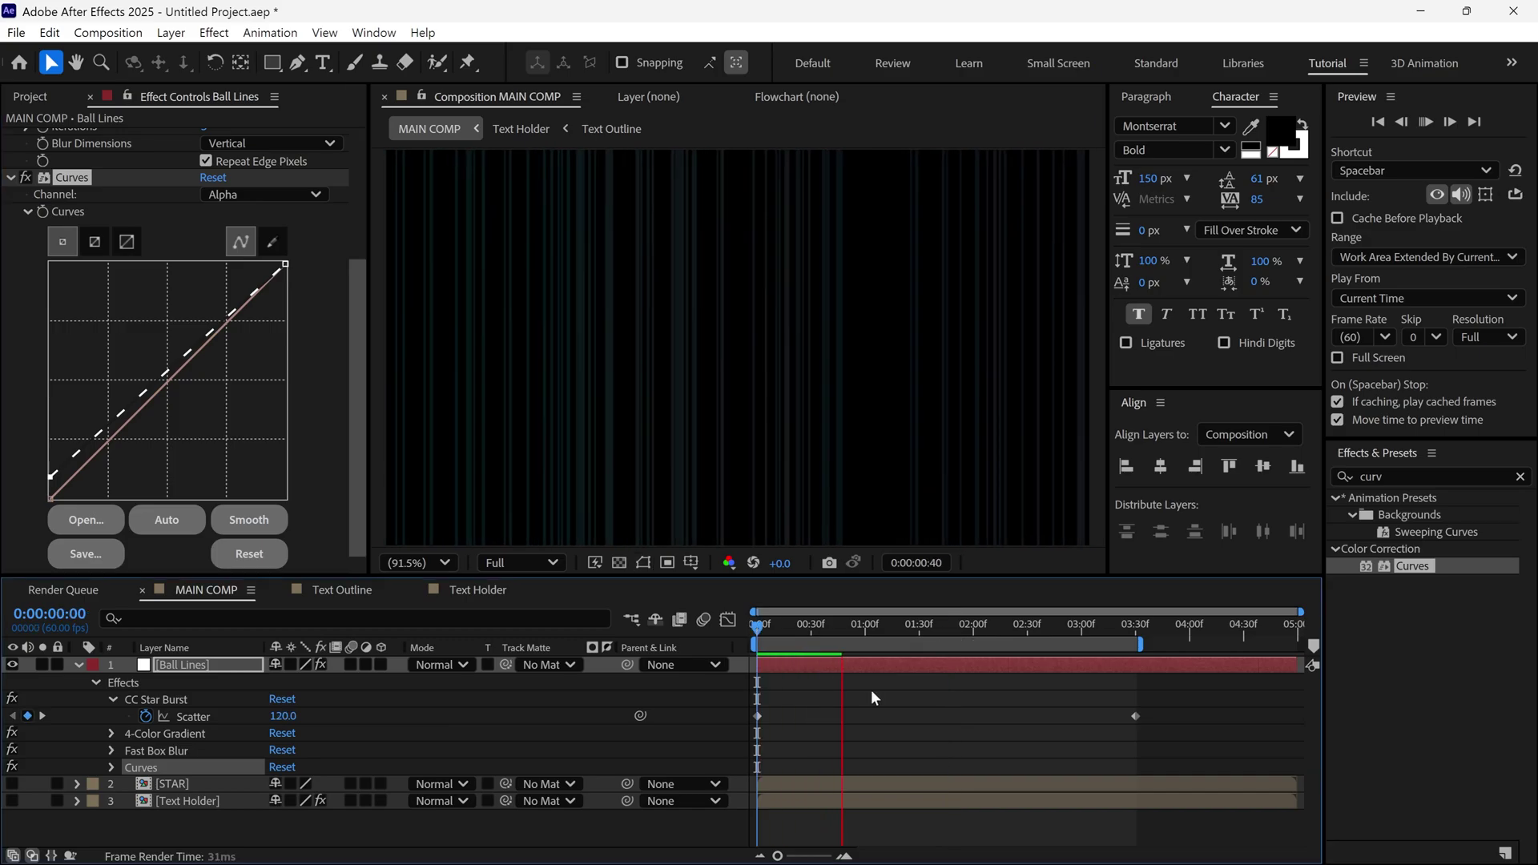
Step: Pre-compose the Ball Lines layer into a new comp named 'Upper BALL CC'
key("space")
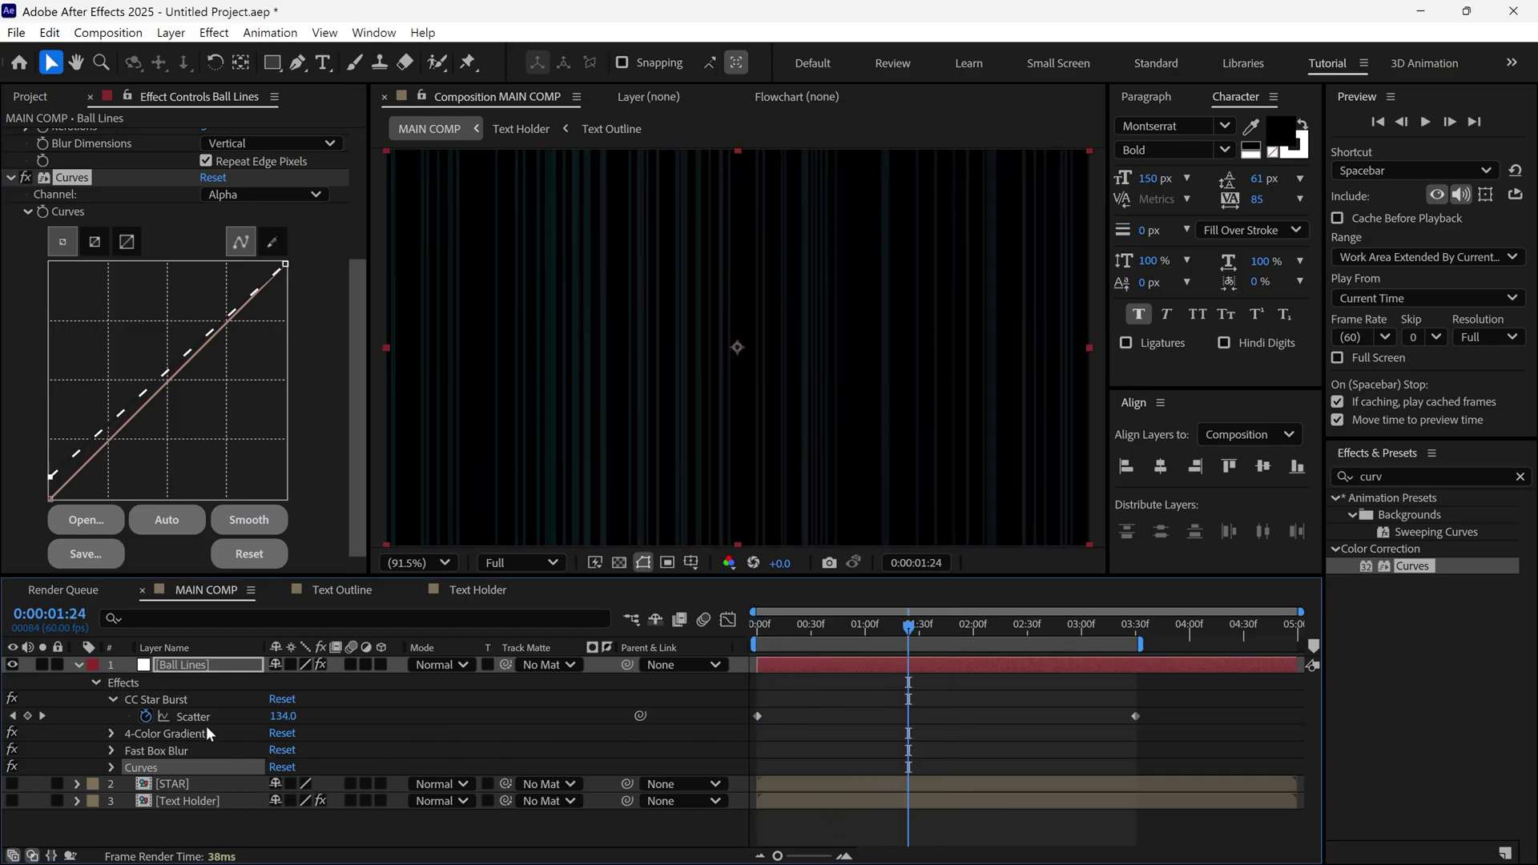
left_click(76, 665)
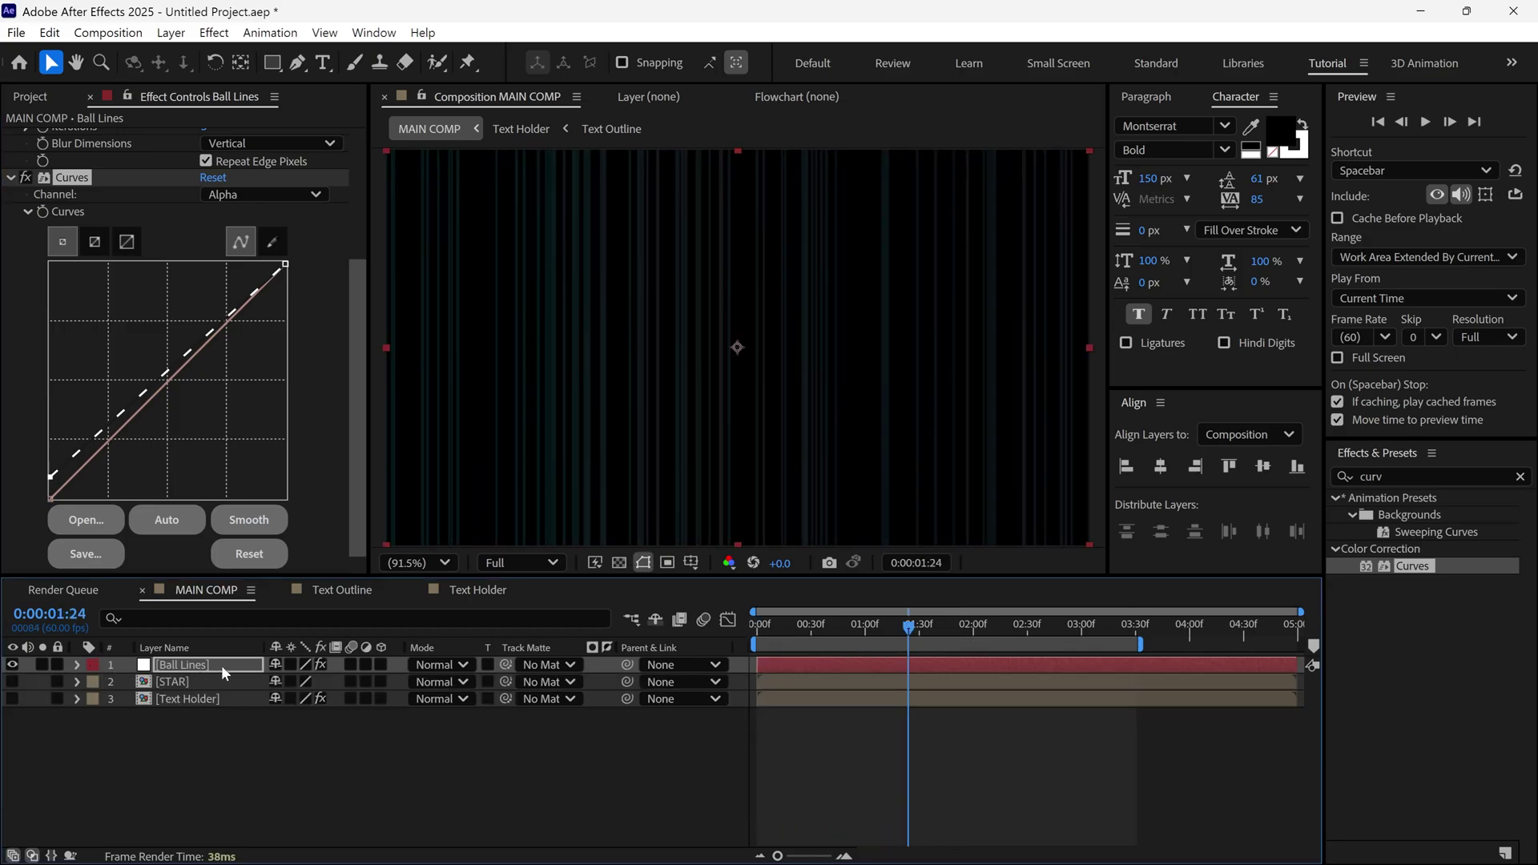
right_click(222, 666)
left_click(290, 536)
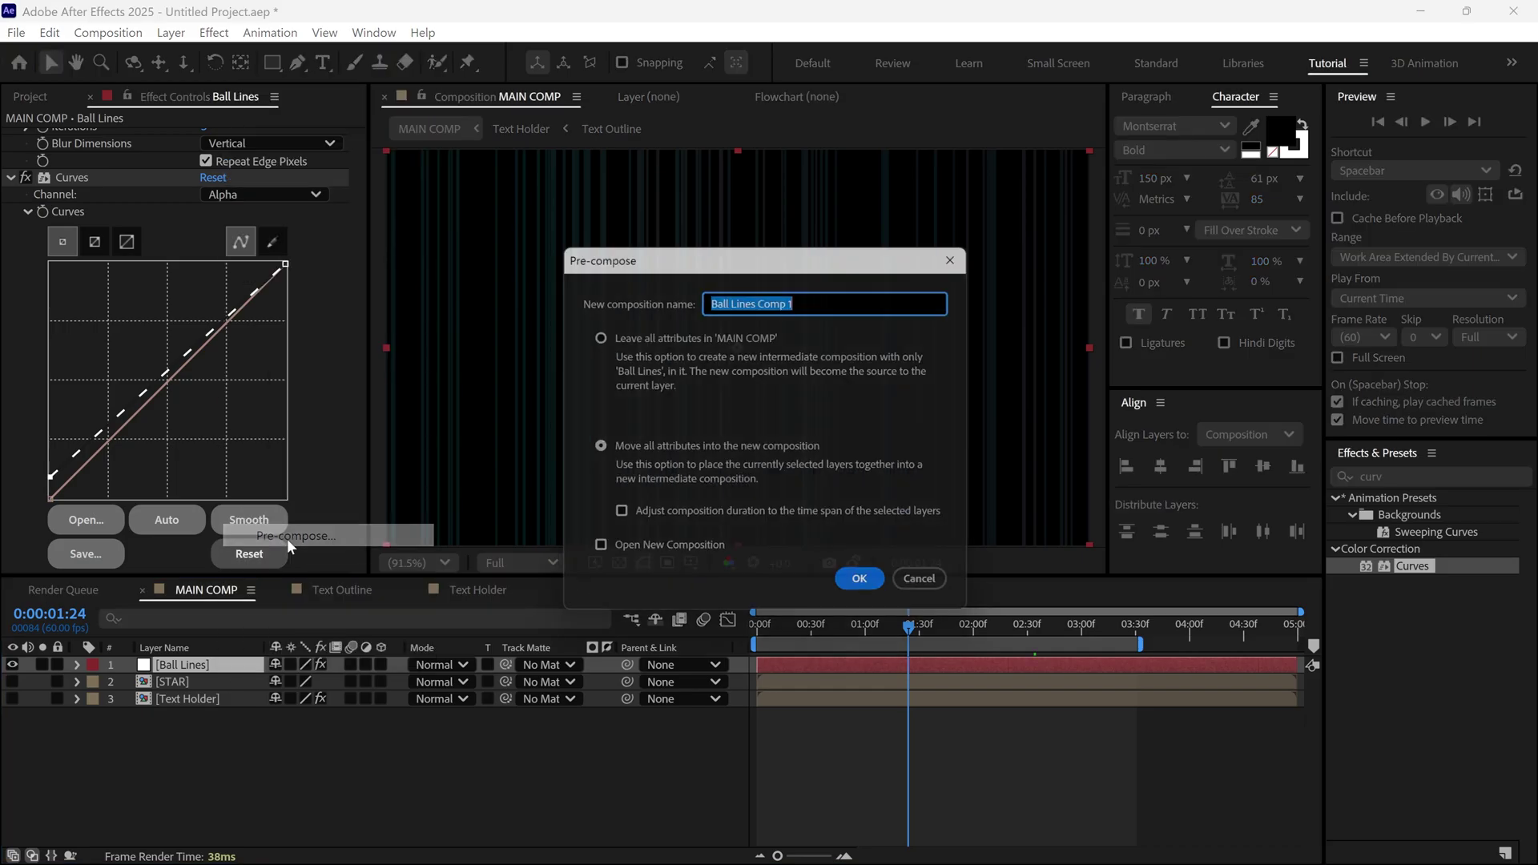
type("Upper")
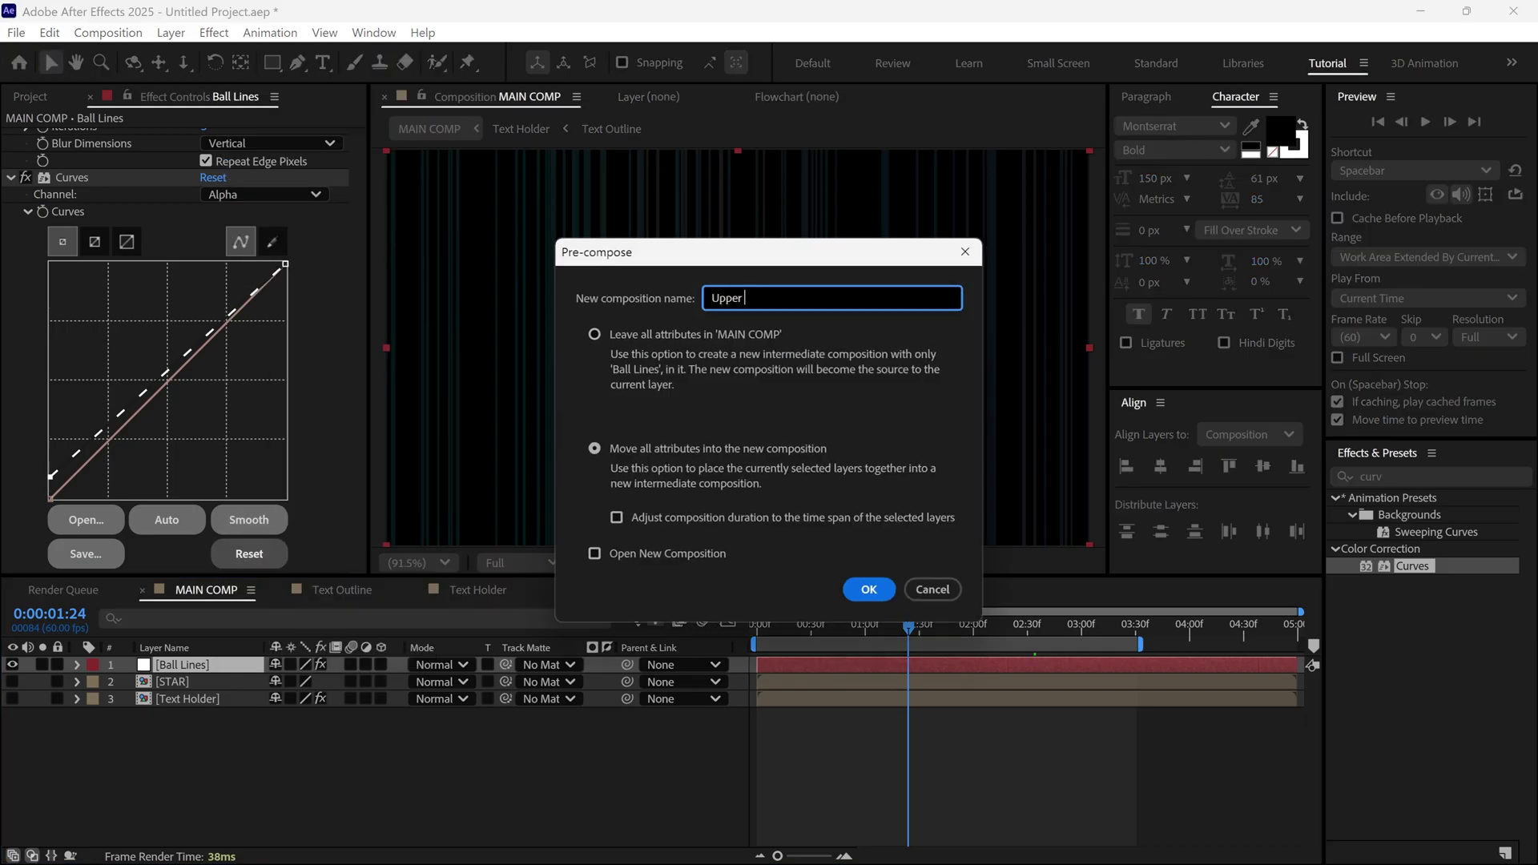
type(" BALL CC")
key("Left")
key("Left")
type("BALL")
left_click(594, 448)
left_click(864, 590)
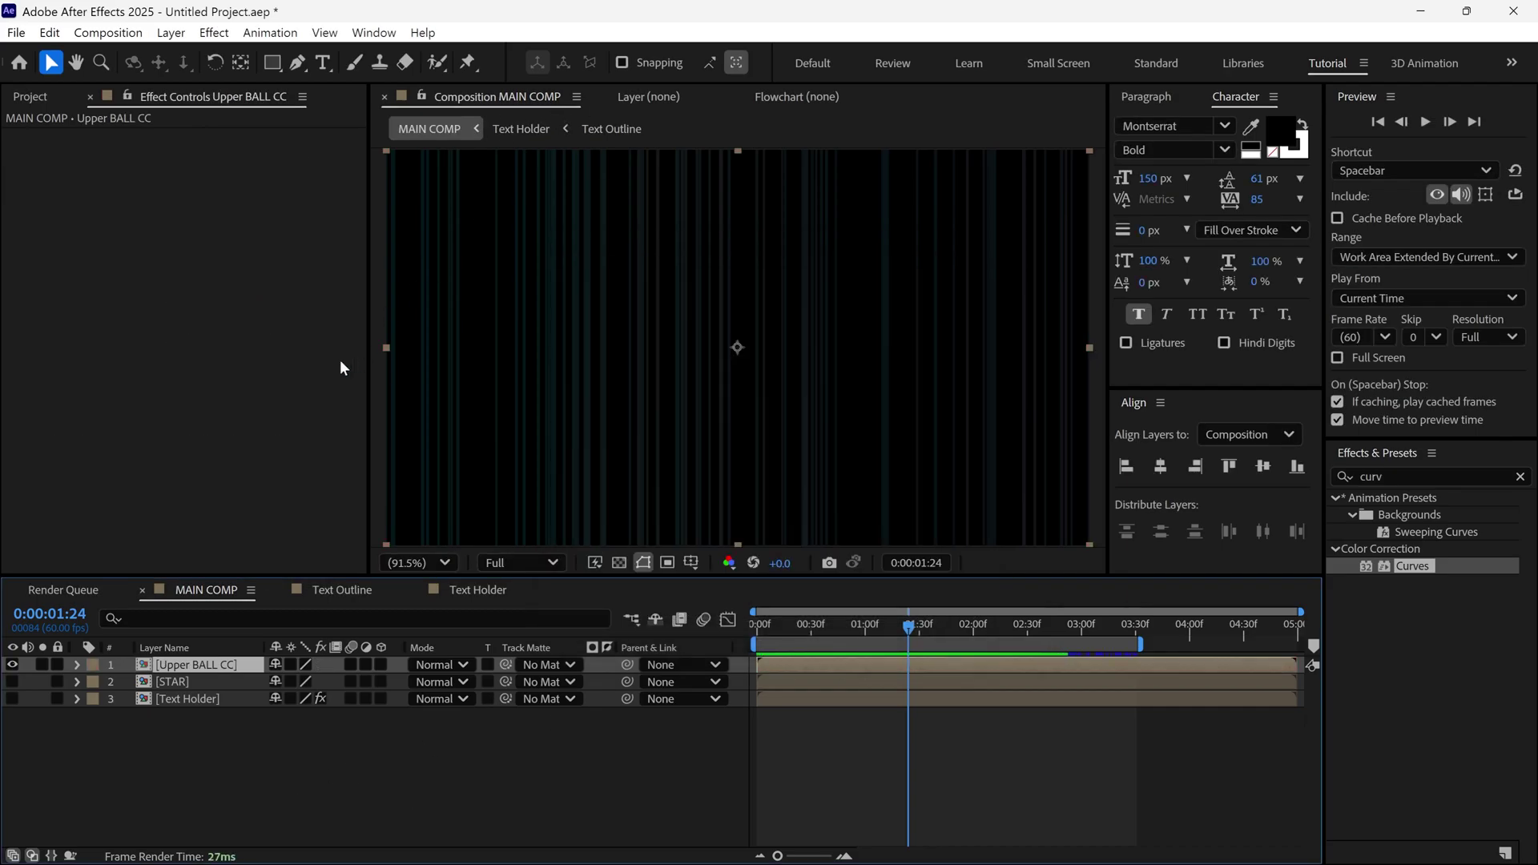
Step: Duplicate Upper BALL CC as 'Lower BALL CC' and place it in MAIN COMP below
left_click(34, 96)
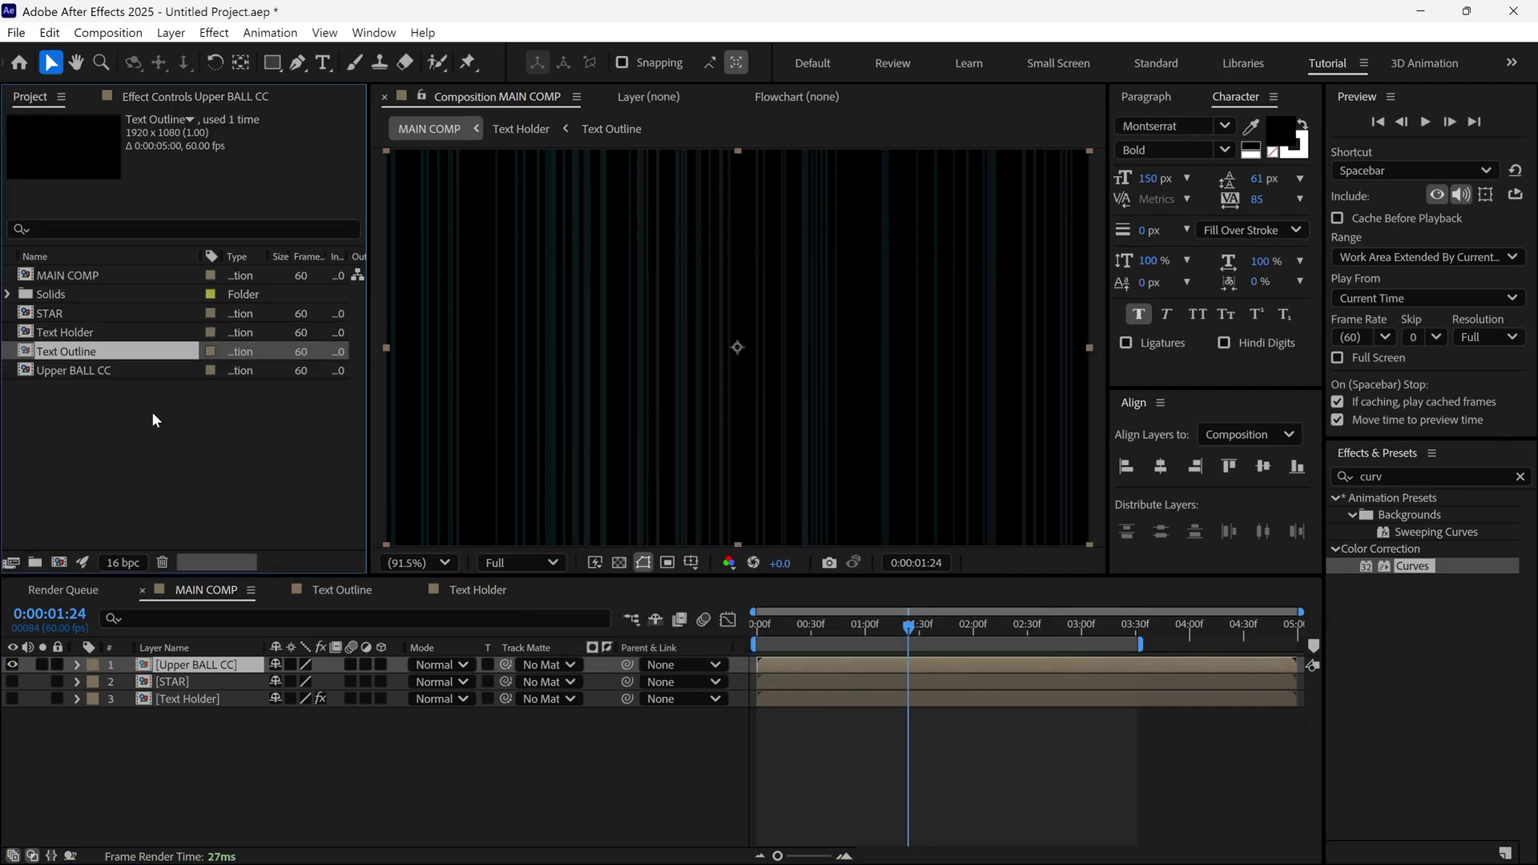
left_click(69, 372)
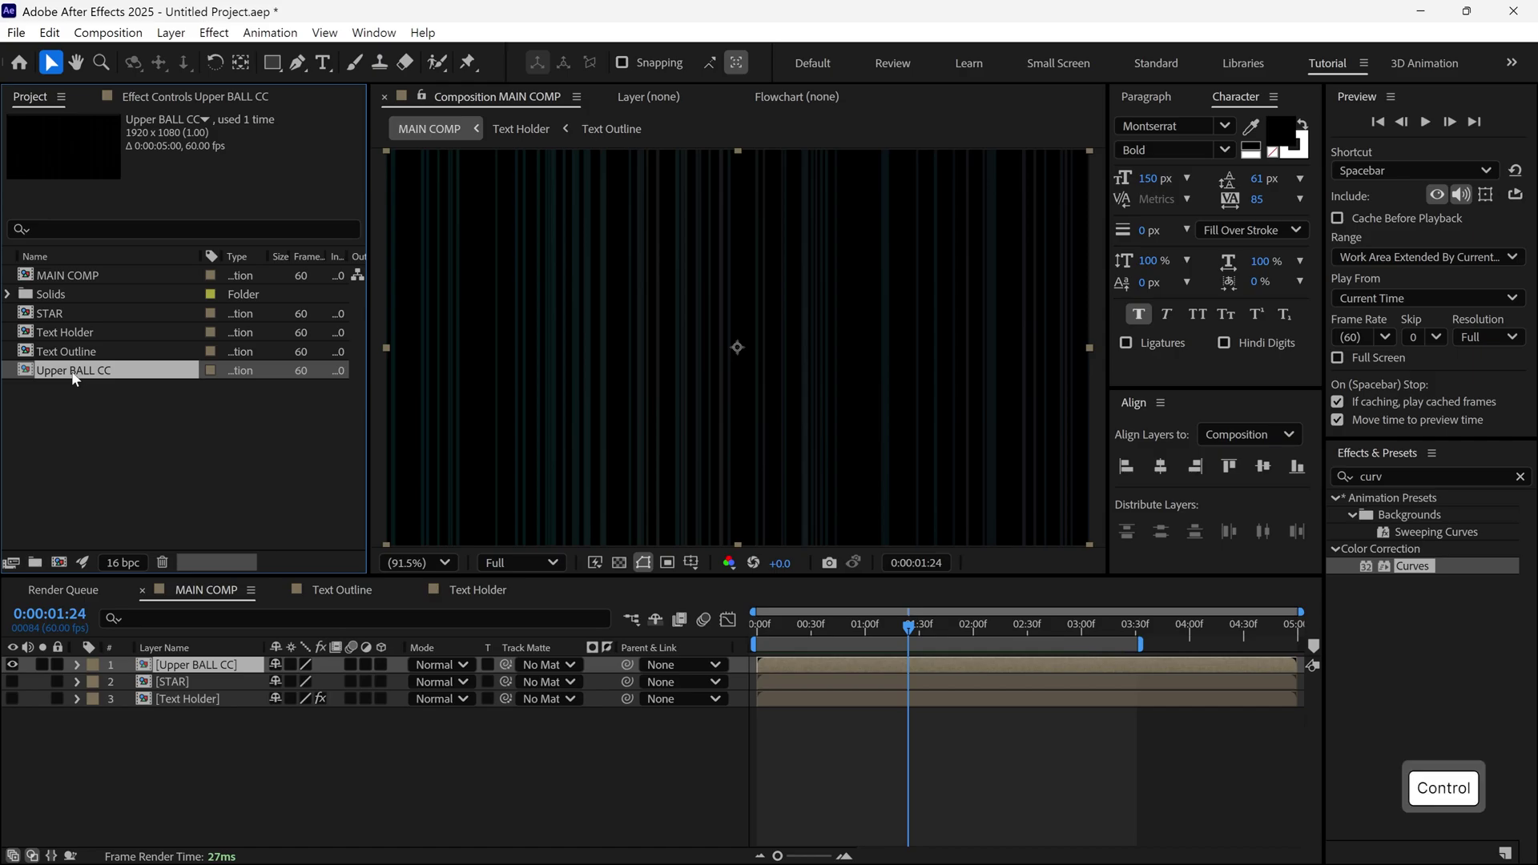
key("ctrl+d")
left_click(88, 390)
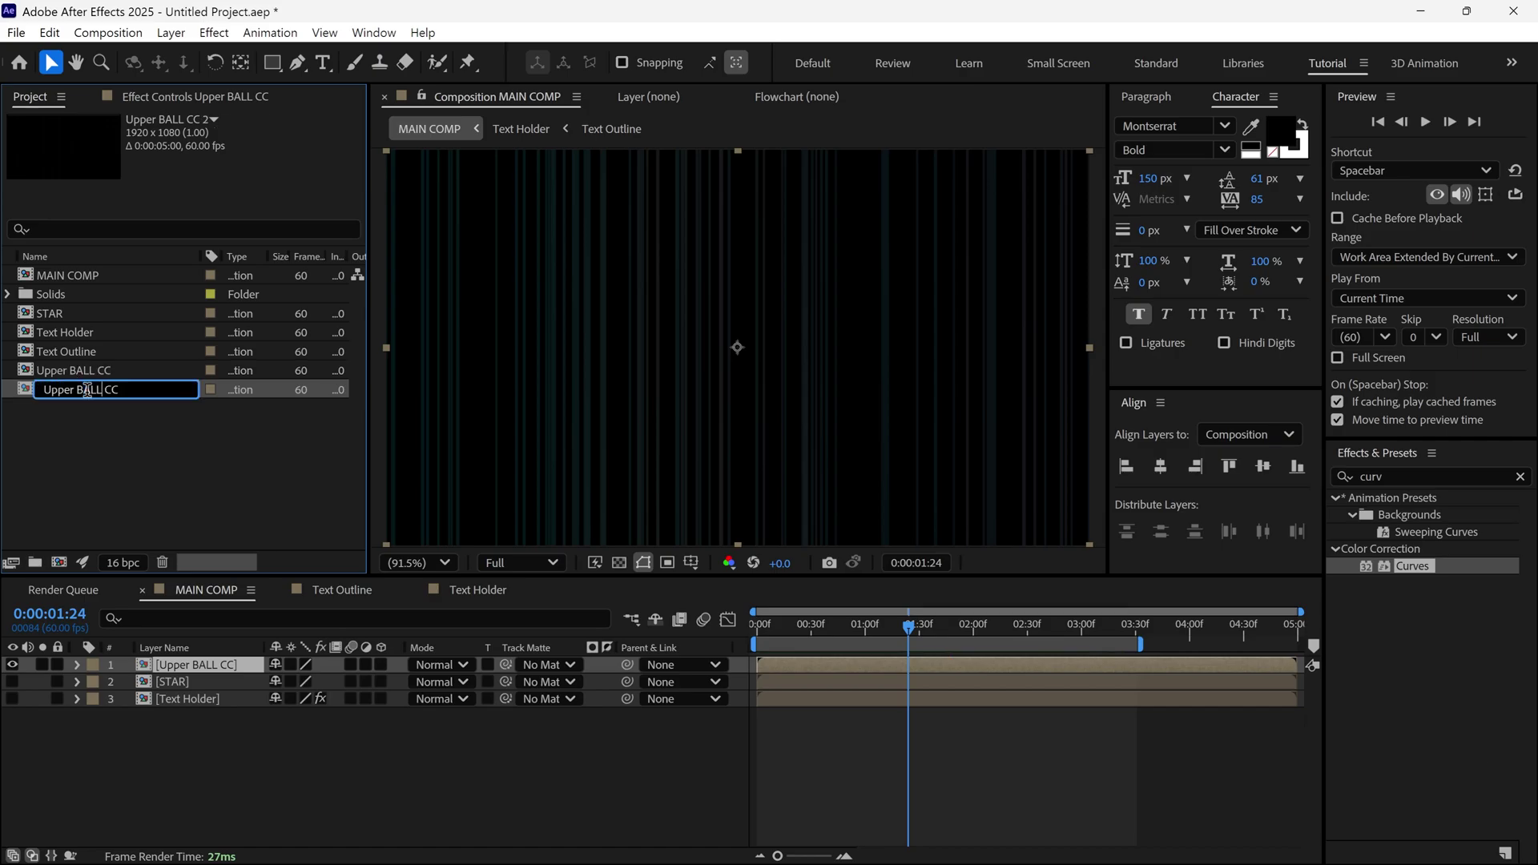
key("BackSpace")
key("BackSpace")
key("BackSpace")
key("BackSpace")
type("Lower")
key("Return")
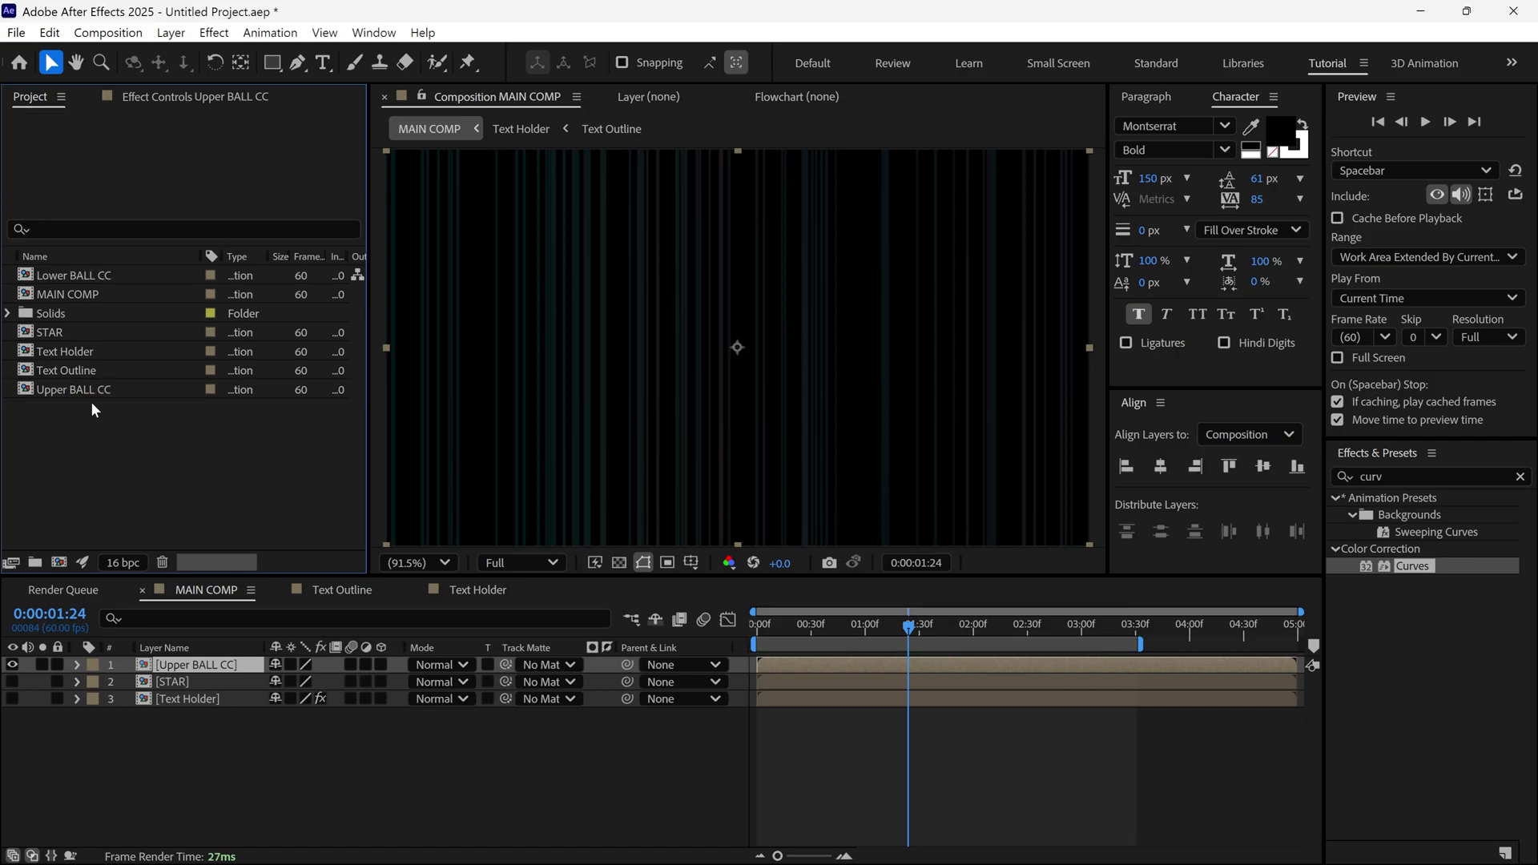
left_click_drag(84, 274, 149, 669)
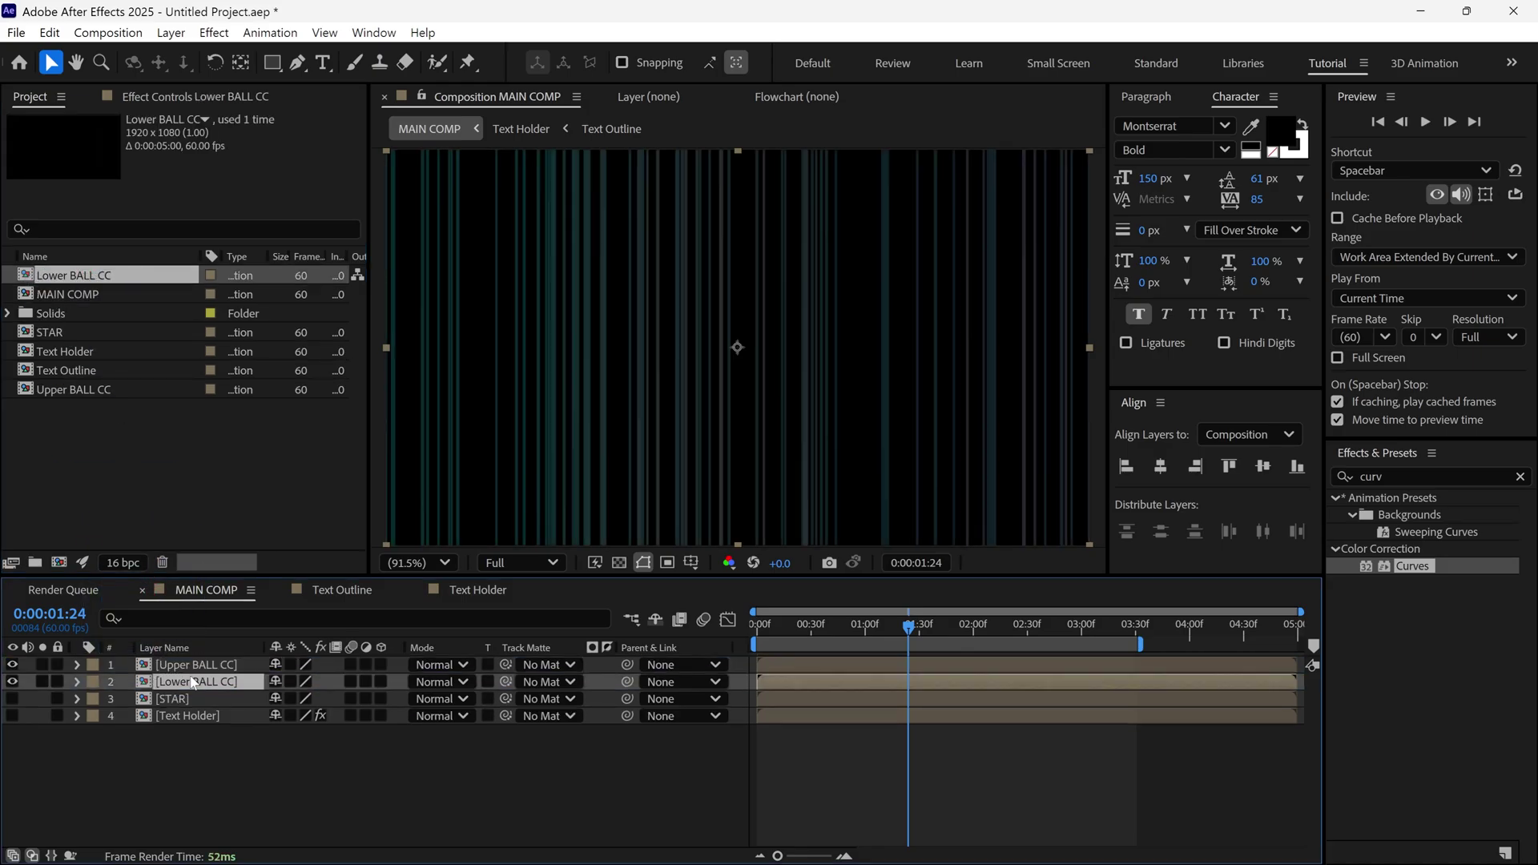
Step: In Lower BALL CC, set the Ball Lines gradient Color 2 to crimson and Color 3 to pink
double_click(186, 683)
left_click(195, 666)
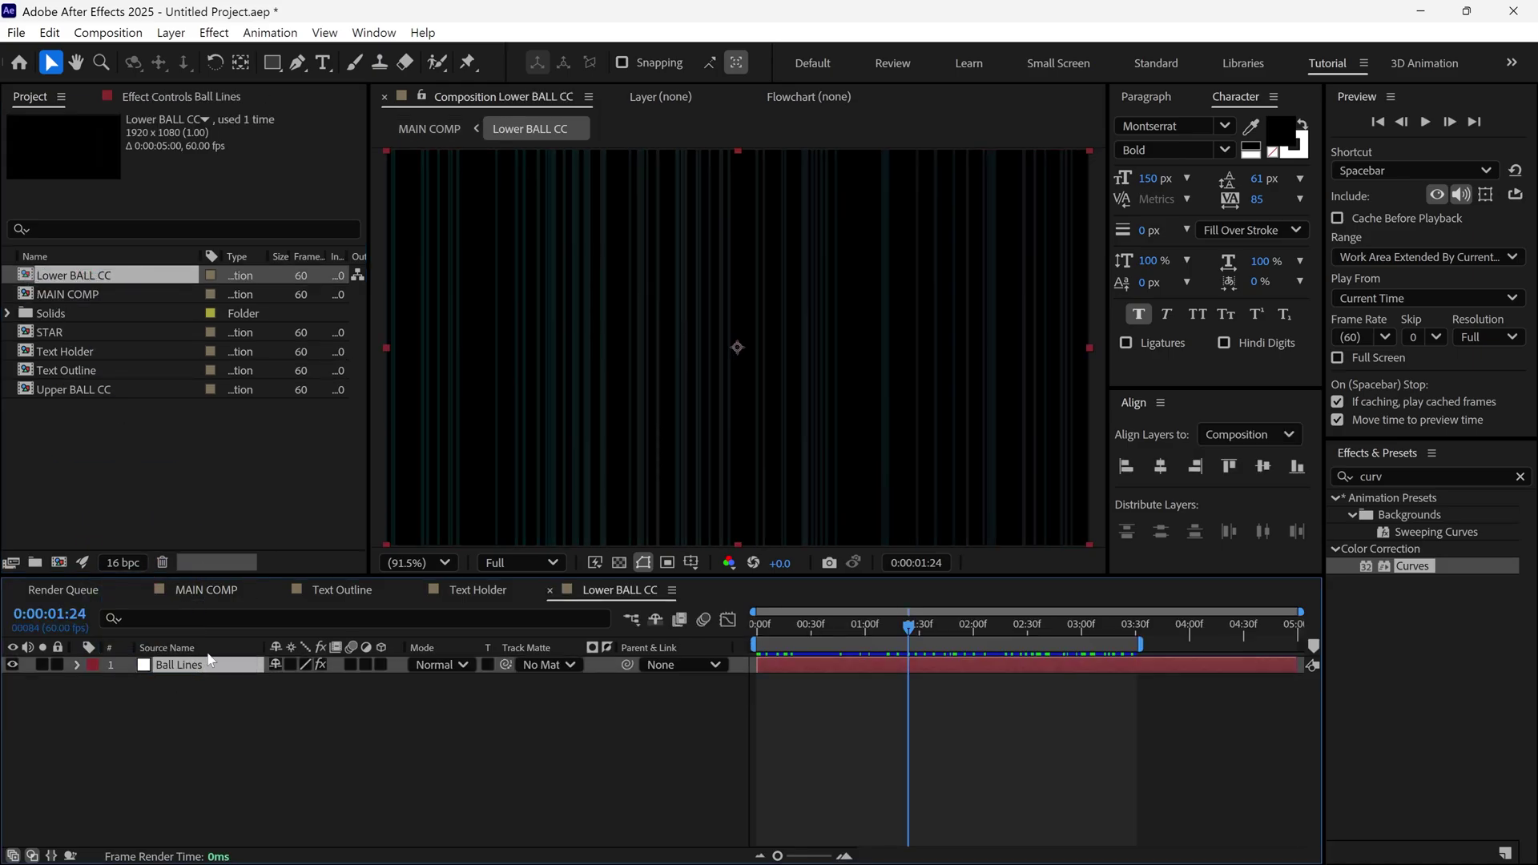
left_click(172, 96)
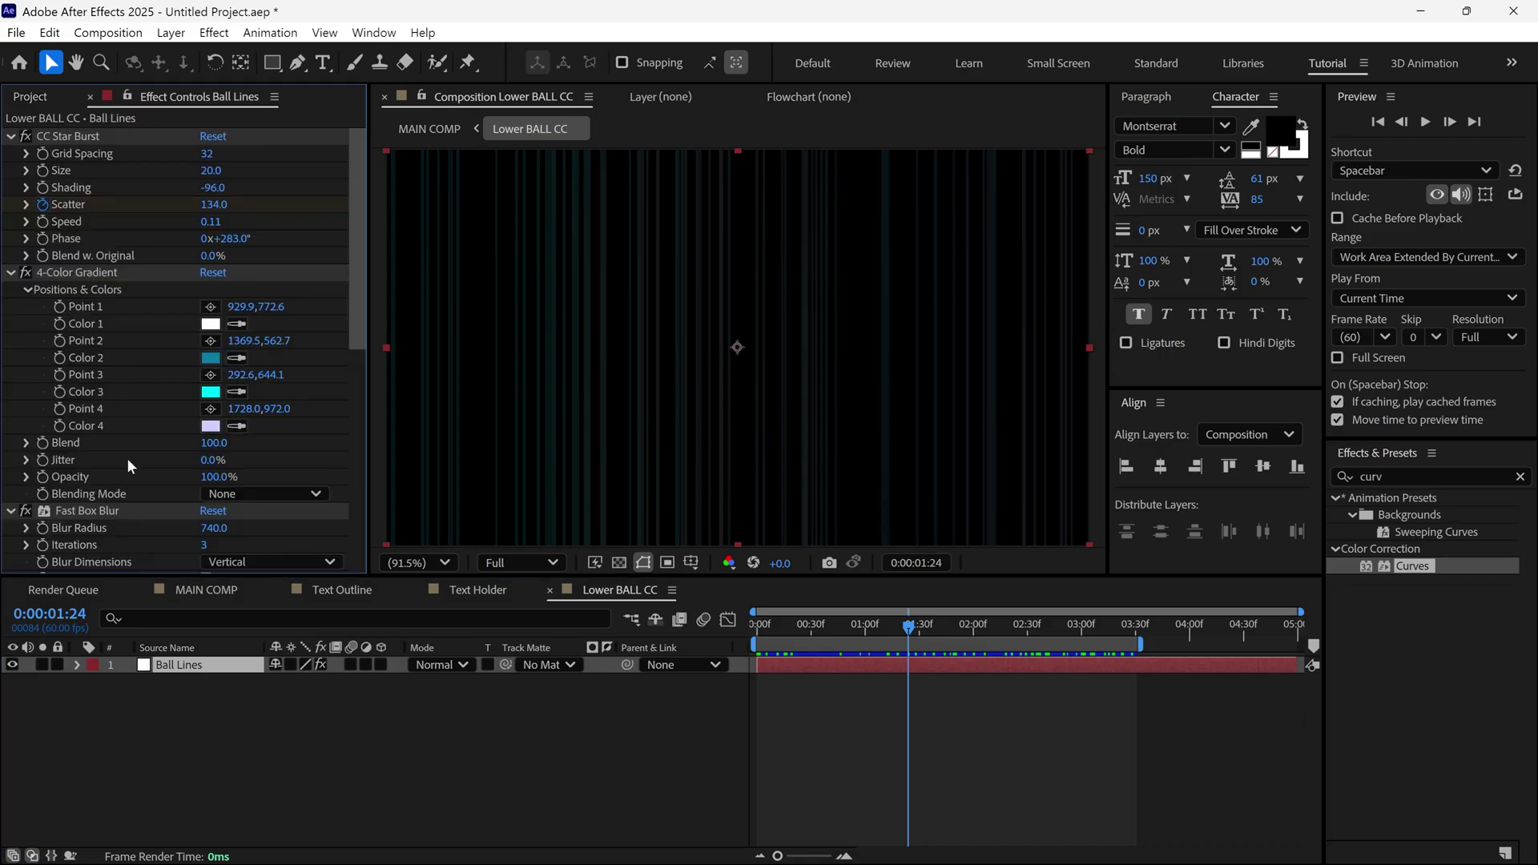
left_click(212, 357)
left_click(813, 329)
left_click(786, 329)
left_click(964, 320)
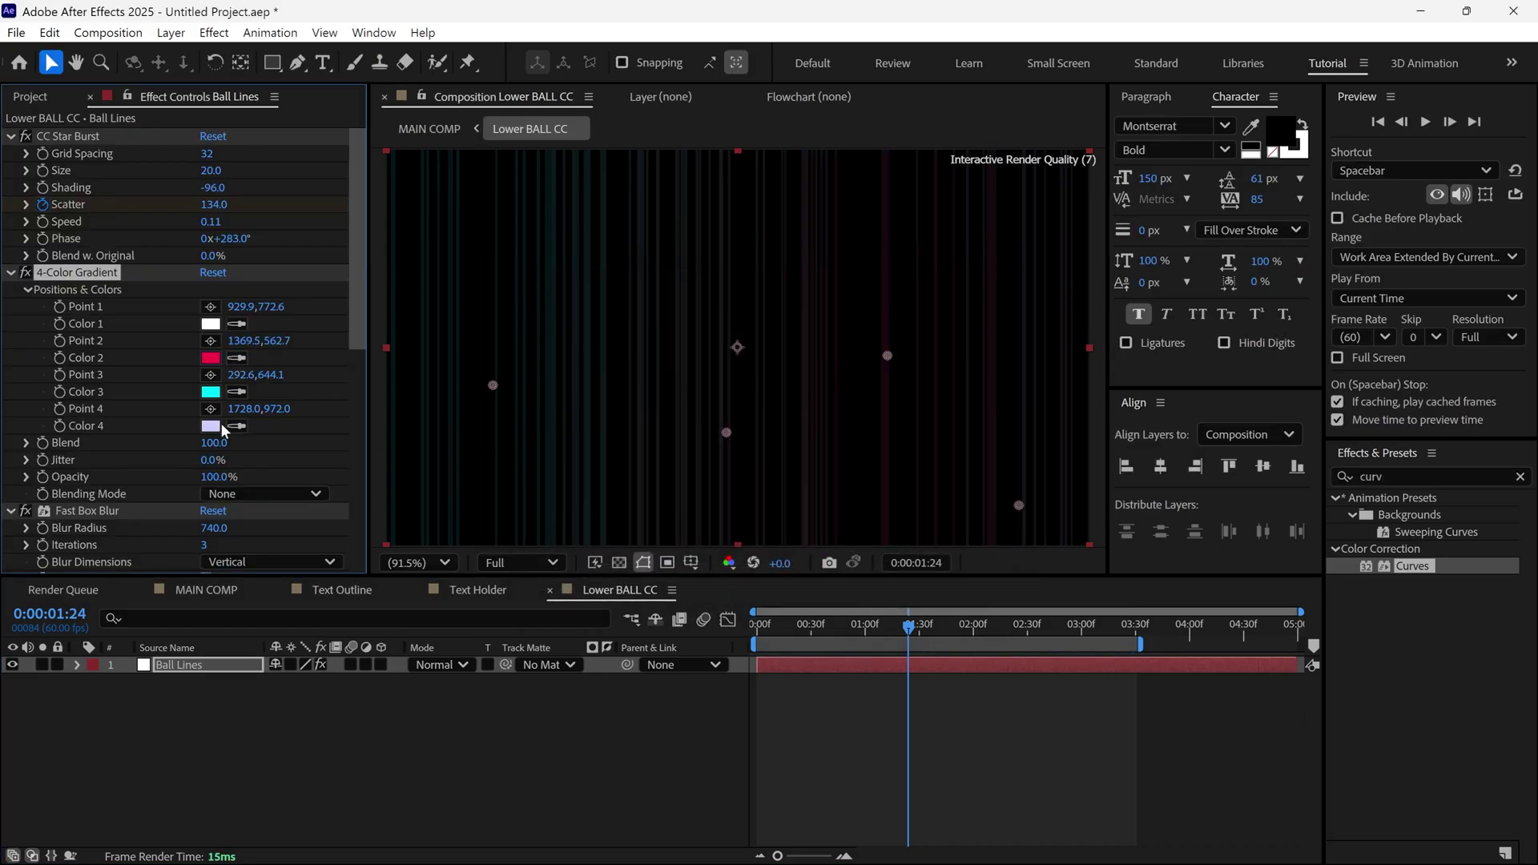
left_click(211, 391)
left_click_drag(1026, 437, 860, 303)
left_click(1178, 315)
Step: Move gradient Point 3 left, Point 1 up, and Point 4 to the right edge
left_click_drag(492, 385, 464, 377)
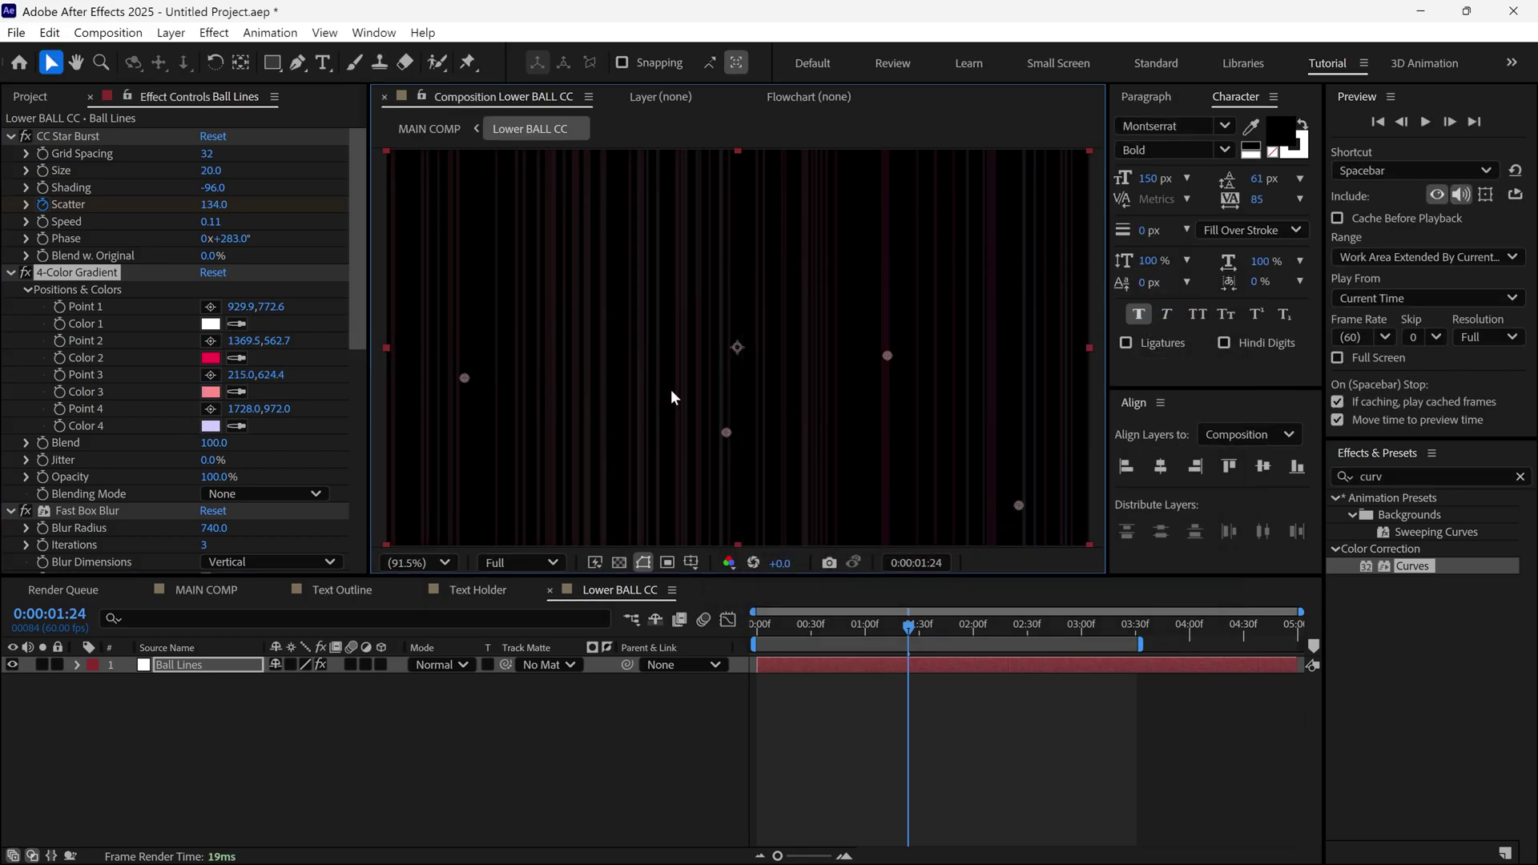
left_click_drag(725, 432, 715, 326)
left_click_drag(1018, 506, 1096, 425)
left_click(11, 137)
left_click(11, 153)
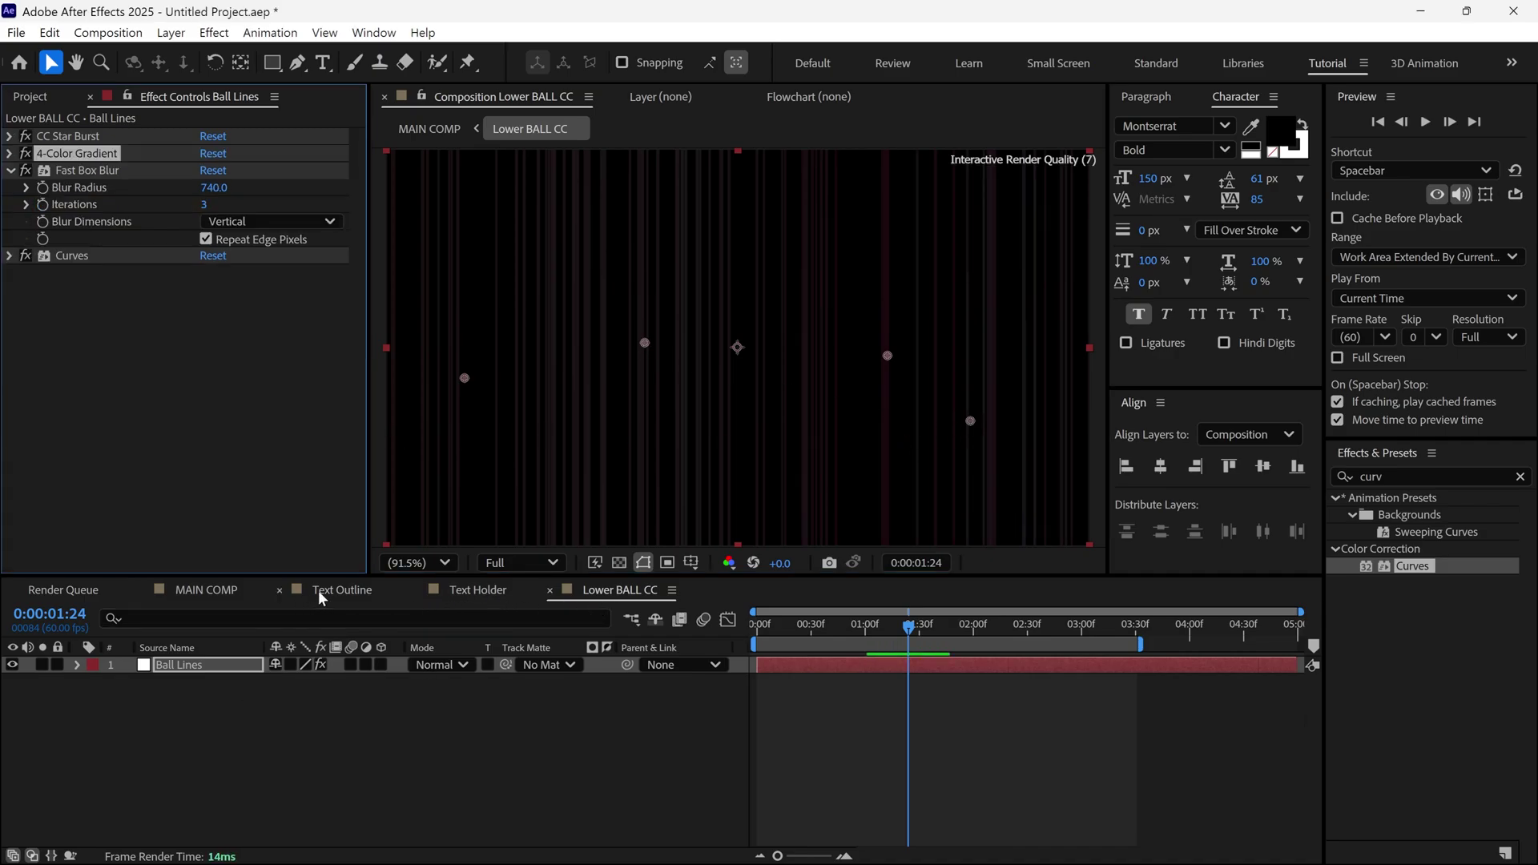
Step: Mask Lower BALL CC with a rectangle over the lower middle area, feathered to 215 pixels
left_click(239, 597)
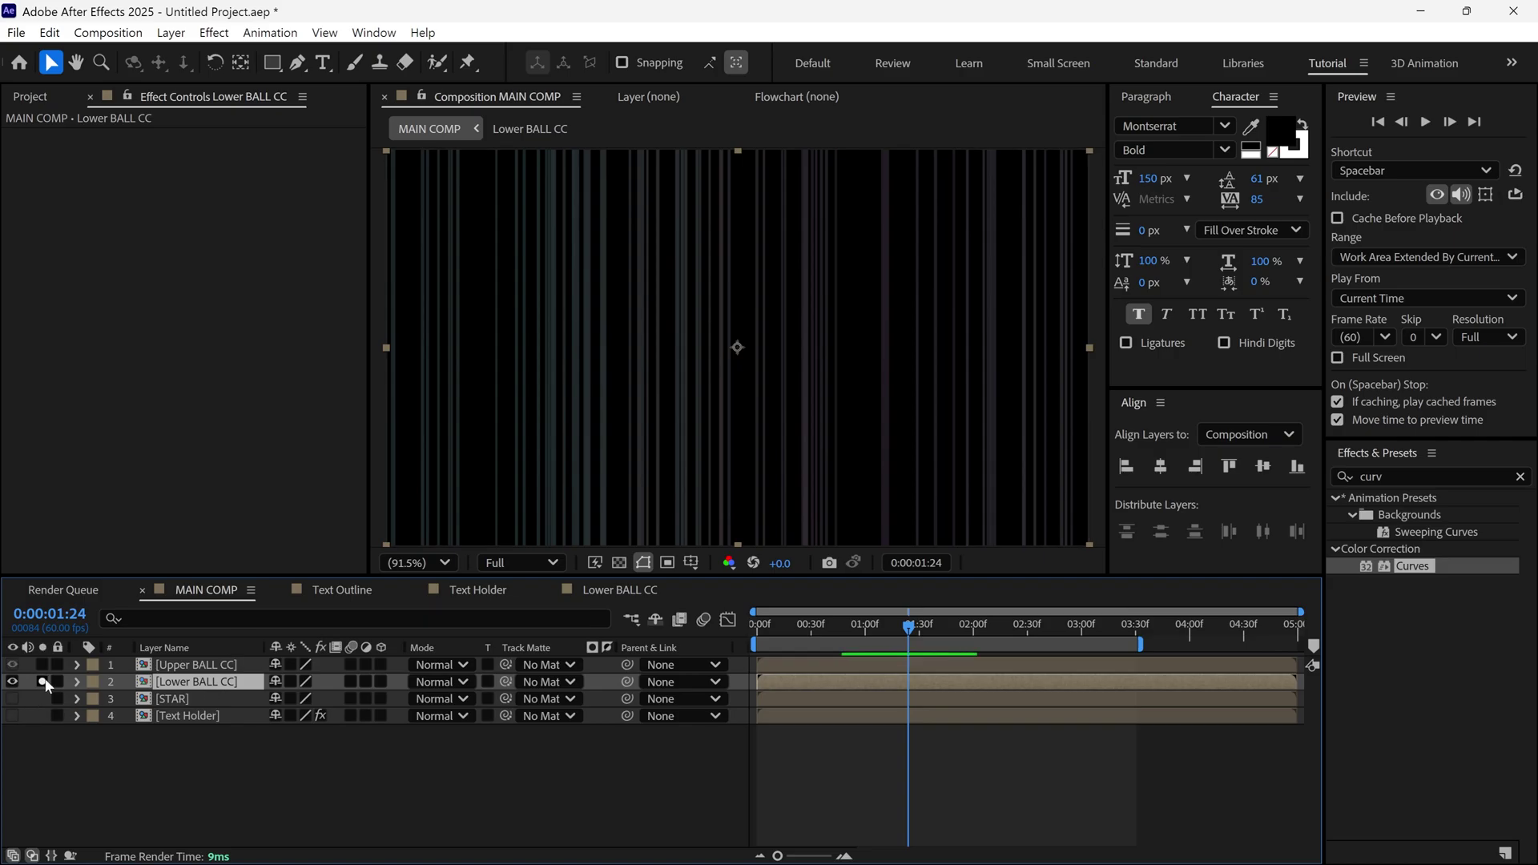
left_click(273, 64)
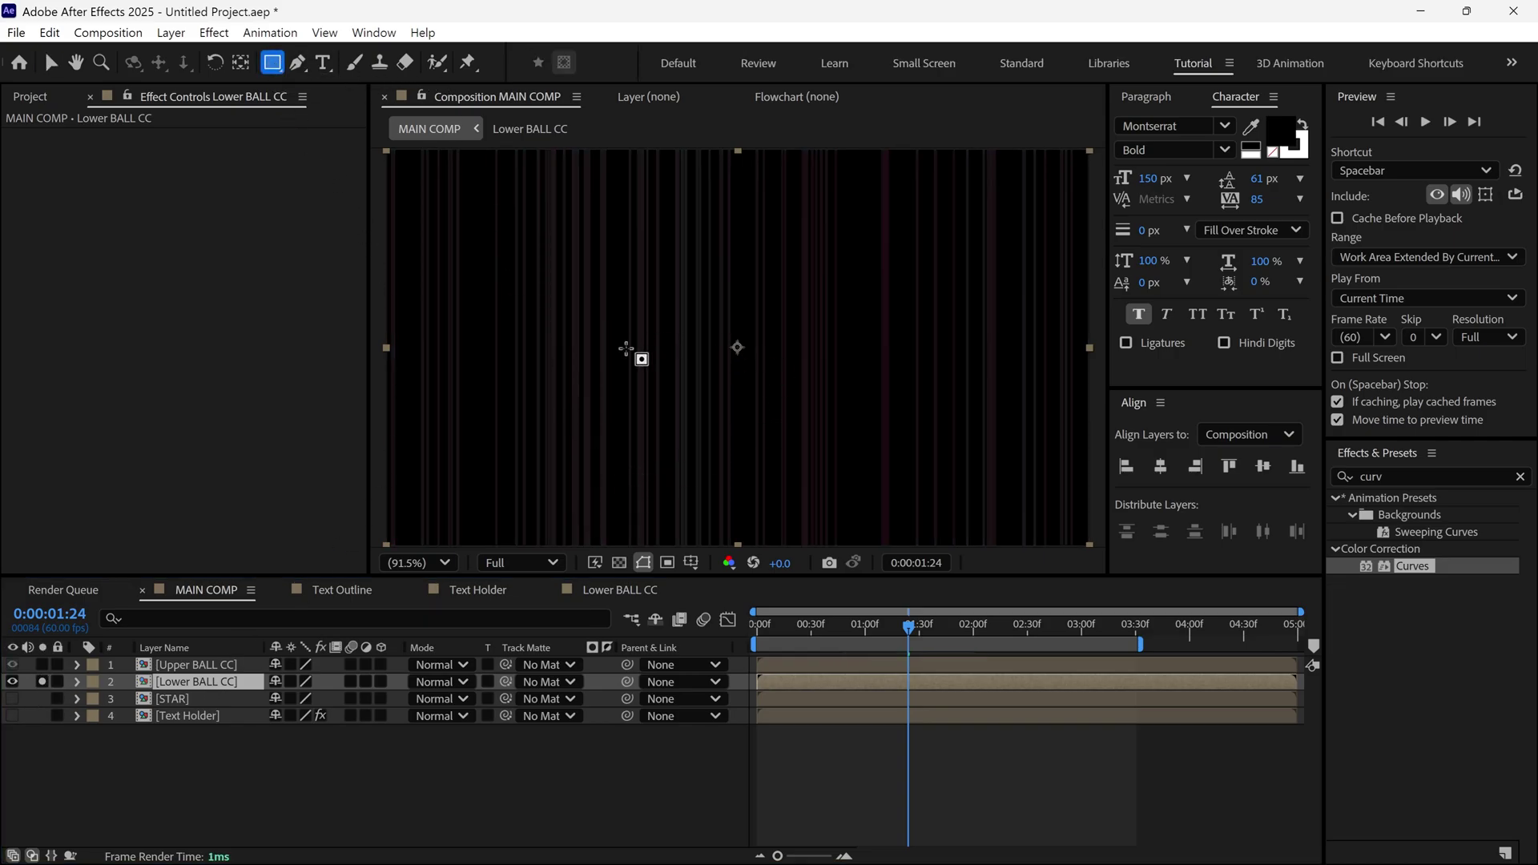
mouse_move(610, 371)
left_mouse_down()
mouse_move(827, 521)
mouse_move(891, 589)
mouse_move(852, 656)
left_mouse_up()
left_click(111, 716)
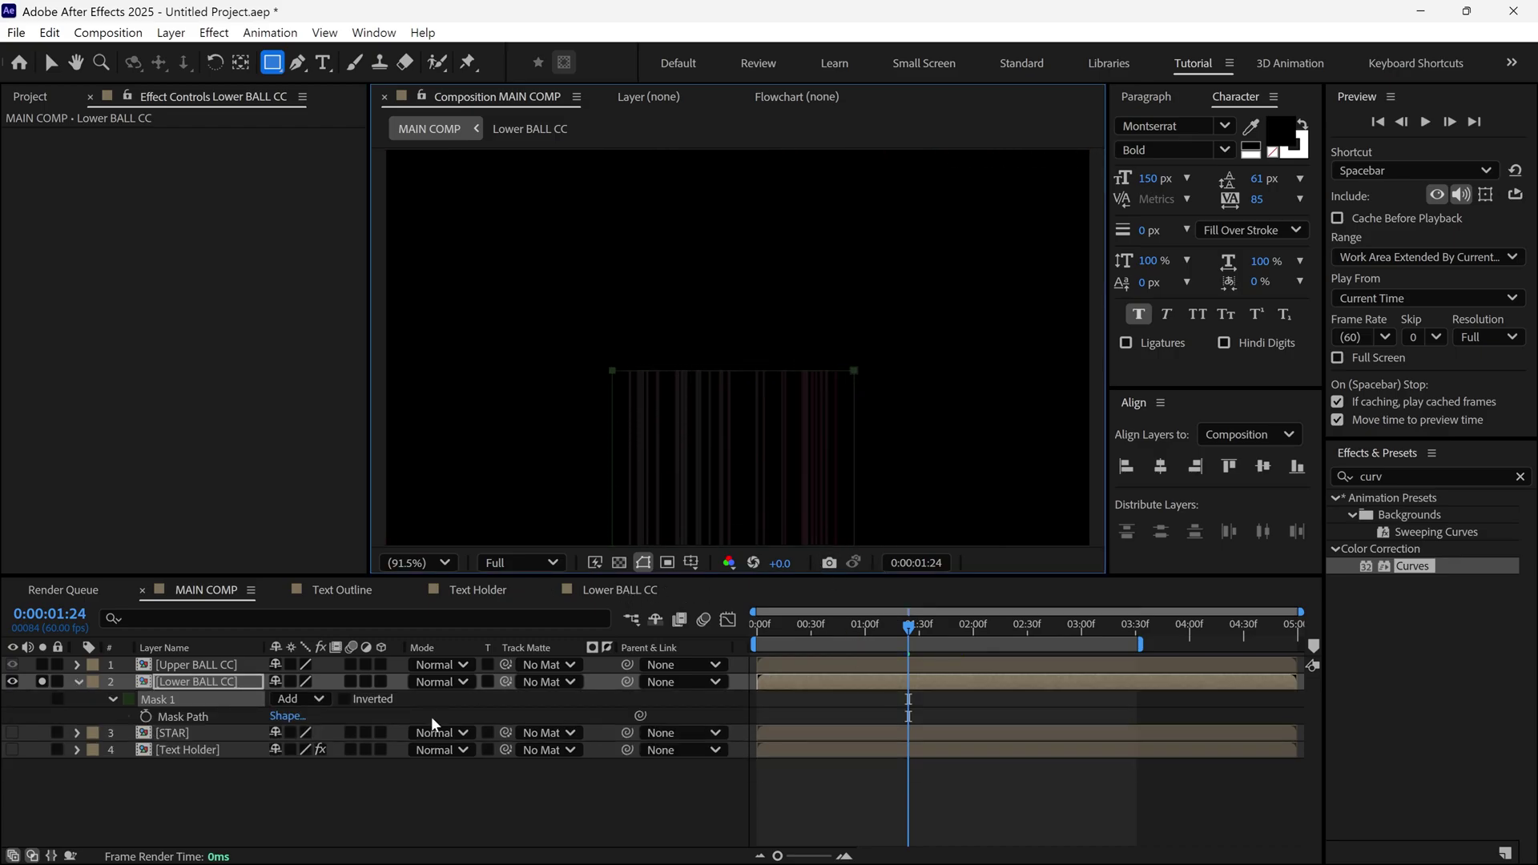
left_click_drag(298, 733, 520, 753)
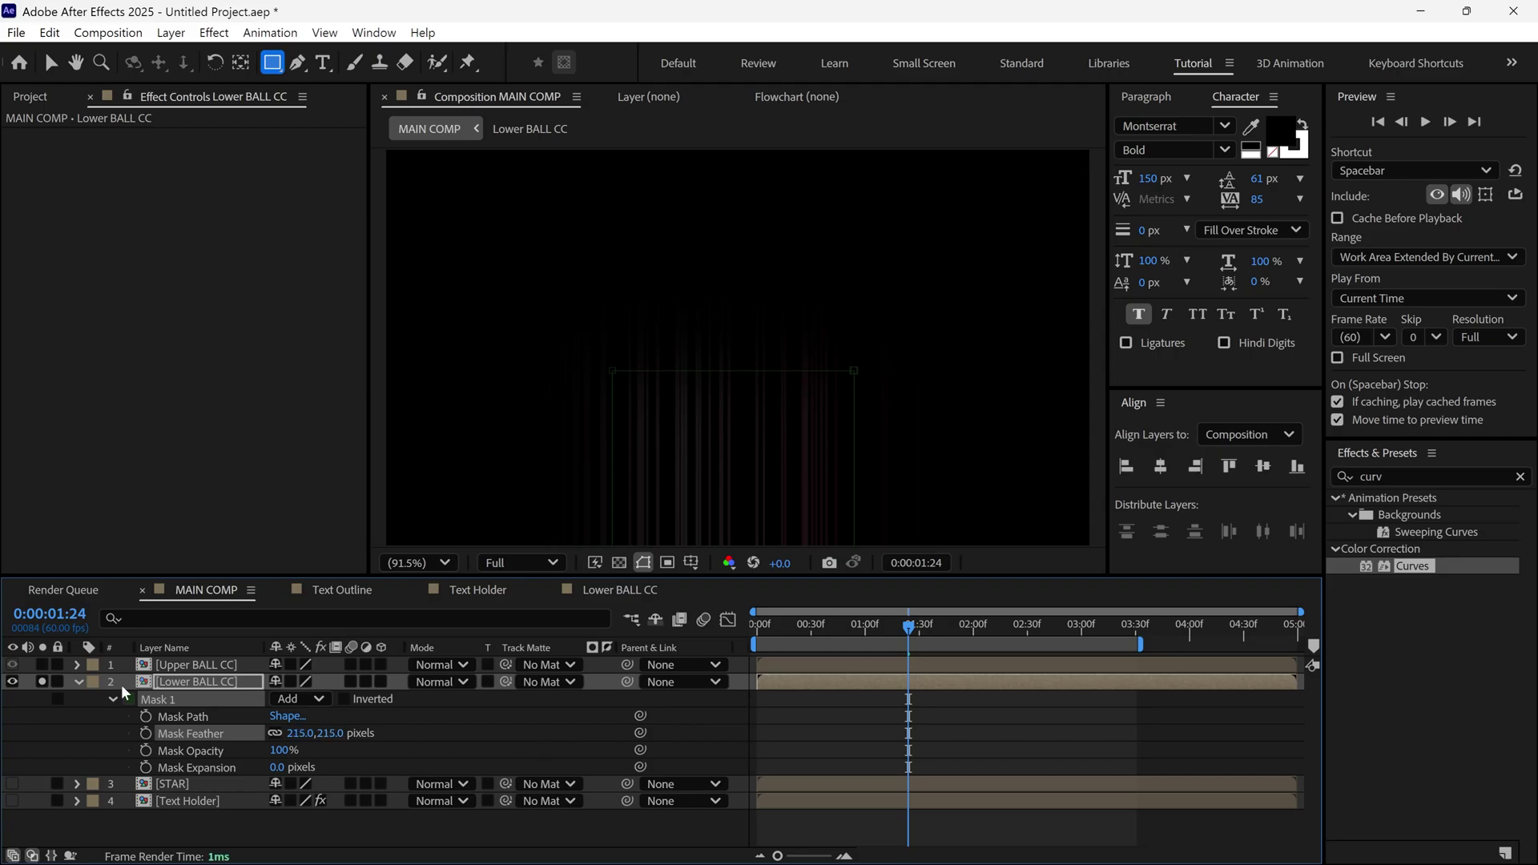
left_click(87, 693)
left_click(79, 681)
key("ctrl+Up")
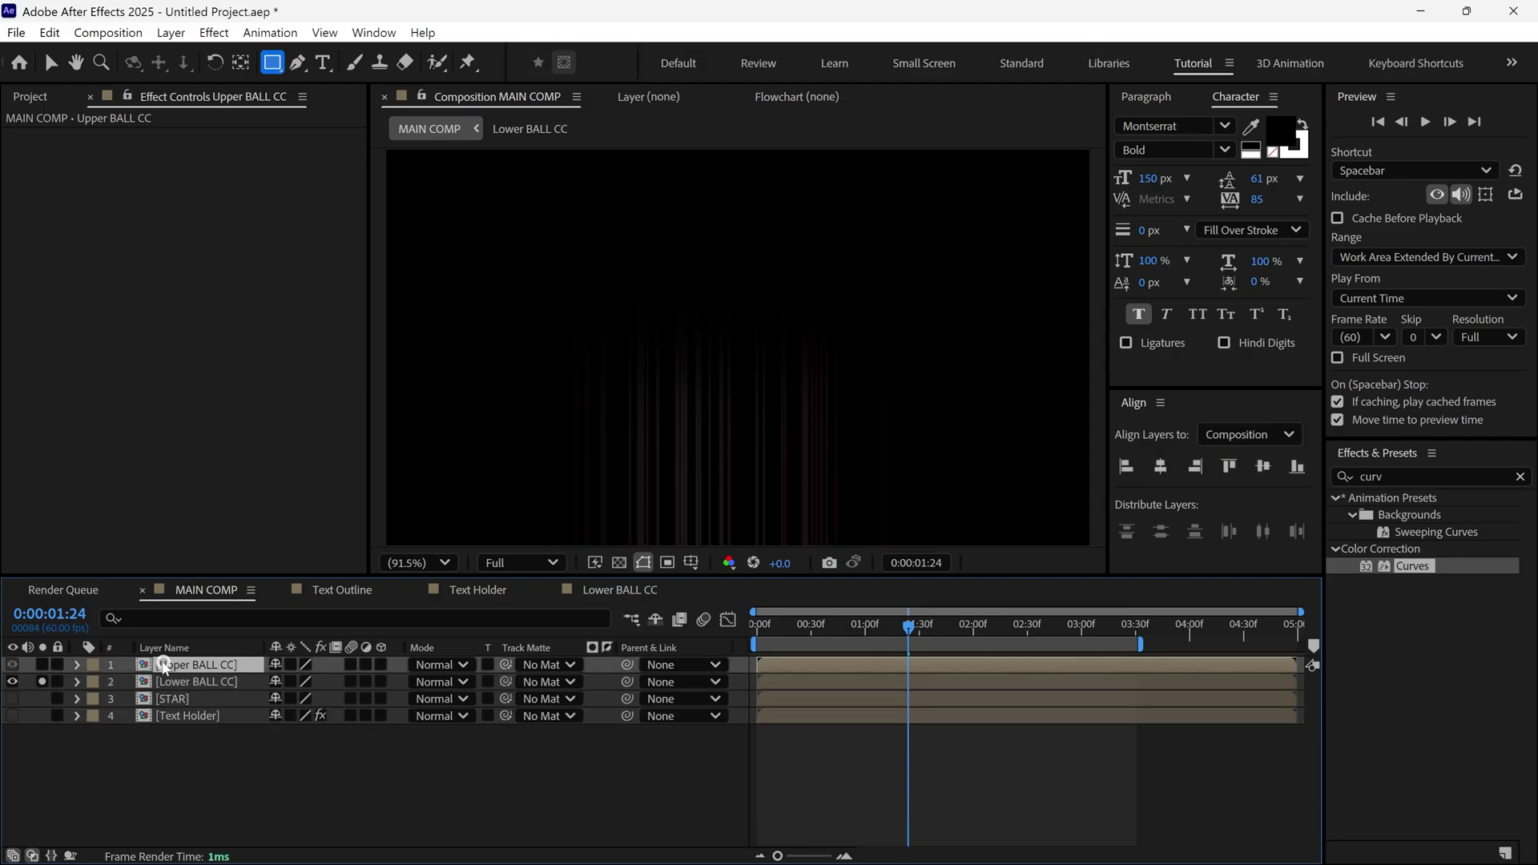
Step: Solo Upper BALL CC and mask it with an upper-middle rectangle feathered to 215 pixels
left_click(42, 682)
left_click(41, 663)
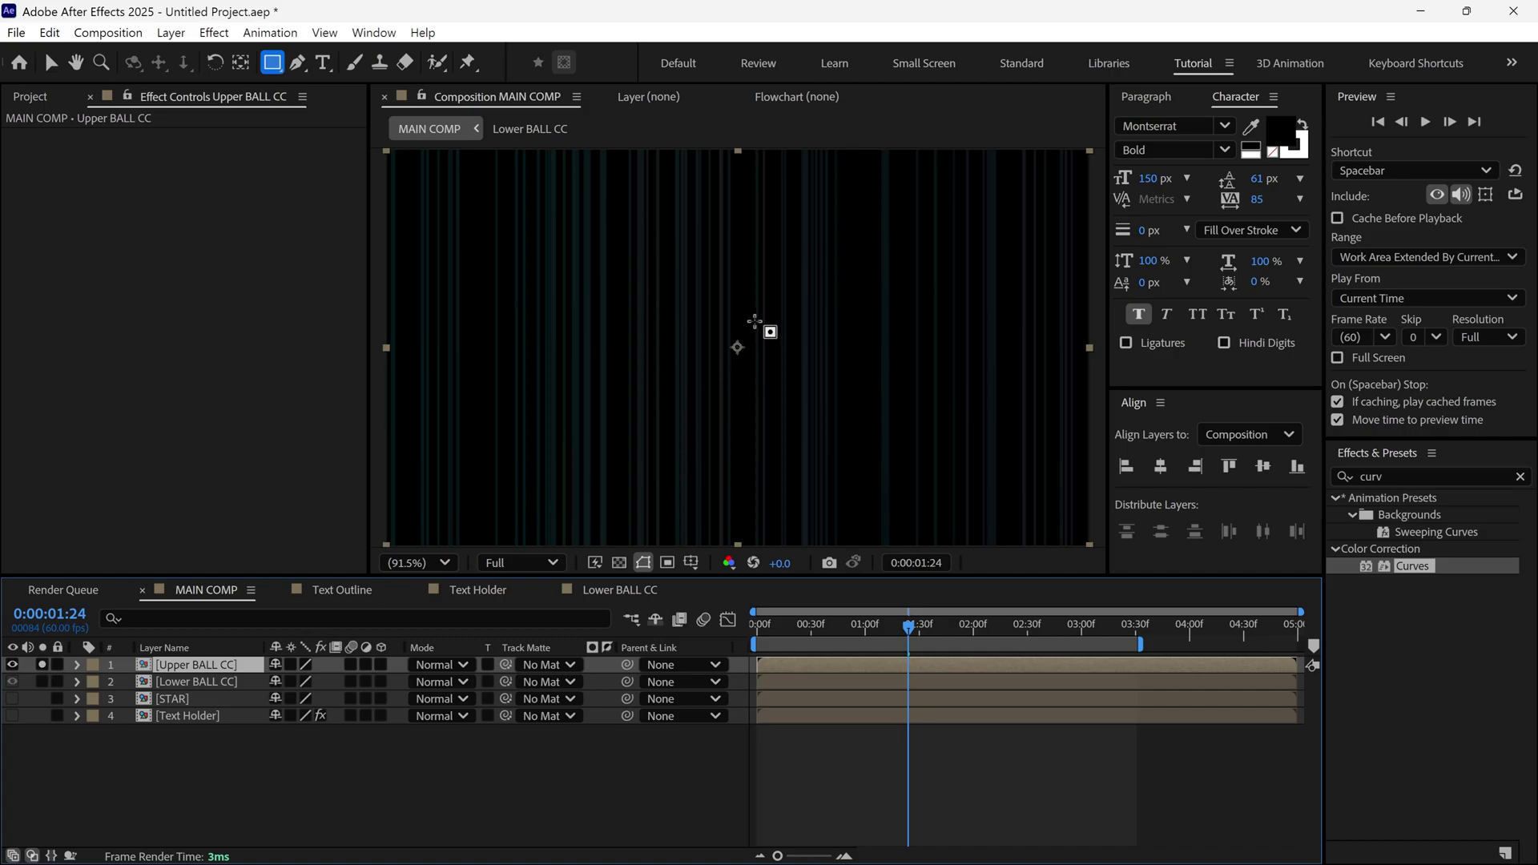
key("comma")
key("comma")
left_click_drag(670, 227, 829, 341)
key("m")
key("m")
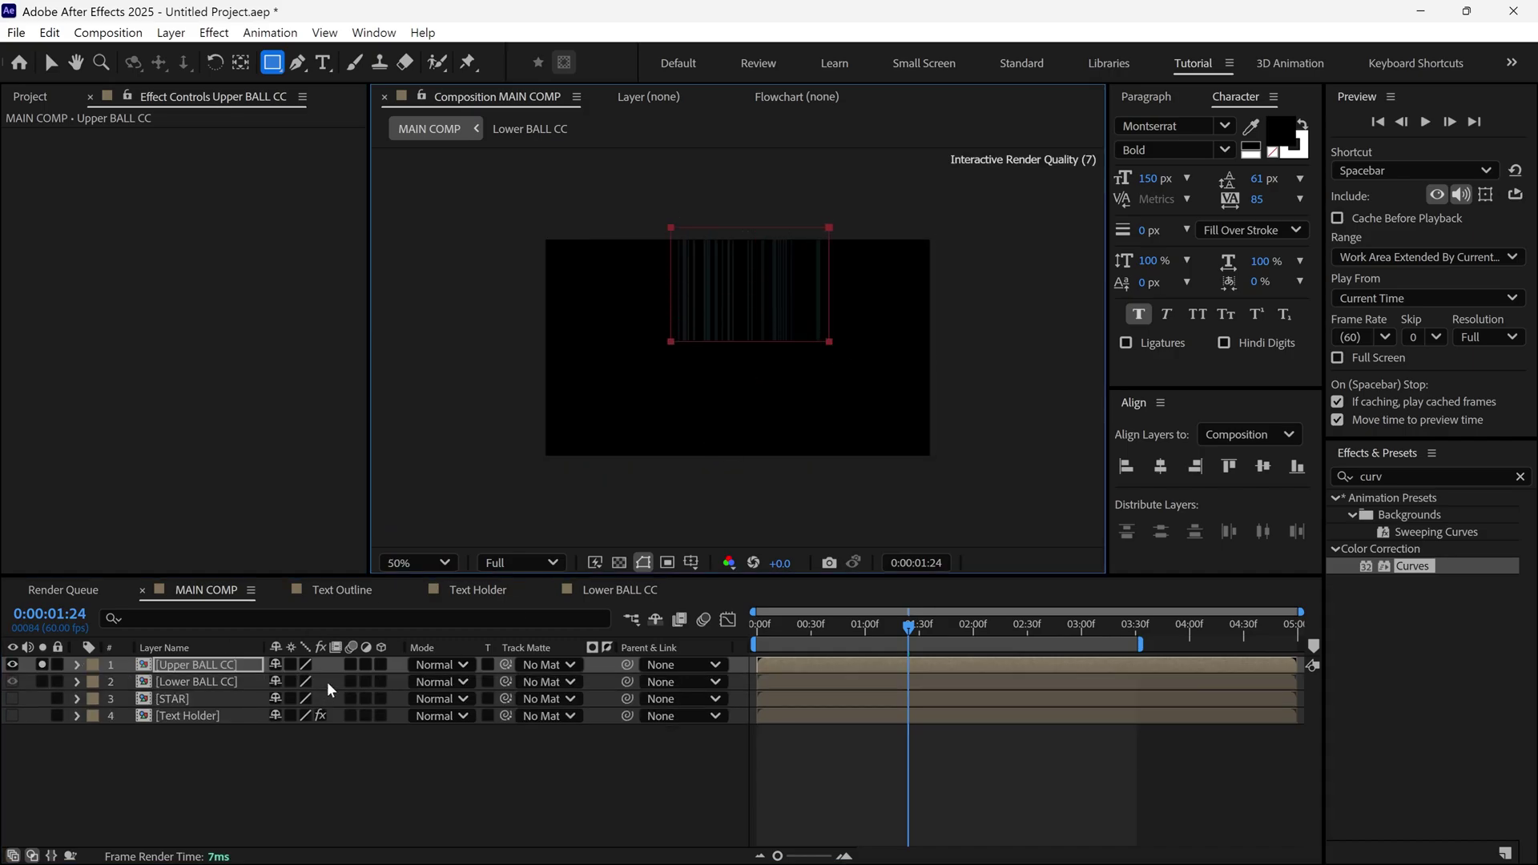
left_click(318, 716)
type("215")
key("Return")
left_click(78, 665)
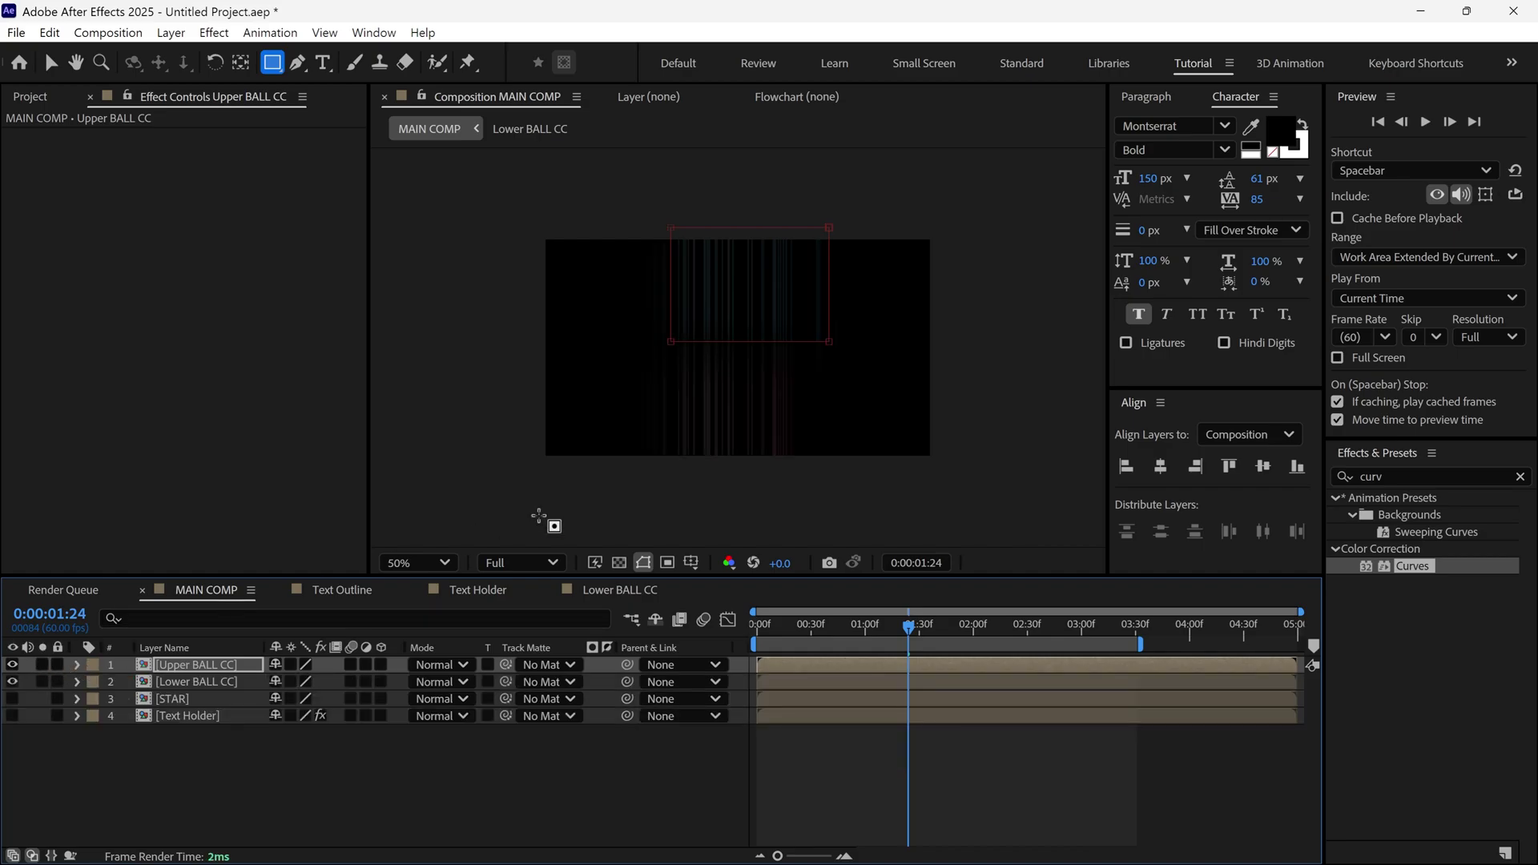
Step: Preview the masked line layers from the start and scrub through the opening second
key("period")
key("period")
key("Home")
key("comma")
key("space")
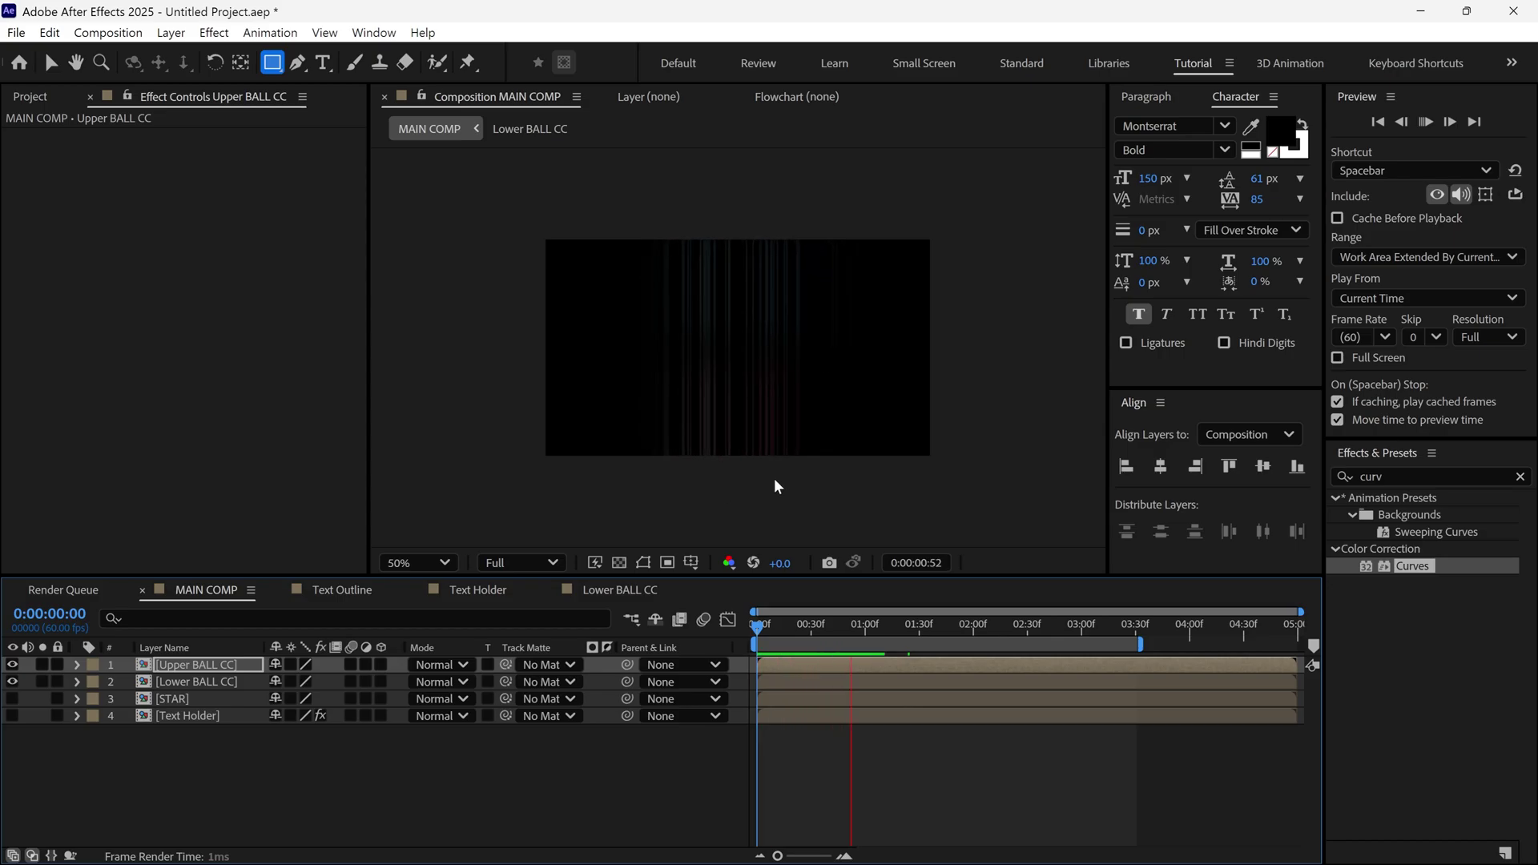
key("space")
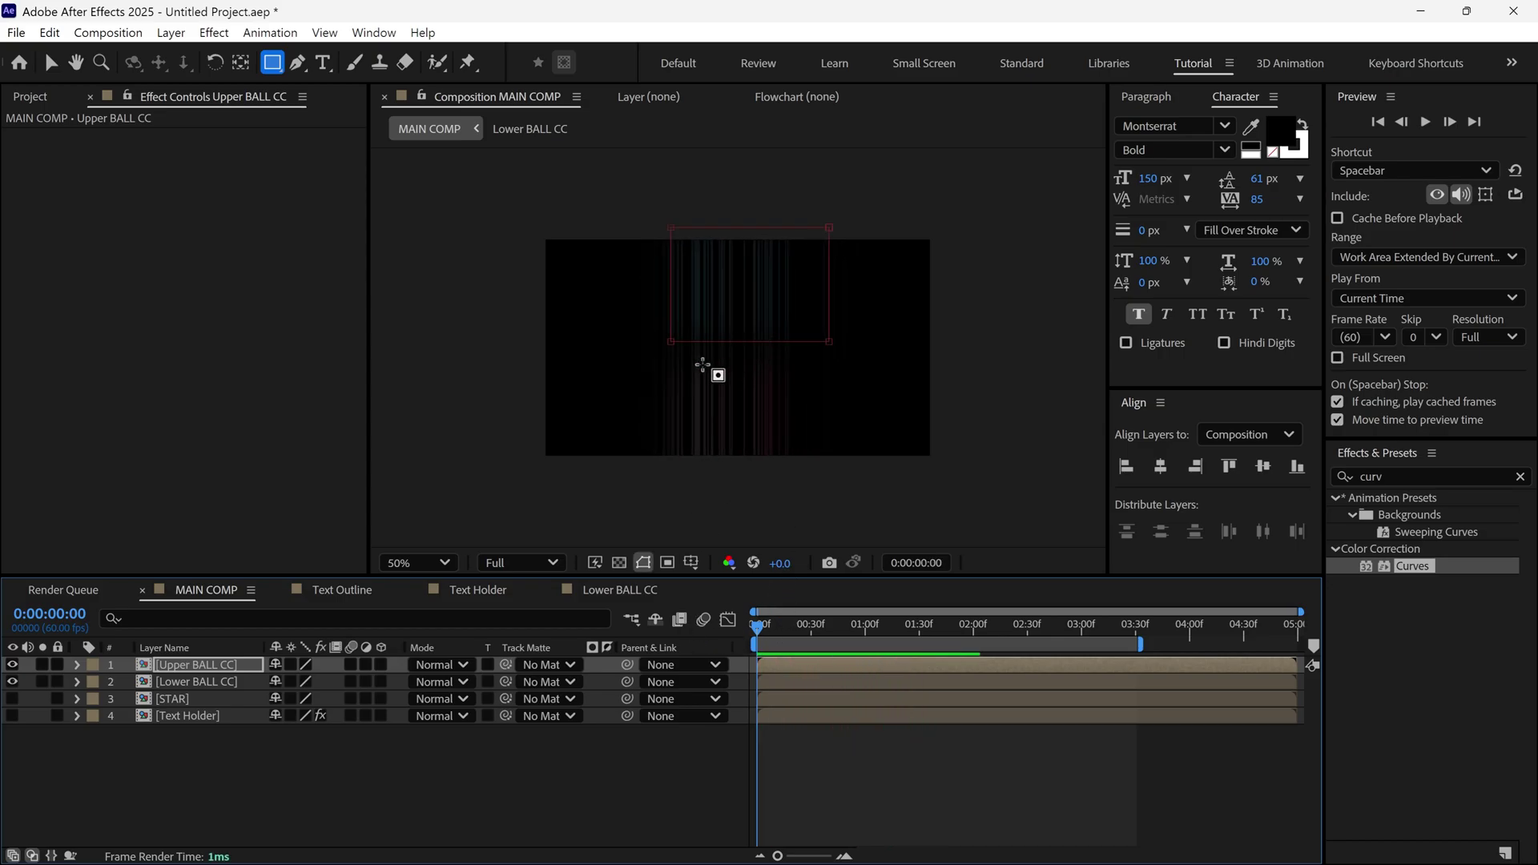
key("v")
left_click(671, 367)
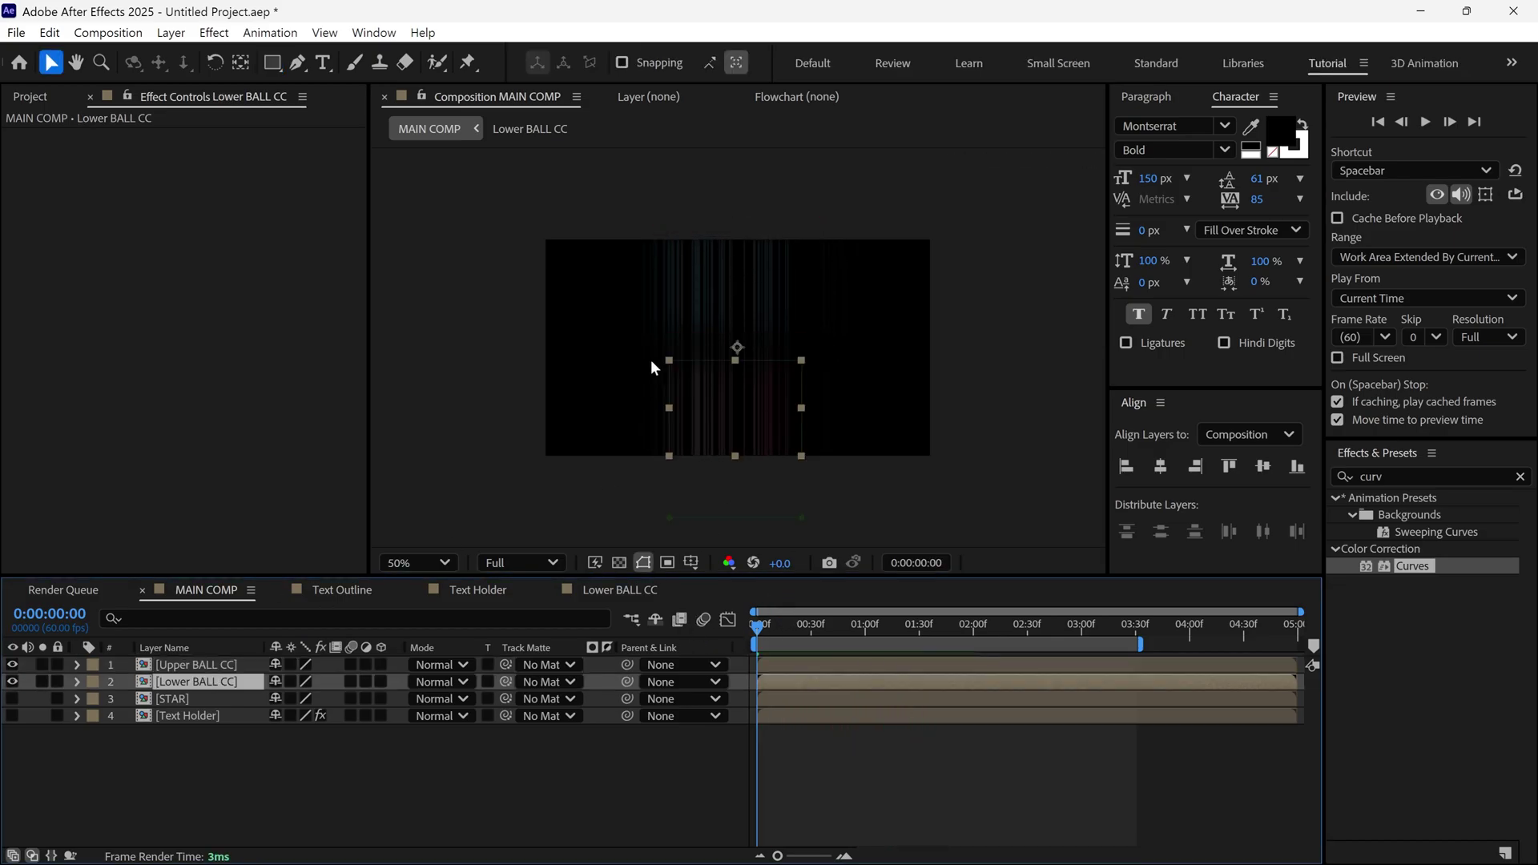
left_click(655, 228)
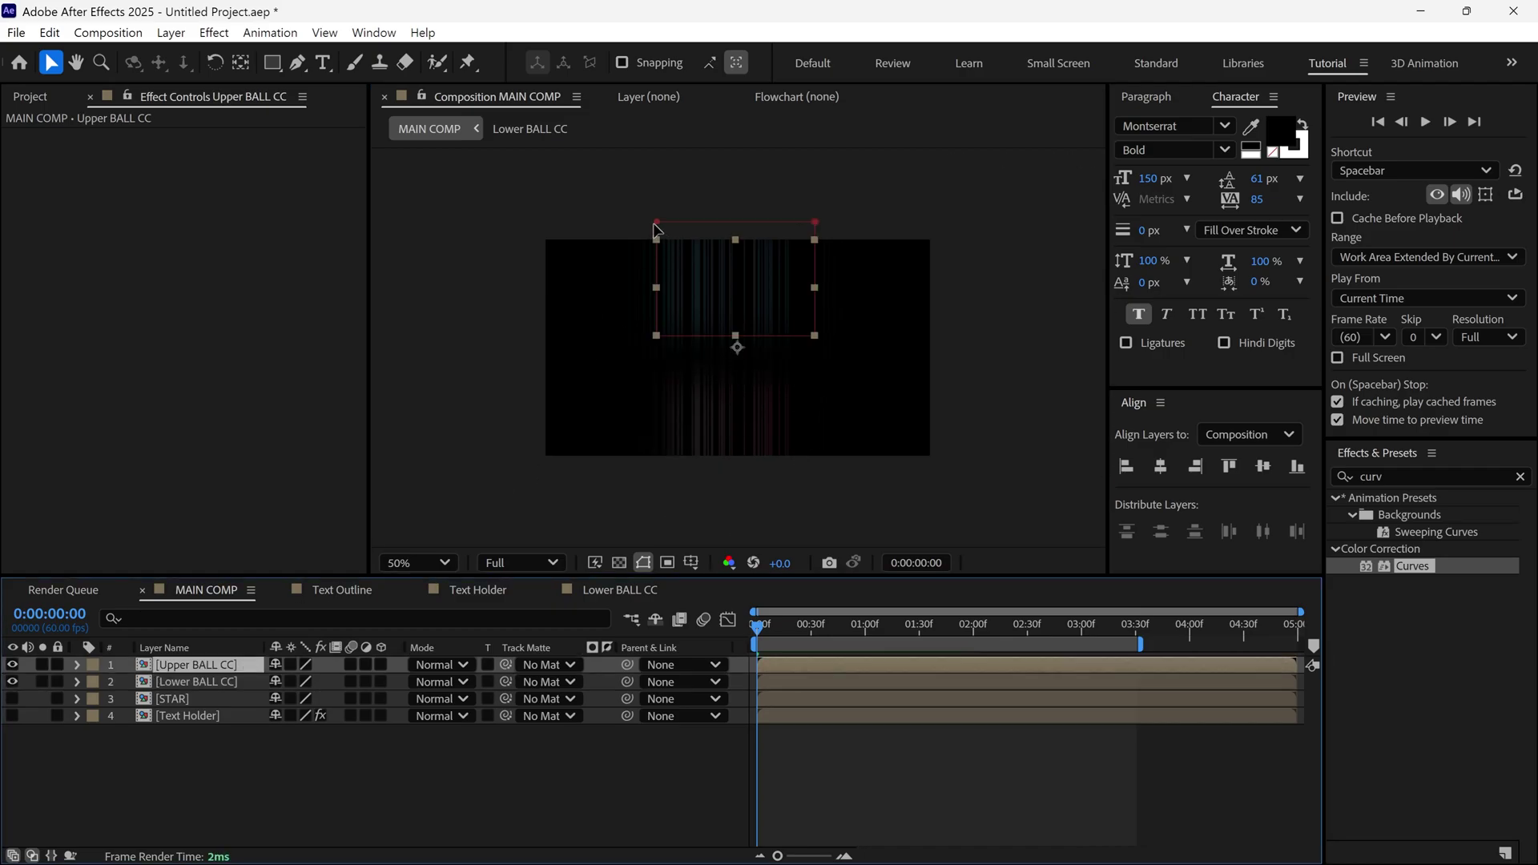
left_click(703, 405)
left_click(566, 785)
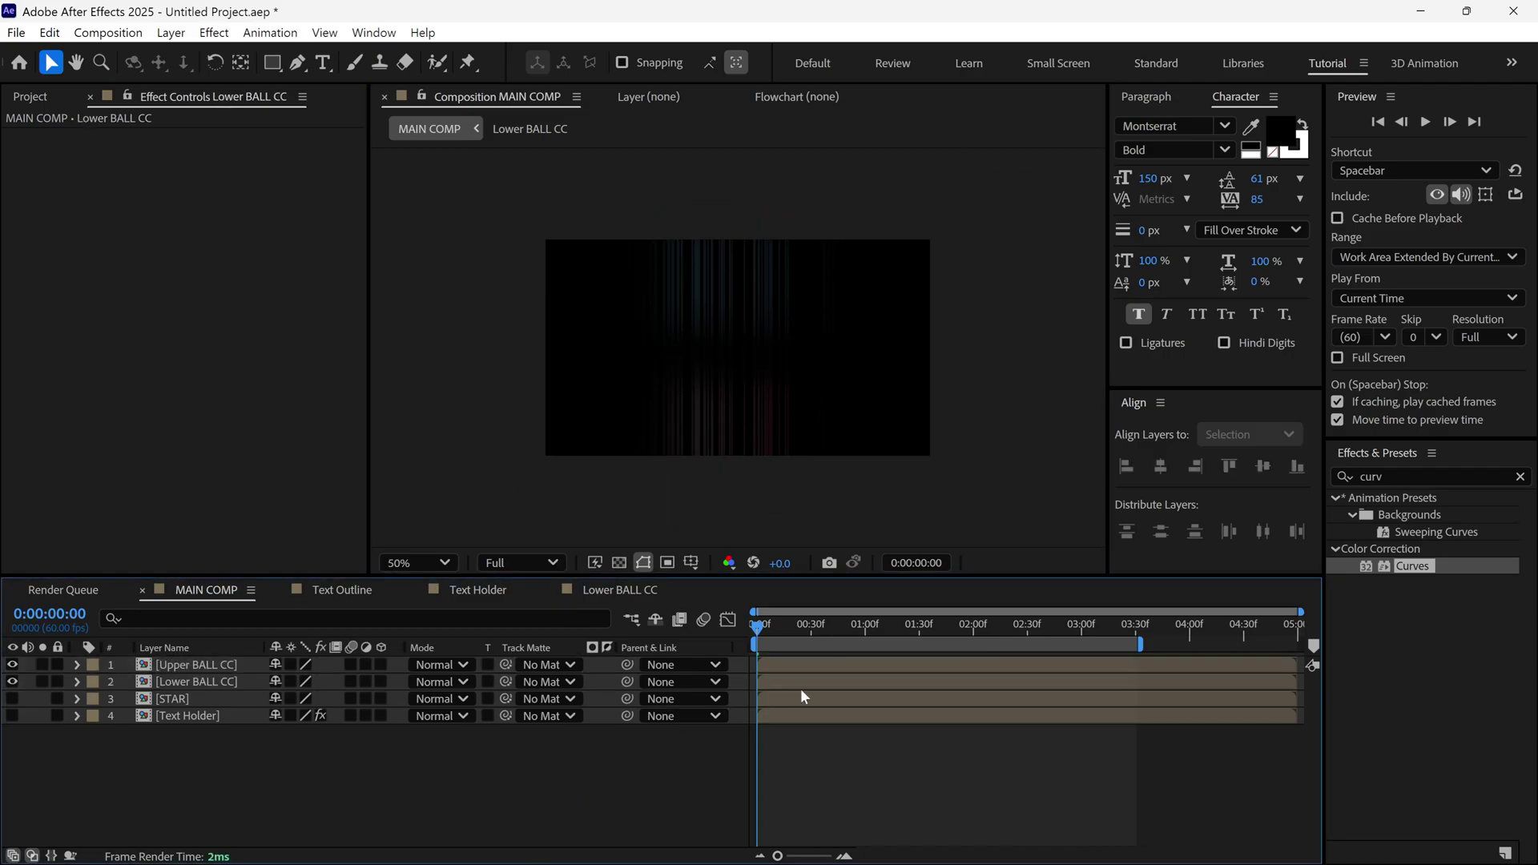
left_click_drag(788, 634, 1036, 660)
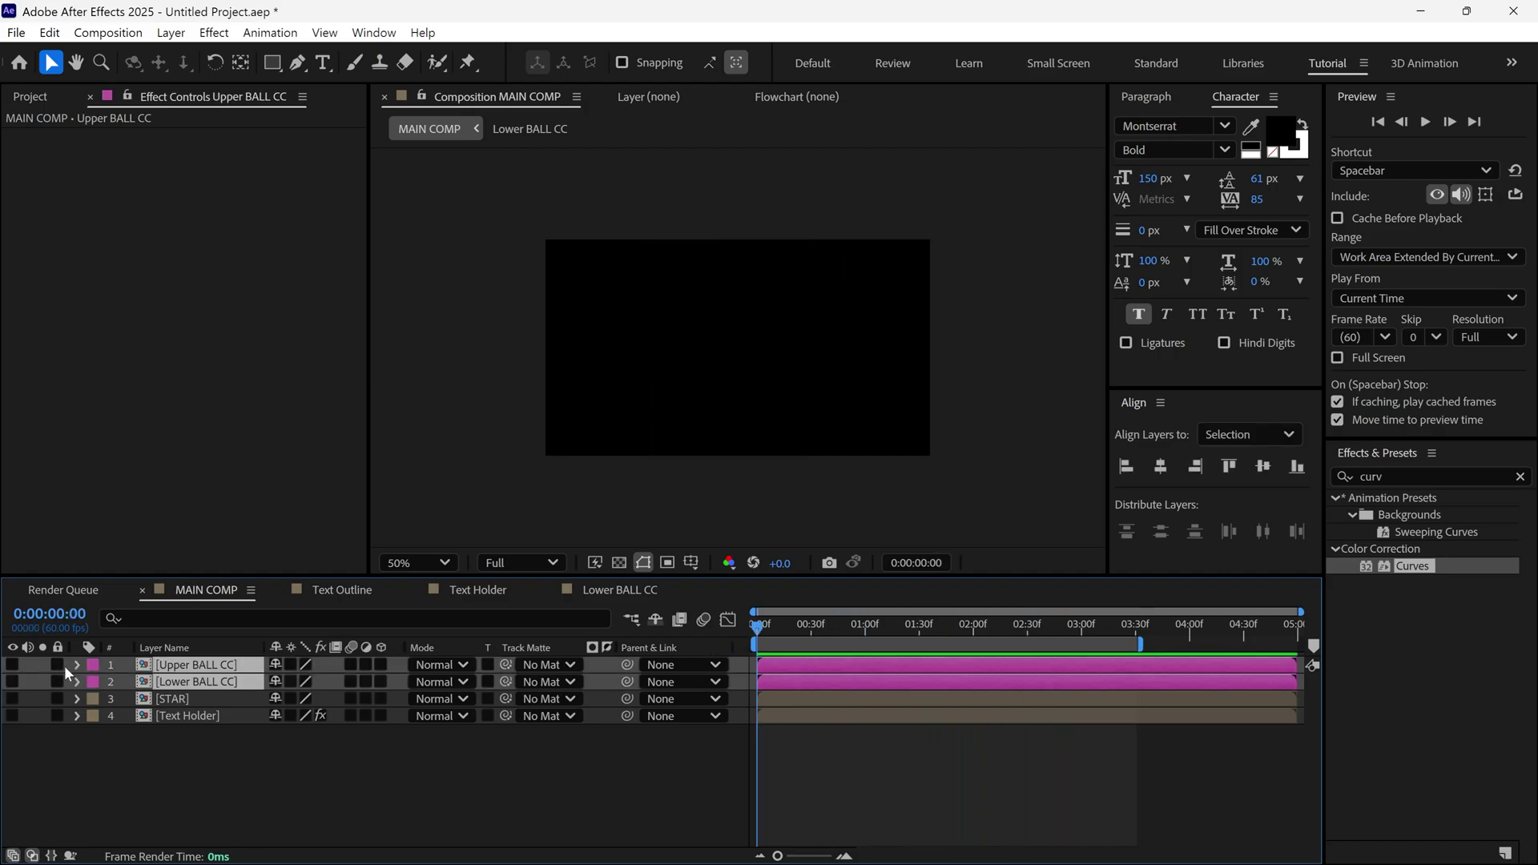
left_click_drag(64, 666, 63, 718)
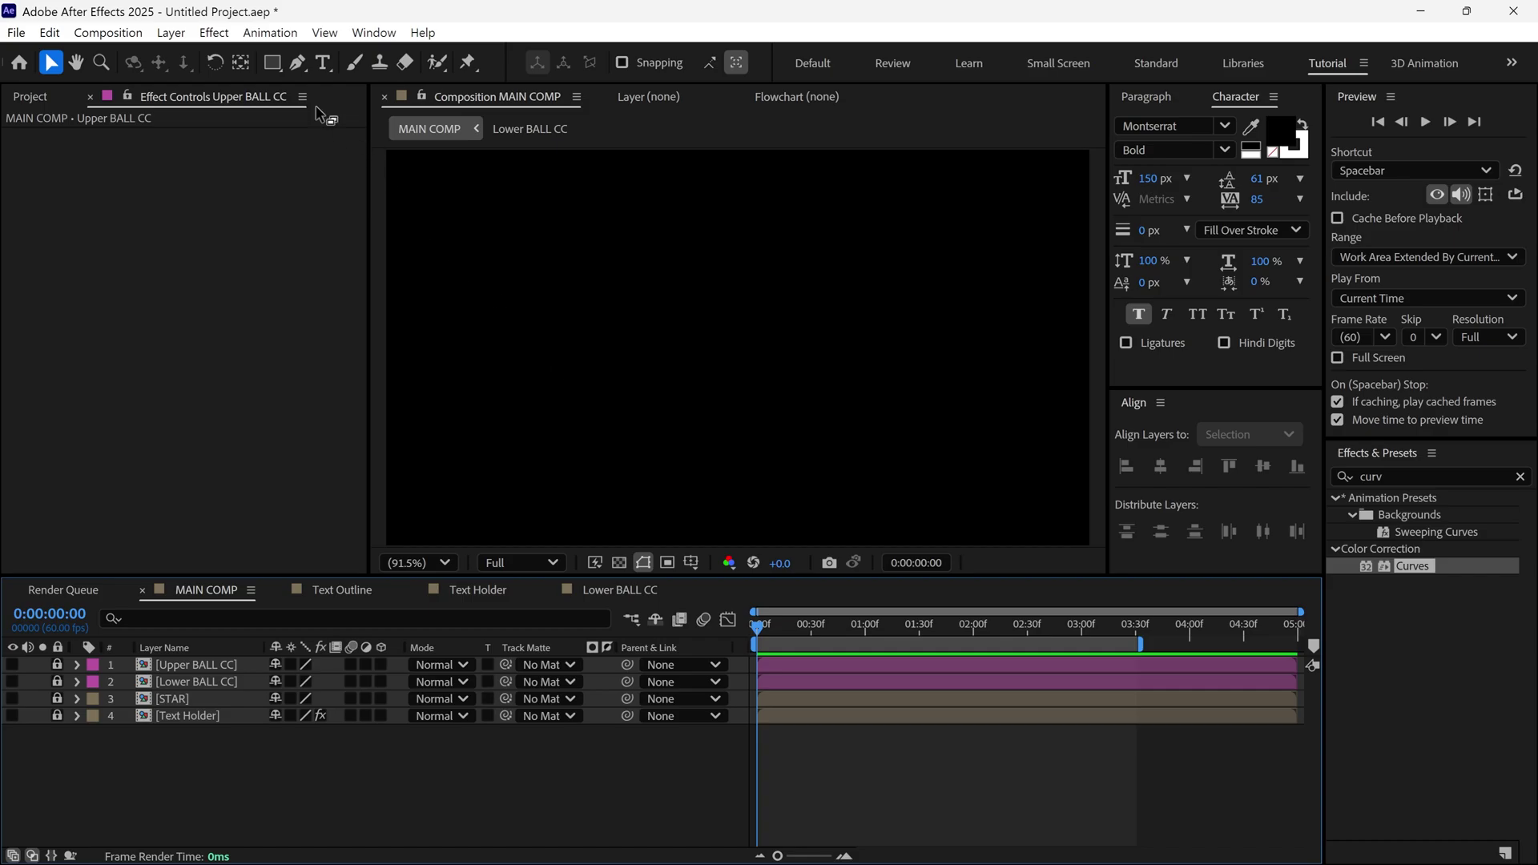
Step: Draw a bright red rectangle centred across the frame's middle and rename its layer 'red'
left_click(274, 64)
left_click(625, 62)
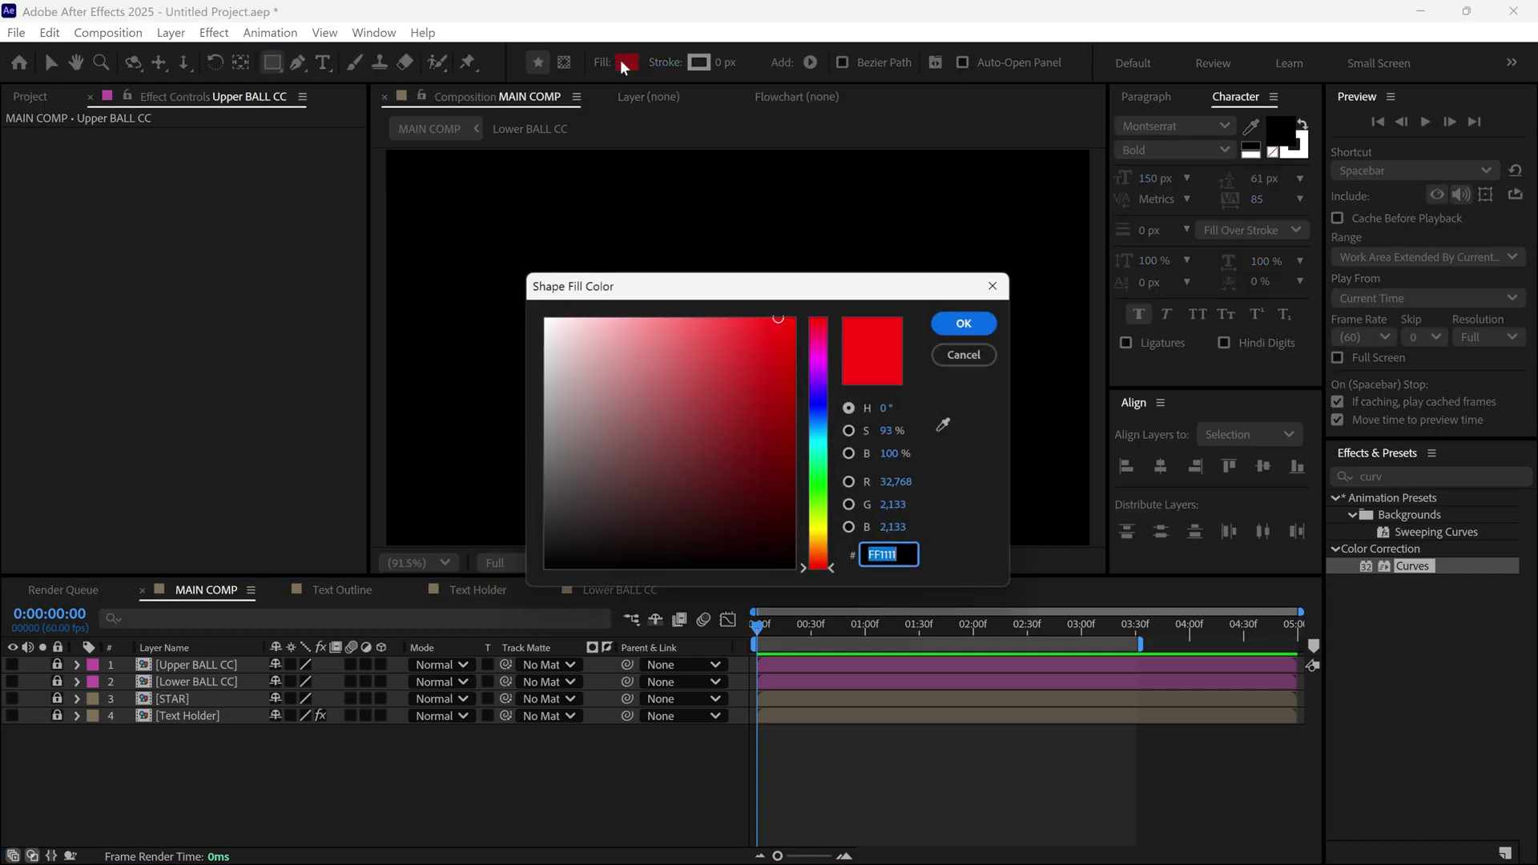
left_click(968, 321)
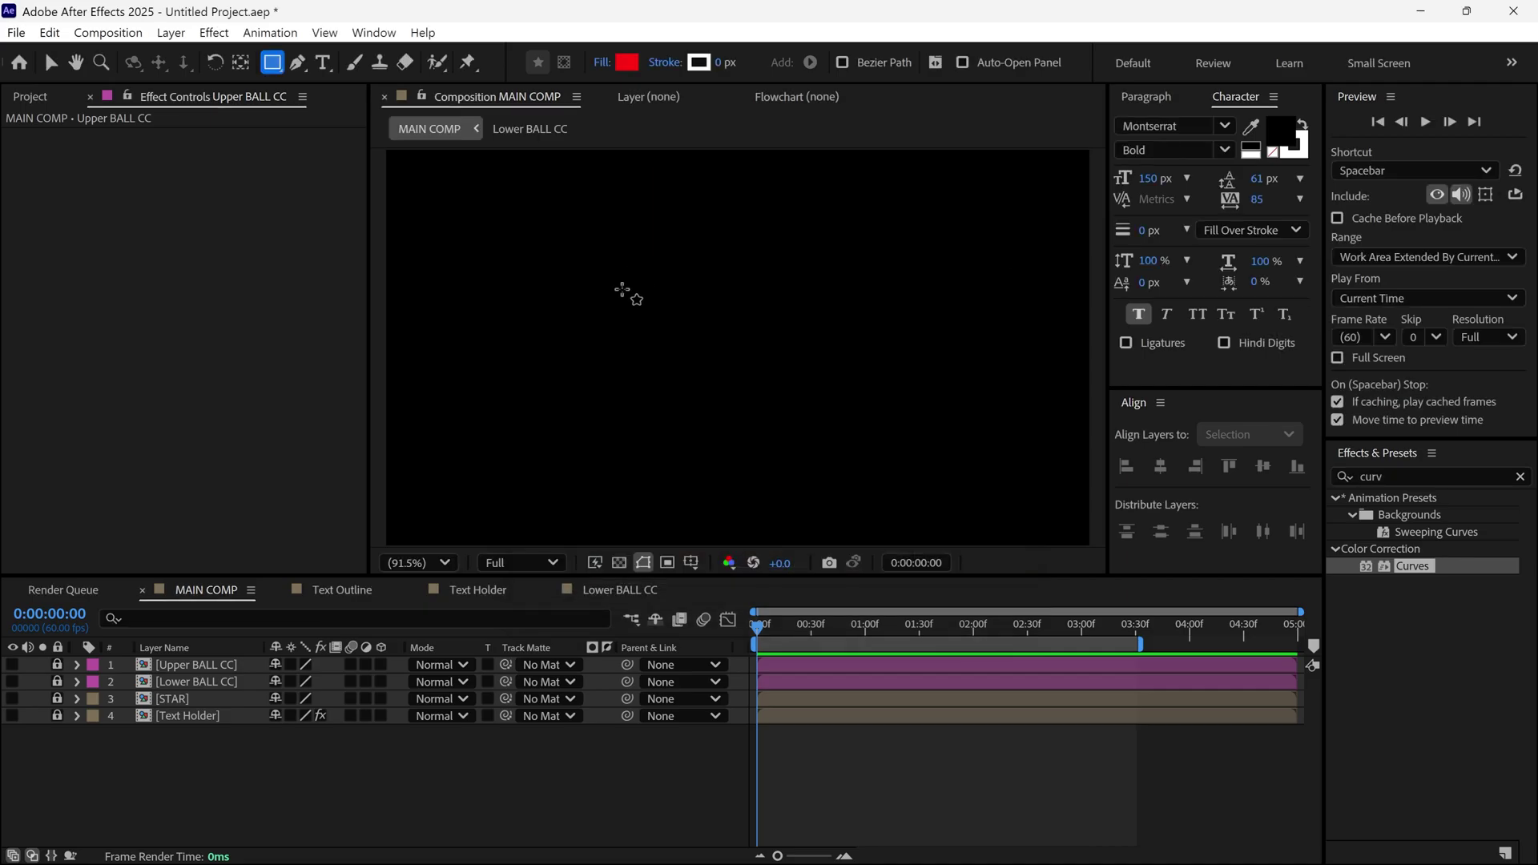
left_click_drag(483, 300, 1089, 446)
key("v")
left_click(1262, 466)
left_click_drag(786, 422, 786, 446)
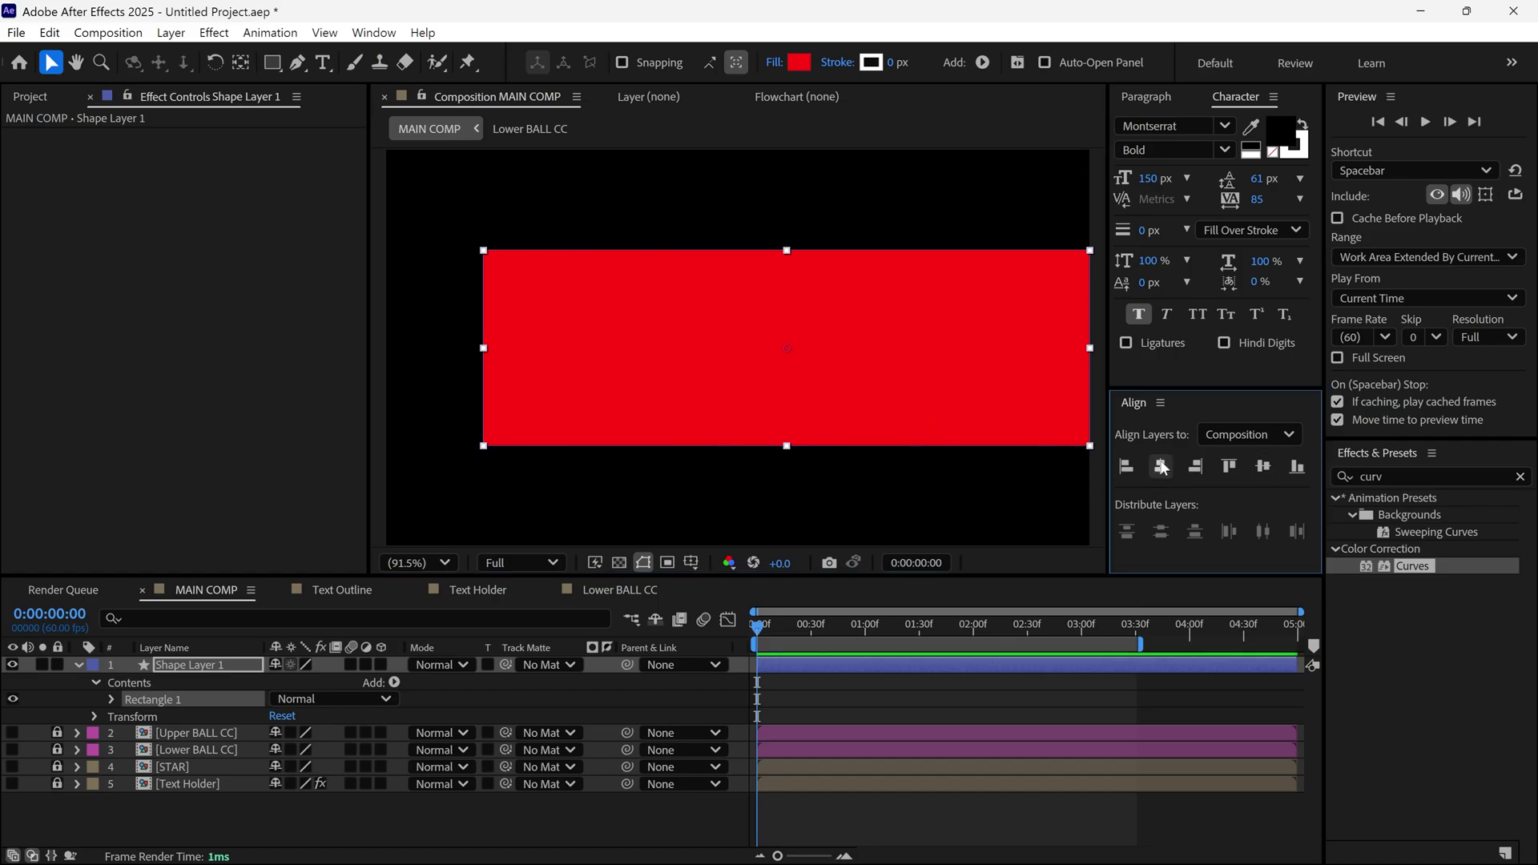
left_click(195, 669)
key("Return")
type("red")
key("Return")
Step: Apply Linear Wipe to the red layer with 63% Transition Completion and 680 feather
left_click(1361, 477)
type("linear wipe")
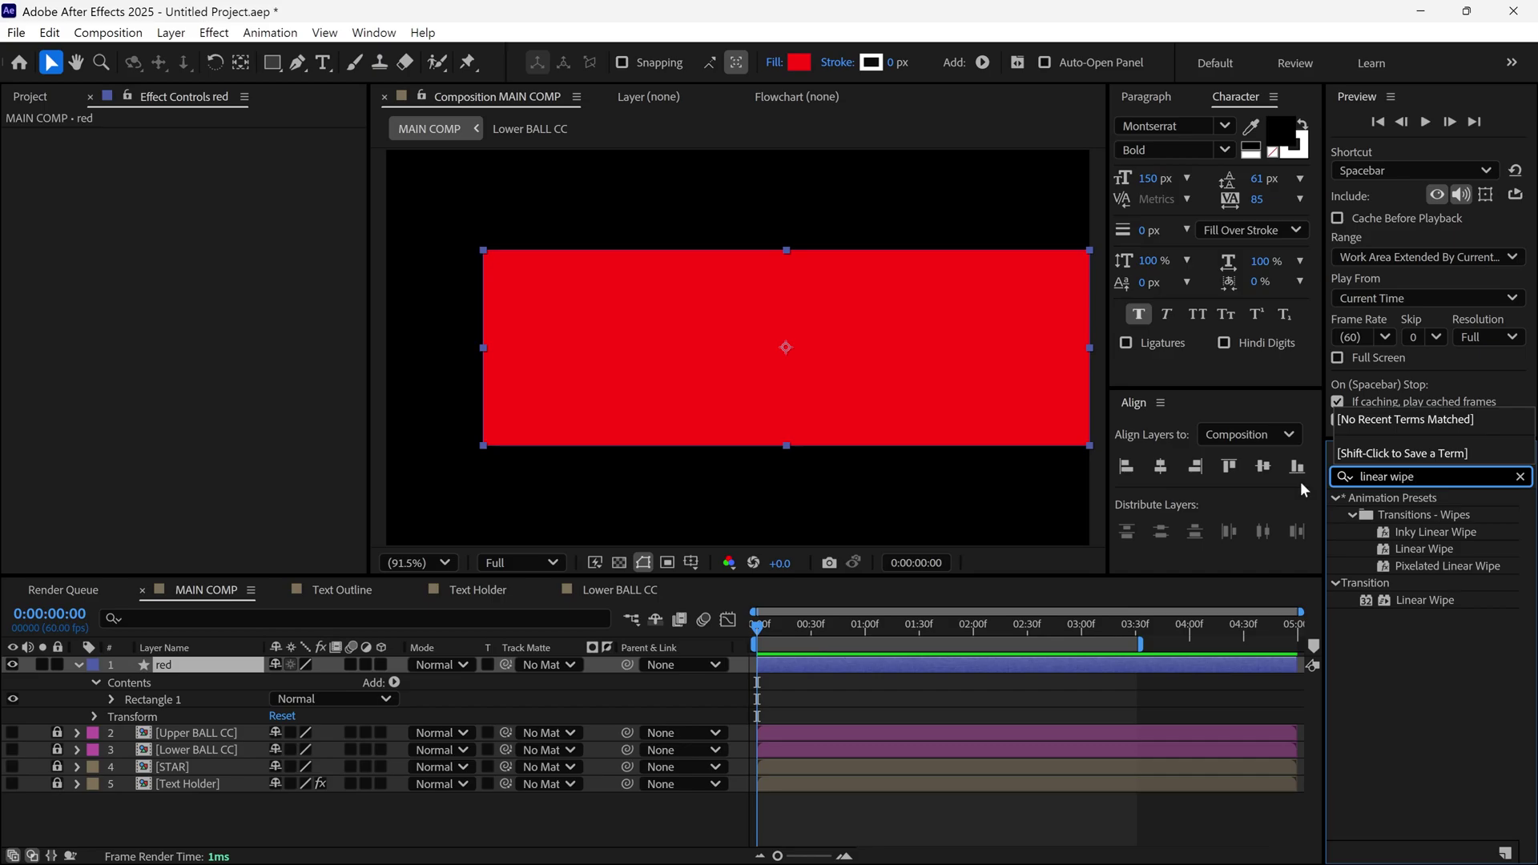
left_click_drag(1377, 606, 857, 376)
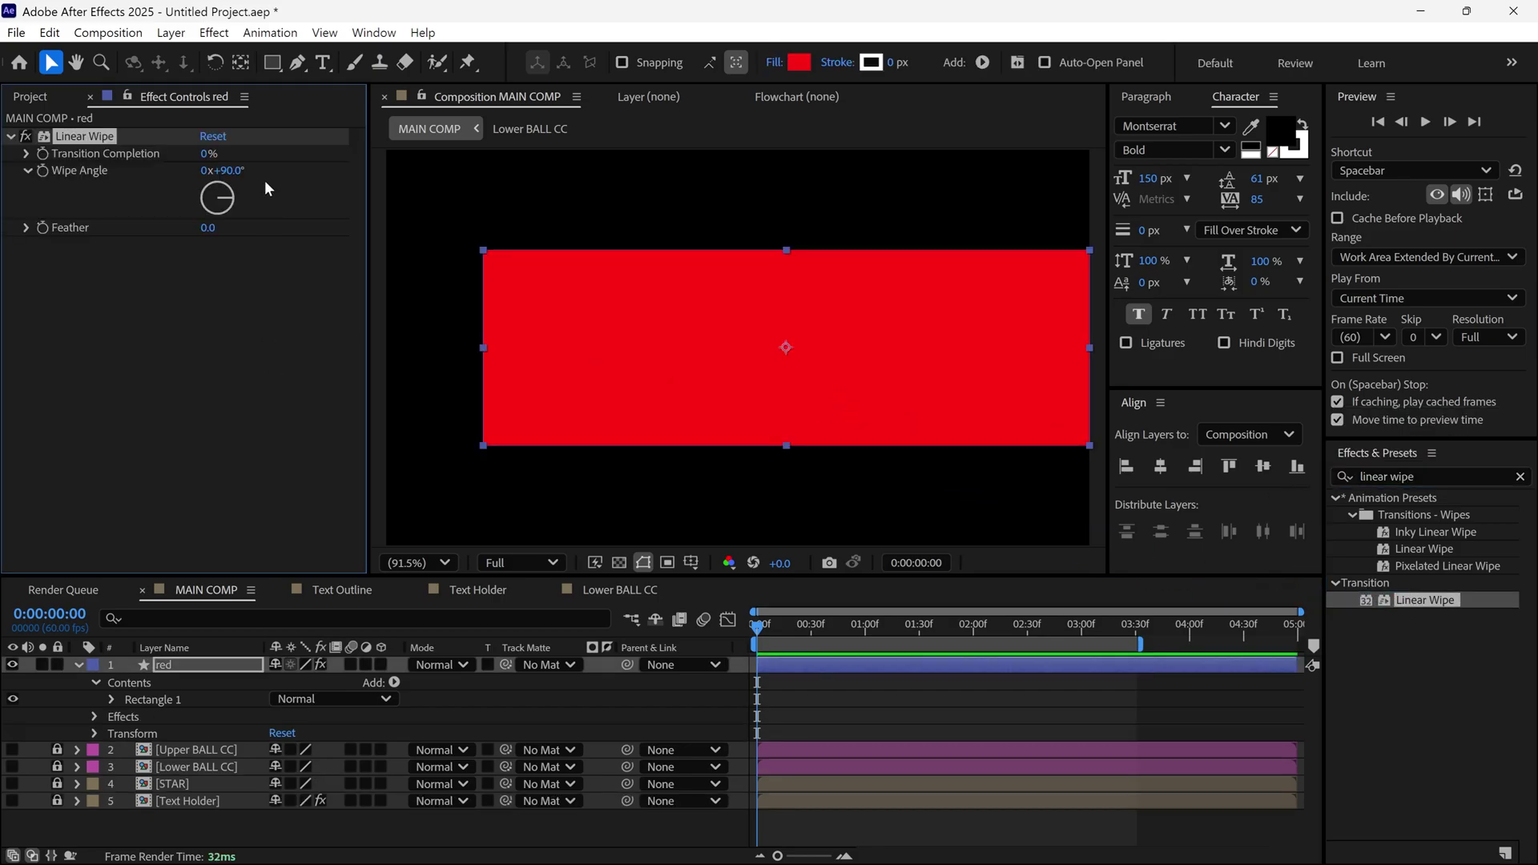
left_click(209, 154)
type("50")
key("Return")
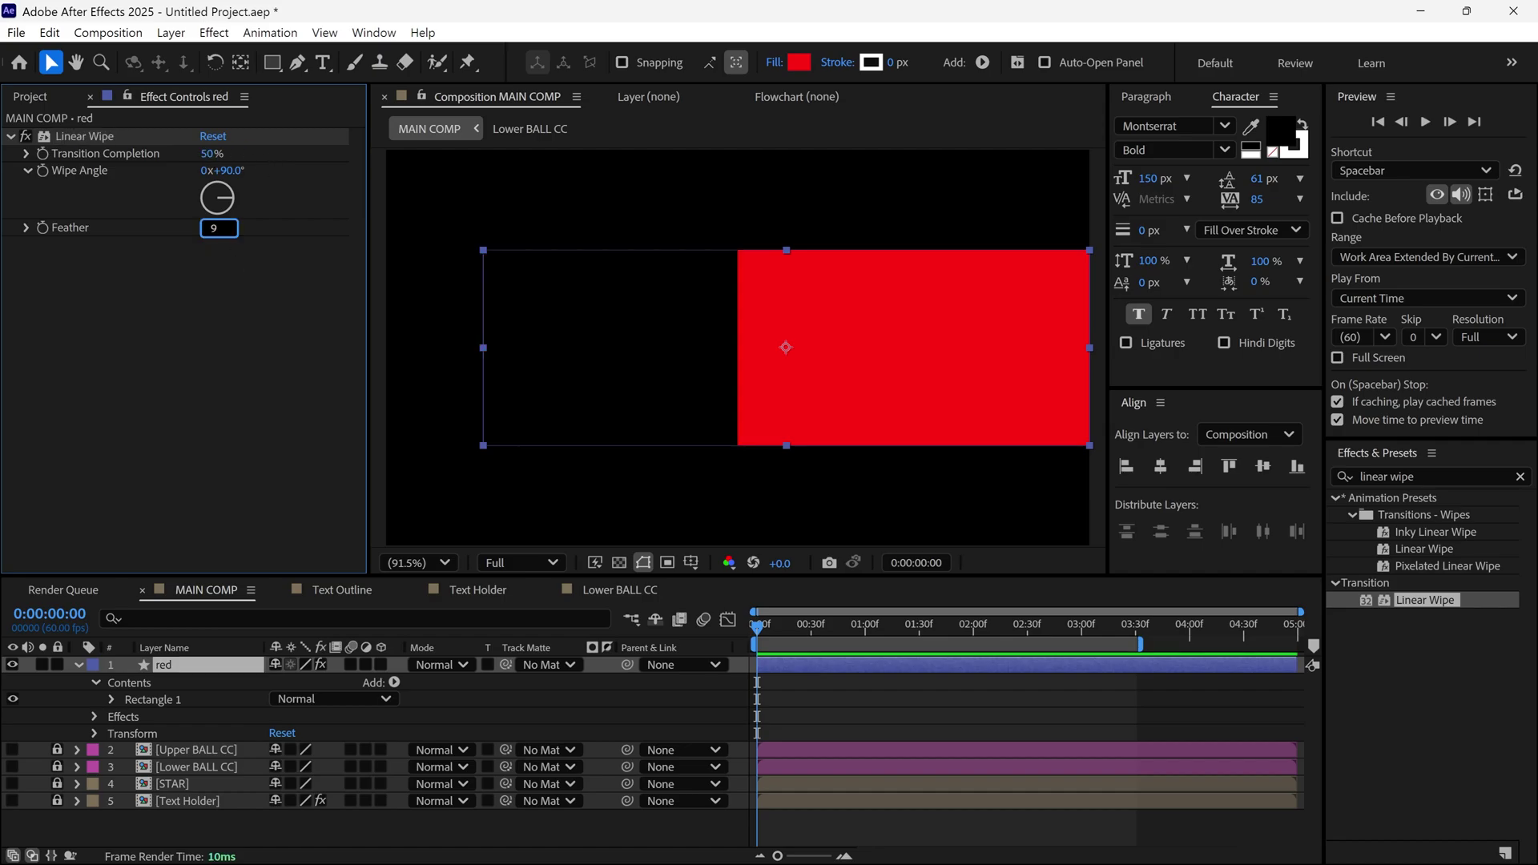
type("900")
key("Return")
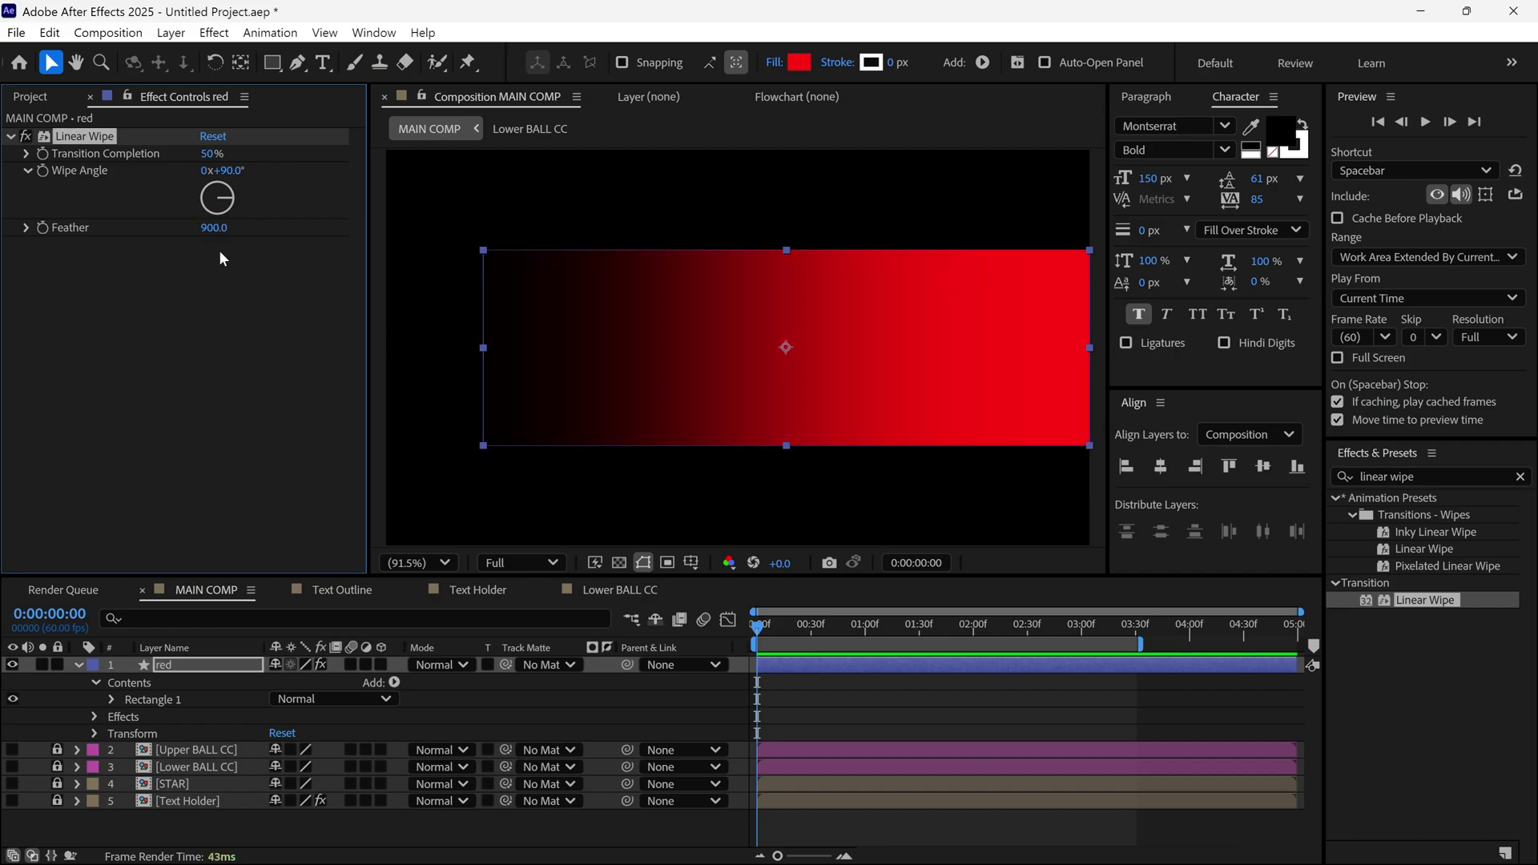
left_click_drag(214, 227, 253, 222)
left_click_drag(5, 211, 216, 210)
left_click_drag(212, 152, 310, 170)
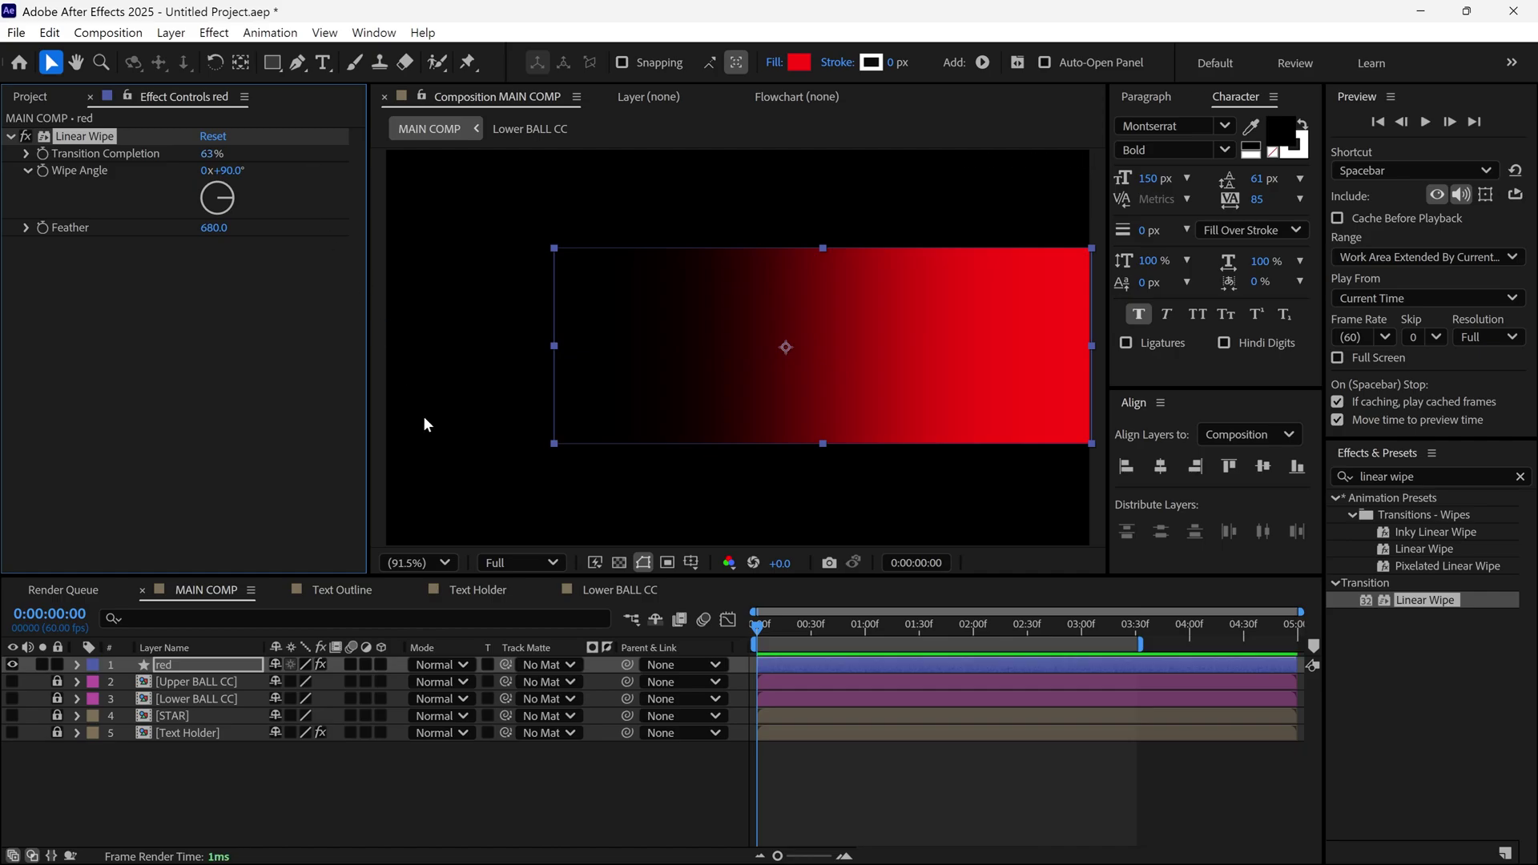
left_click(447, 745)
Step: Apply Block Dissolve to the red layer with 70% Transition Completion
left_click(1409, 476)
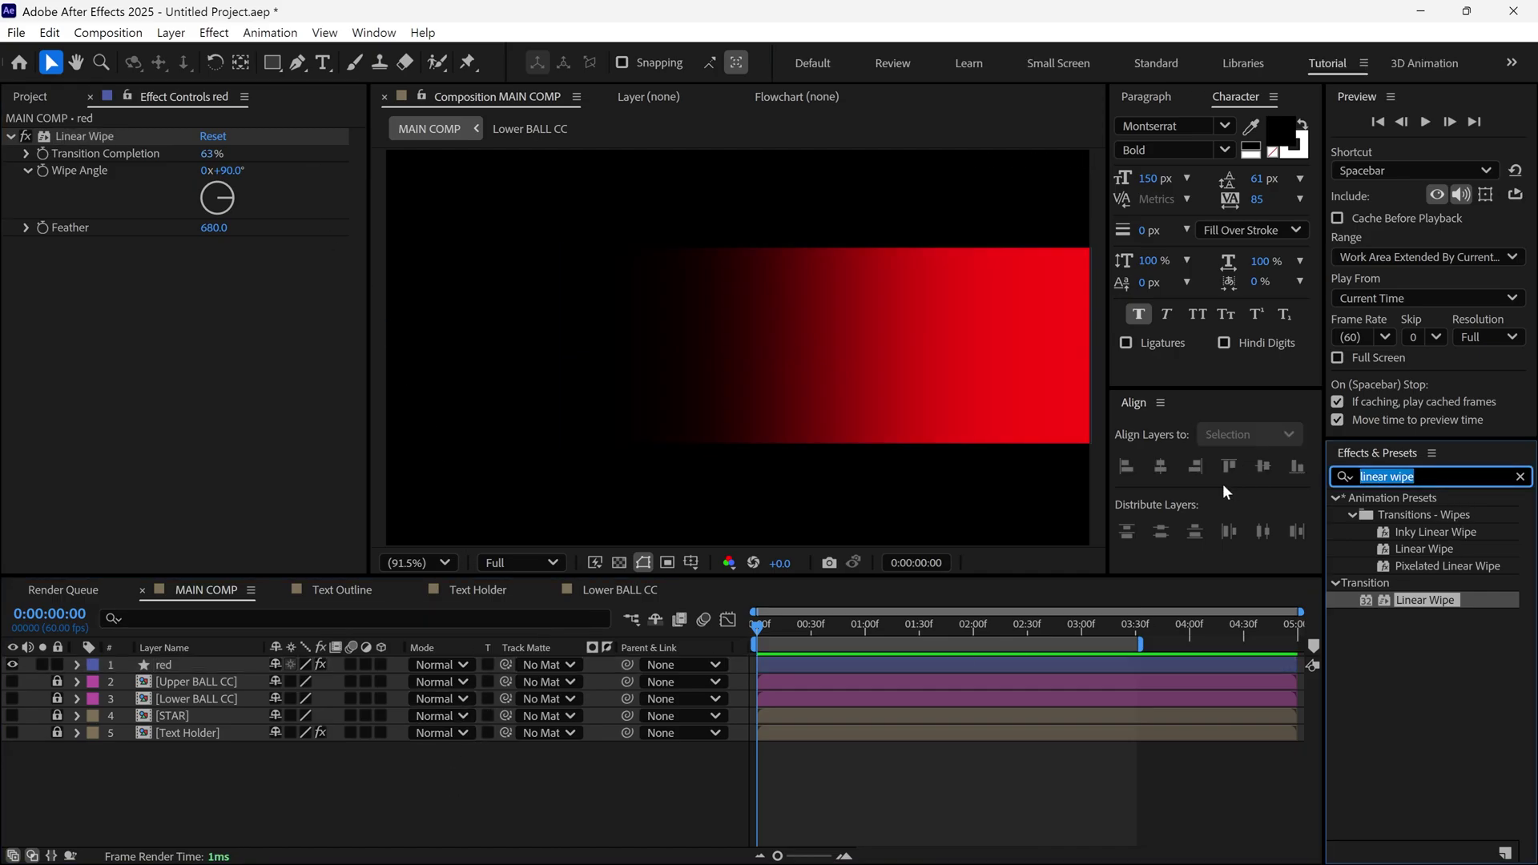
type("block")
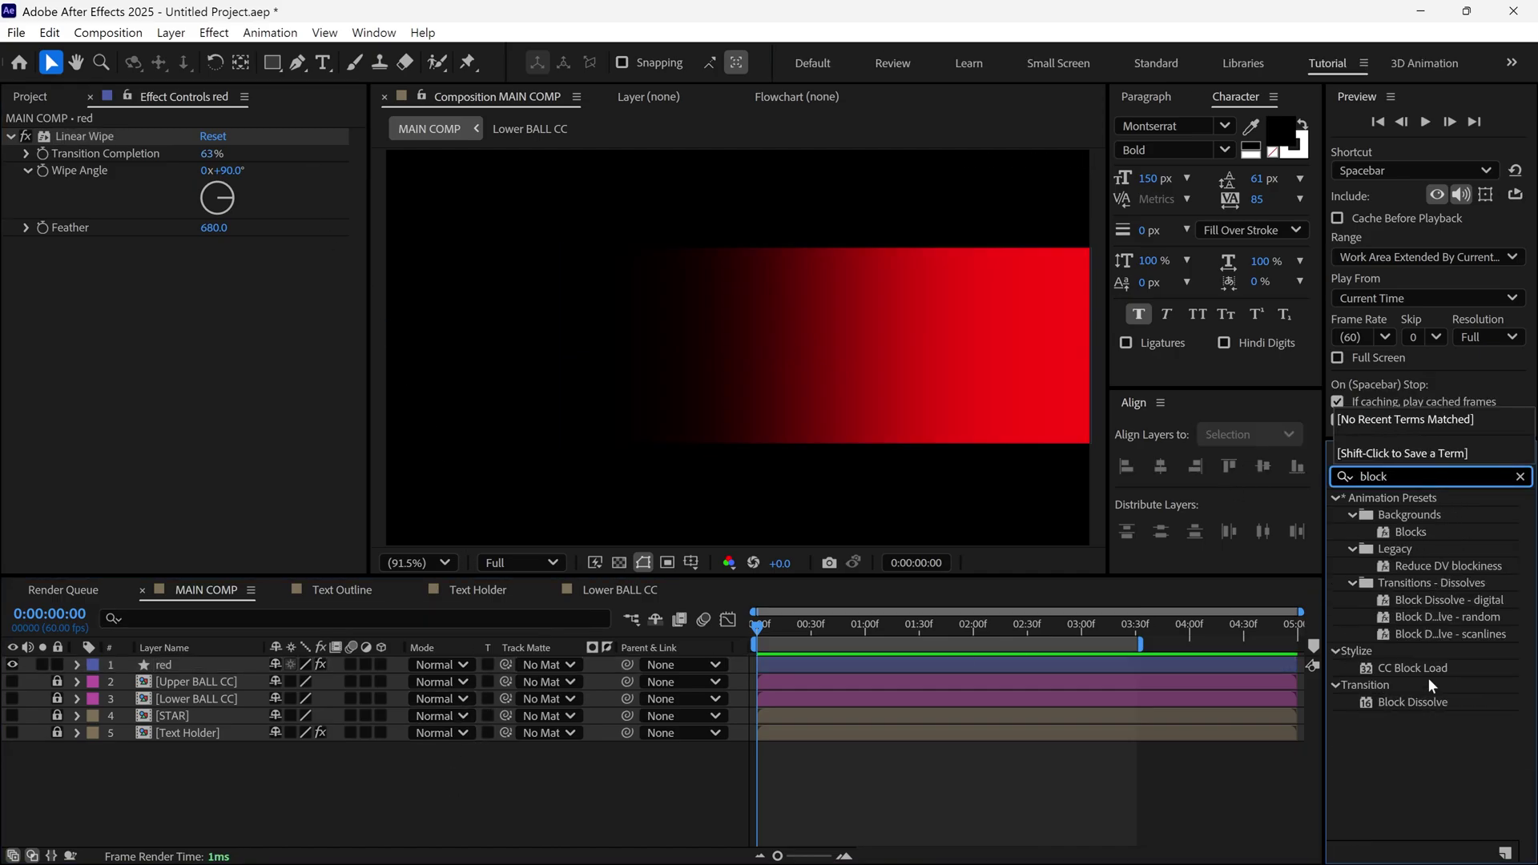
left_click_drag(1439, 704, 832, 386)
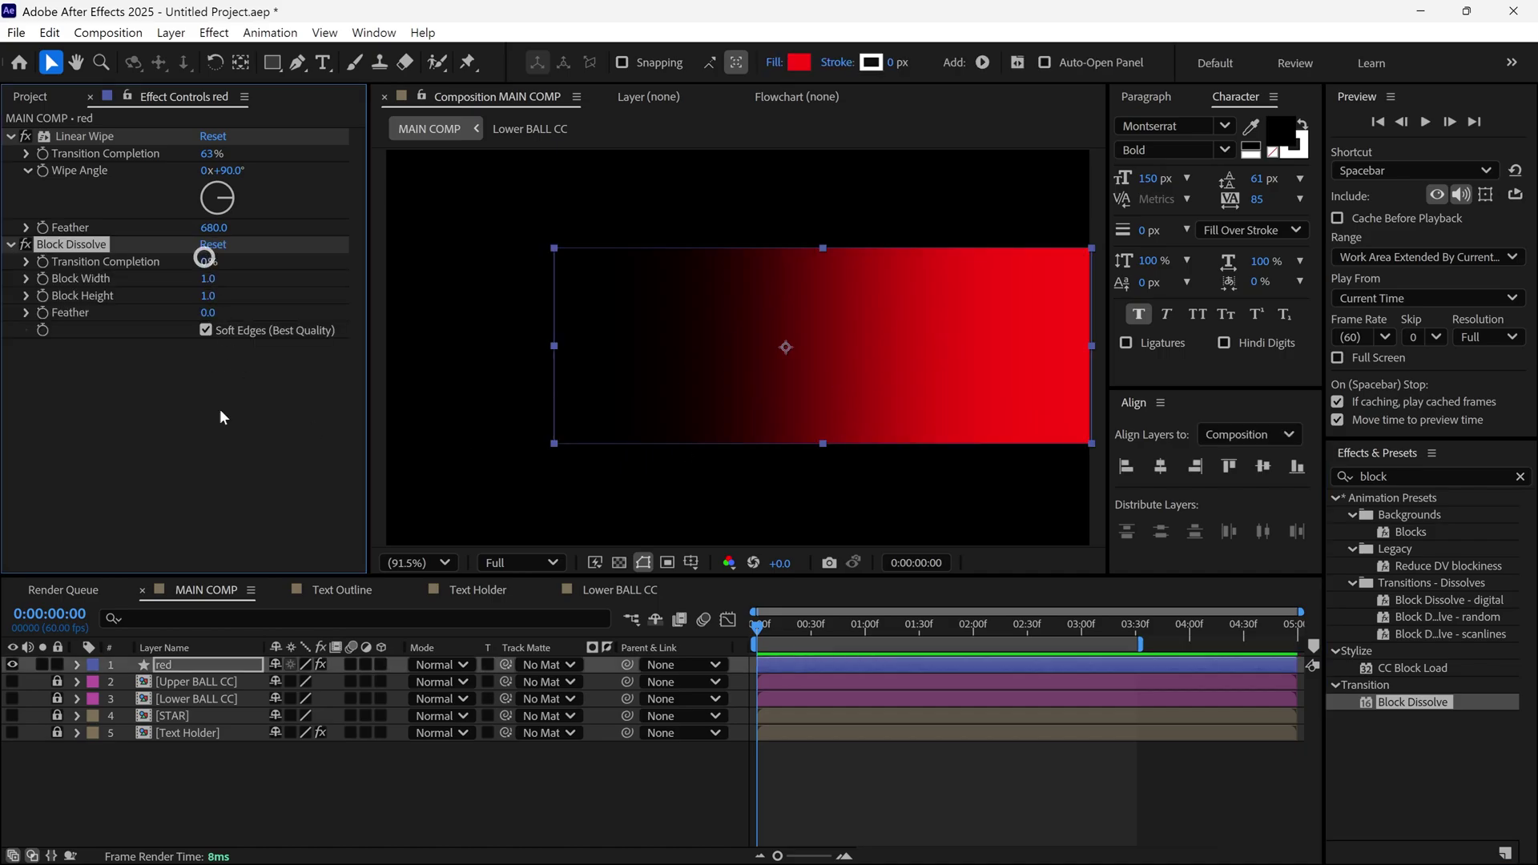
left_click(210, 262)
type("70")
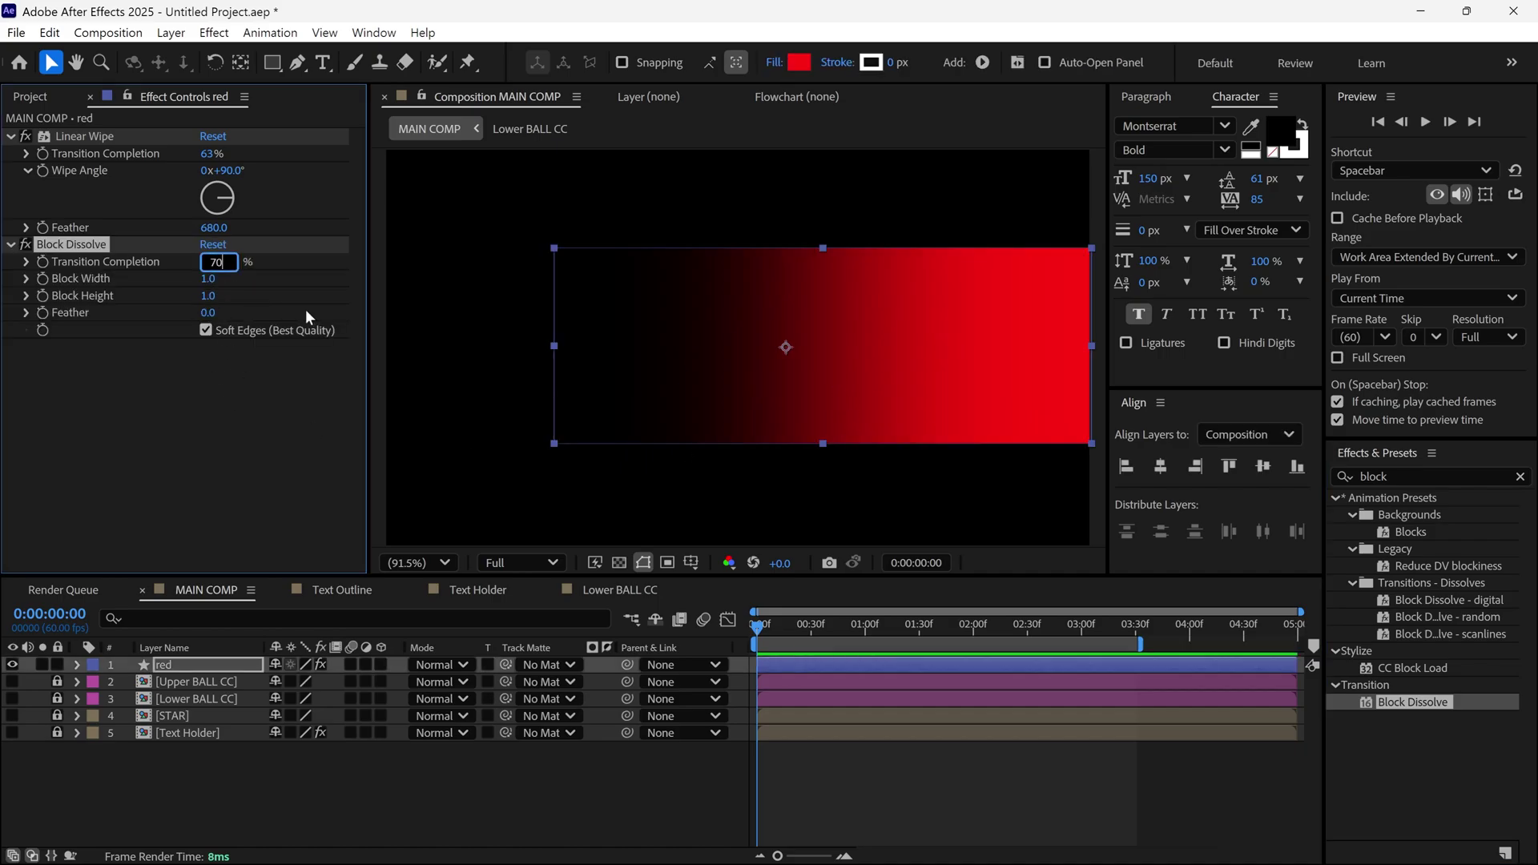
key("Return")
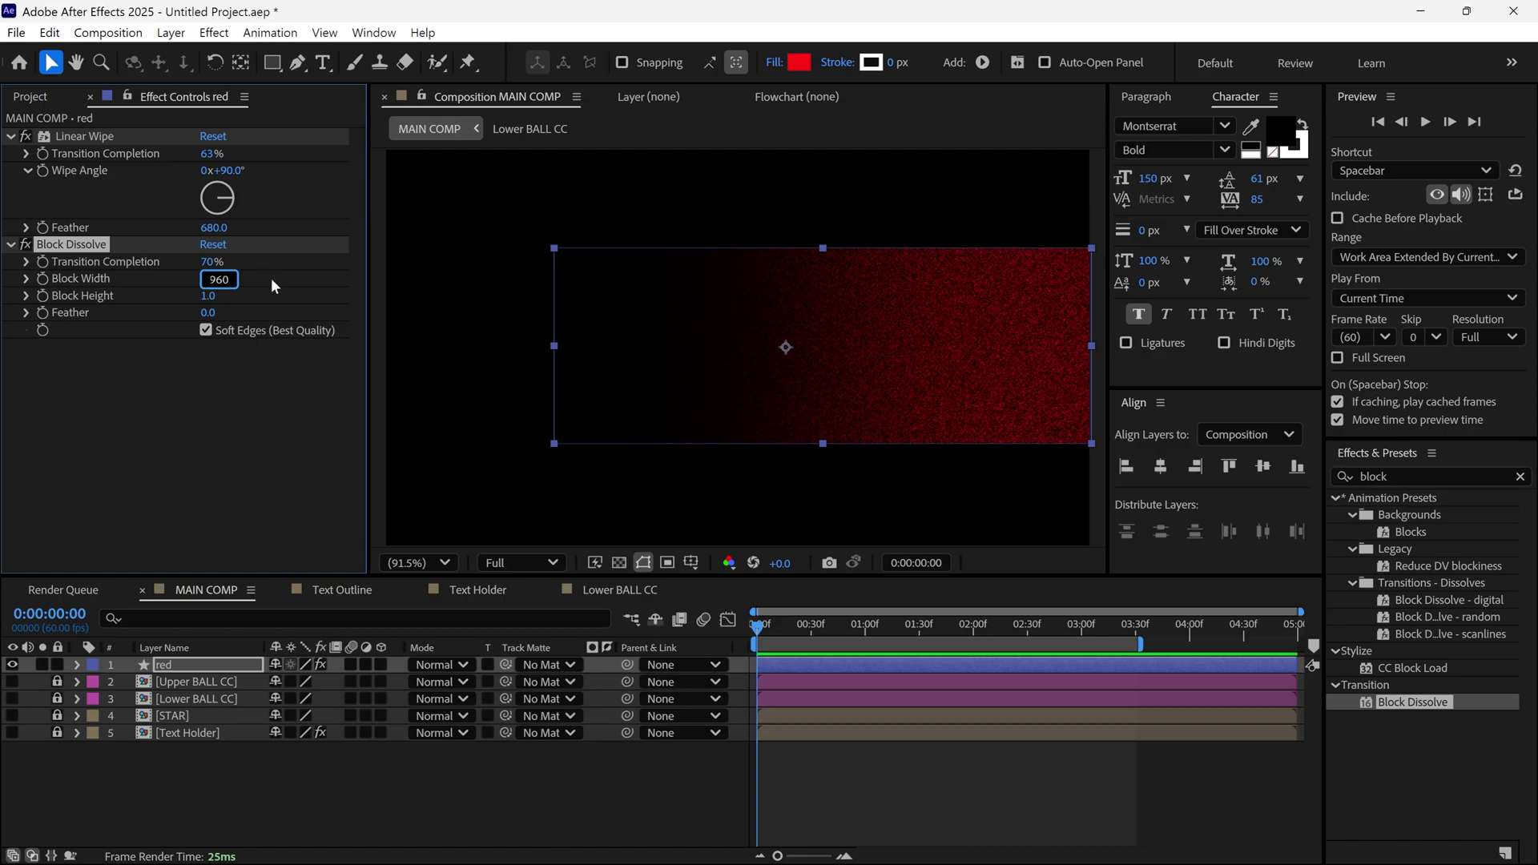
Step: Keyframe Block Width from 960 to a larger value at about 2.5 seconds, then preview
key("Return")
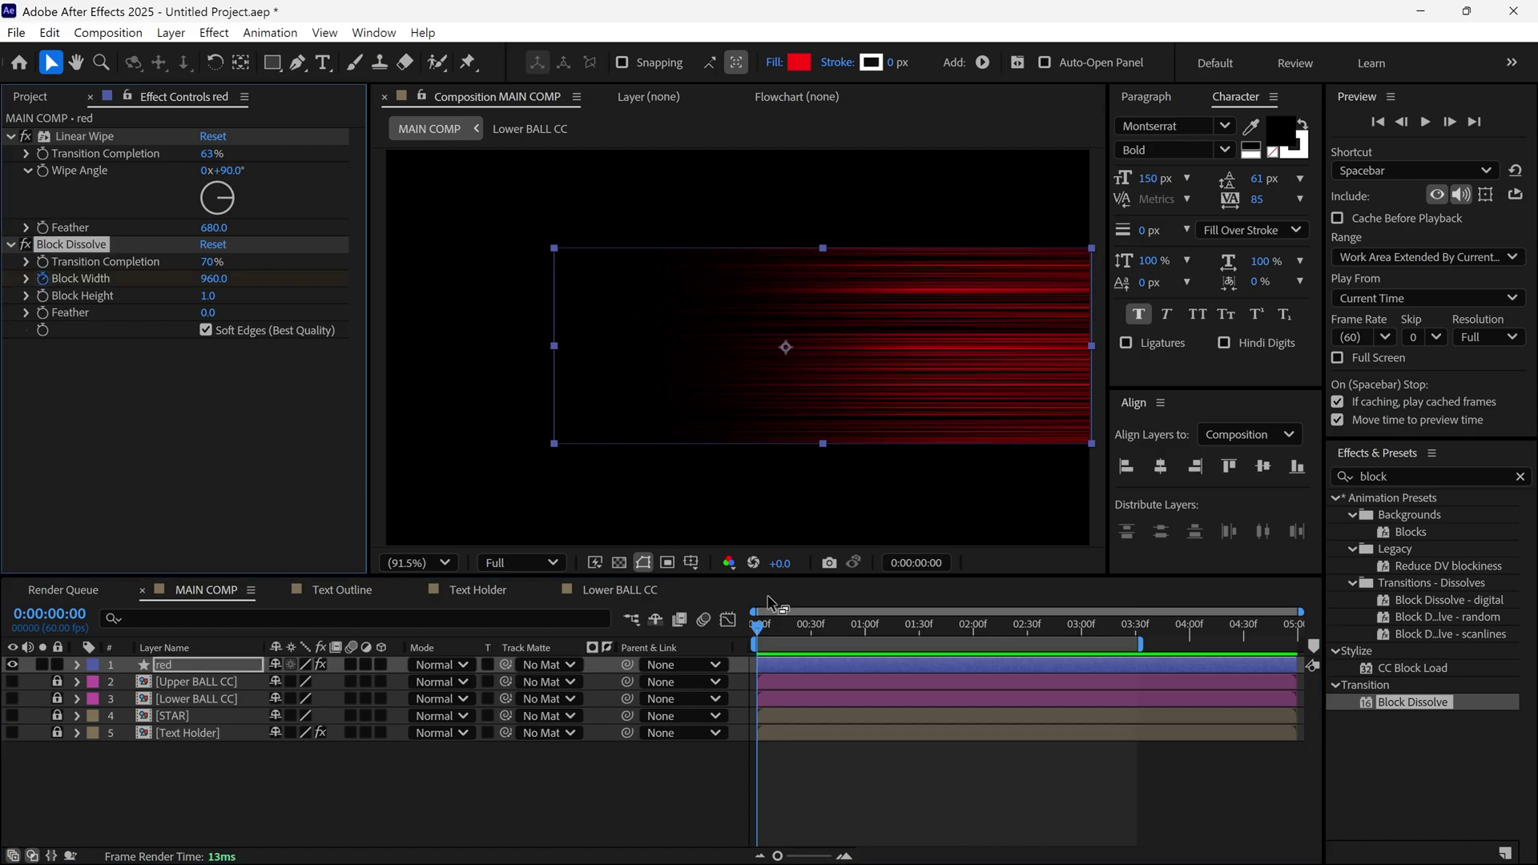
left_click_drag(767, 637, 1028, 652)
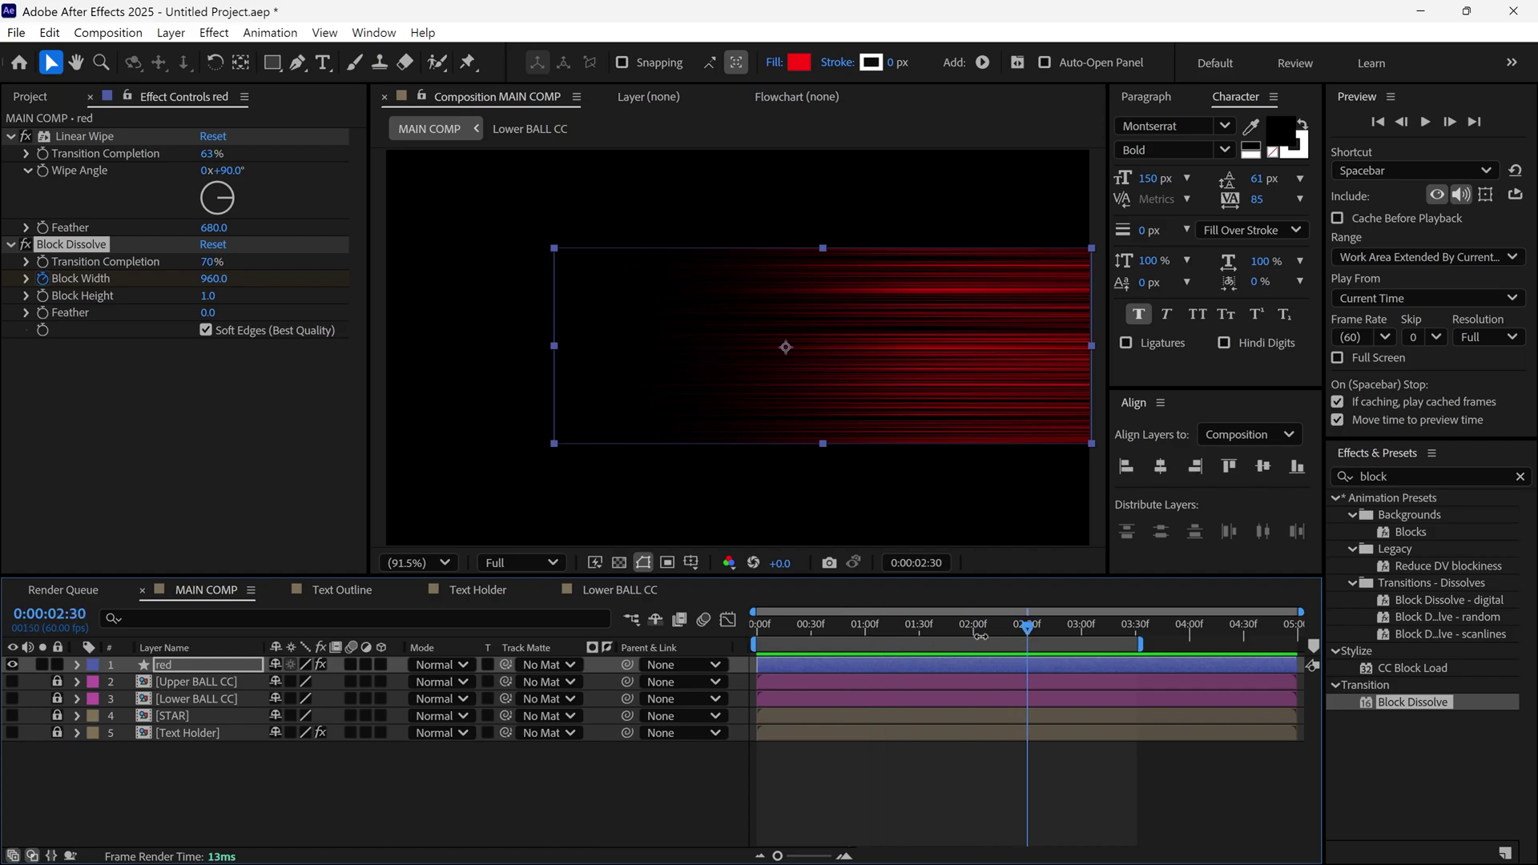
left_click(210, 278)
type("1")
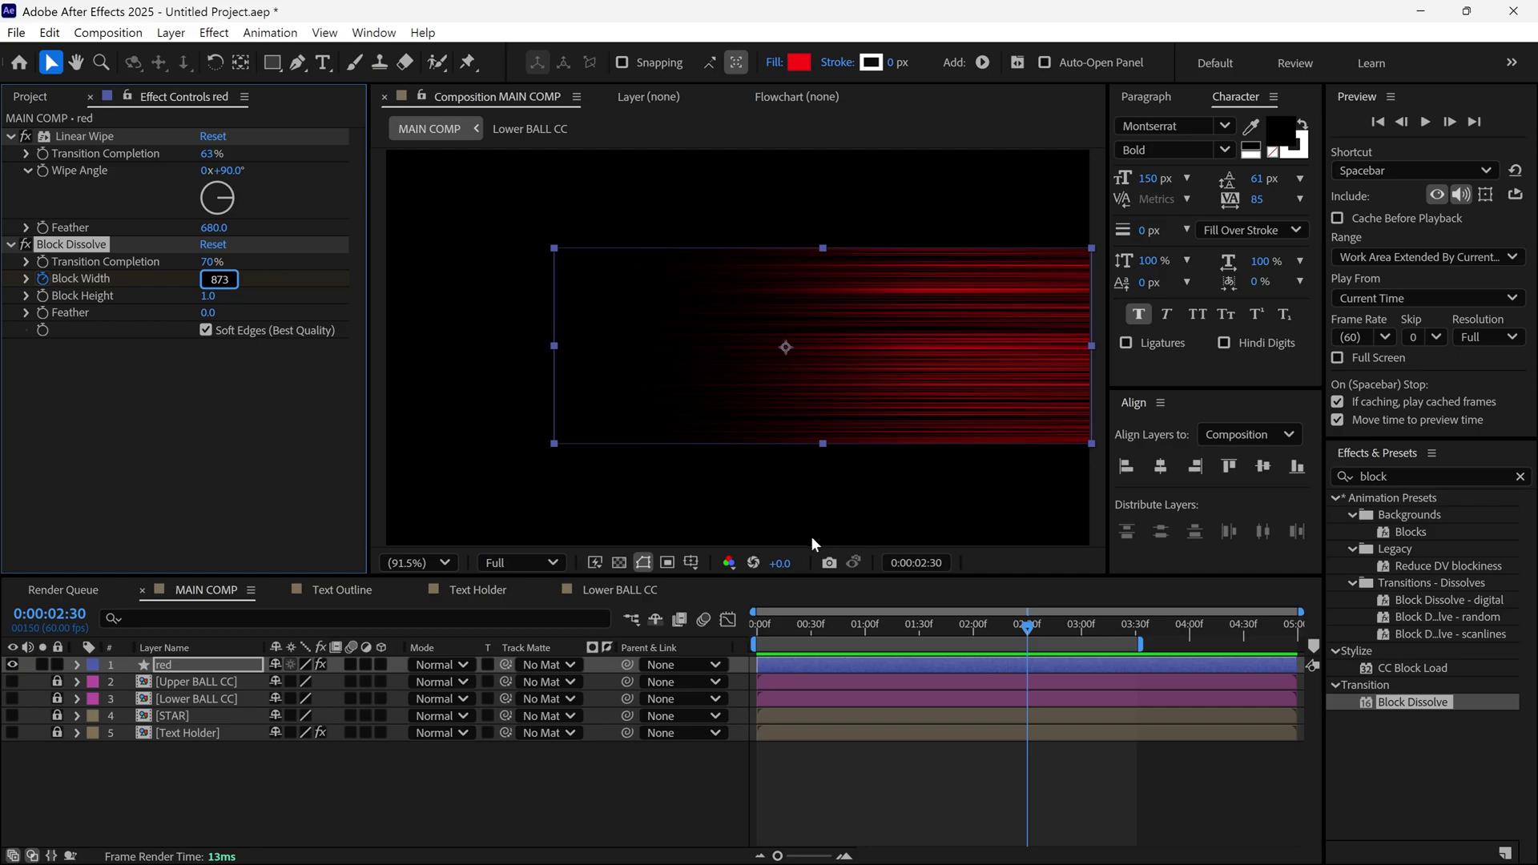
key("Return")
left_click_drag(1025, 629, 710, 628)
key("u")
key("space")
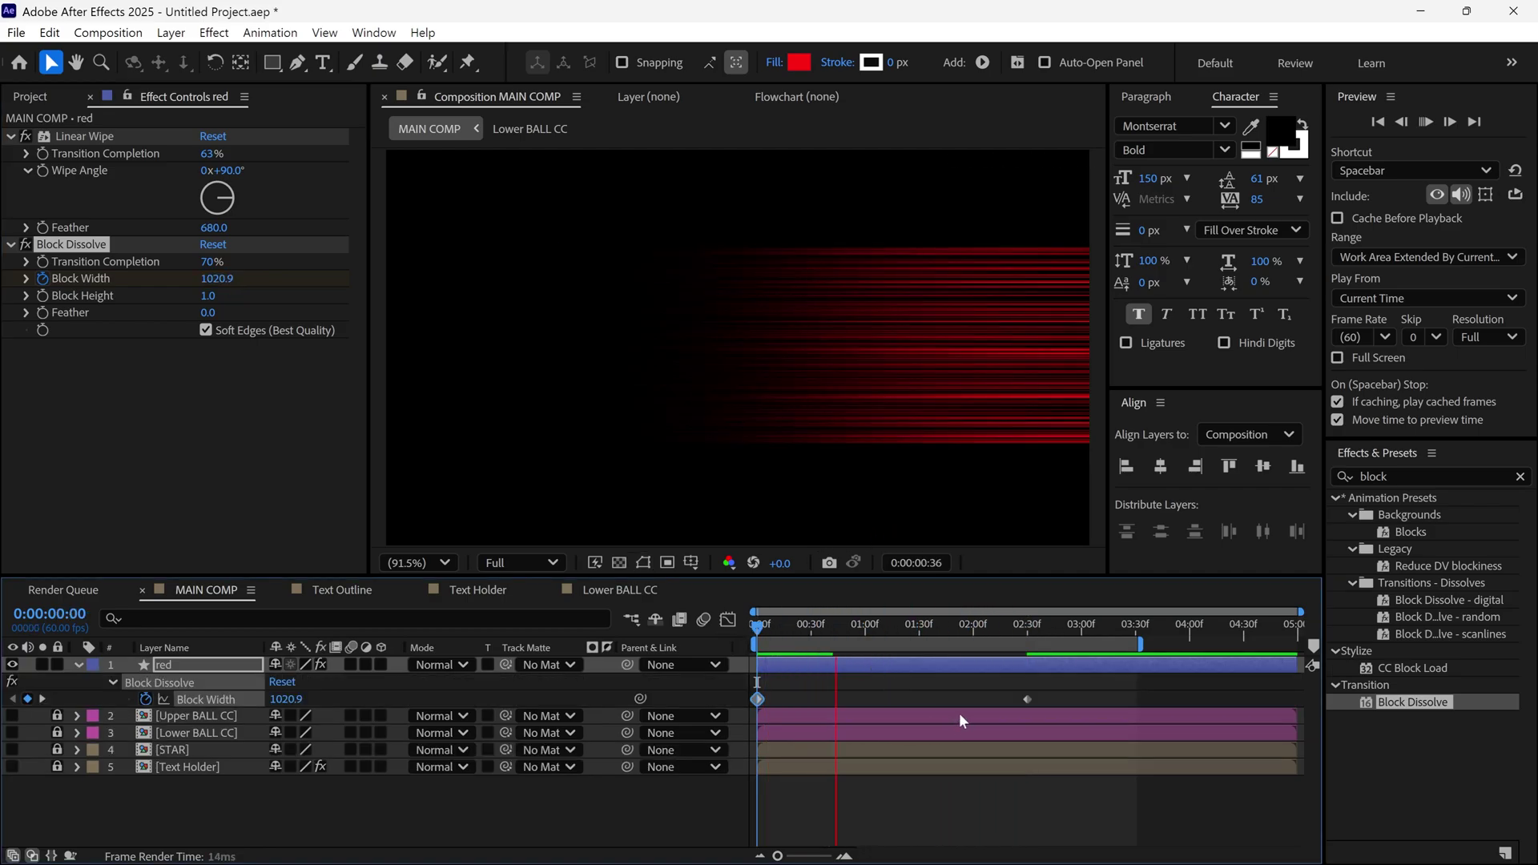
key("space")
left_click(1036, 631)
key("space")
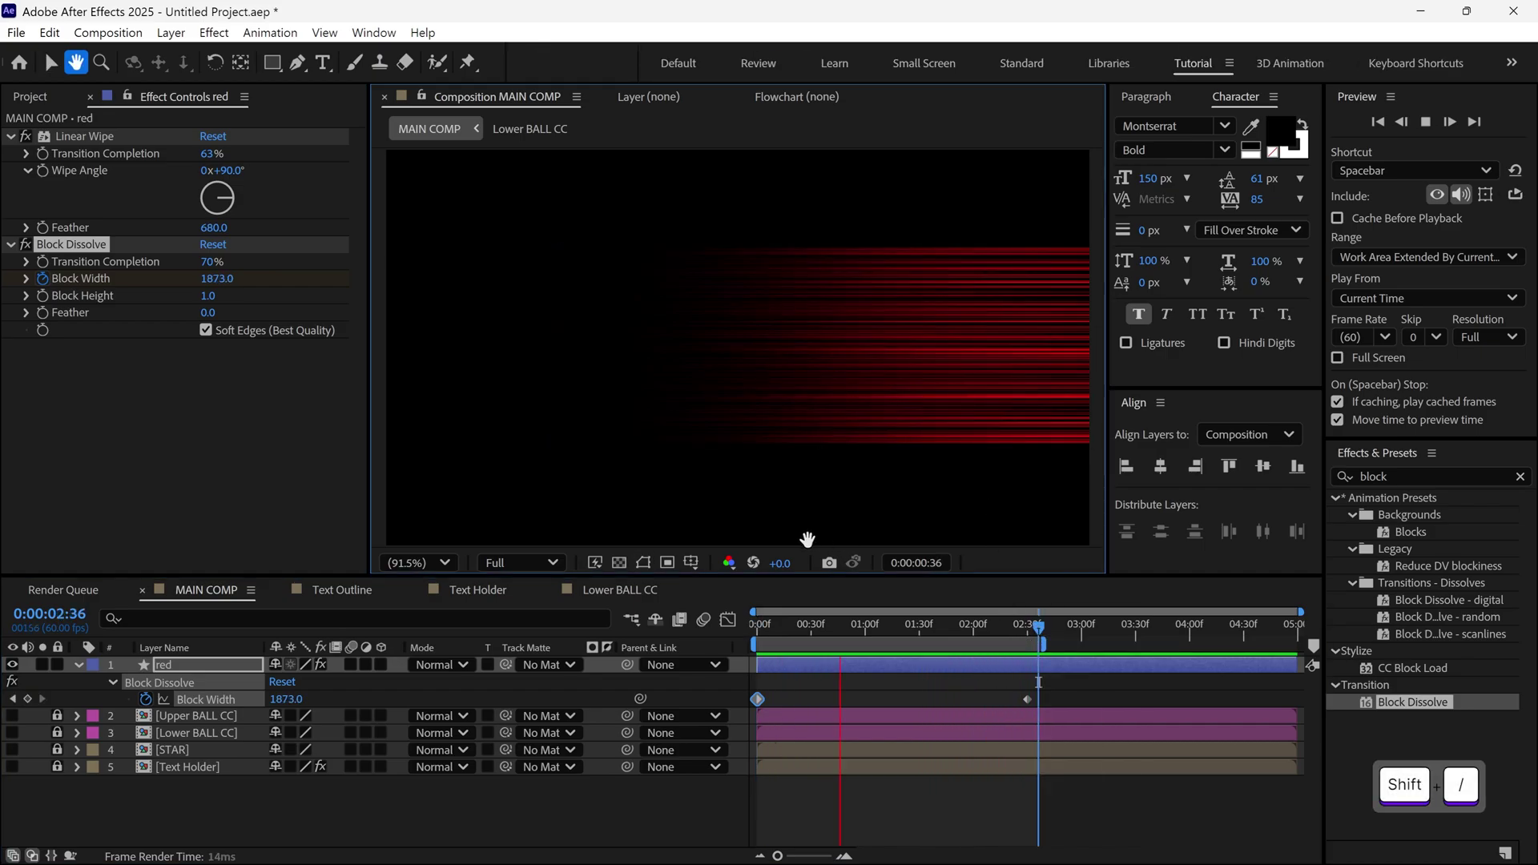
left_click_drag(831, 638, 759, 645)
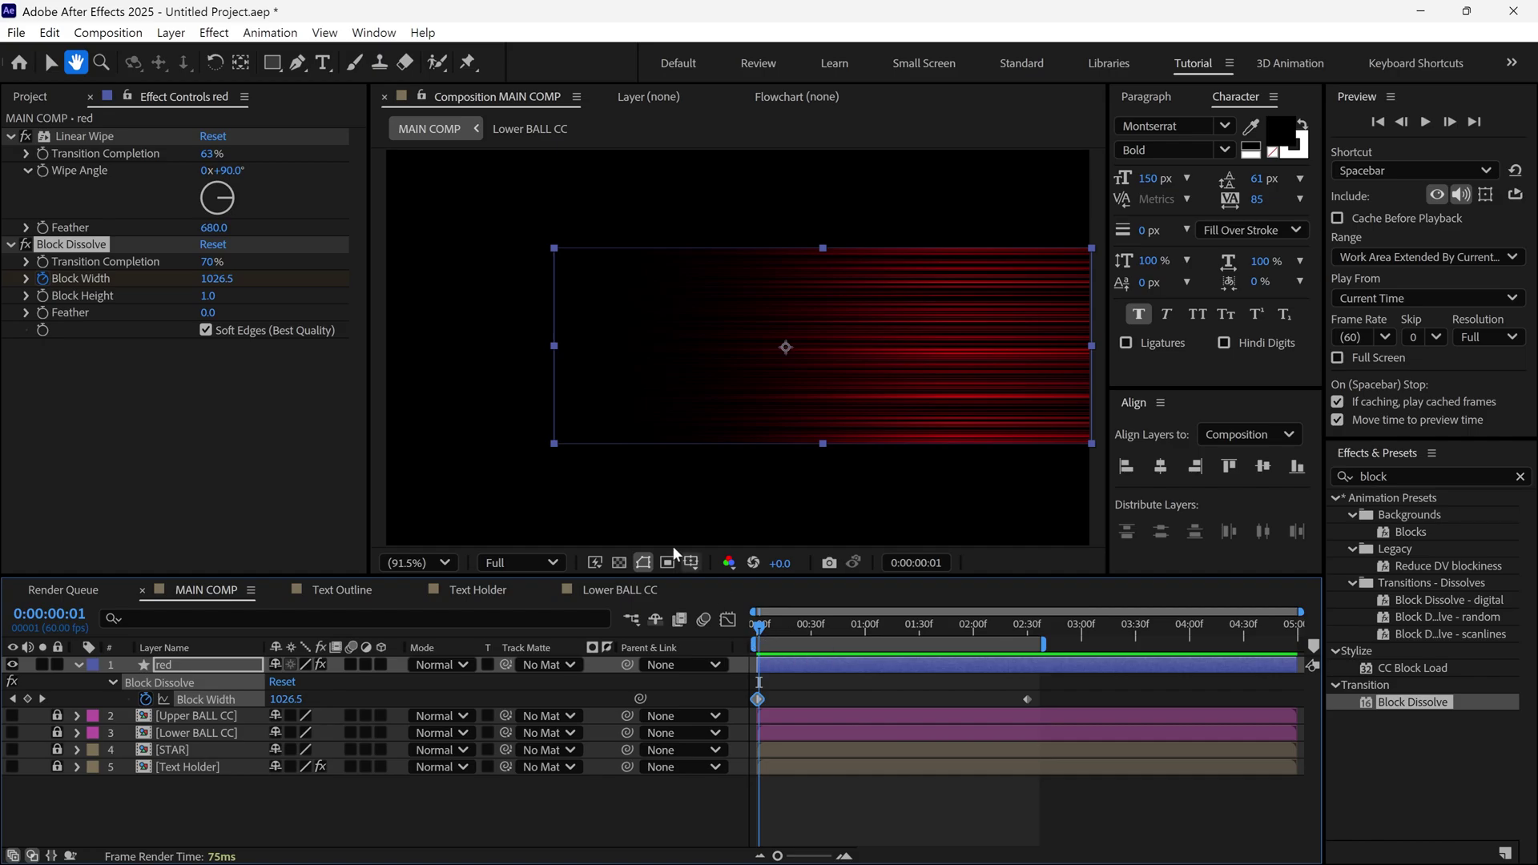
Step: Set Block Height to 3 and preview the thin horizontal red streaks
left_click(209, 295)
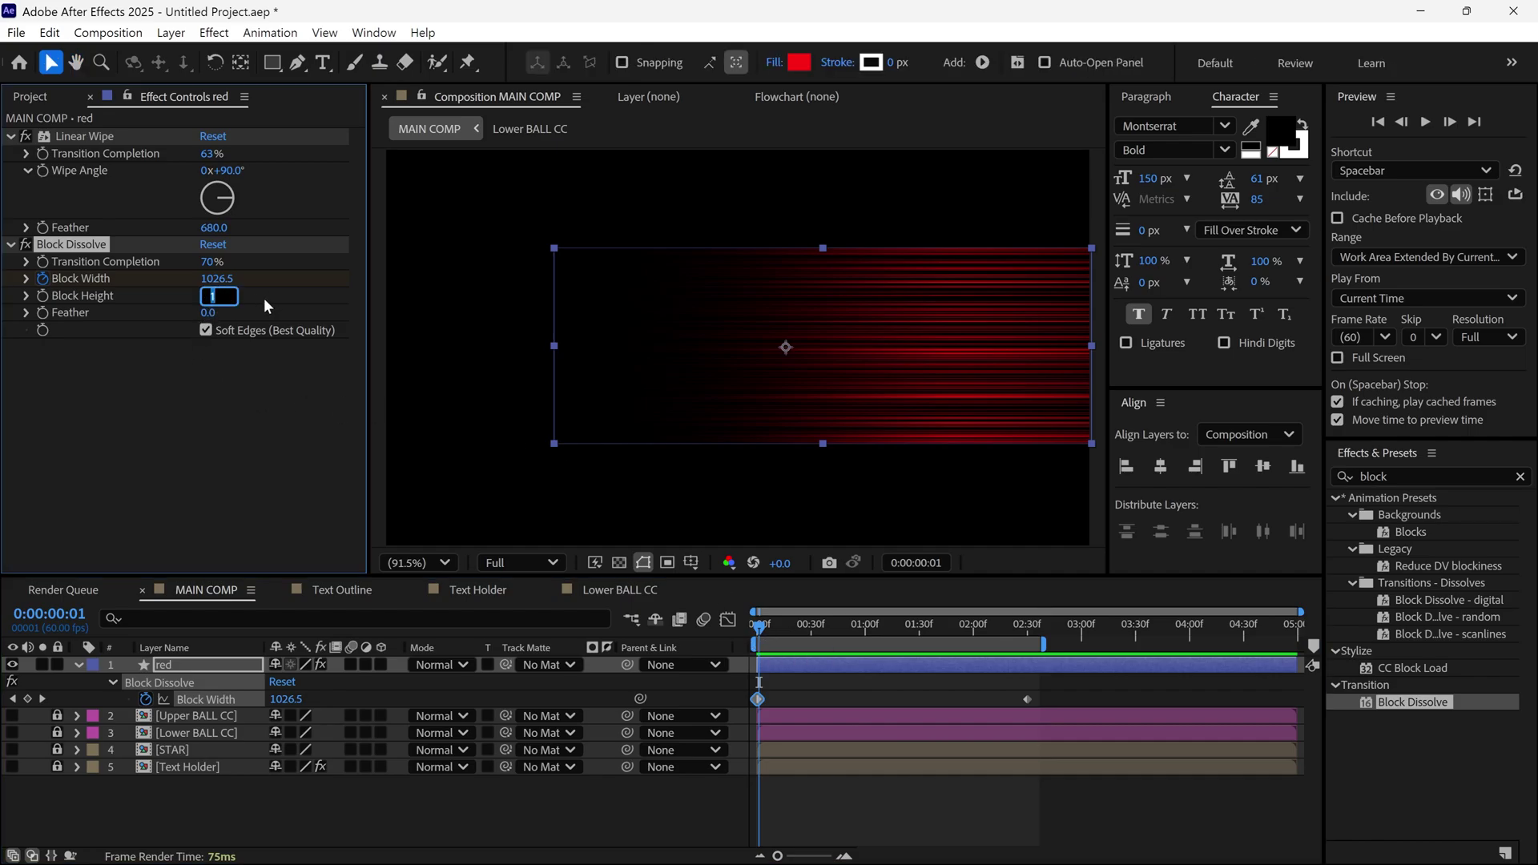
type("3")
key("Return")
key("space")
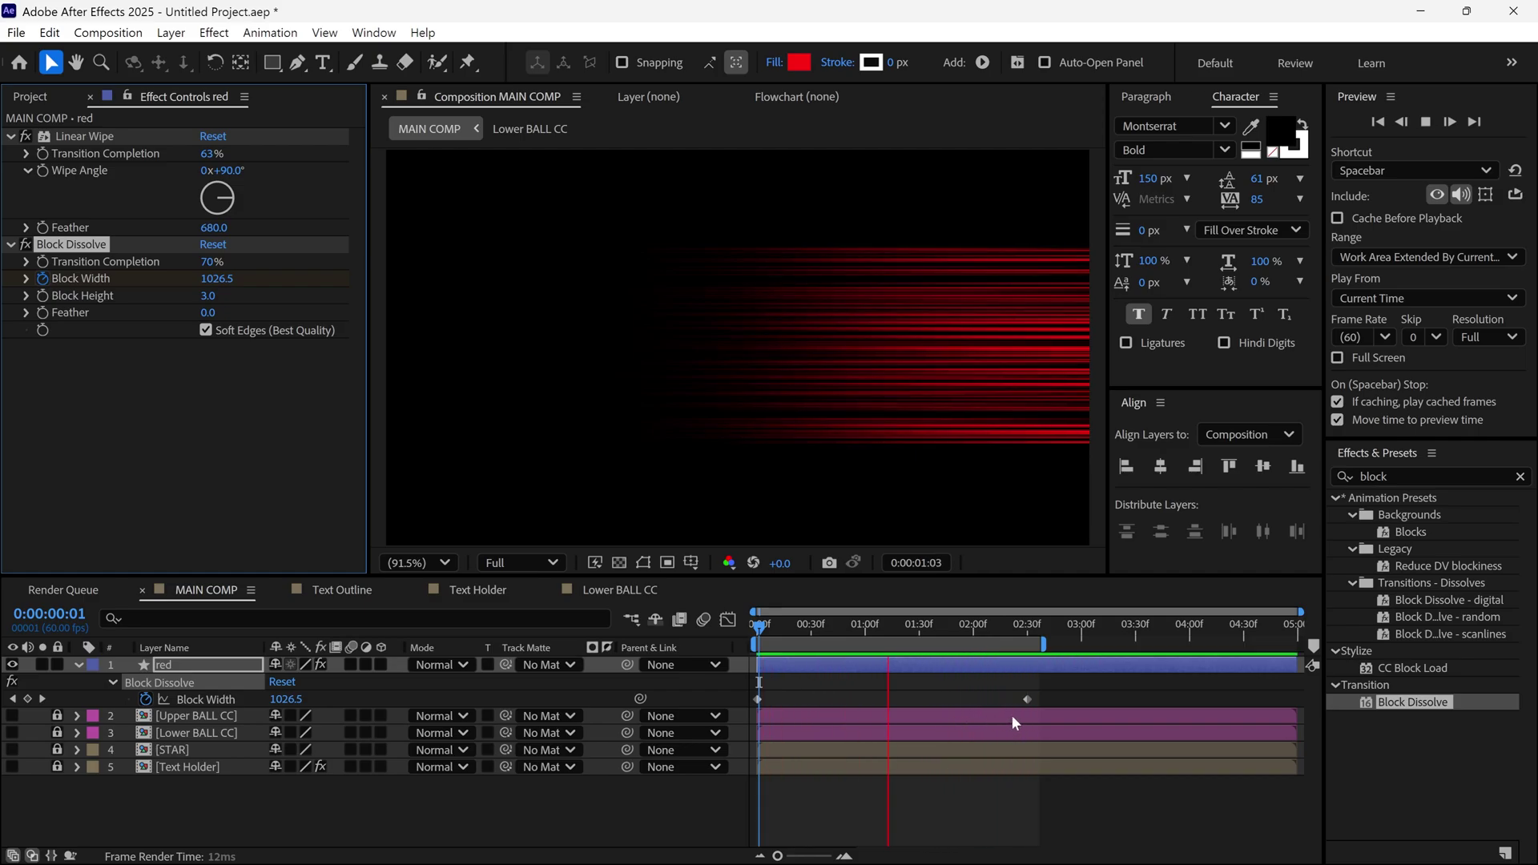
left_click_drag(1014, 638, 791, 633)
Step: At the first frame, draw a rectangular mask around the red streaks
key("Home")
left_click(78, 665)
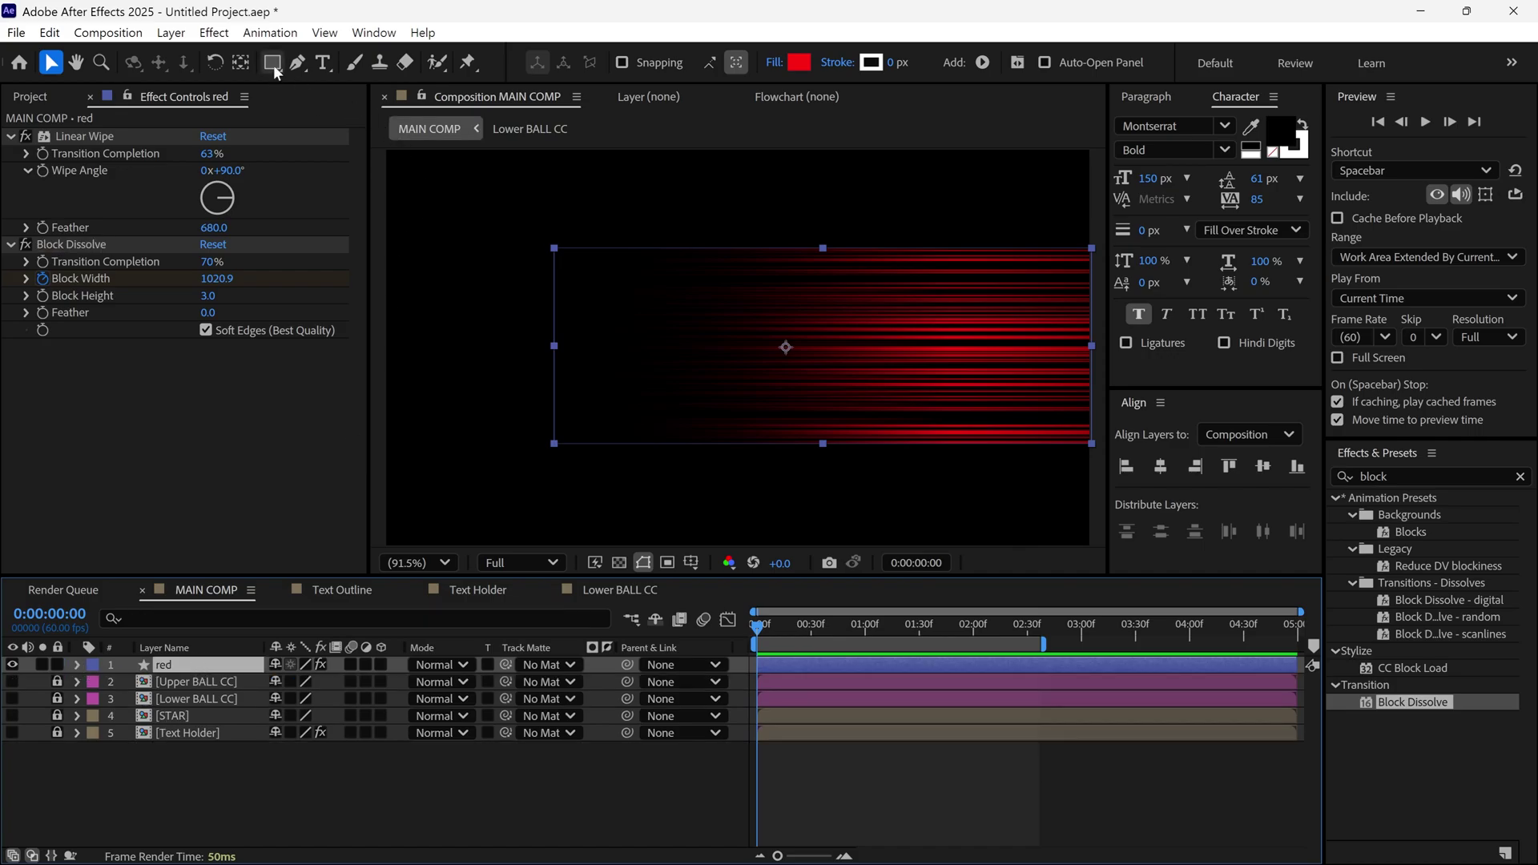
left_click(272, 63)
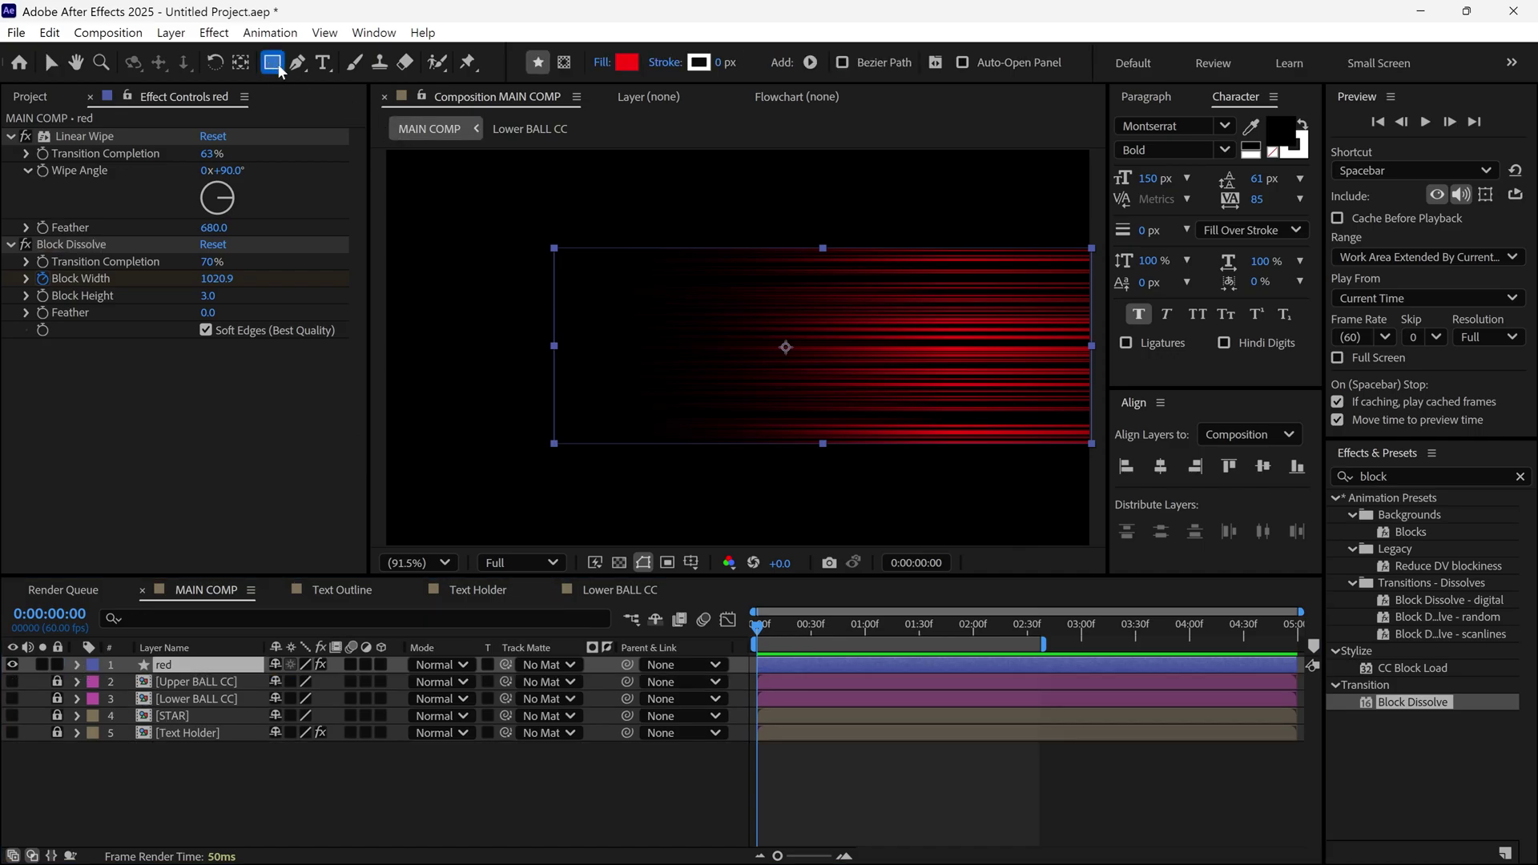
left_click(564, 62)
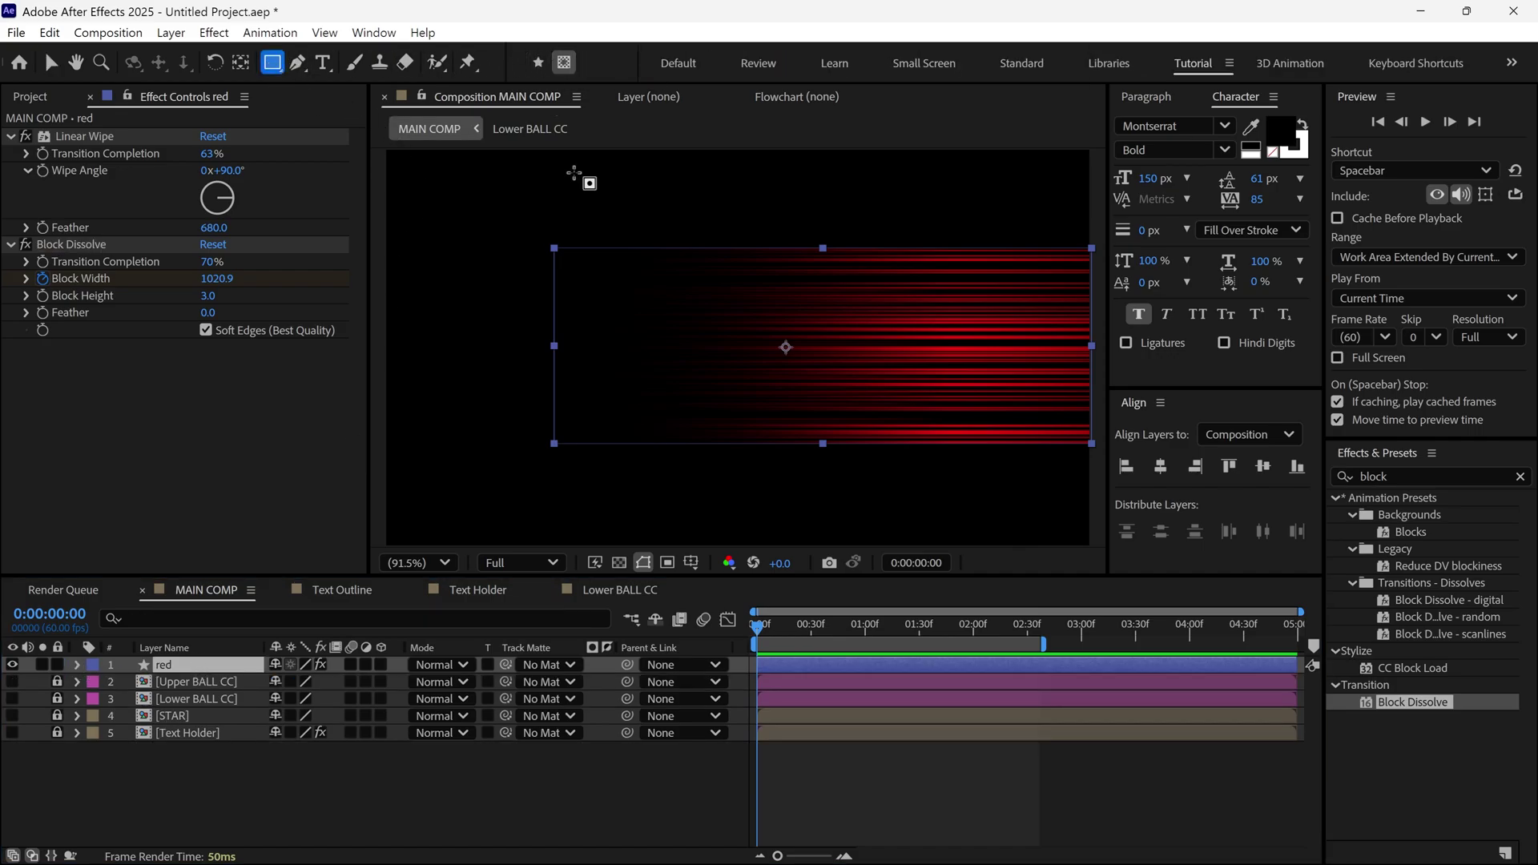
mouse_move(528, 192)
left_mouse_down()
mouse_move(834, 412)
mouse_move(1108, 482)
left_mouse_up()
Step: Stretch the red layer taller, lower the mask's top edge, and feather it 157 pixels
key("v")
left_click(819, 438)
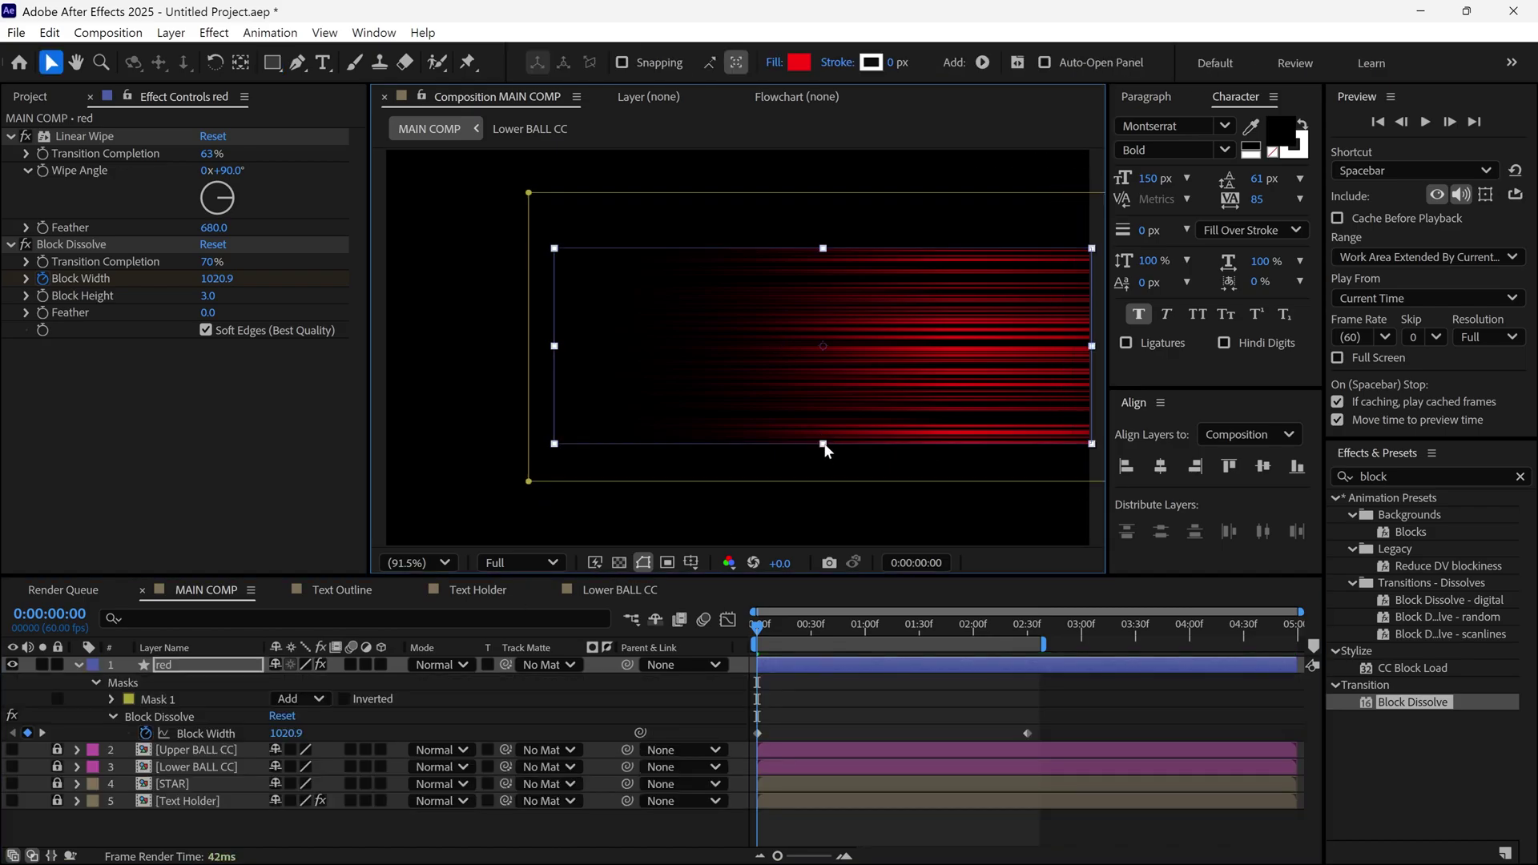
left_click_drag(829, 481, 830, 513)
left_click(526, 195)
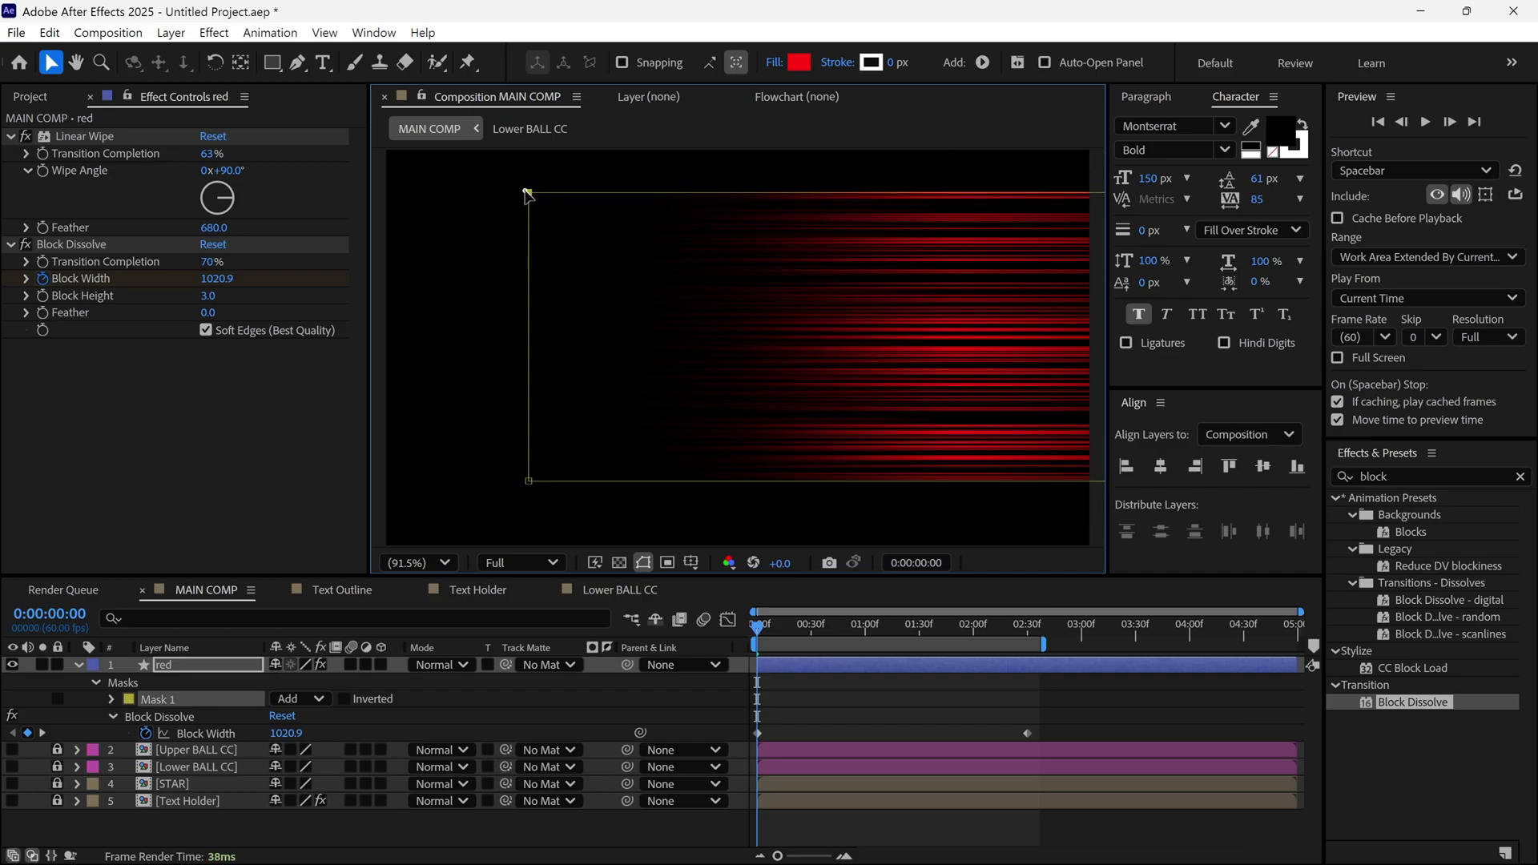
left_click_drag(819, 194, 819, 216)
key("m")
key("m")
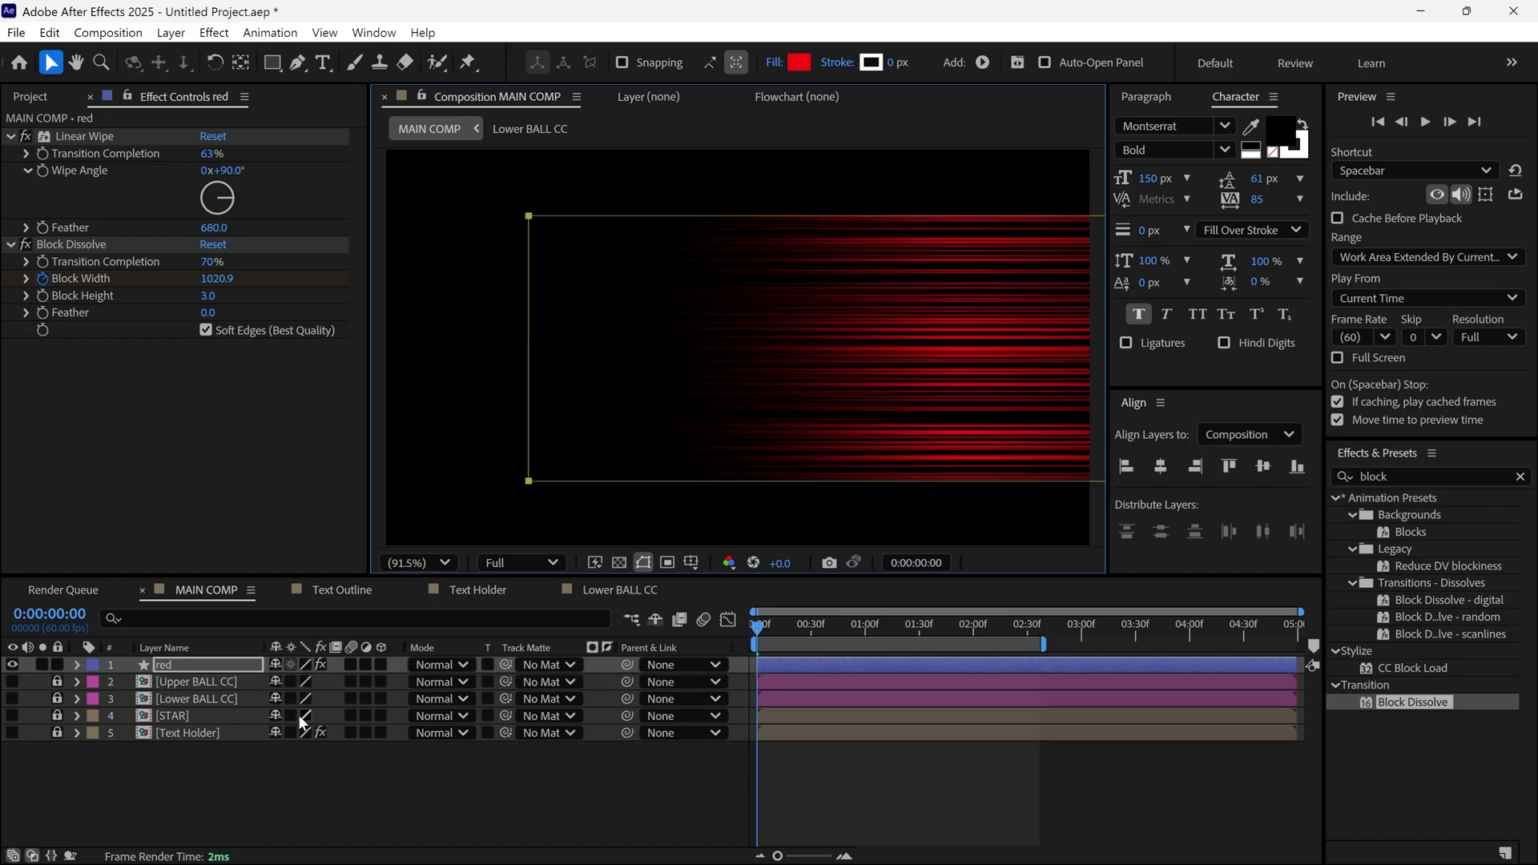
left_click_drag(297, 715, 703, 701)
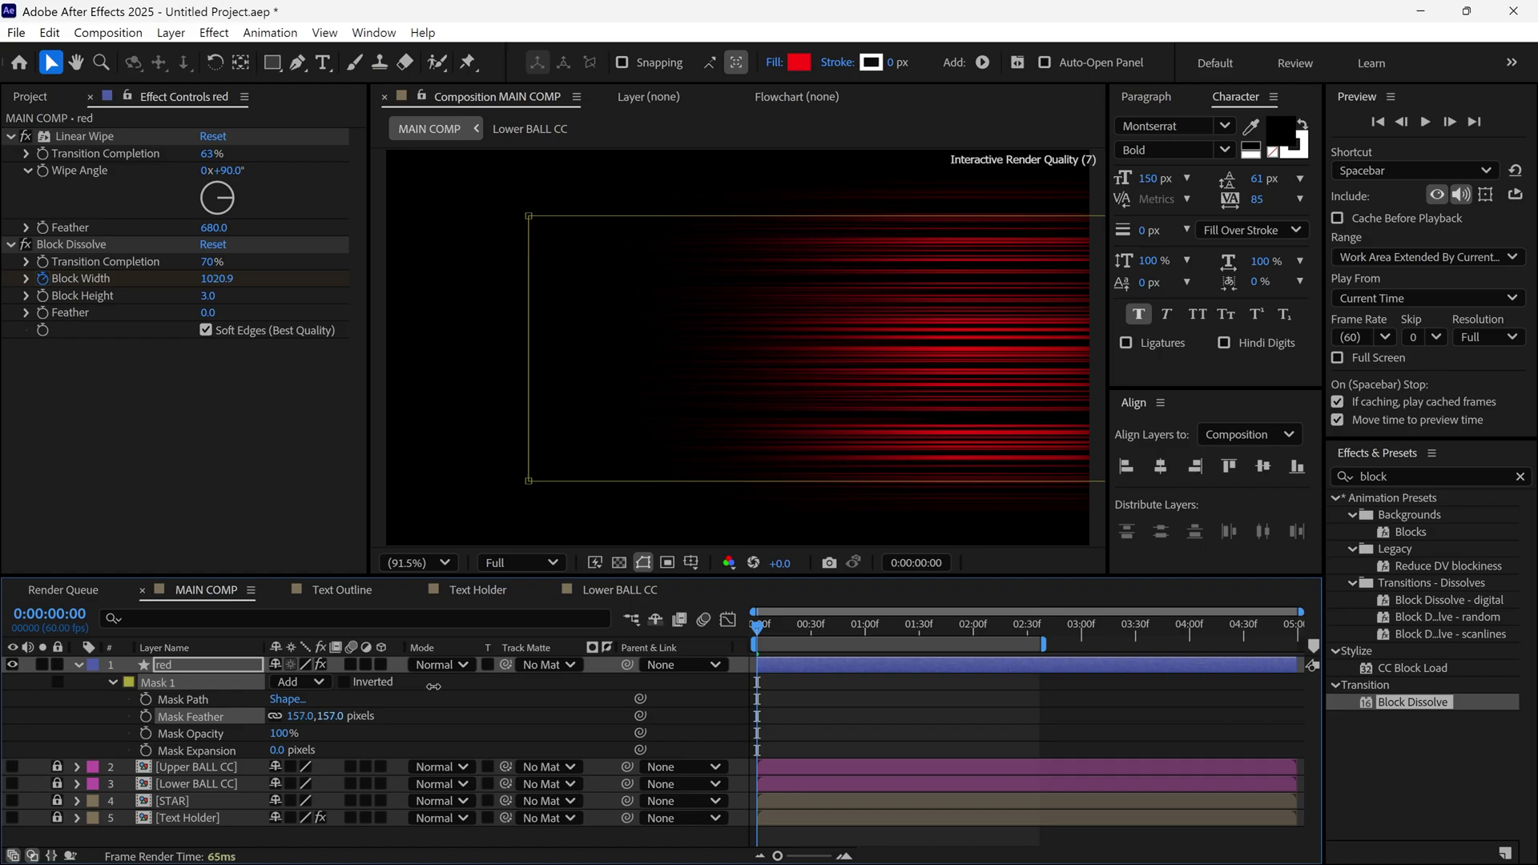
Step: Pre-compose the red streak layer, moving all attributes, as 'Lower RED Thin Lines'
left_click(78, 665)
left_click(592, 759)
right_click(214, 666)
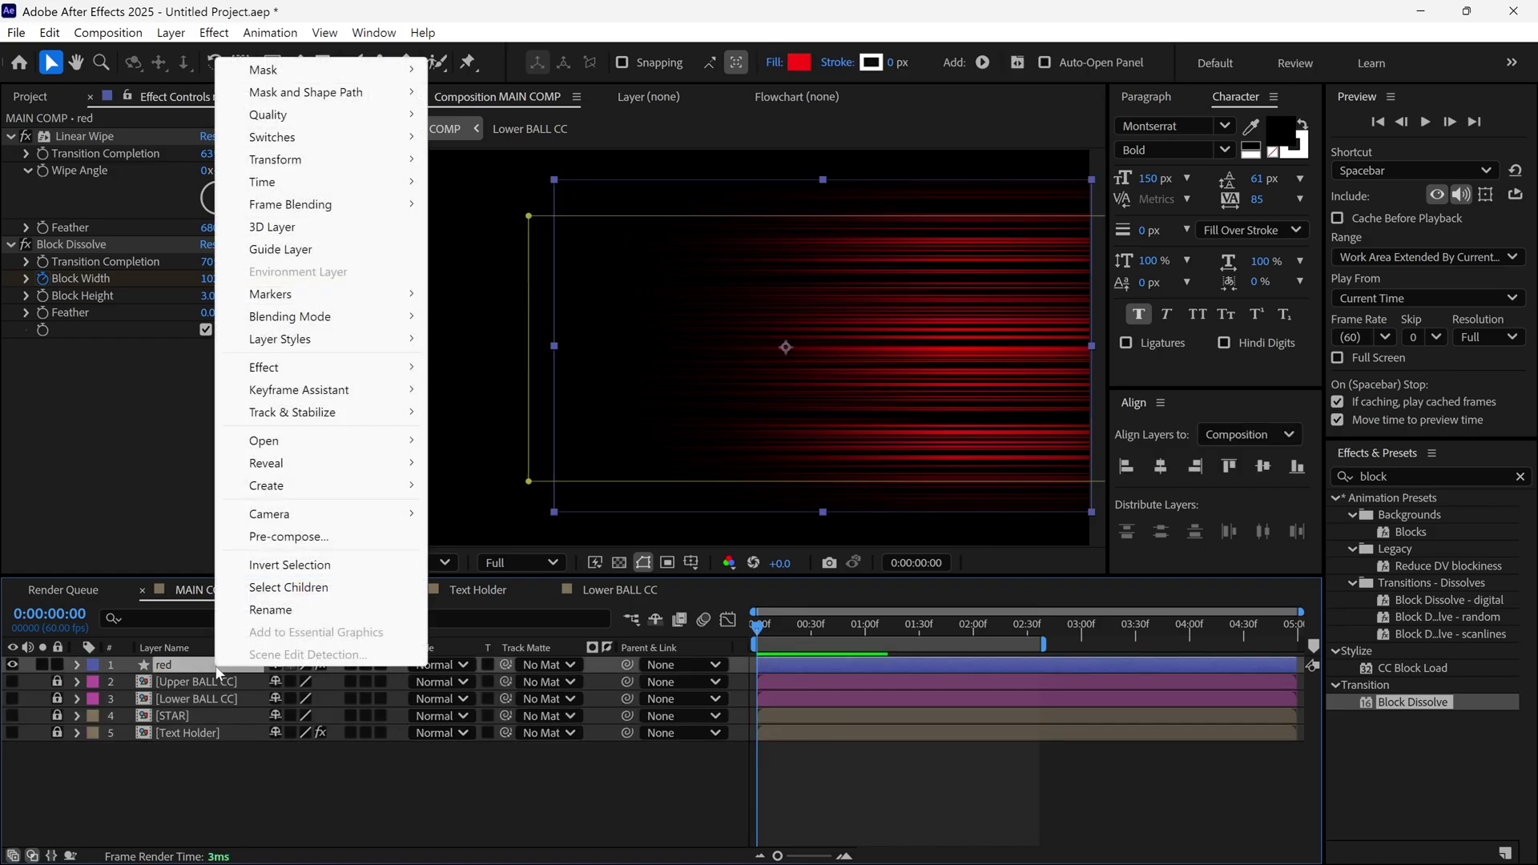
left_click(288, 536)
type("Lower RED Thin Lines")
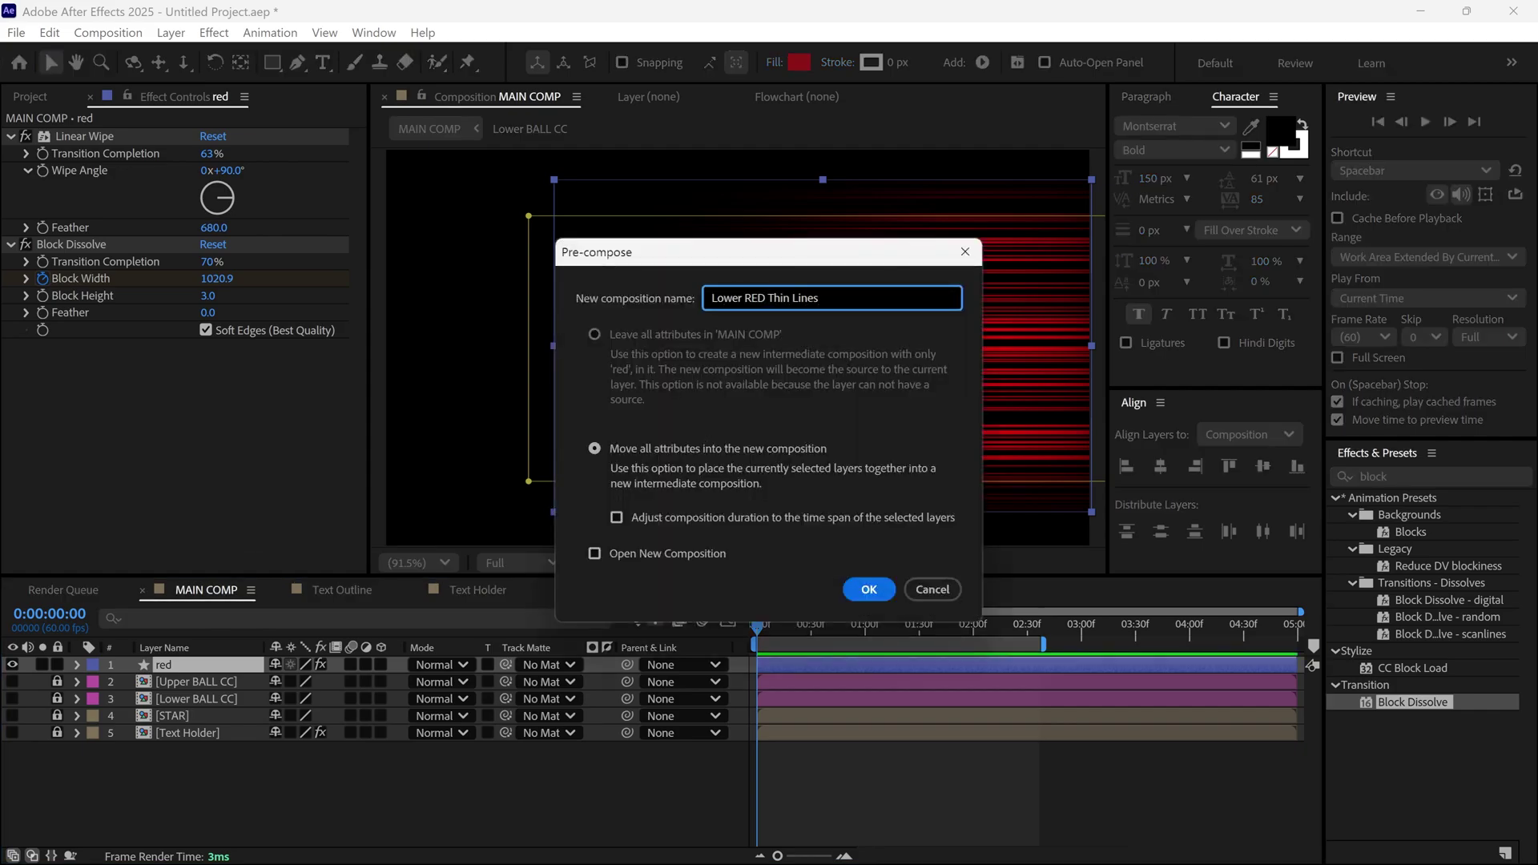
left_click(595, 449)
left_click(865, 591)
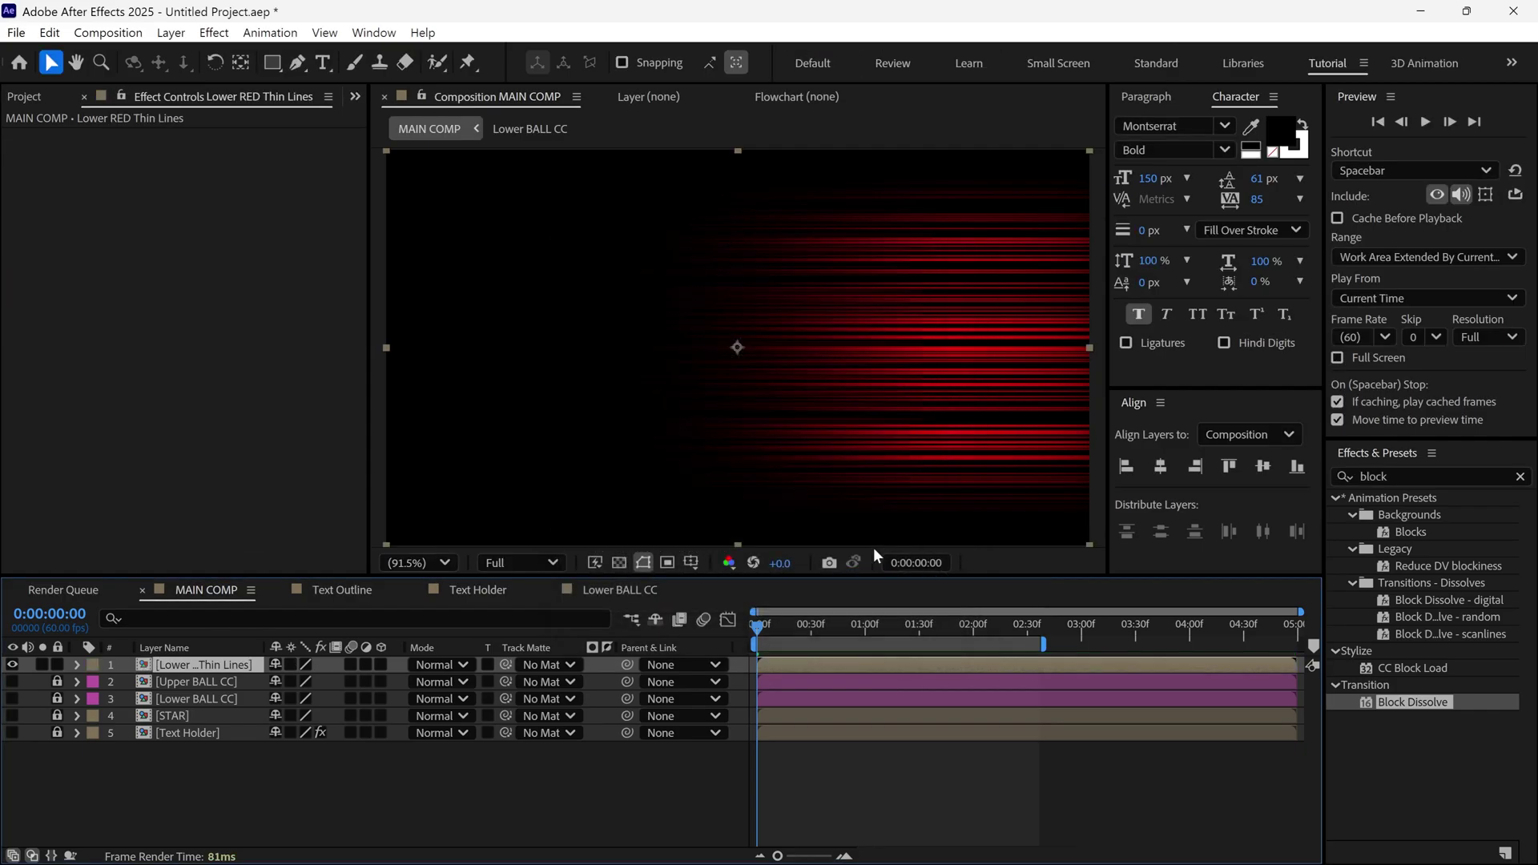
Step: Rotate the Lower RED Thin Lines layer 90° and shift it straight down
key("r")
left_click_drag(284, 687, 300, 680)
left_click(300, 680)
type("90")
key("Return")
scroll(755, 407, "down", 2)
mouse_move(778, 445)
left_mouse_down()
mouse_move(735, 436)
mouse_move(769, 429)
left_mouse_up()
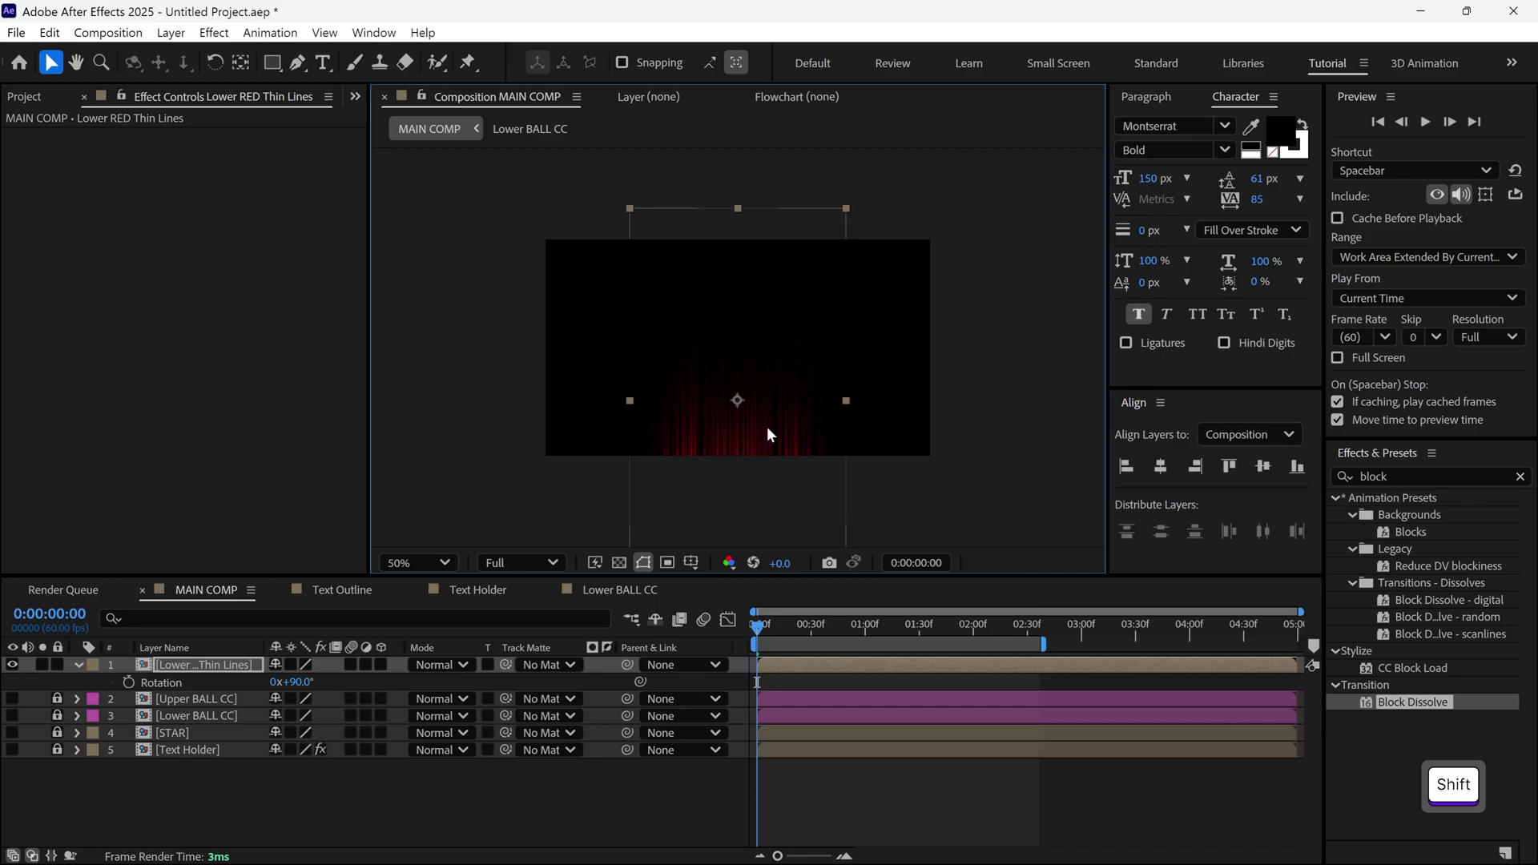
Step: Turn the other layers back on and narrow the Lower RED Thin Lines layer horizontally
left_click(77, 665)
left_click_drag(12, 682, 12, 733)
scroll(743, 442, "up", 2)
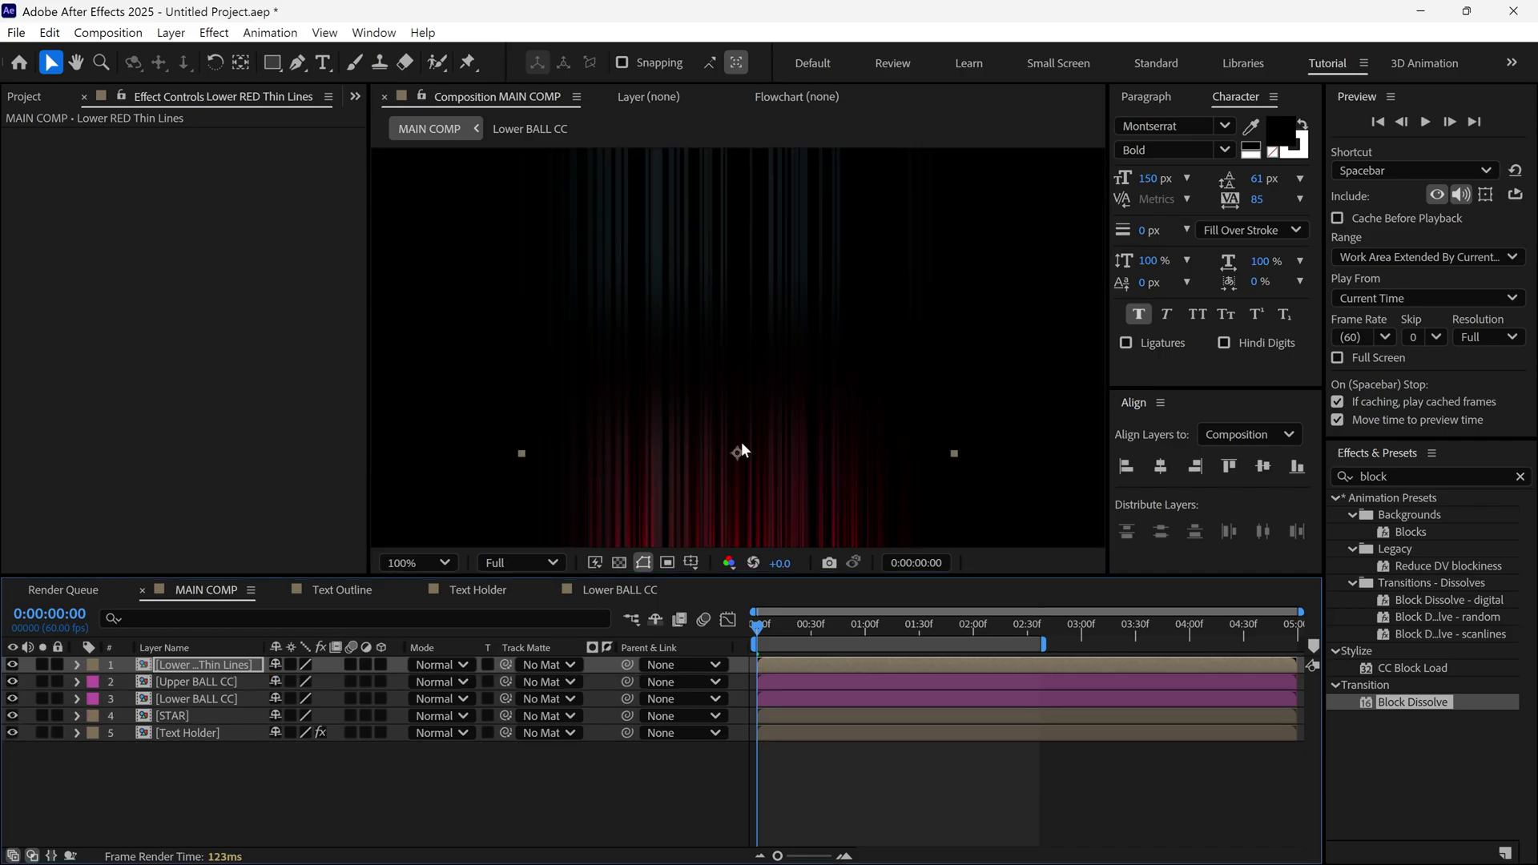
scroll(741, 441, "down", 2)
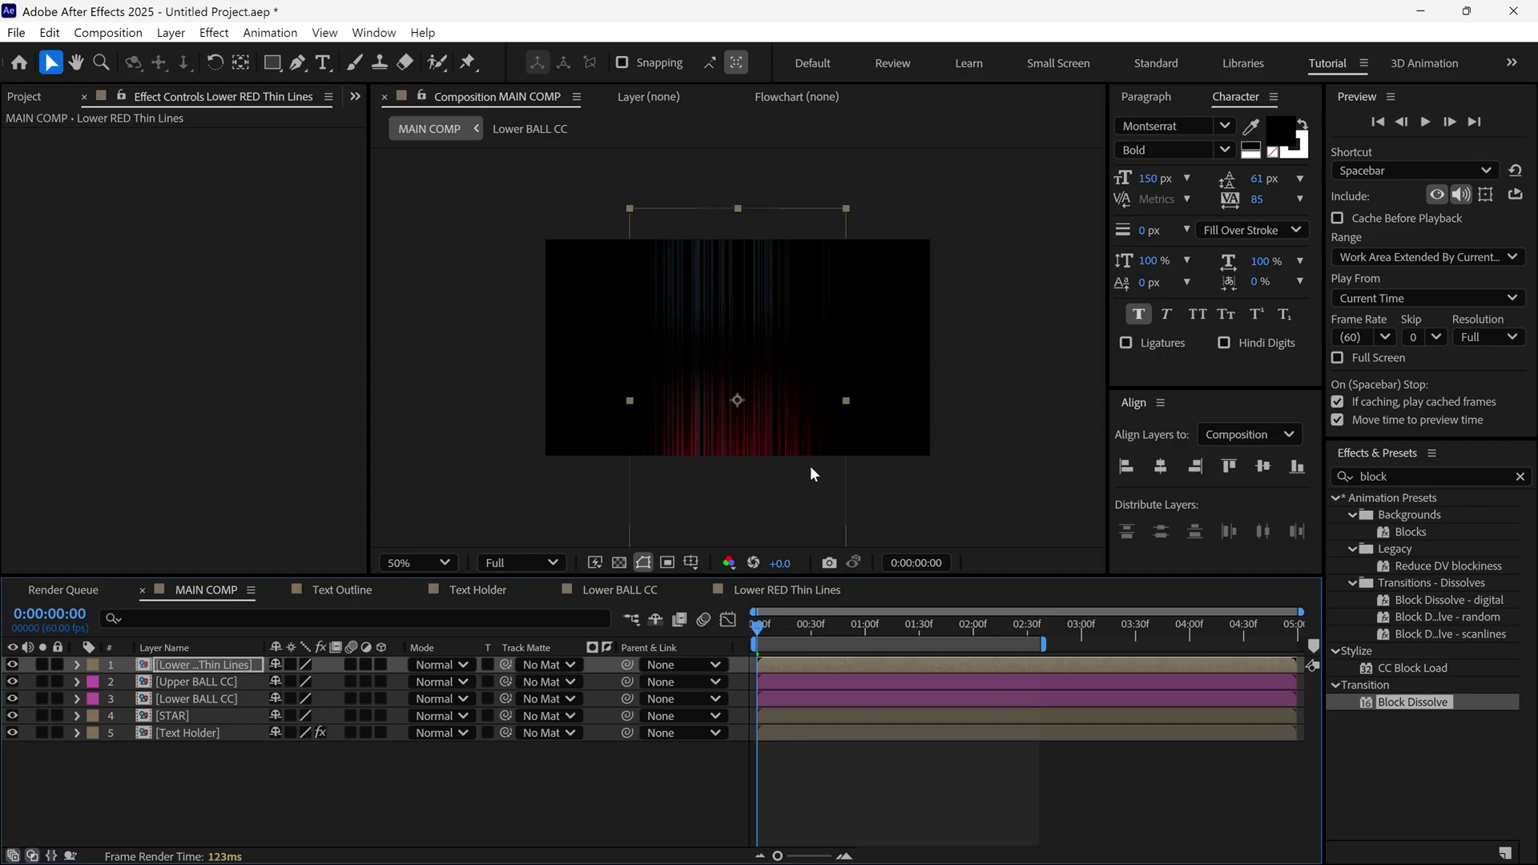
left_click(218, 664)
mouse_move(845, 410)
left_mouse_down()
mouse_move(886, 403)
mouse_move(822, 409)
mouse_move(862, 416)
left_mouse_up()
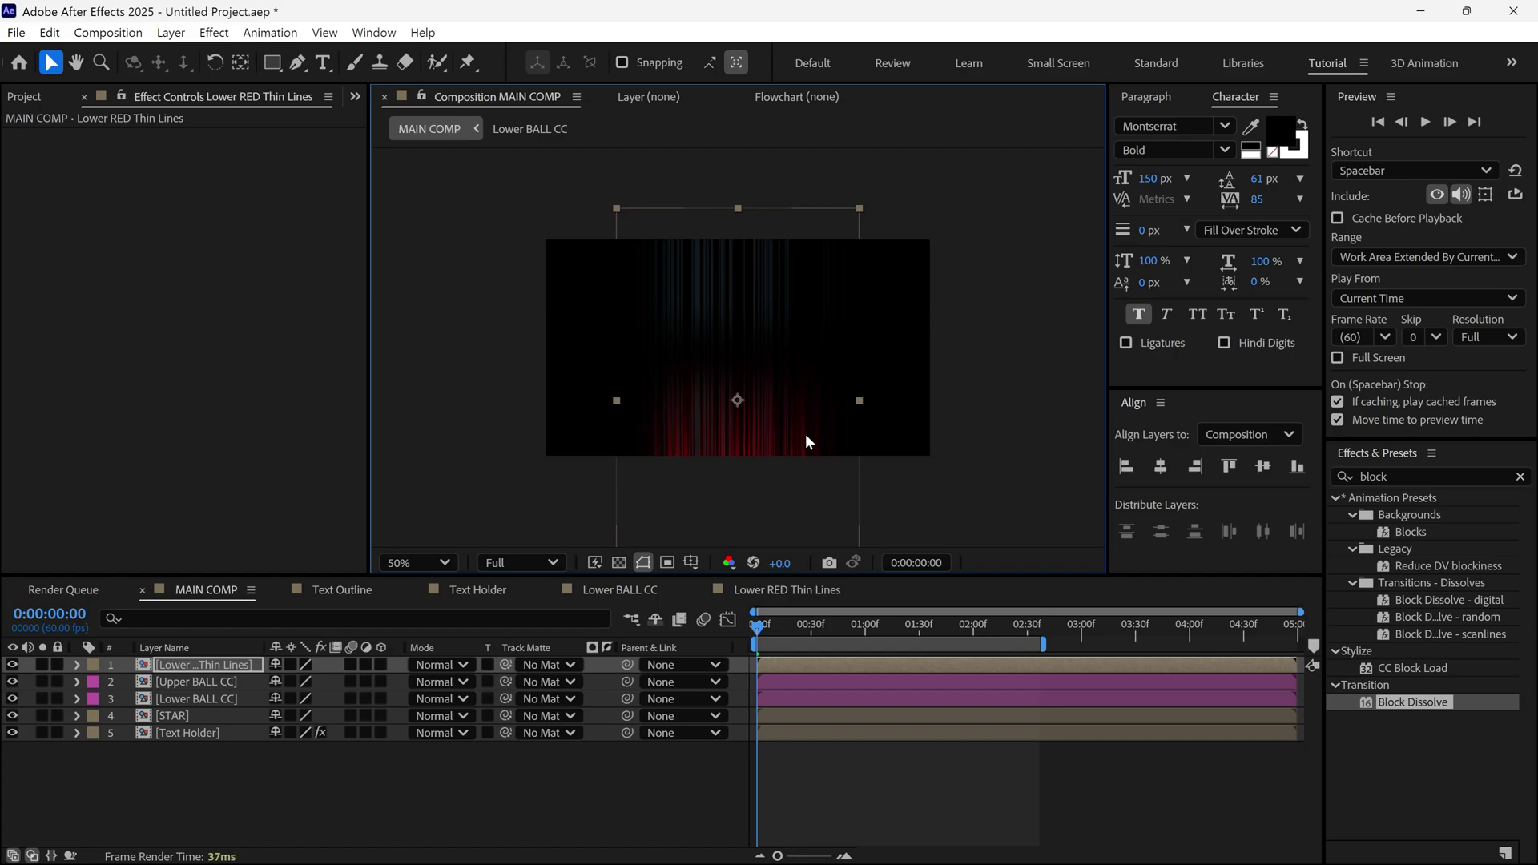
Step: Duplicate the Lower RED Thin Lines comp and rename the copy 'Upper Blue Thin Lines'
left_click(30, 96)
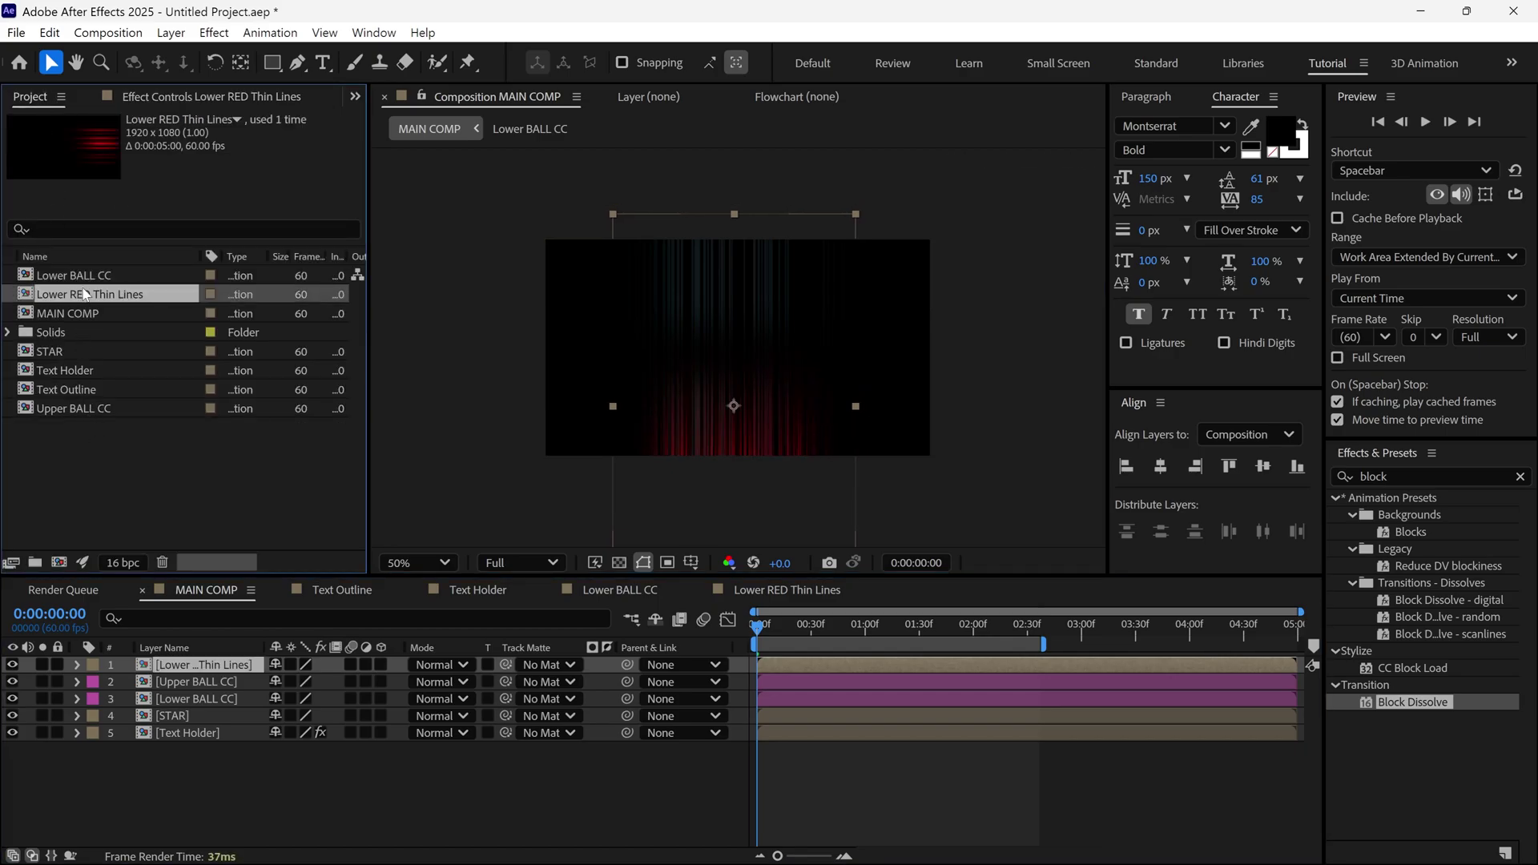
key("ctrl+d")
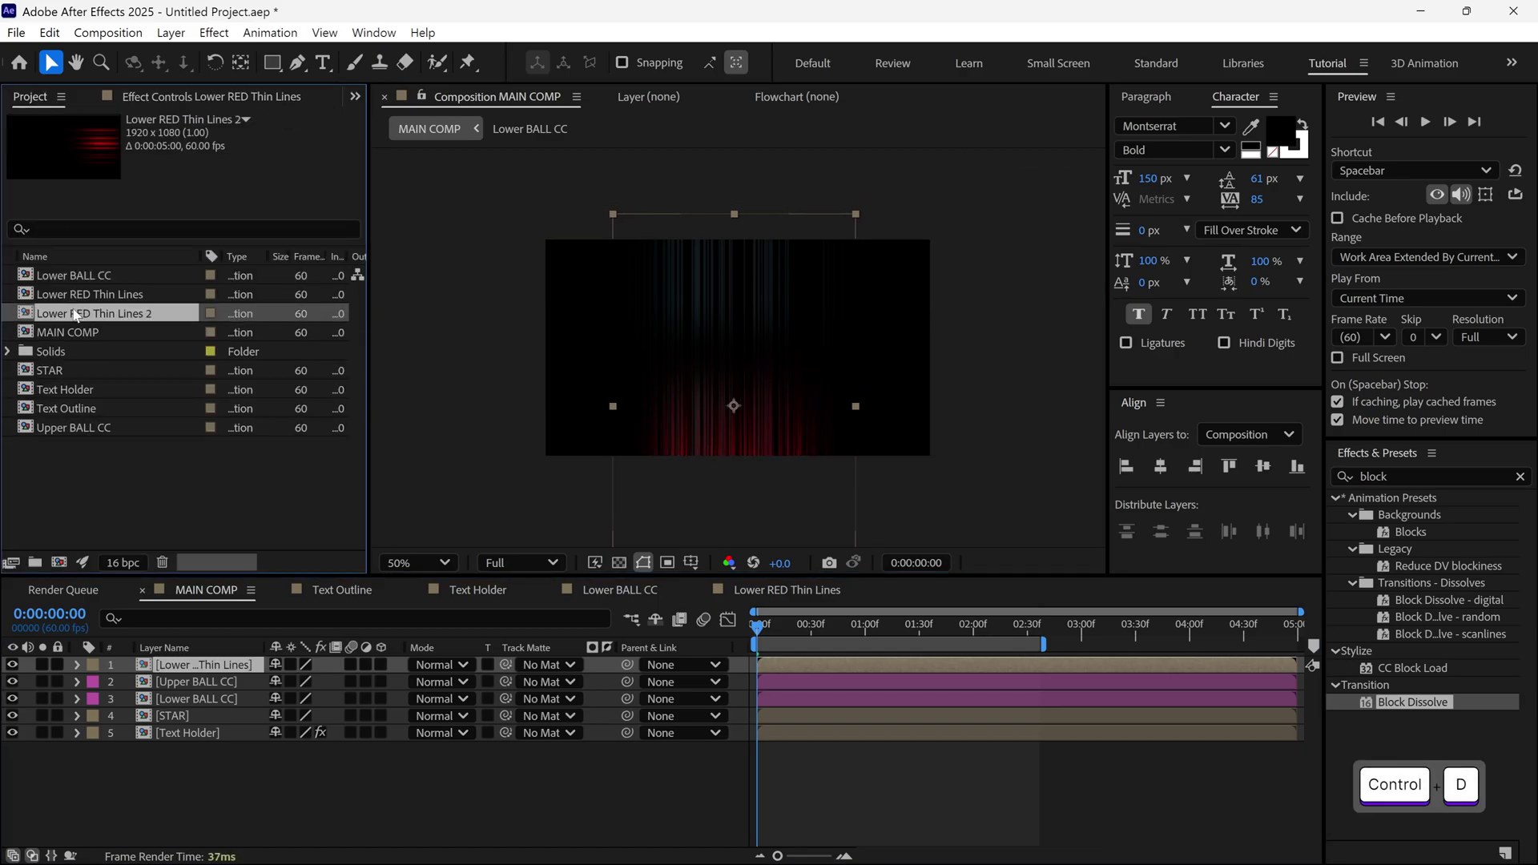
key("Return")
key("BackSpace")
key("BackSpace")
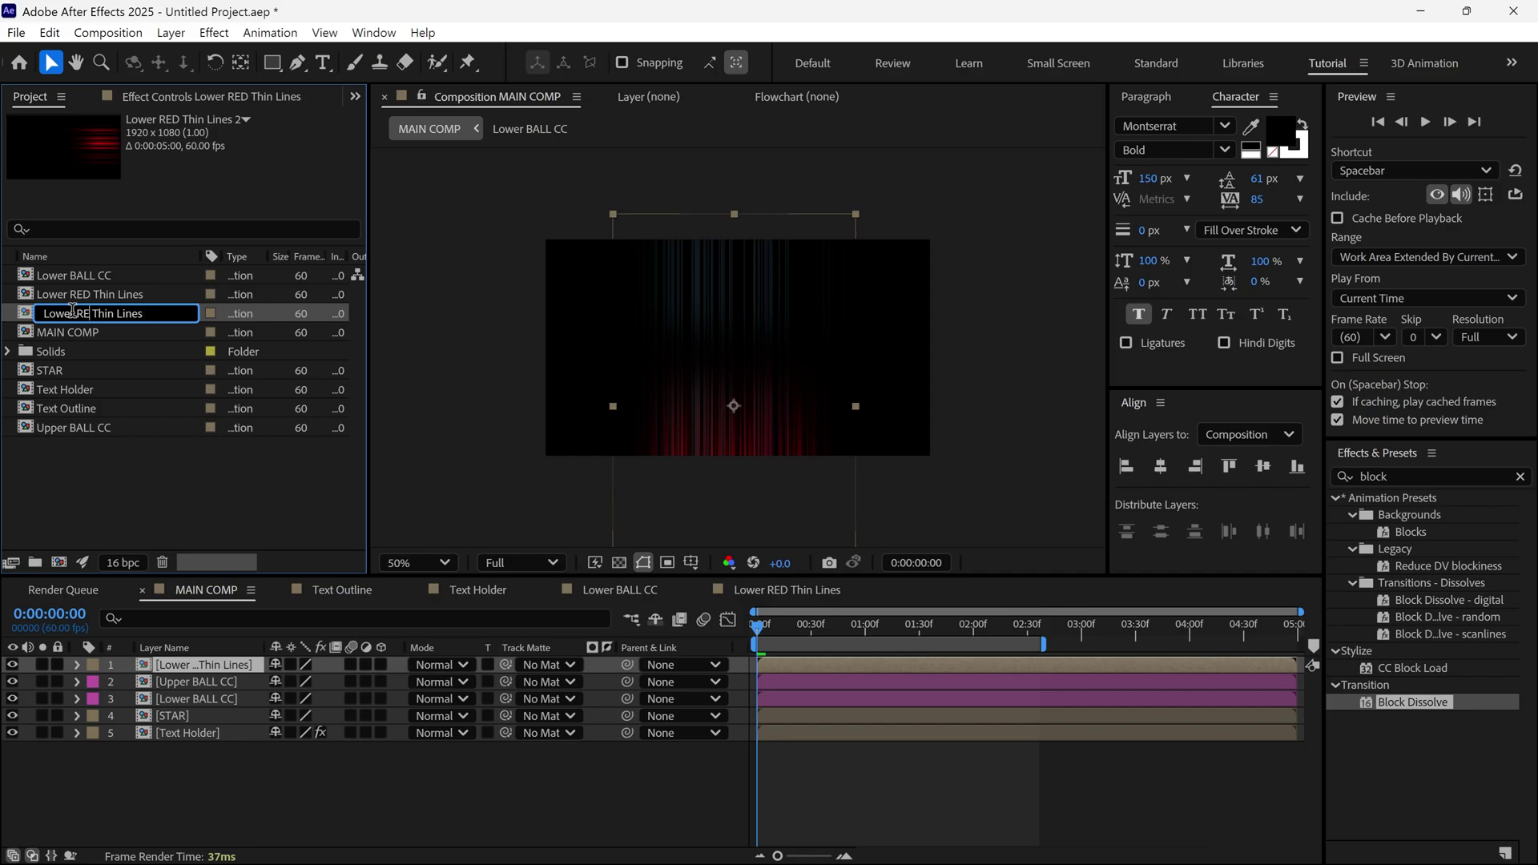
key("BackSpace")
key("BackSpace")
key("BackSpace")
key("BackSpace")
key("BackSpace")
key("BackSpace")
key("BackSpace")
key("BackSpace")
type("Upper B")
key("Return")
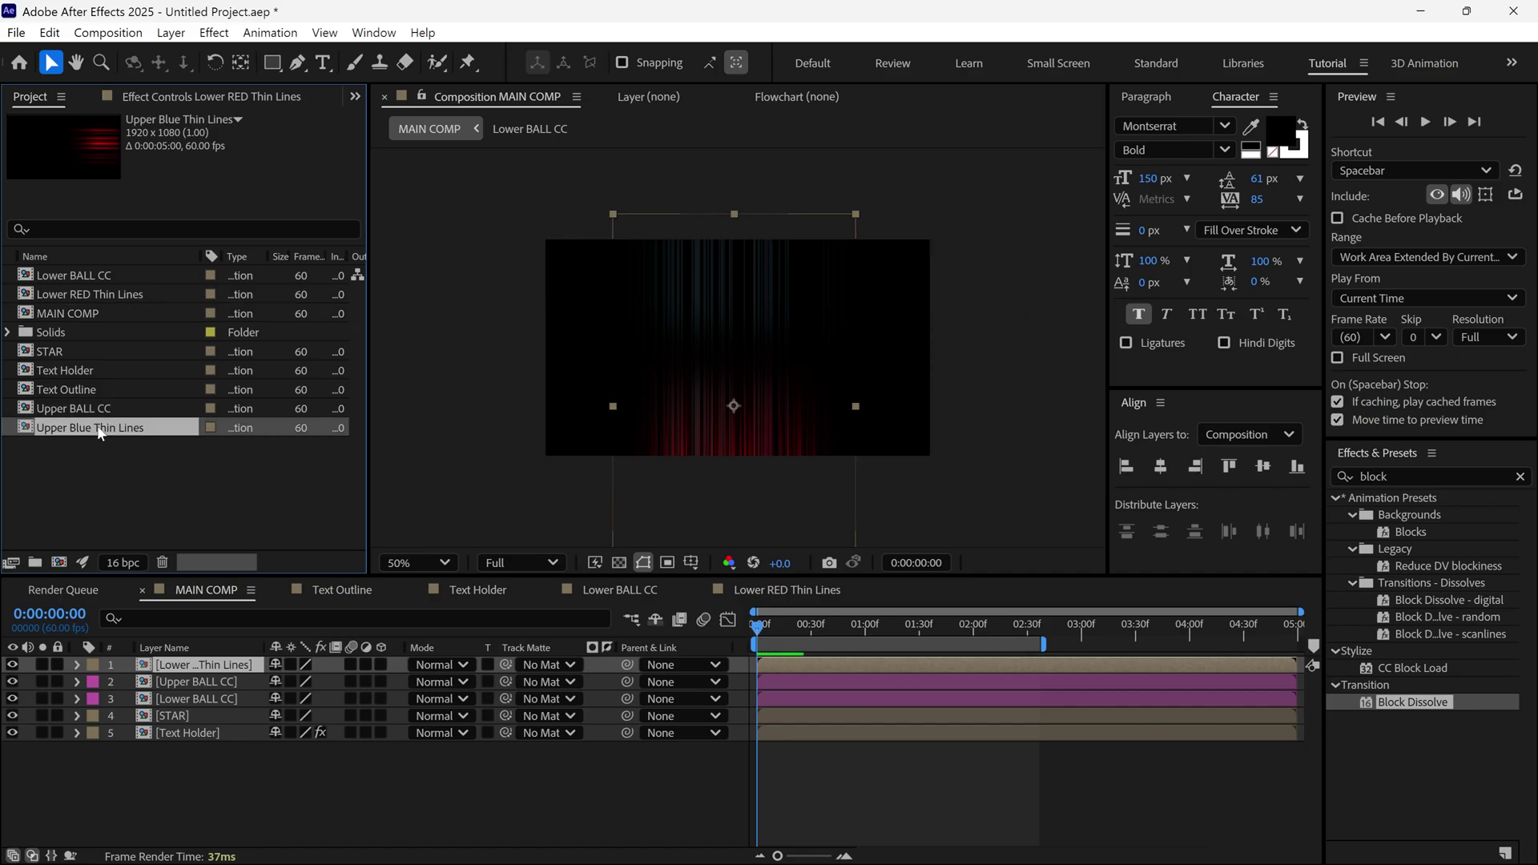
Step: Add Upper Blue Thin Lines to MAIN COMP and rotate it -90° so the lines stand vertical
left_click_drag(99, 433, 145, 665)
key("r")
left_click_drag(293, 681, 303, 680)
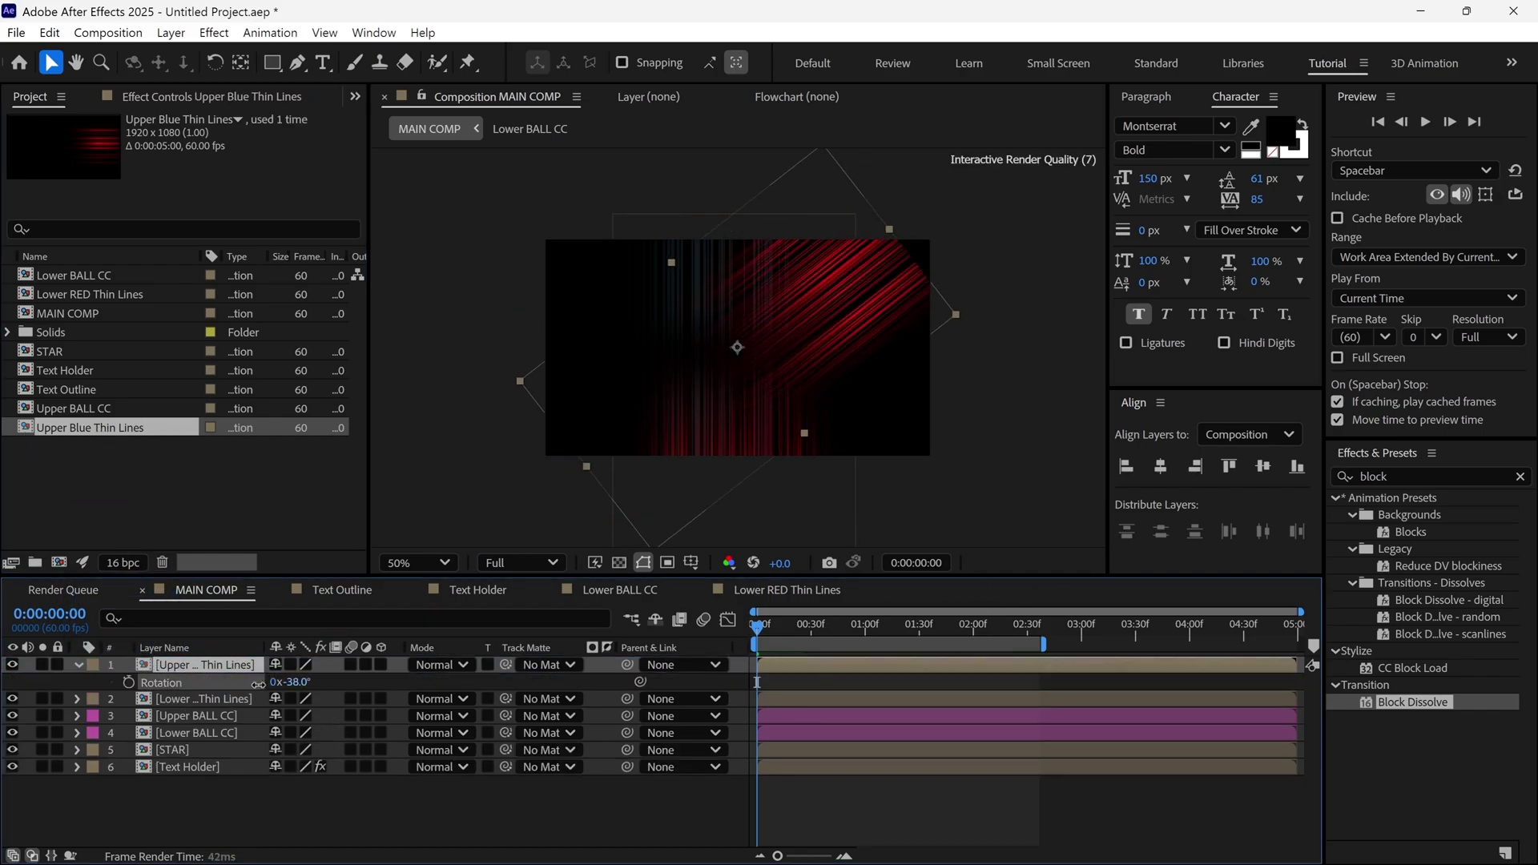
left_click(303, 680)
type("90")
key("Return")
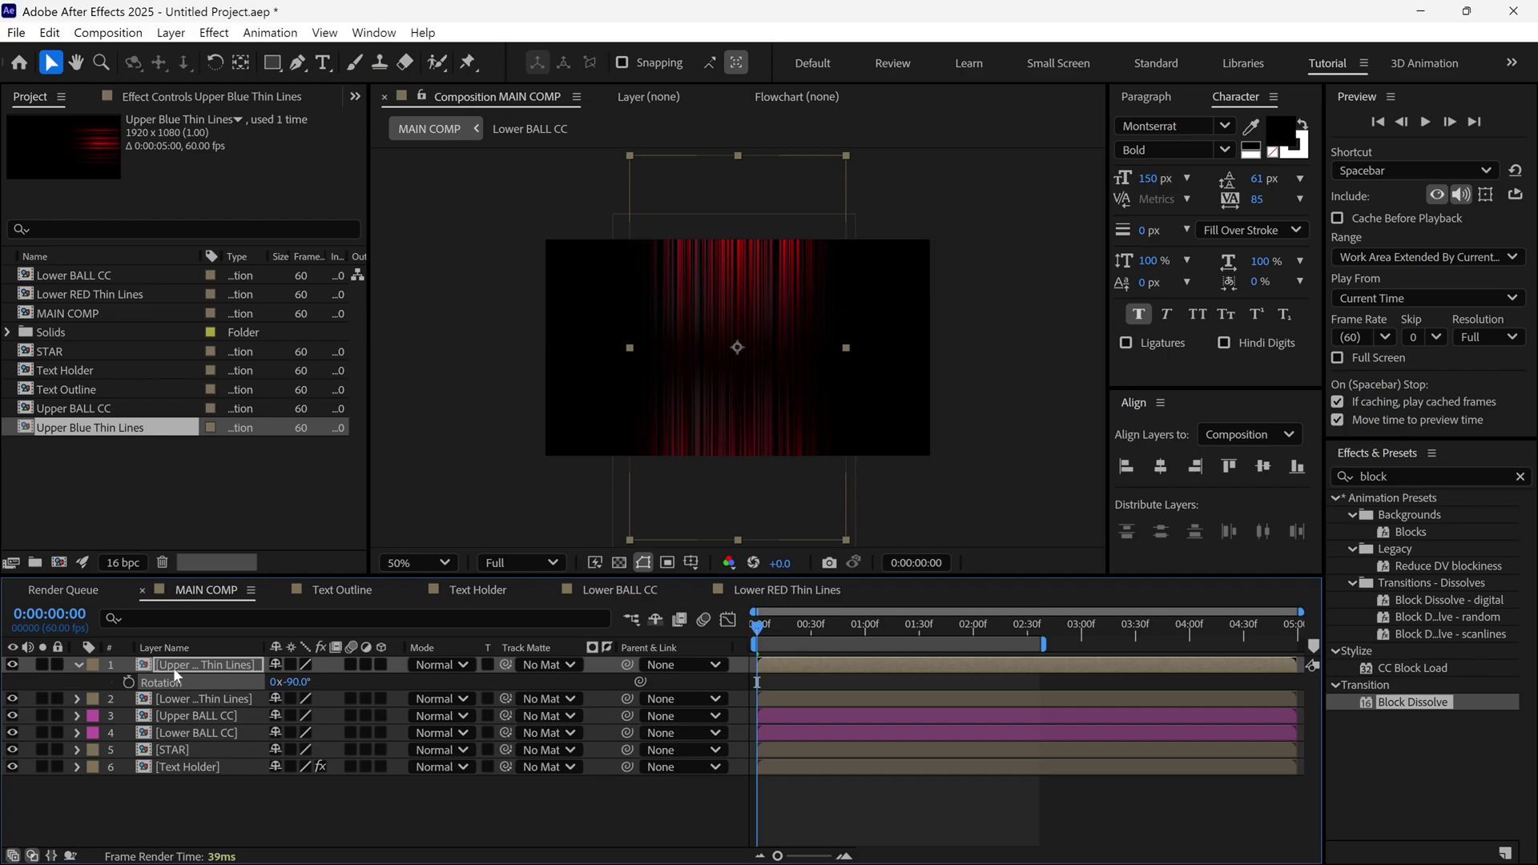
Step: Change the comp's shape fill from red to blue, then reorder the lines layers in MAIN COMP
double_click(174, 665)
left_click(226, 664)
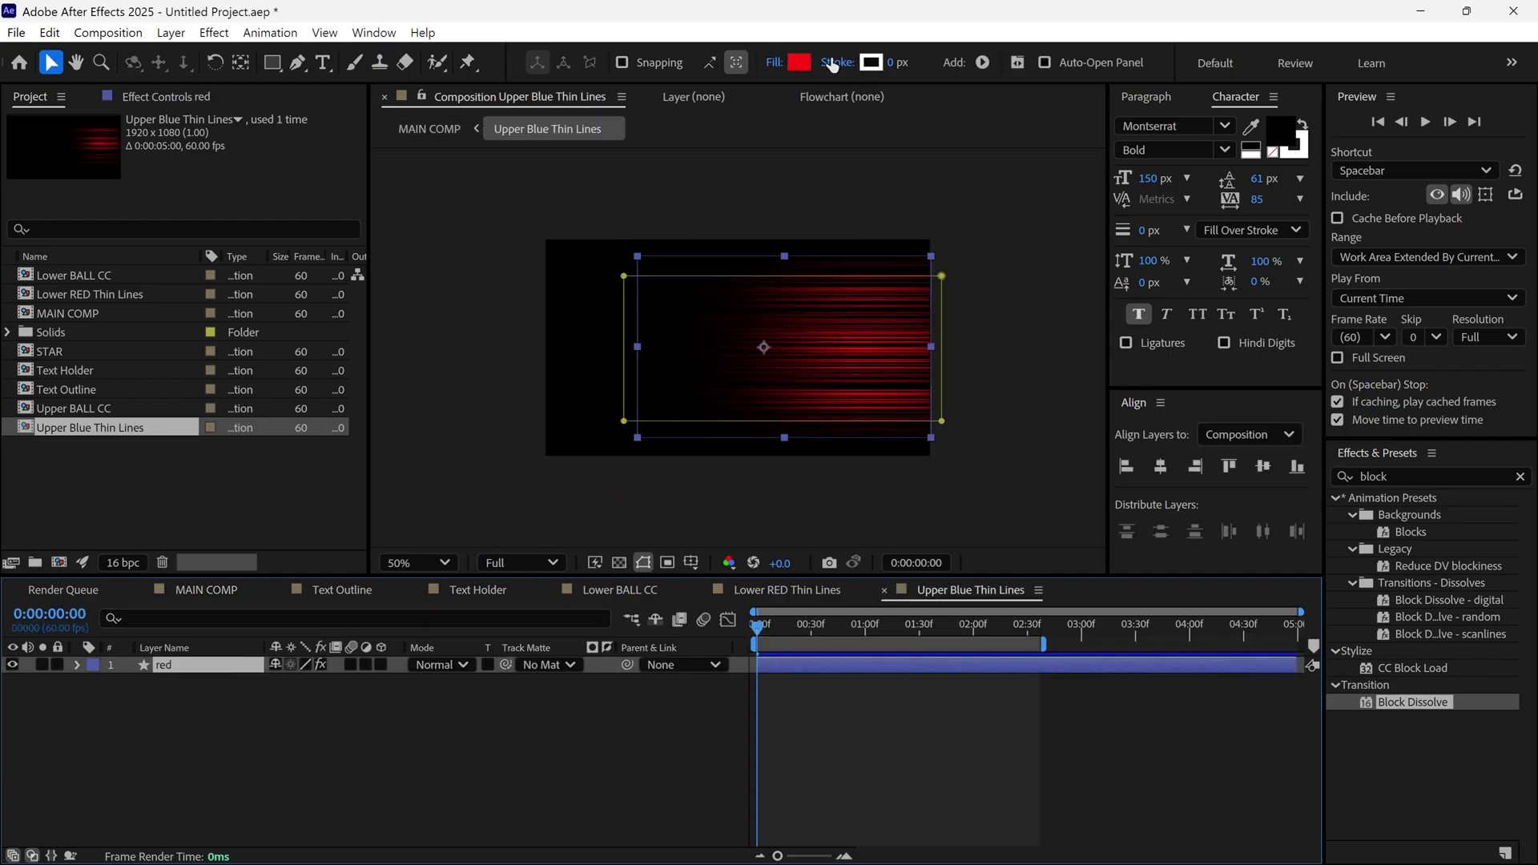
left_click(798, 64)
left_click_drag(689, 275, 1023, 257)
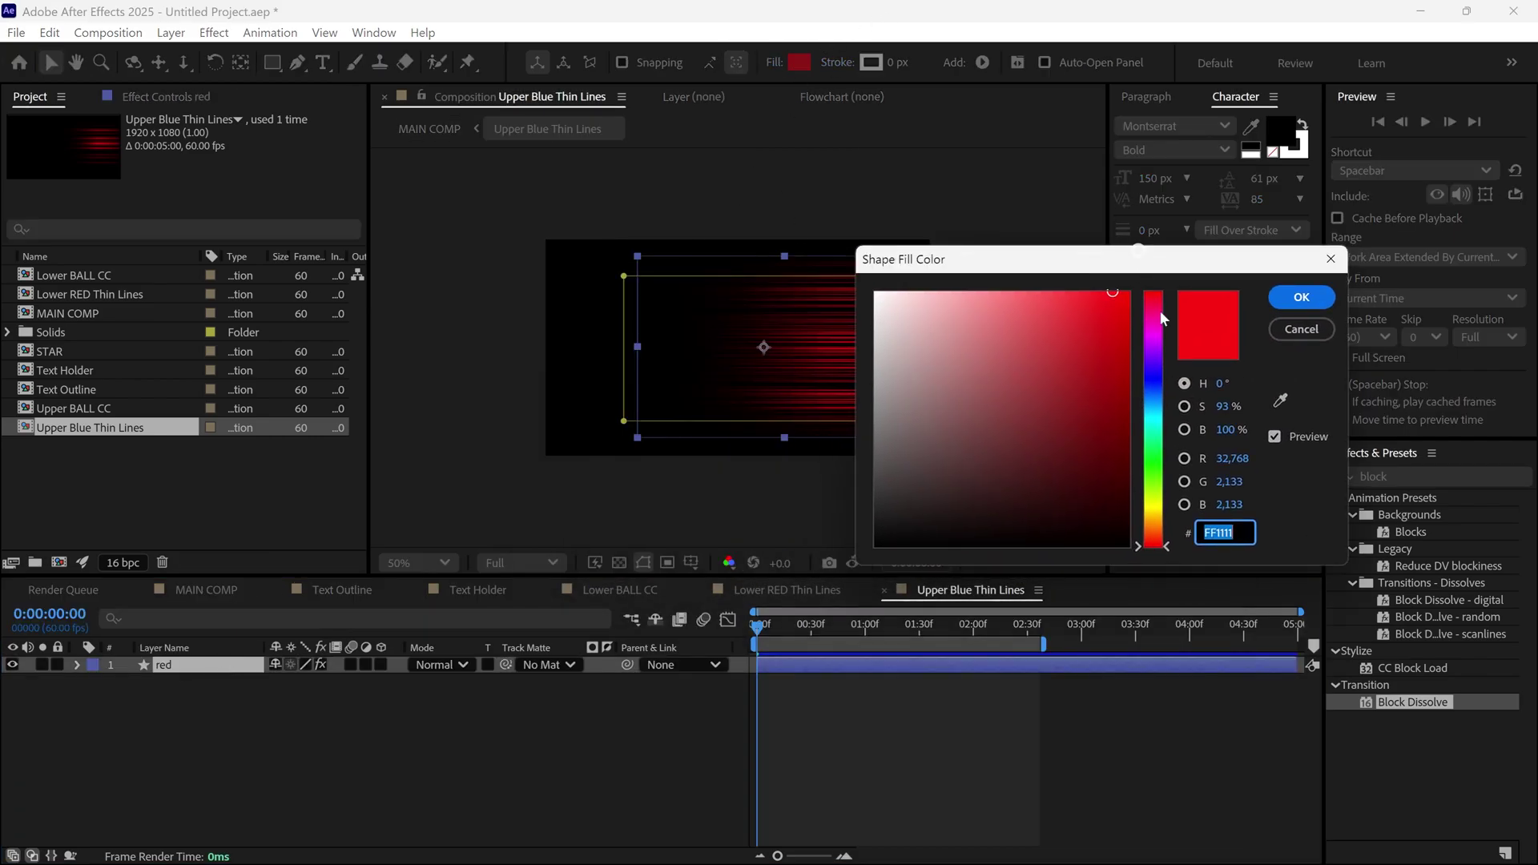
left_click_drag(1151, 410, 1151, 399)
left_click(1296, 298)
left_click(216, 591)
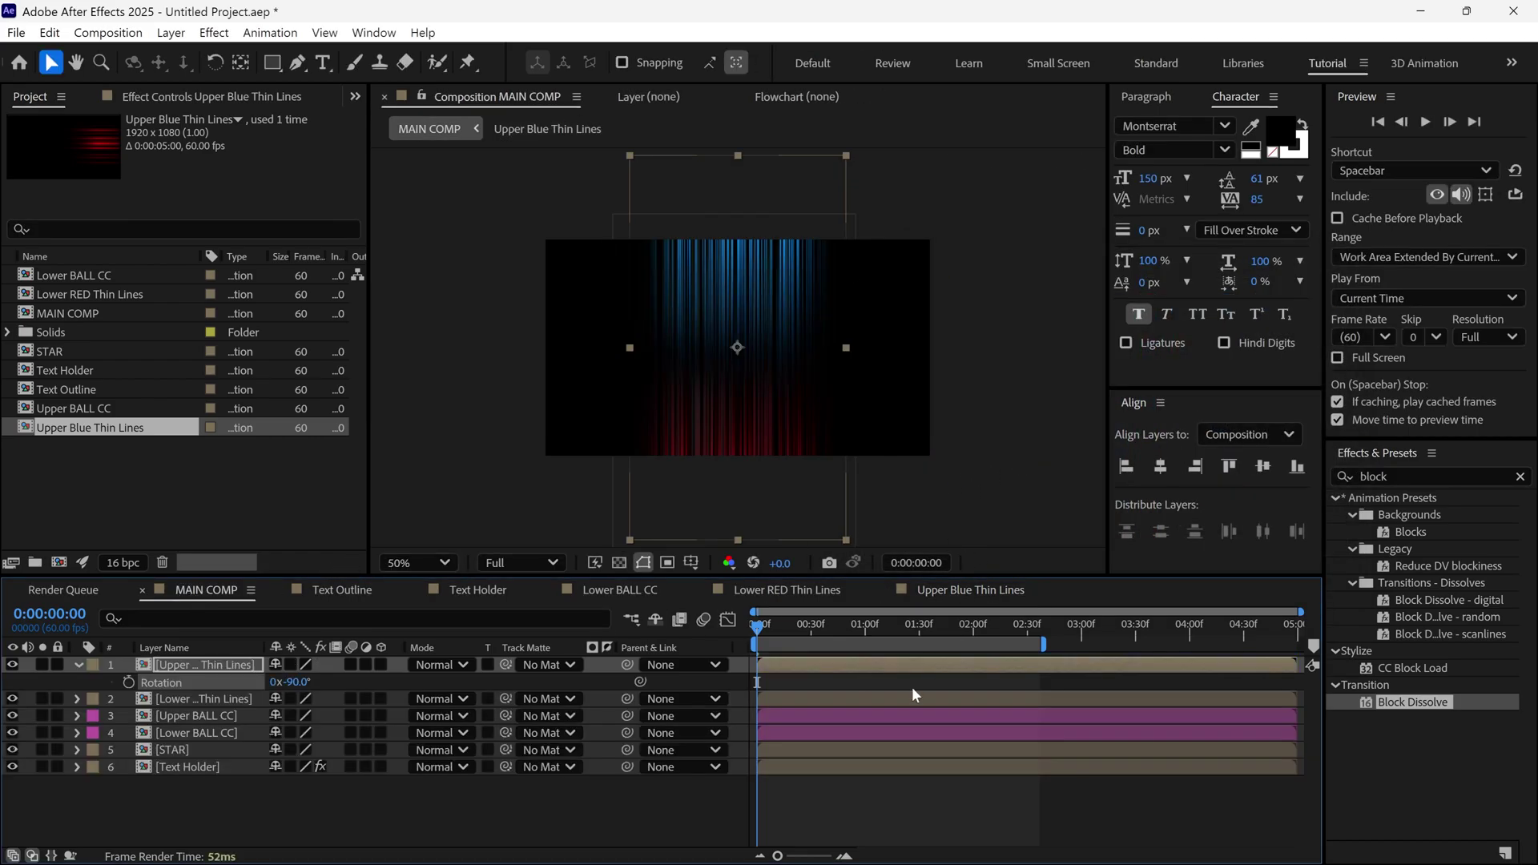
mouse_move(758, 628)
left_mouse_down()
mouse_move(944, 631)
mouse_move(755, 628)
left_mouse_up()
left_click_drag(190, 664, 189, 714)
Step: Parent Lower BALL CC to the red lines and Upper BALL CC to the blue lines
left_click(190, 713)
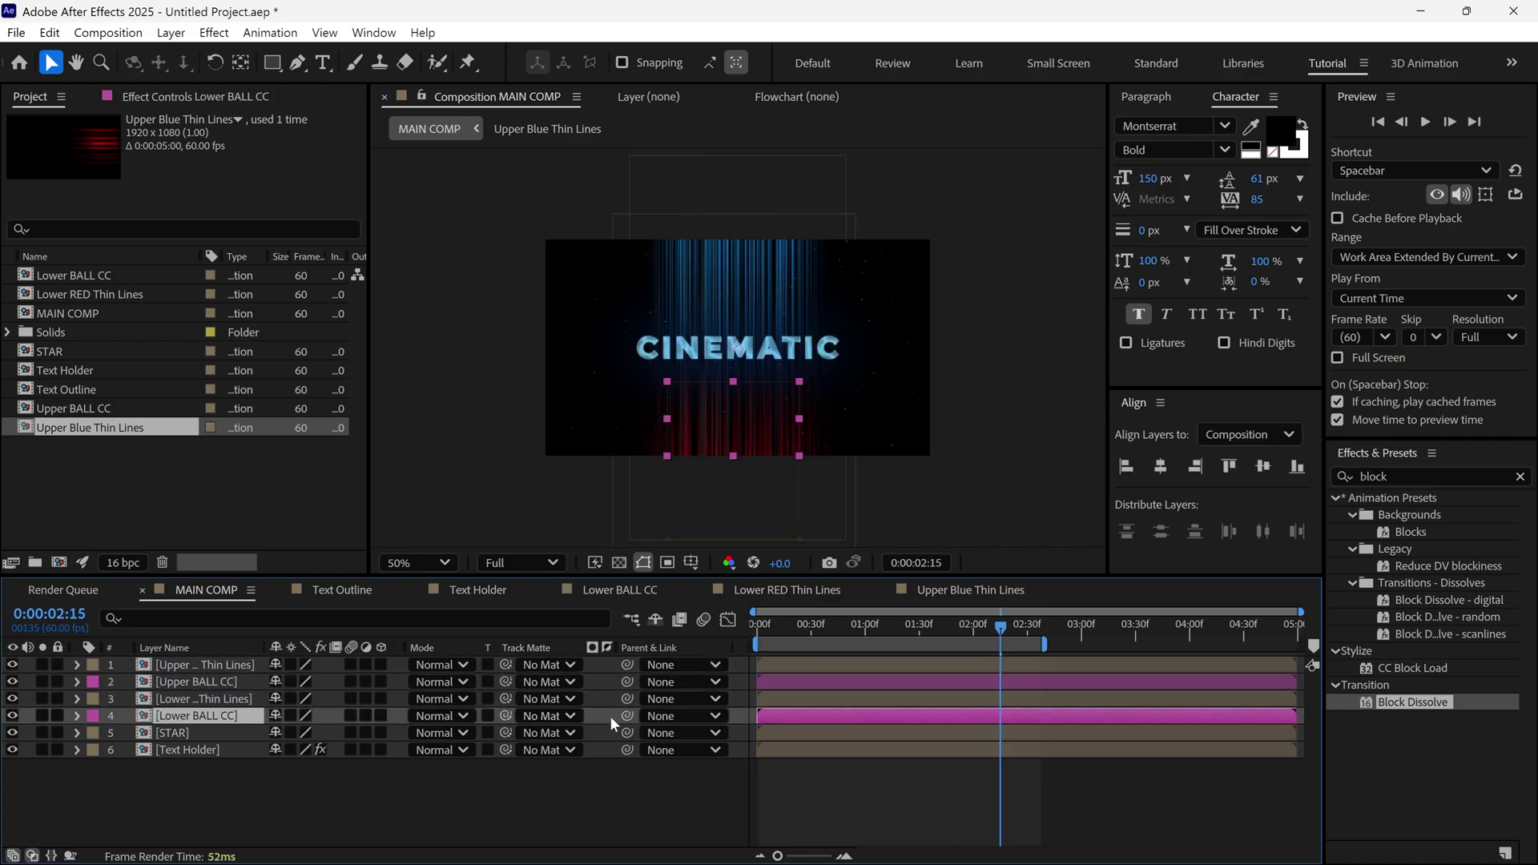
left_click_drag(627, 715, 232, 700)
left_click(237, 681)
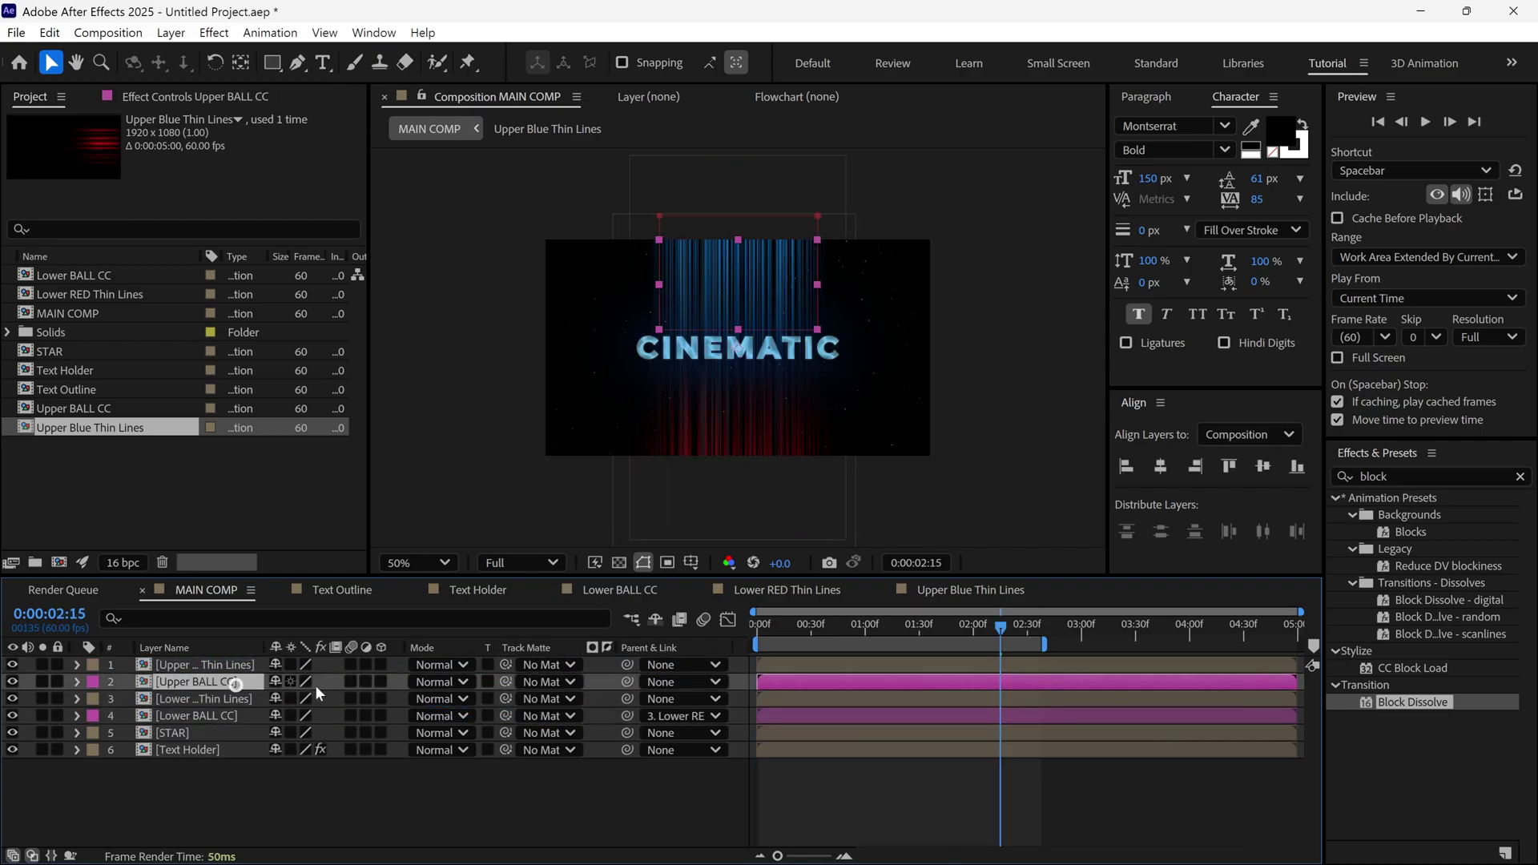
left_click_drag(627, 682, 204, 664)
Step: Set Position keyframes on both thin-lines layers at 0 and 2 seconds
left_click(204, 665)
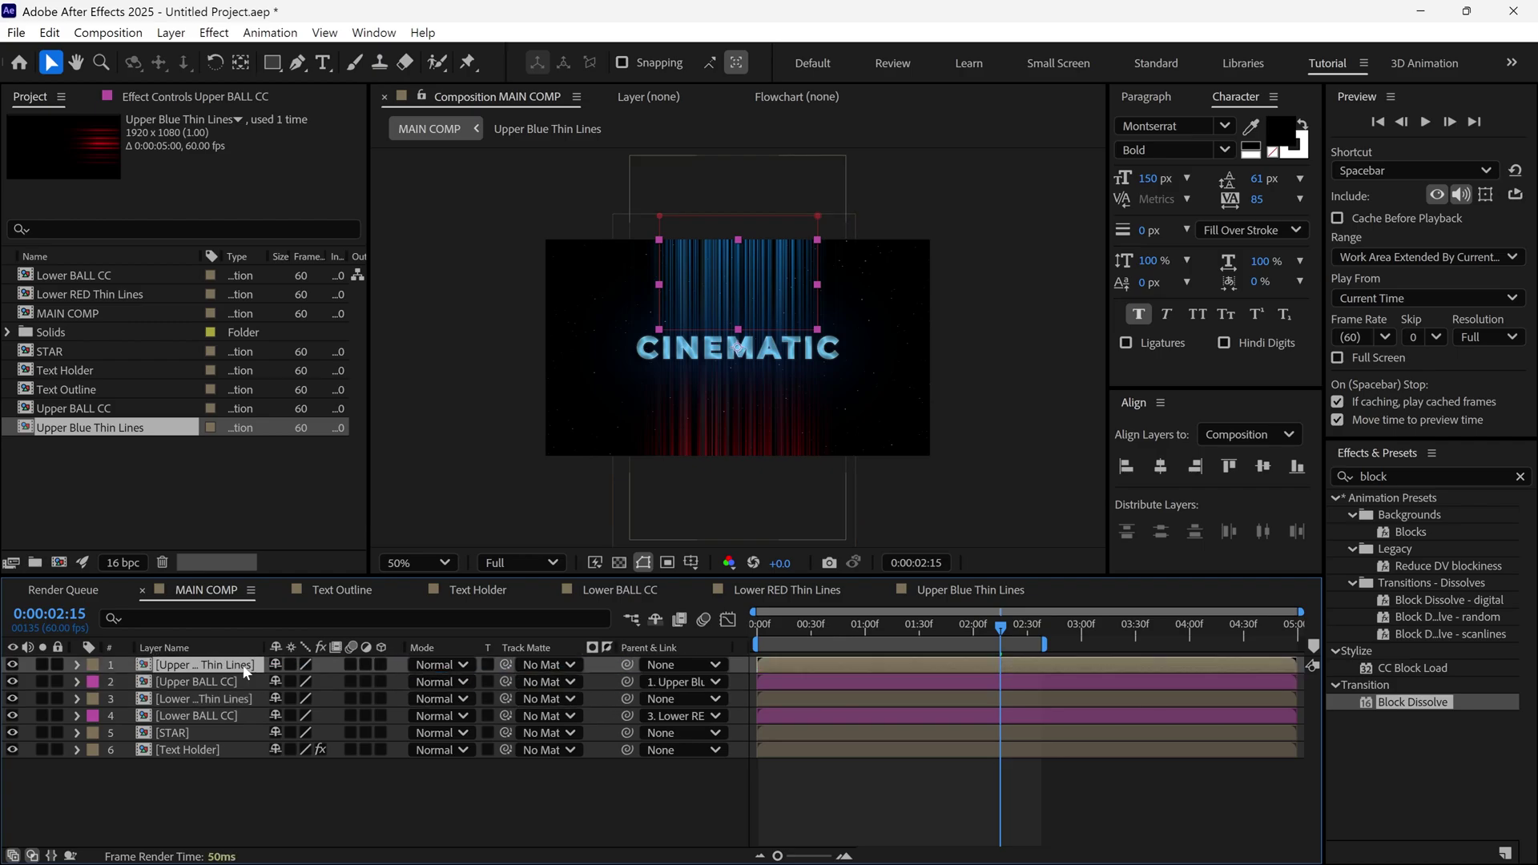
left_click(229, 700, "ctrl")
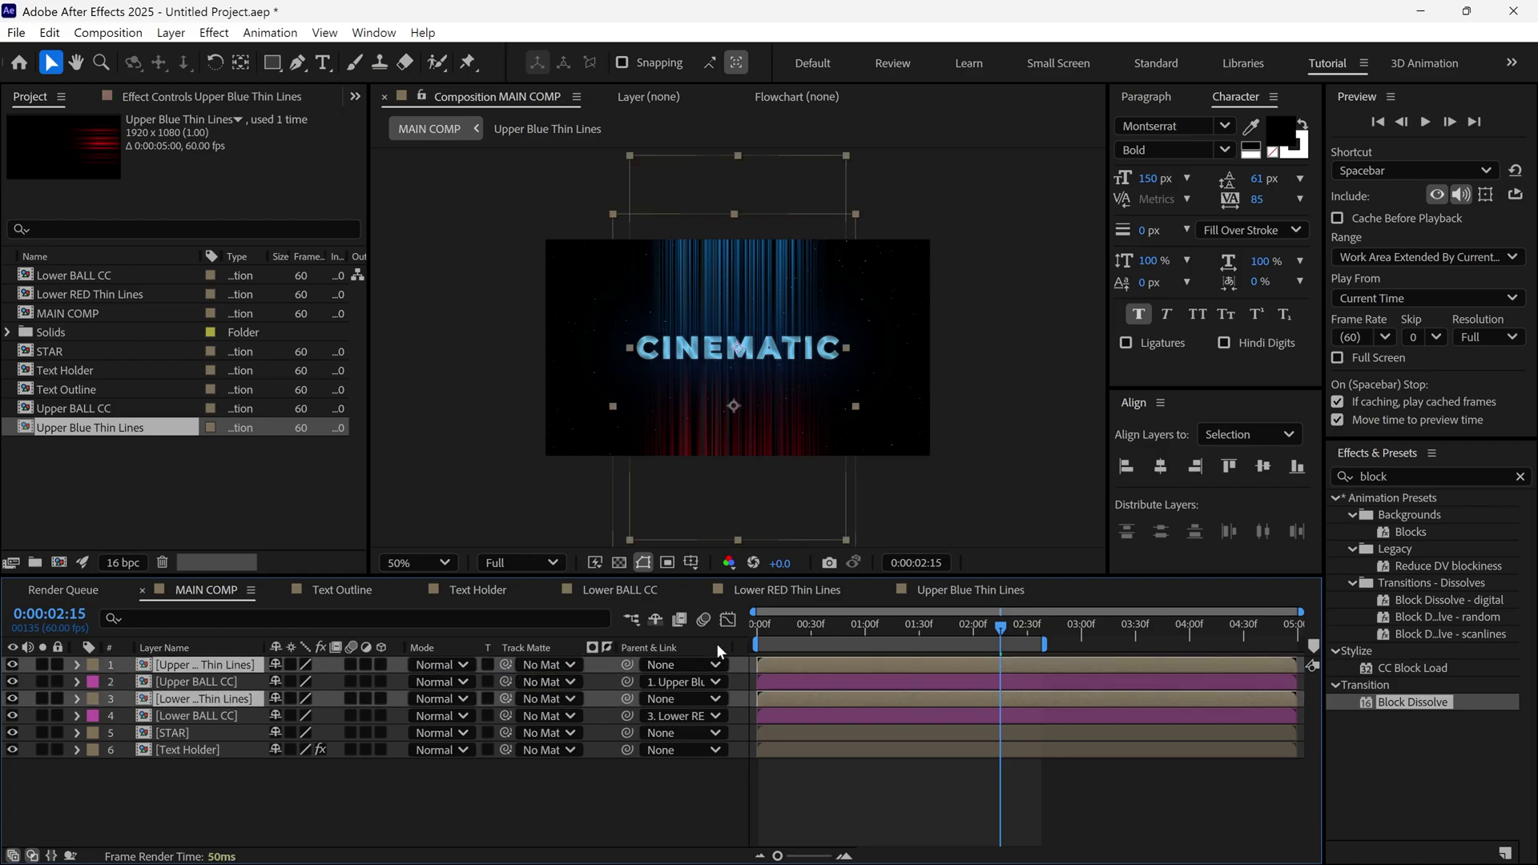
key("Home")
key("p")
left_click(128, 682)
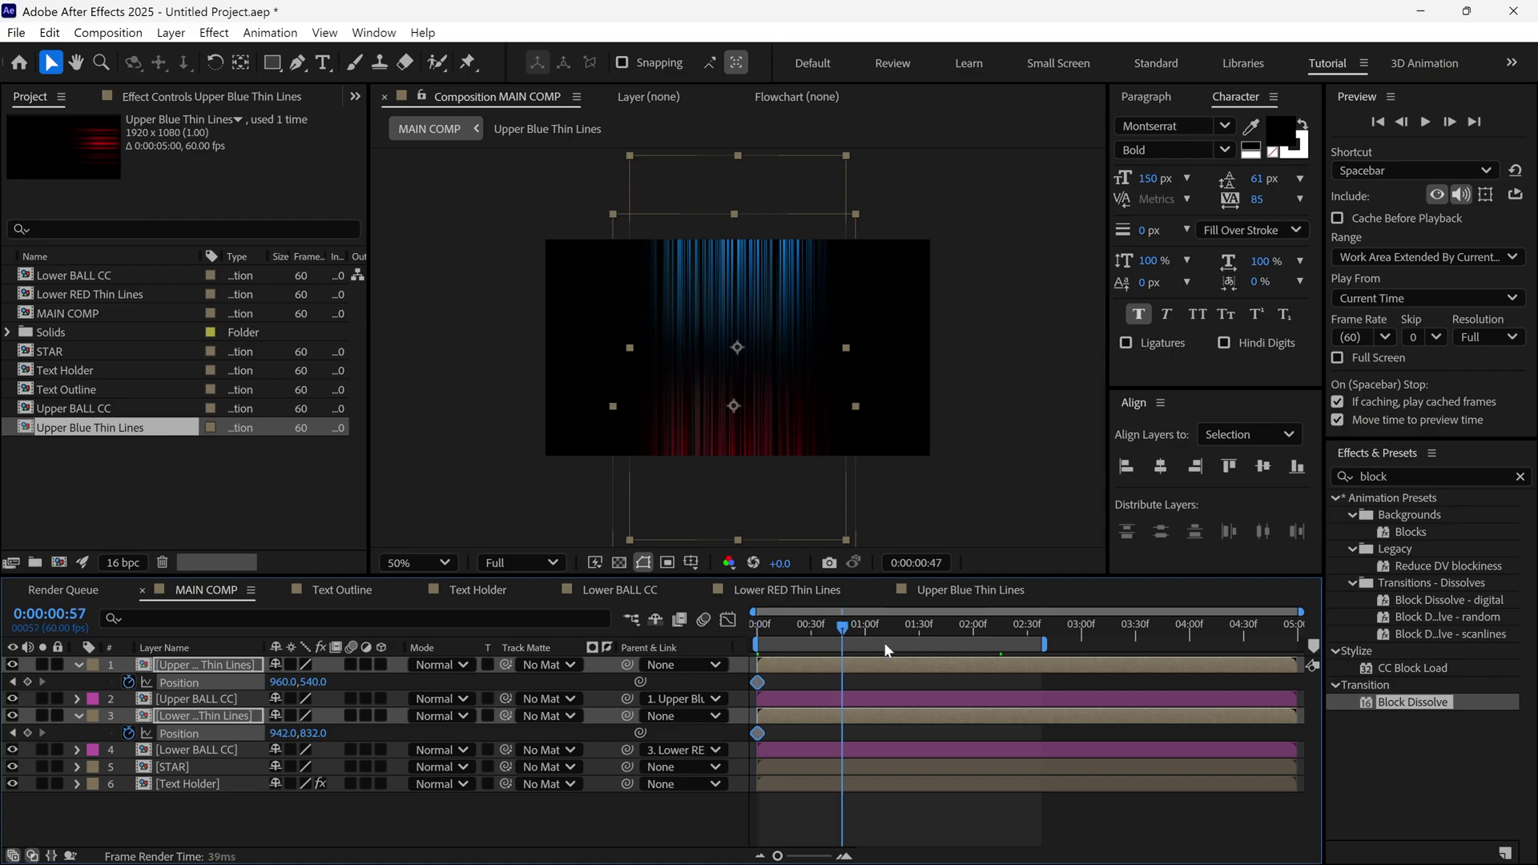
left_click(970, 642)
left_click(28, 682)
Step: At the start, move the blue lines above and red lines below the frame, then preview
left_click_drag(41, 663, 41, 750)
key("Home")
left_click_drag(771, 348, 770, 226)
left_click_drag(769, 408, 768, 493)
key("space")
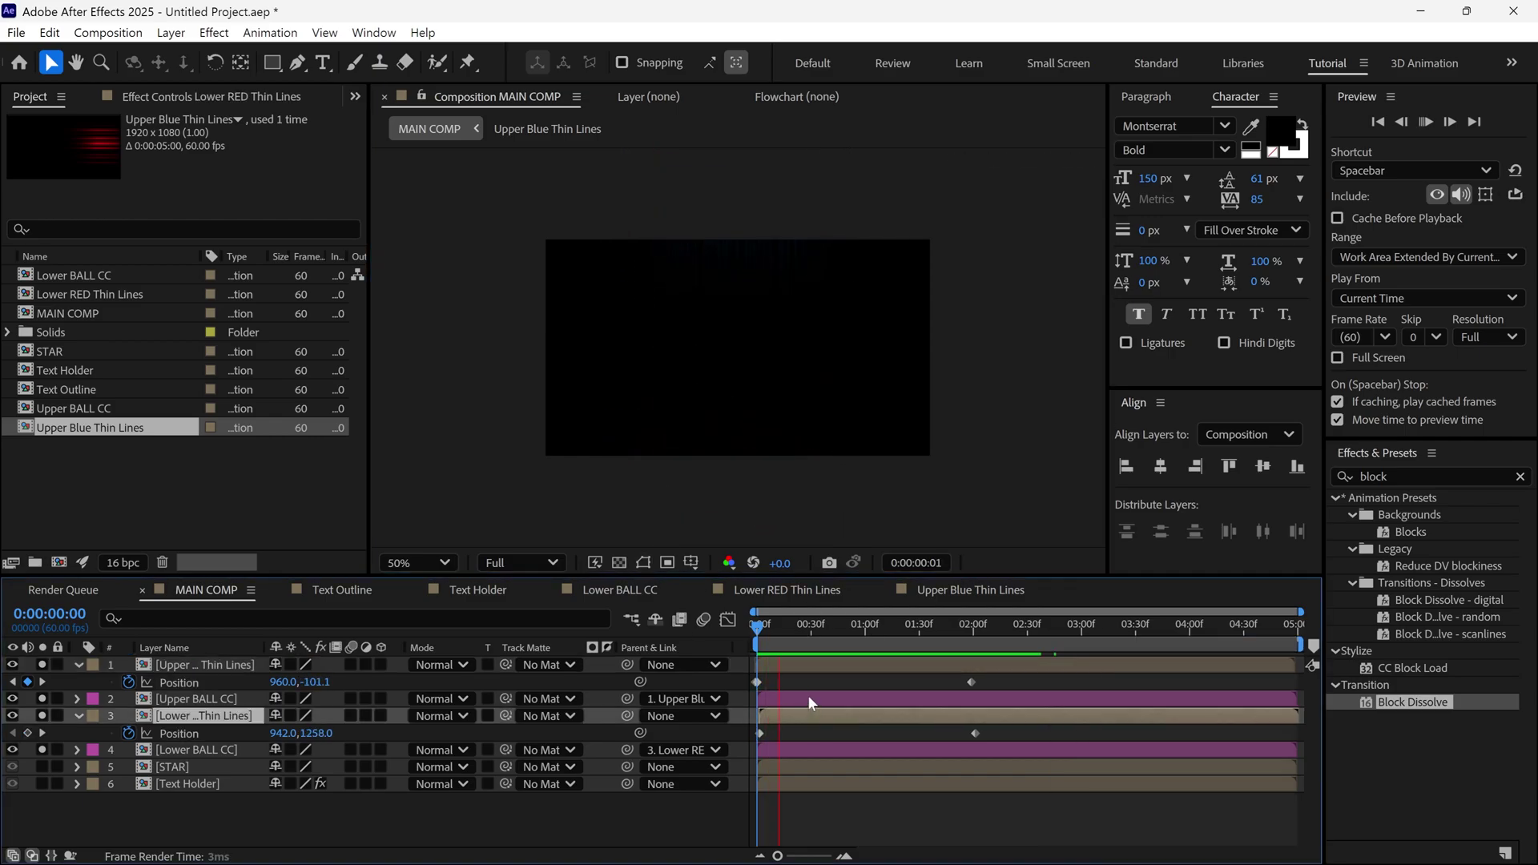
key("shift+slash")
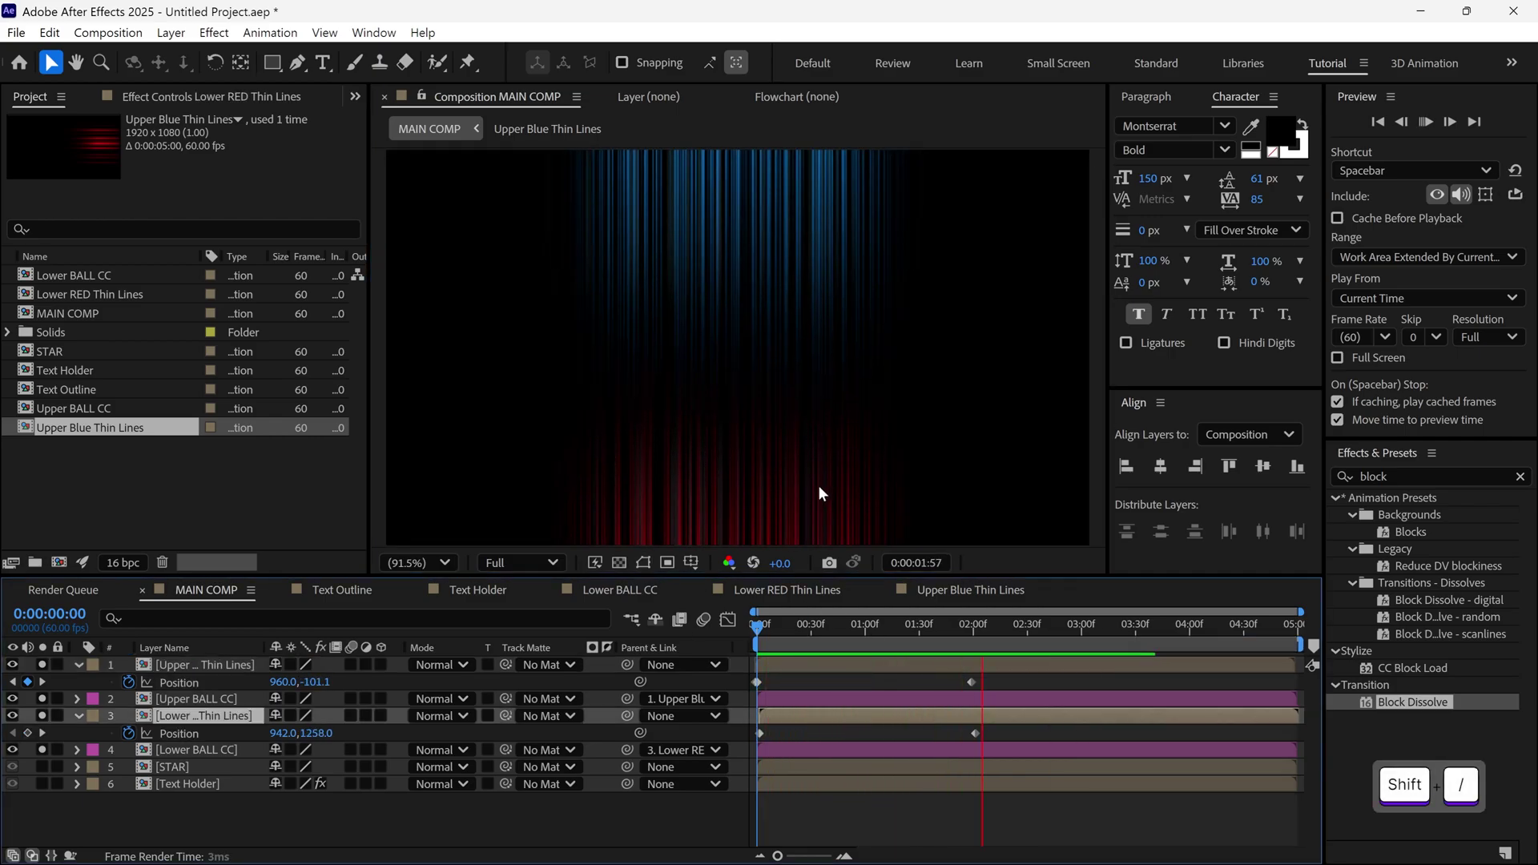
key("space")
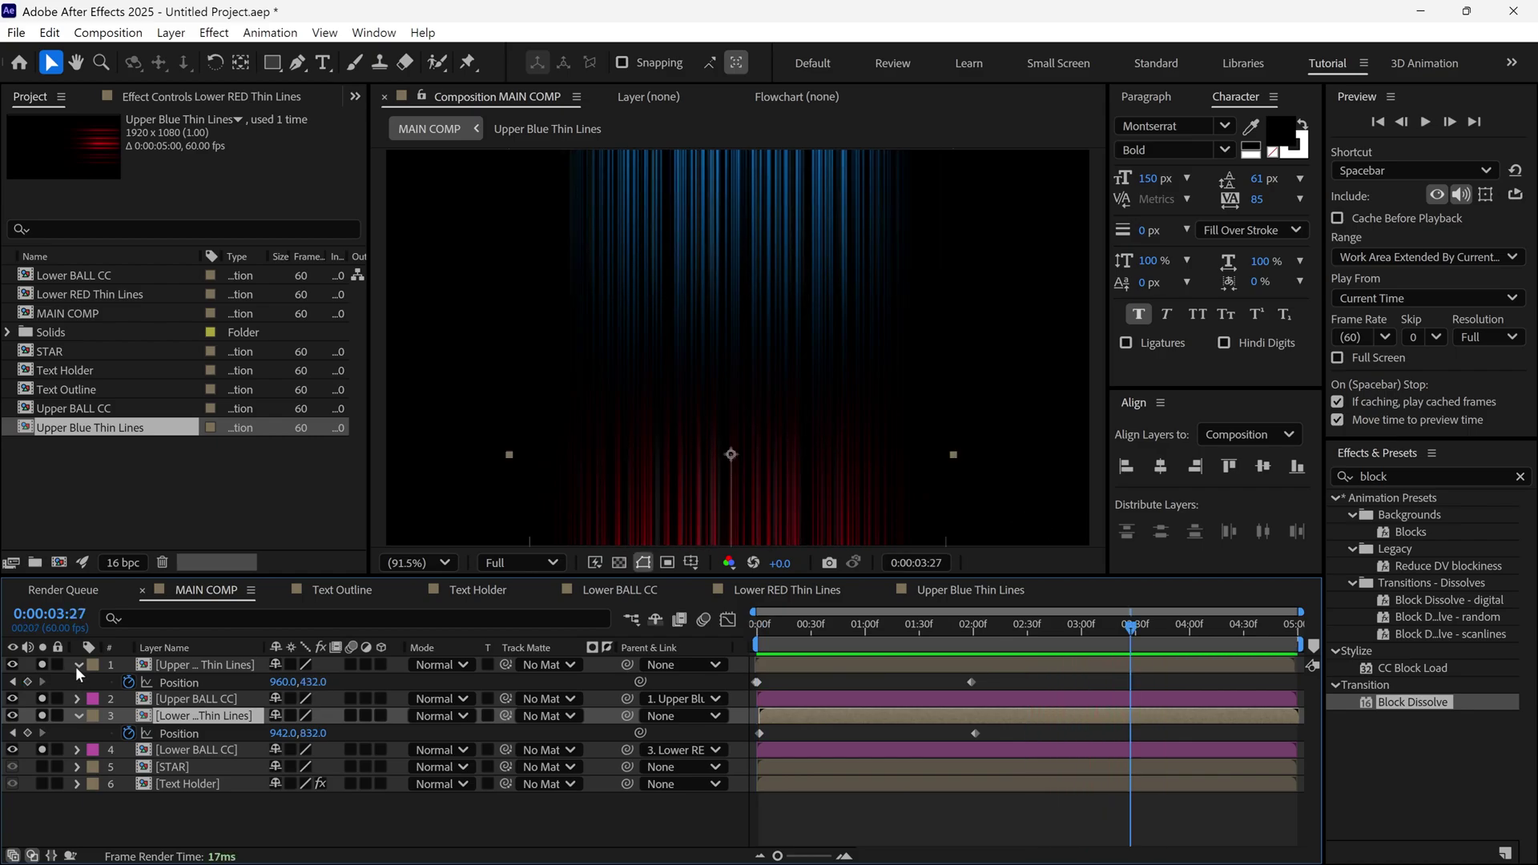
left_click(77, 665)
left_click(76, 698)
Step: Find the Glow effect in Effects & Presets and apply it to the blue thin-lines layer
key("F2")
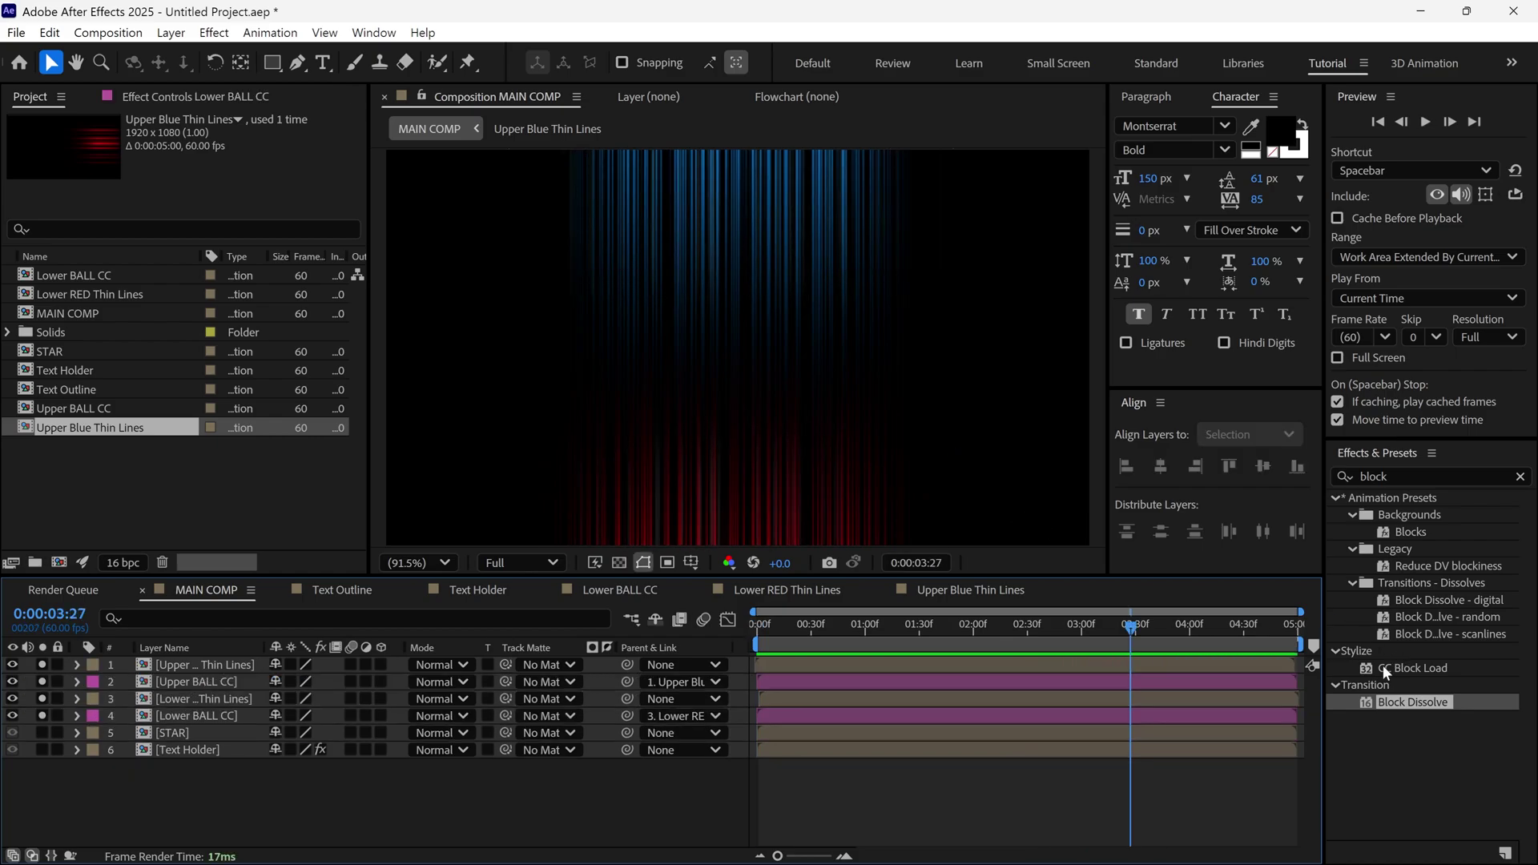
left_click(1353, 476)
type("glo")
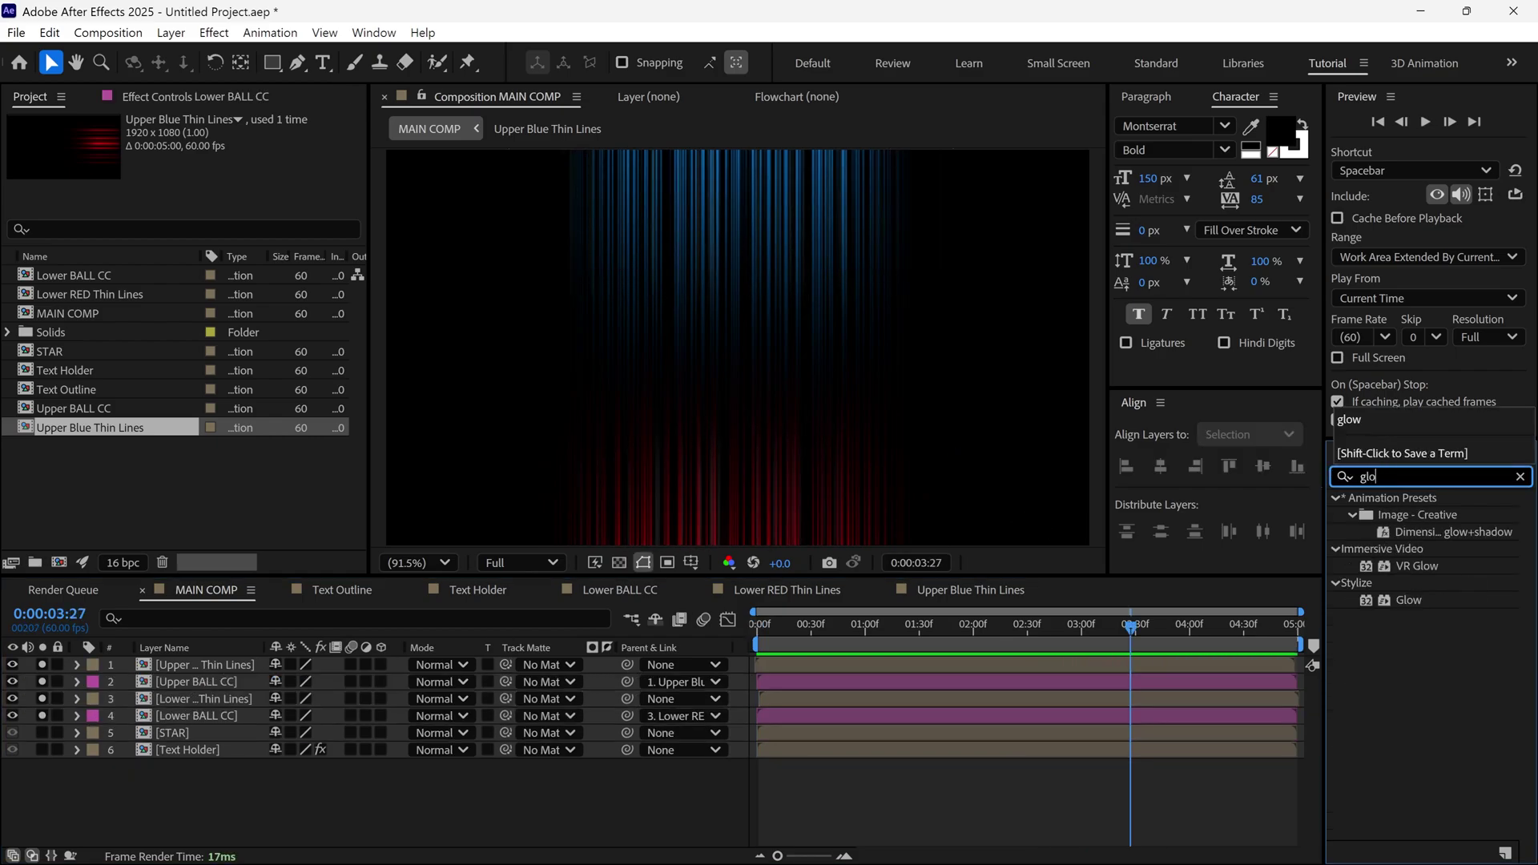
type("w")
left_click_drag(1408, 600, 250, 670)
scroll(756, 312, "down", 2)
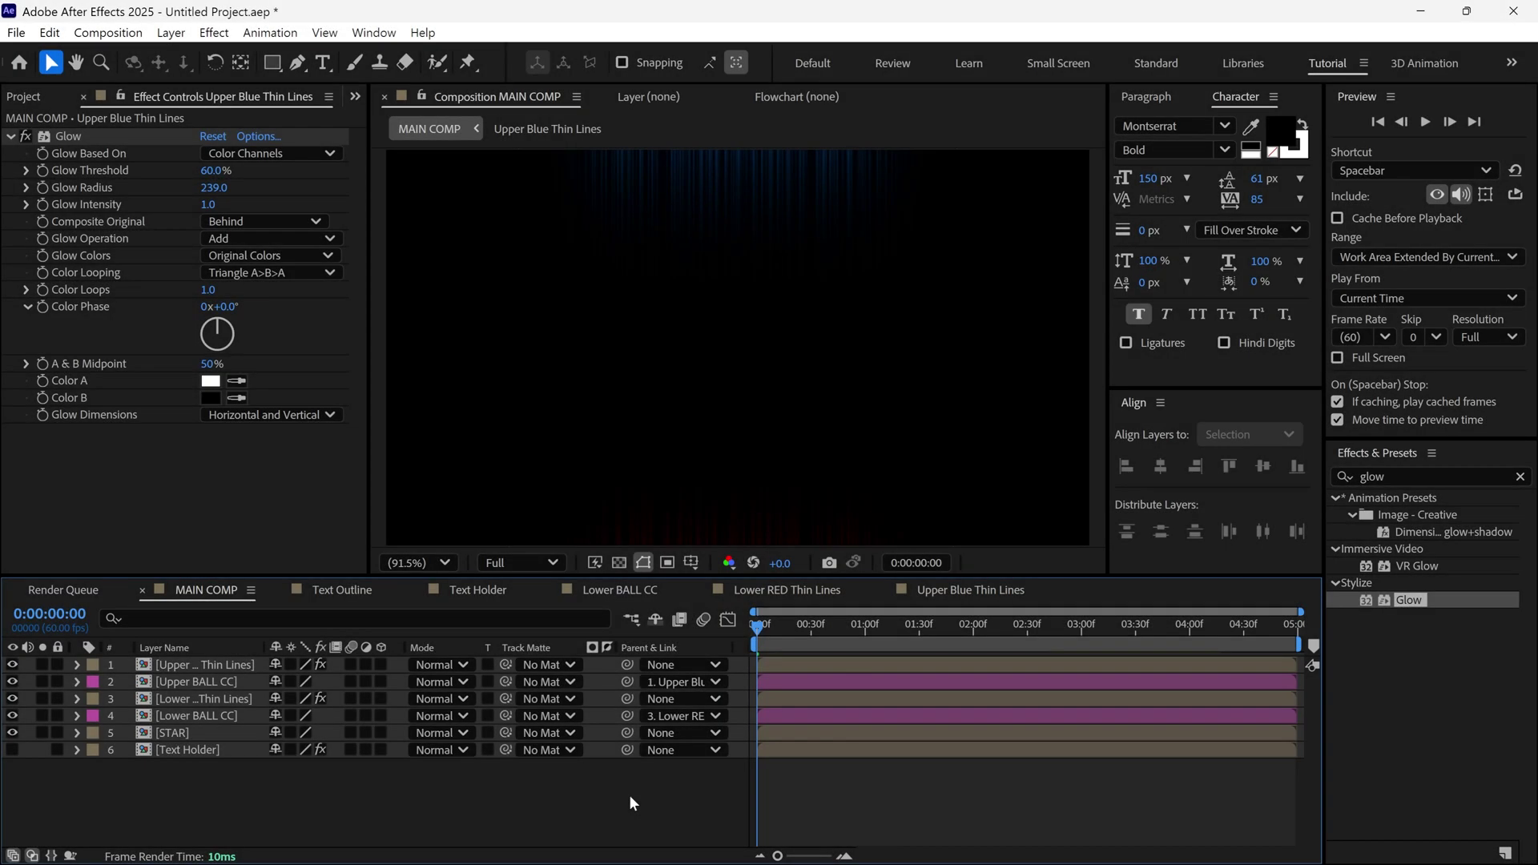
Step: Draw a blue ellipse at the frame's top and apply Gaussian Blur (Legacy) to it
mouse_move(273, 61)
left_mouse_down()
mouse_move(348, 79)
mouse_move(334, 112)
left_mouse_up()
key("comma")
key("comma")
left_click_drag(606, 209, 876, 278)
key("v")
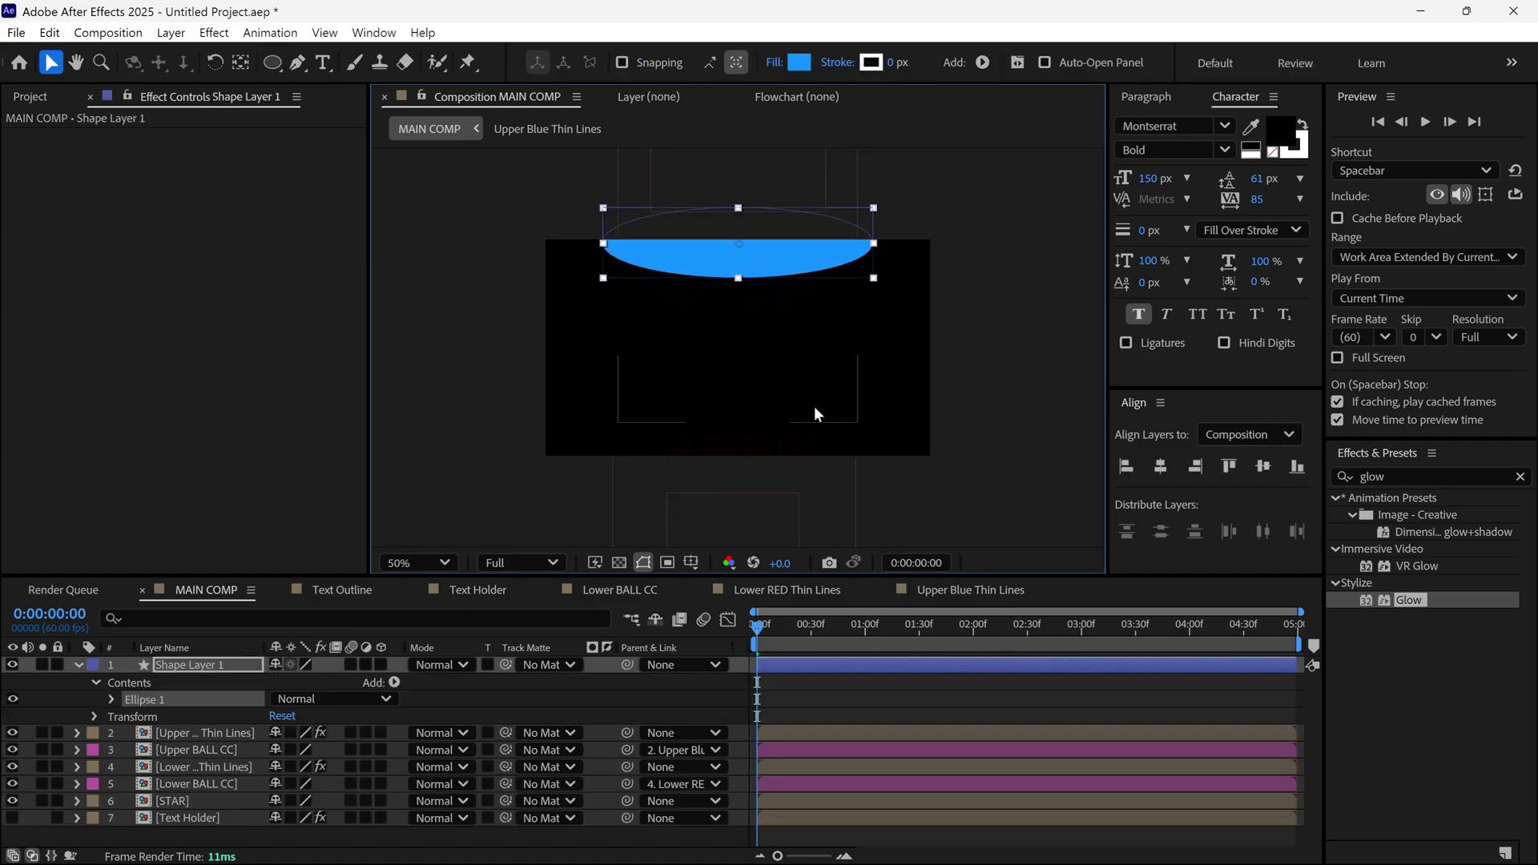
left_click(1411, 478)
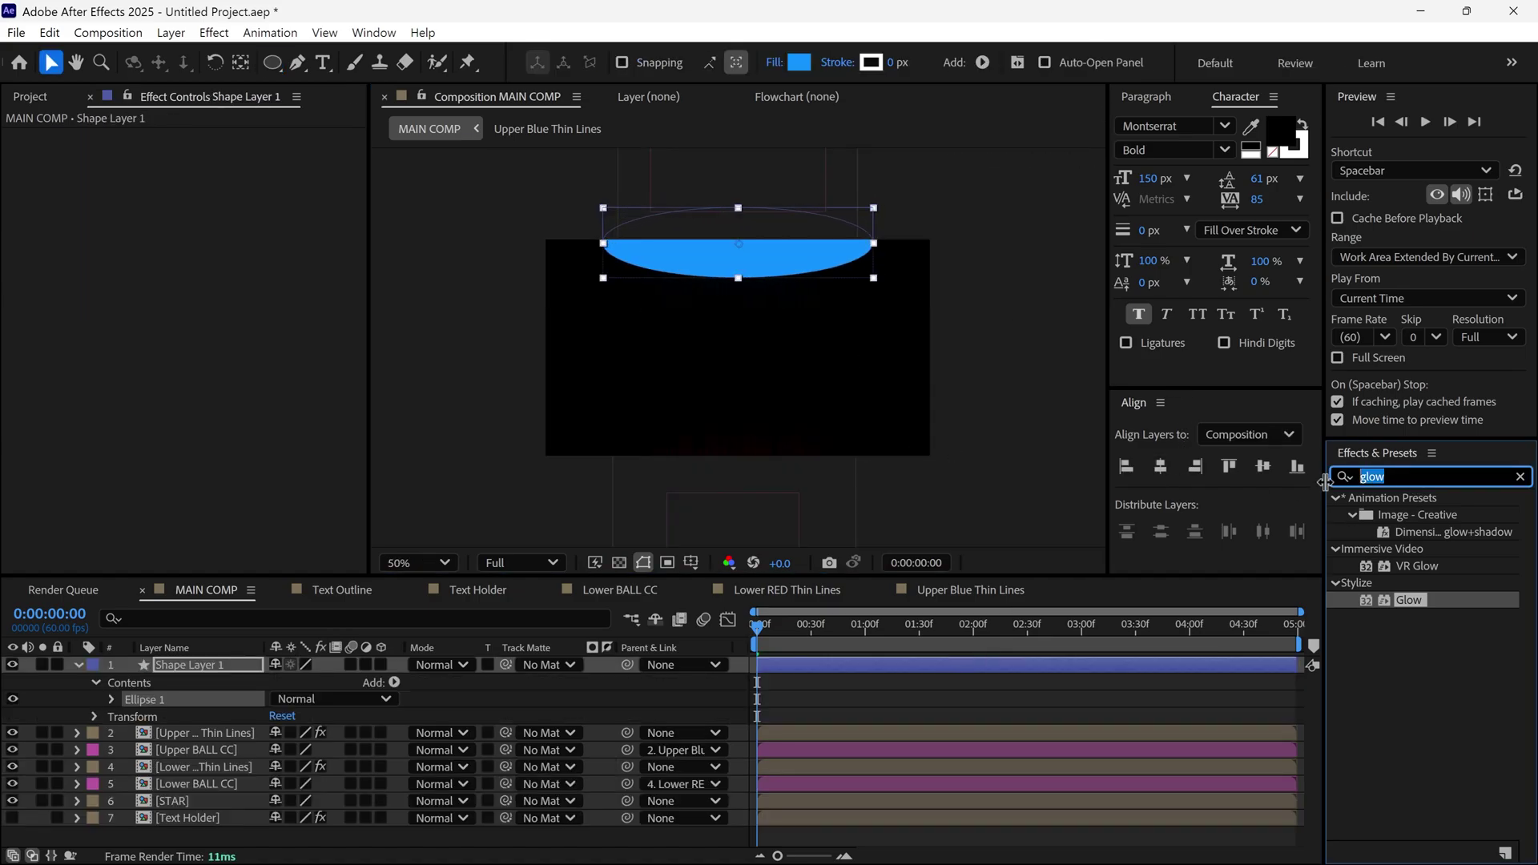
type("gau")
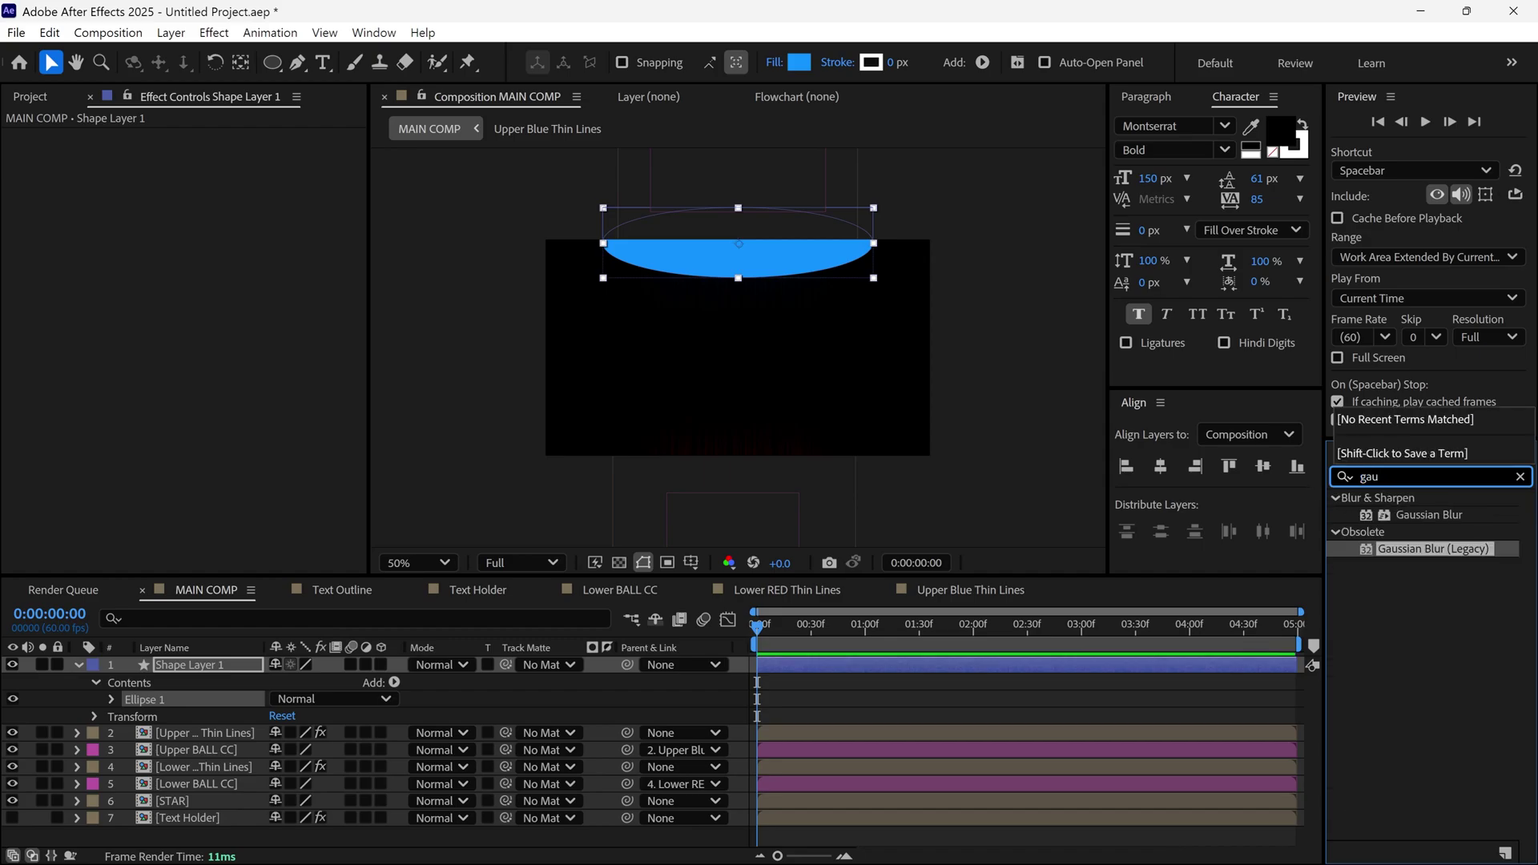
left_click_drag(1424, 551, 700, 257)
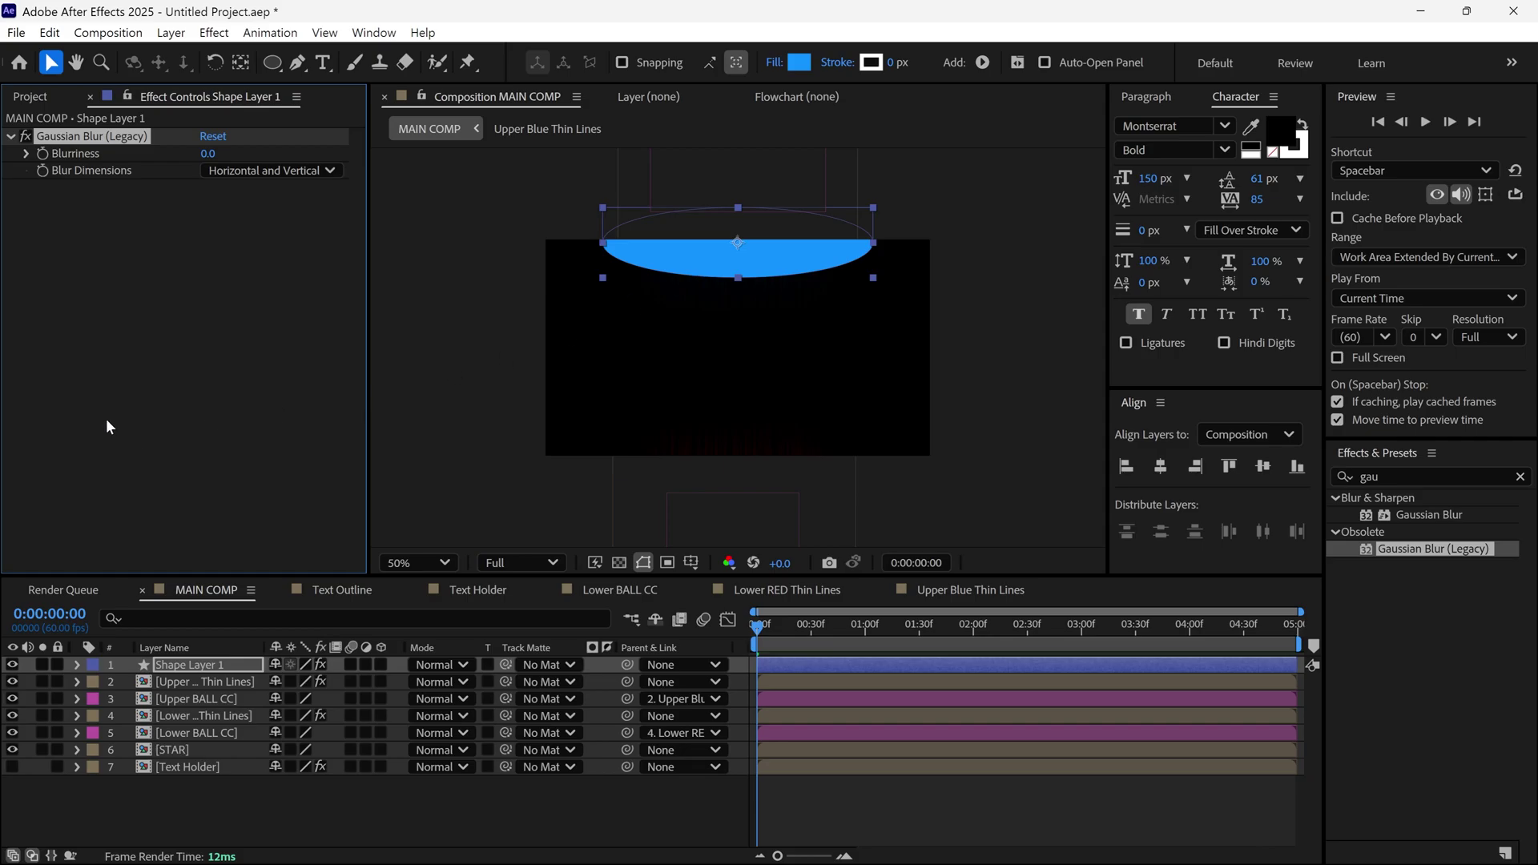
Step: Rename the ellipse layer 'Upper Light' and set its blurriness to 400
left_click(199, 664)
key("Return")
type("Upper Light")
key("Return")
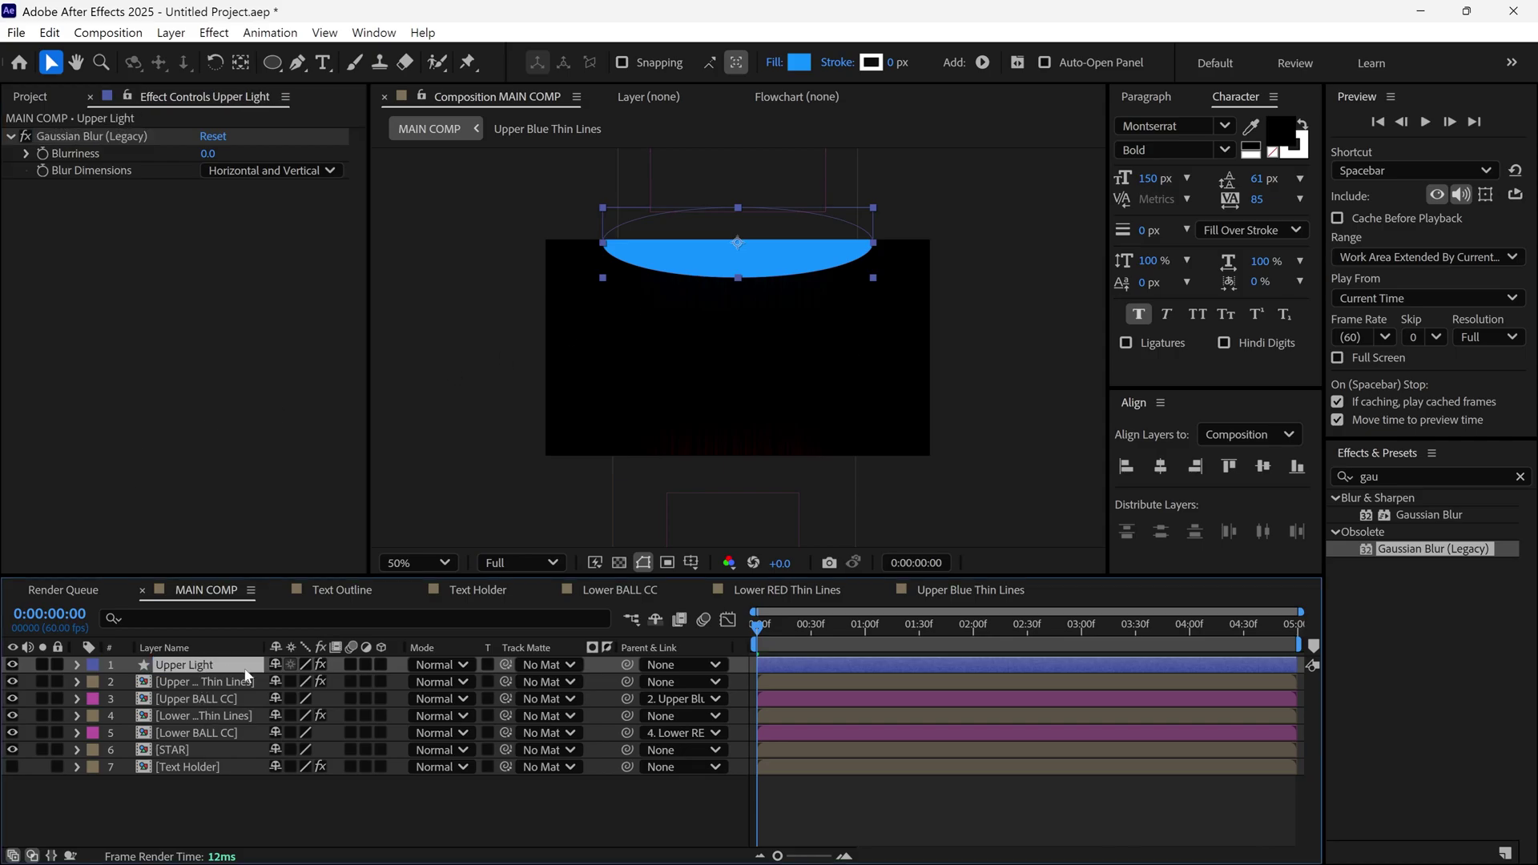
left_click(207, 153)
type("400")
key("Return")
Step: Lower Upper Light's opacity to 60% and parent it to Upper Blue Thin Lines
left_click_drag(761, 629, 1115, 642)
key("r")
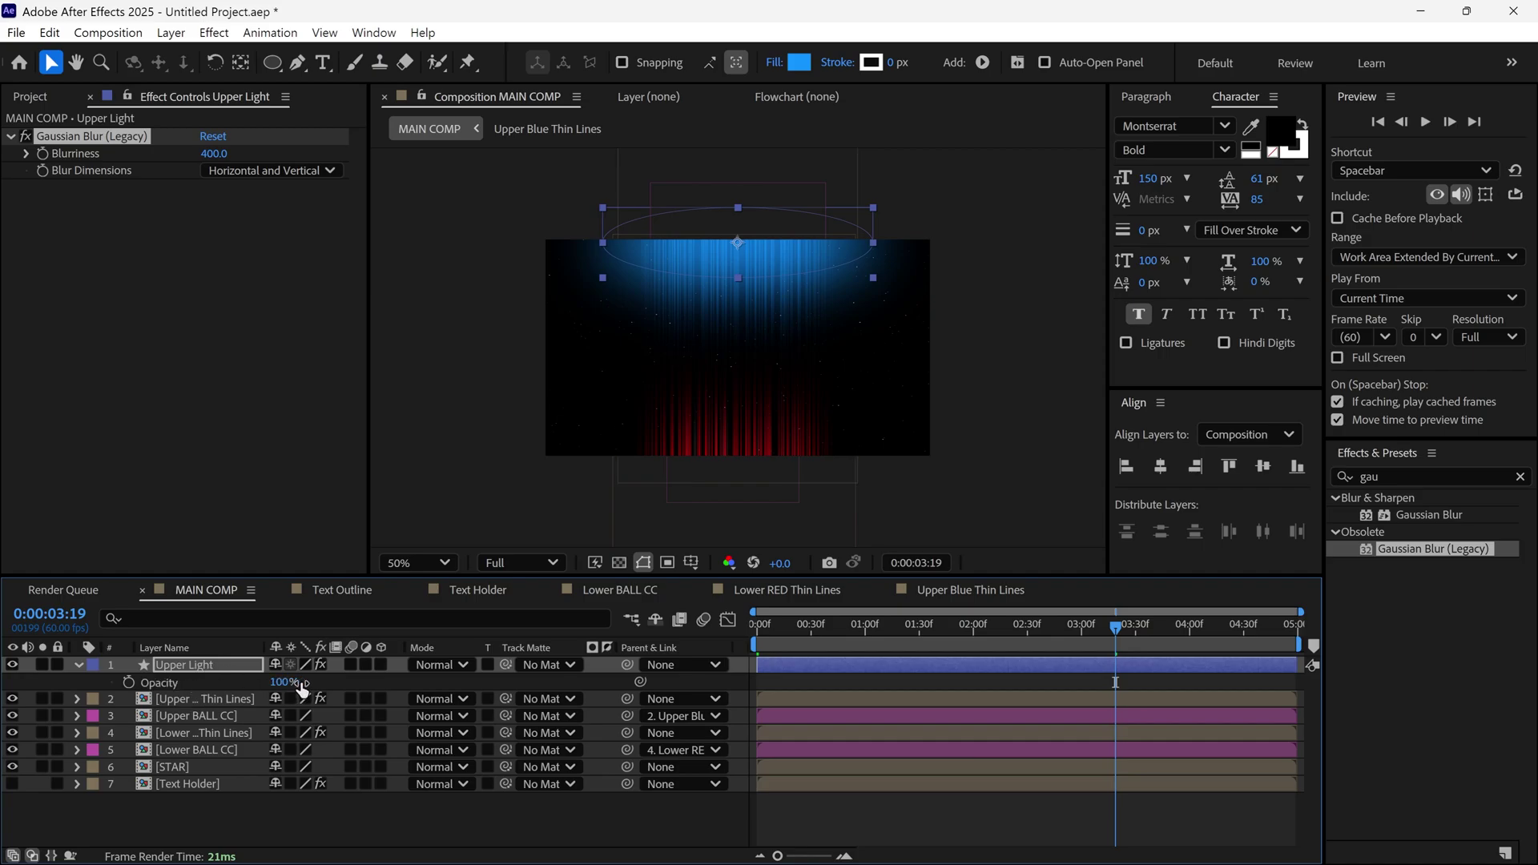
left_click_drag(284, 682, 245, 683)
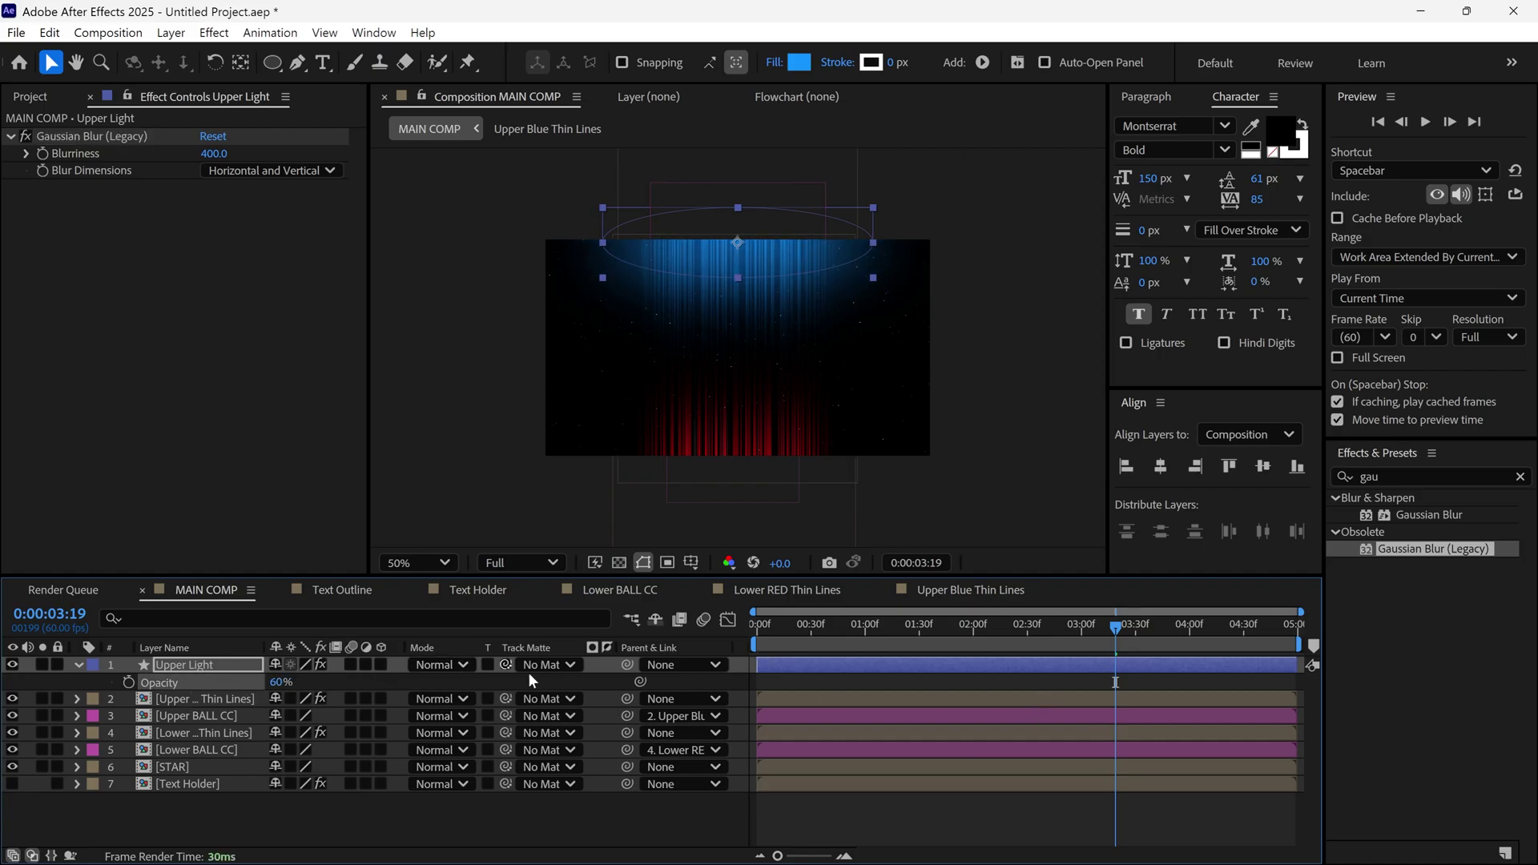
left_click_drag(627, 665, 185, 703)
left_click(78, 664)
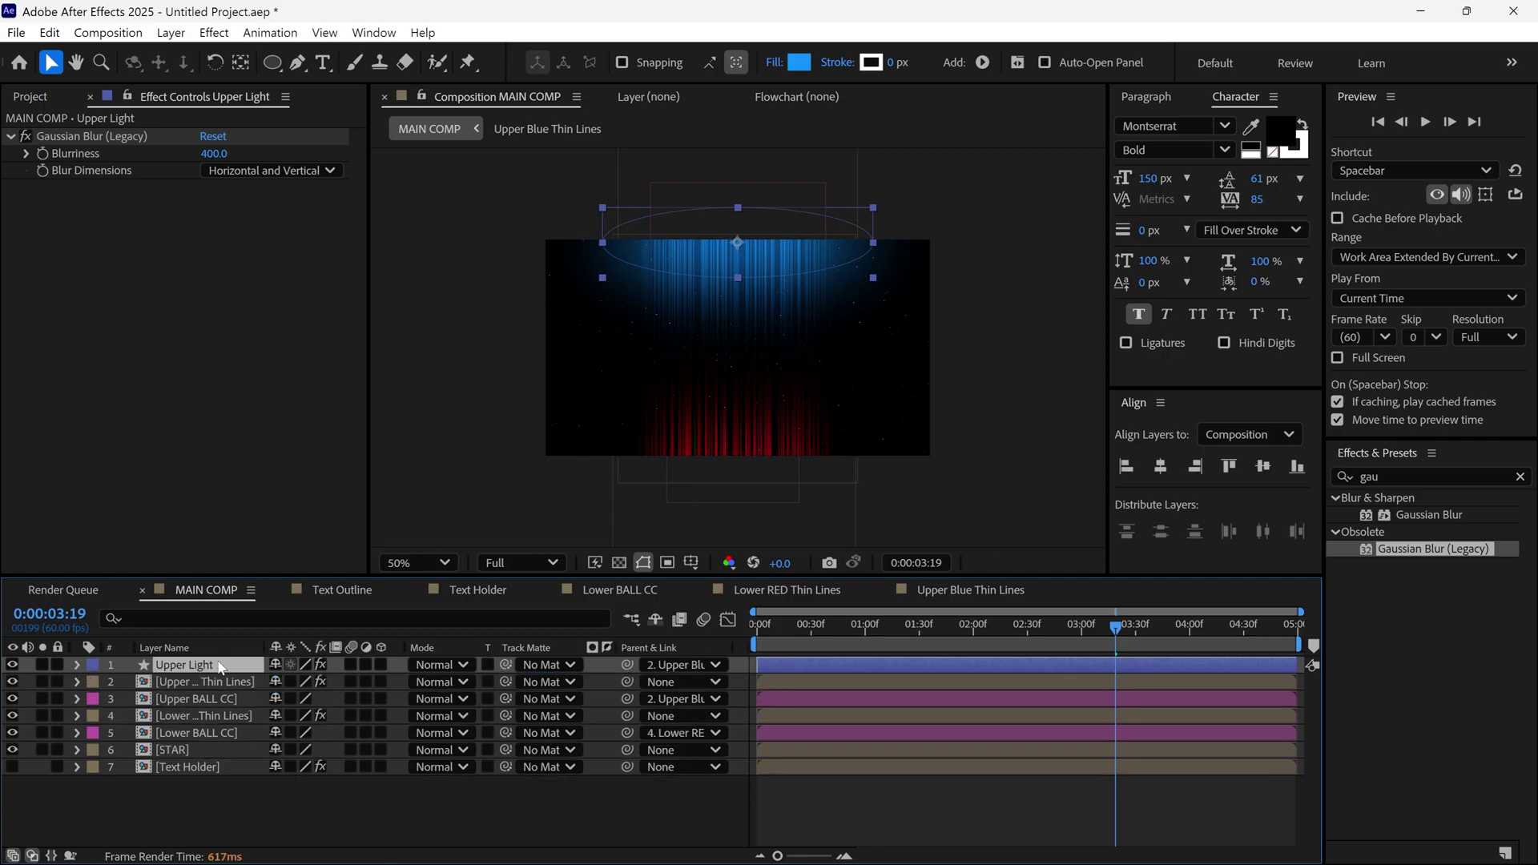
Step: Duplicate Upper Light, move the copy to the frame's bottom and recolour it red
key("ctrl+d")
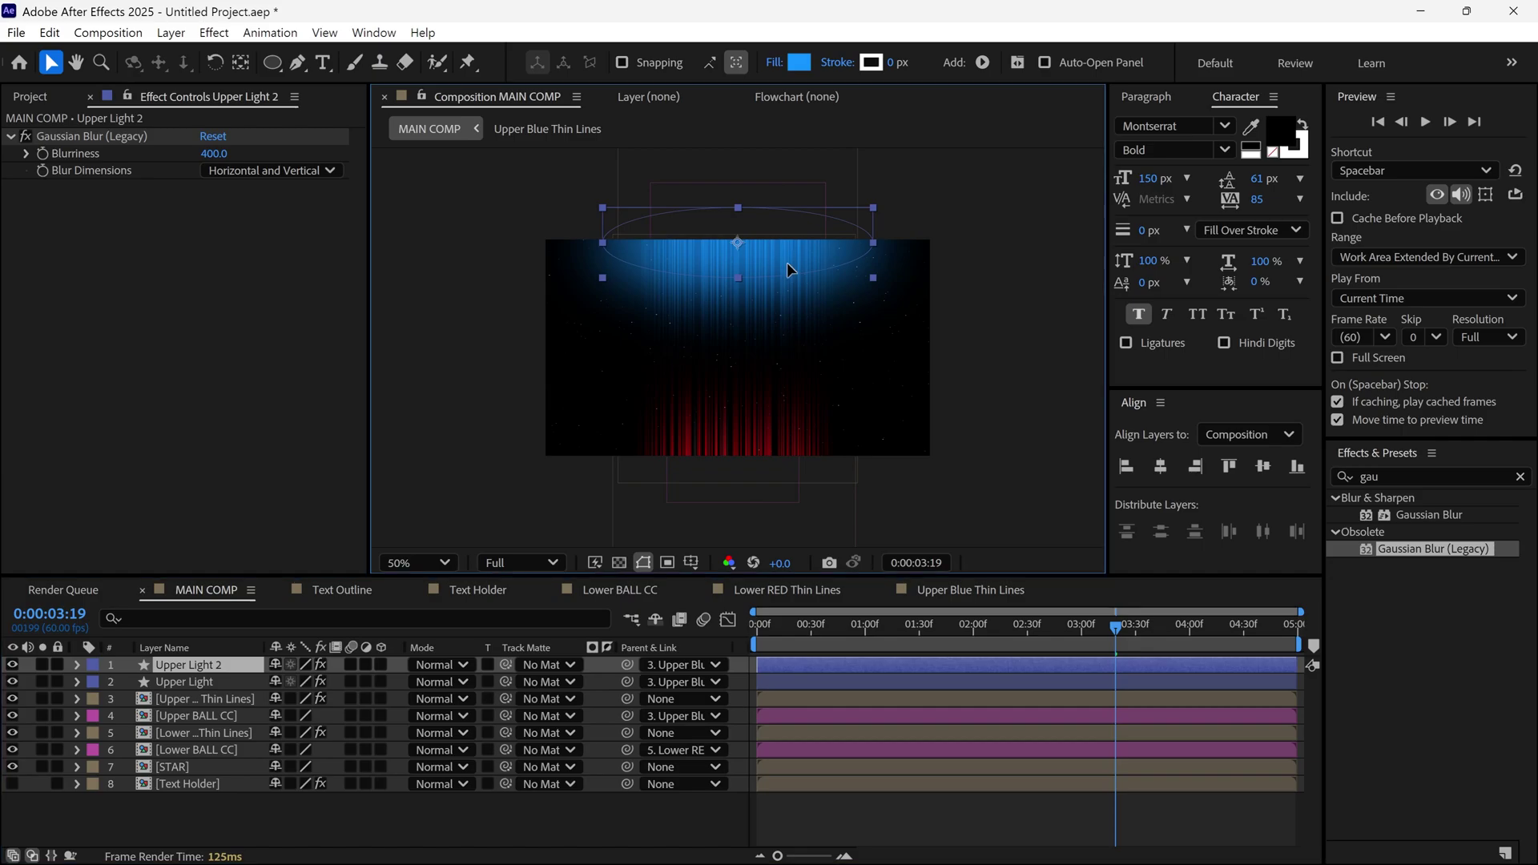
left_click_drag(789, 274, 767, 476)
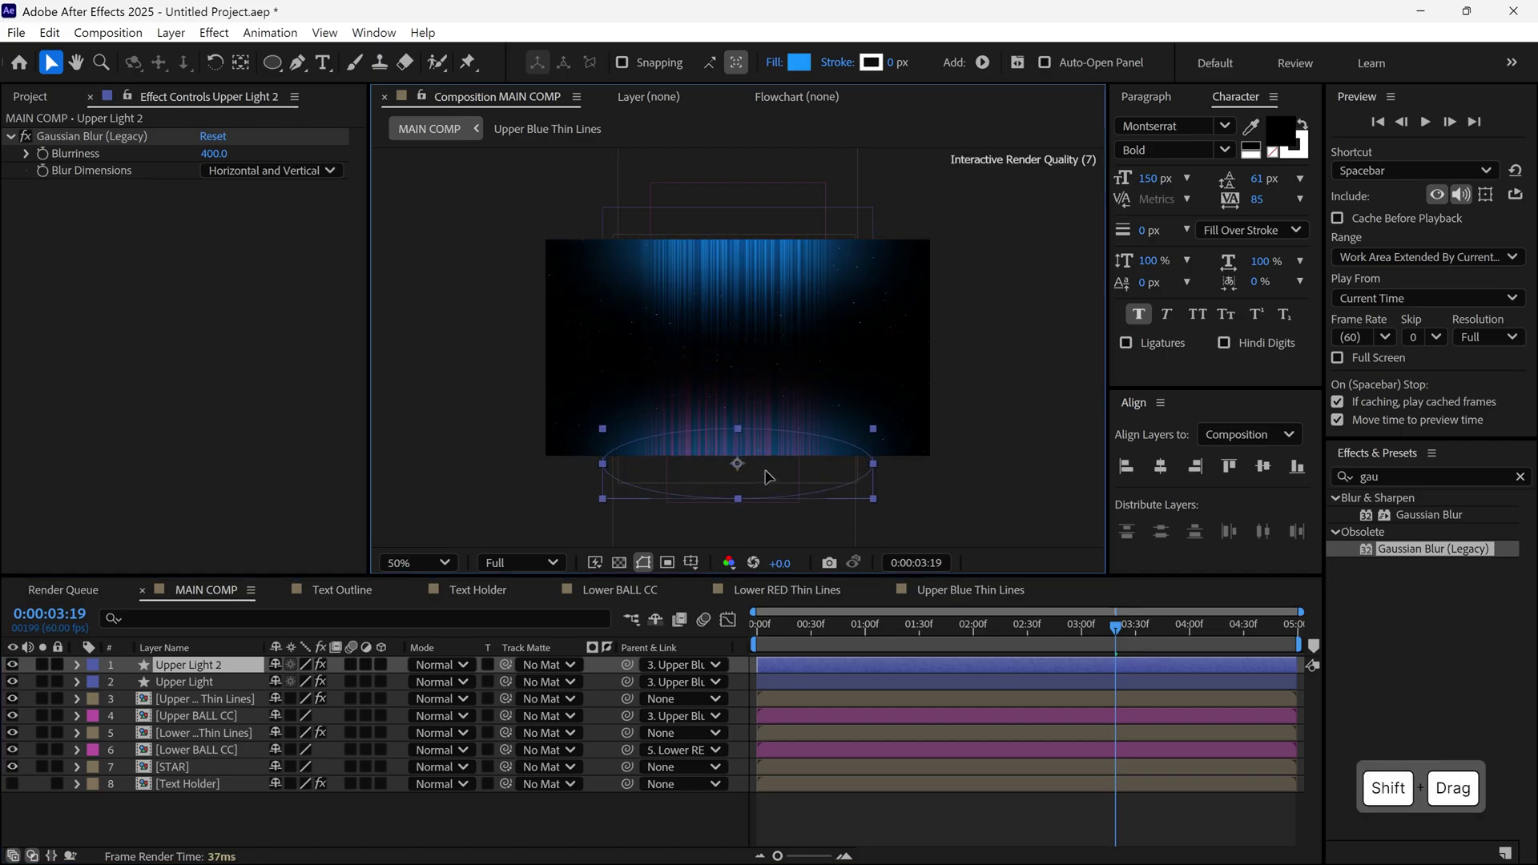
left_click(800, 63)
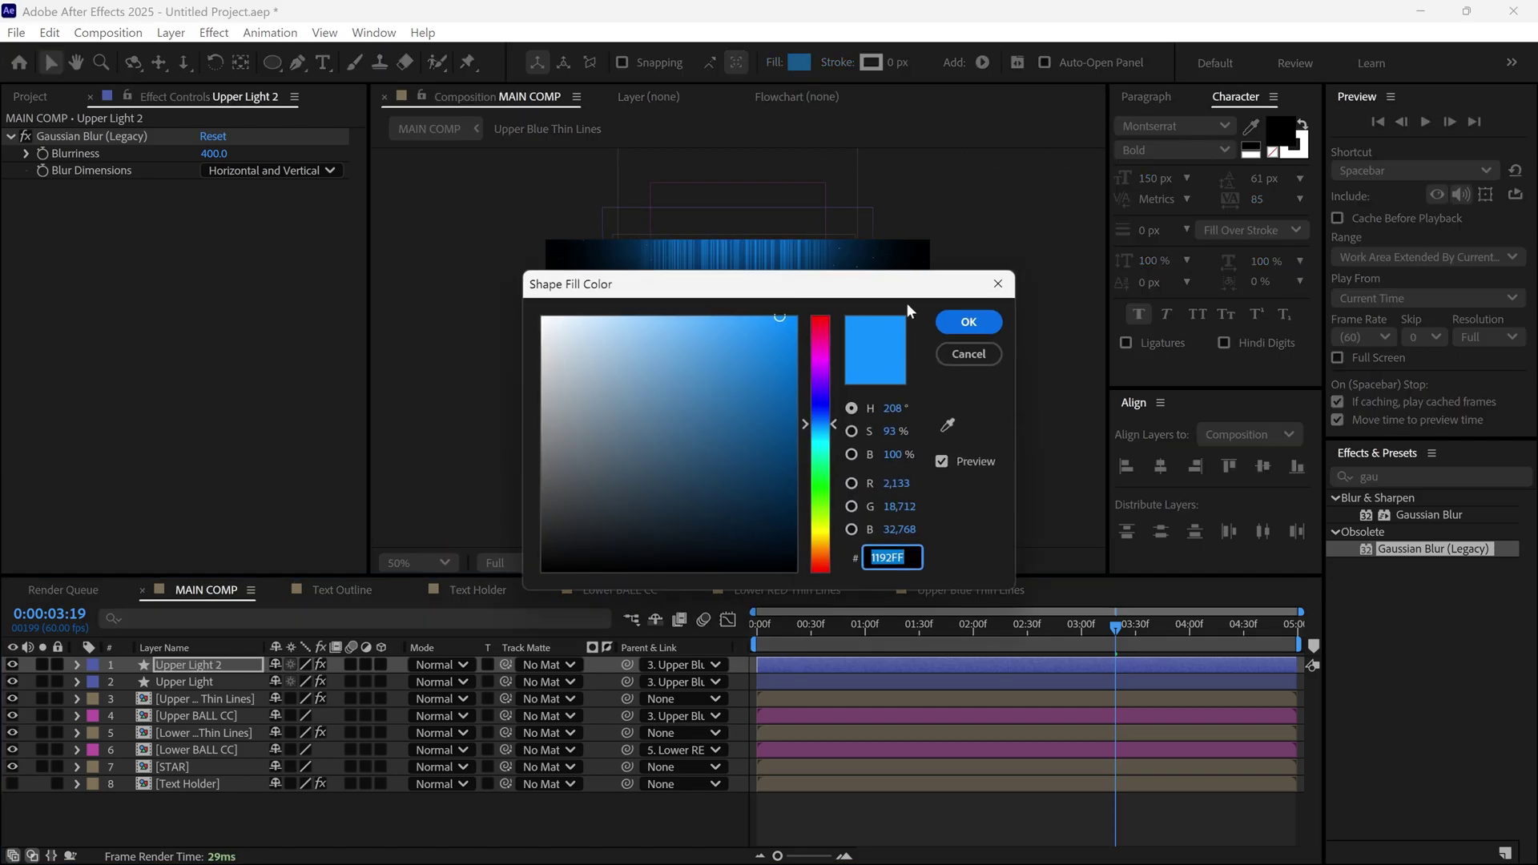
left_click_drag(905, 296, 1342, 217)
left_click_drag(1257, 251, 1268, 213)
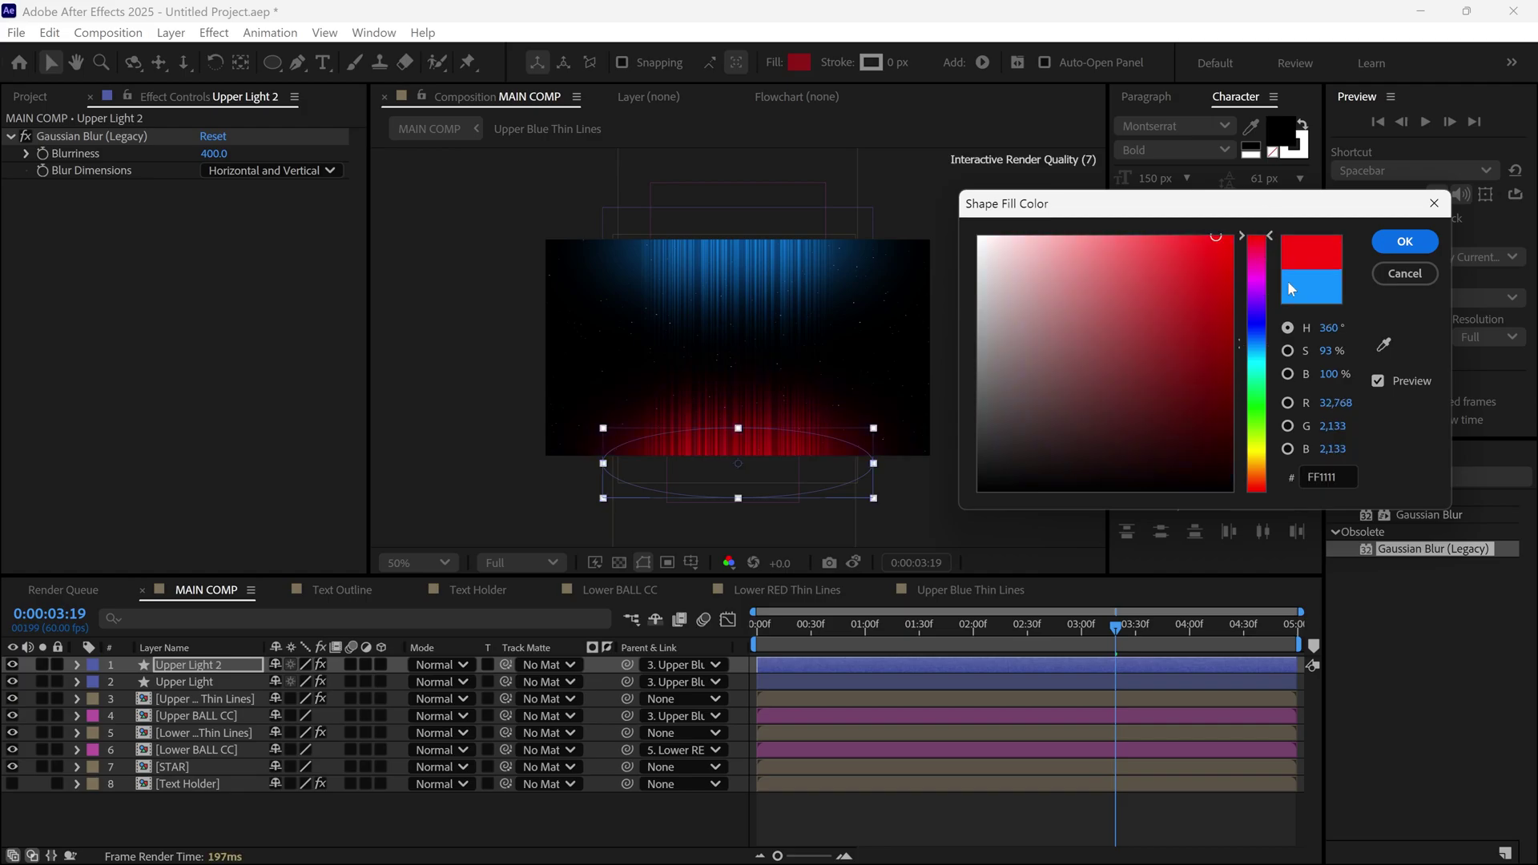
left_click(1382, 238)
Step: Nudge the red ellipse lower and parent Upper Light 2 to Lower RED Thin Lines
left_click_drag(810, 454, 810, 467)
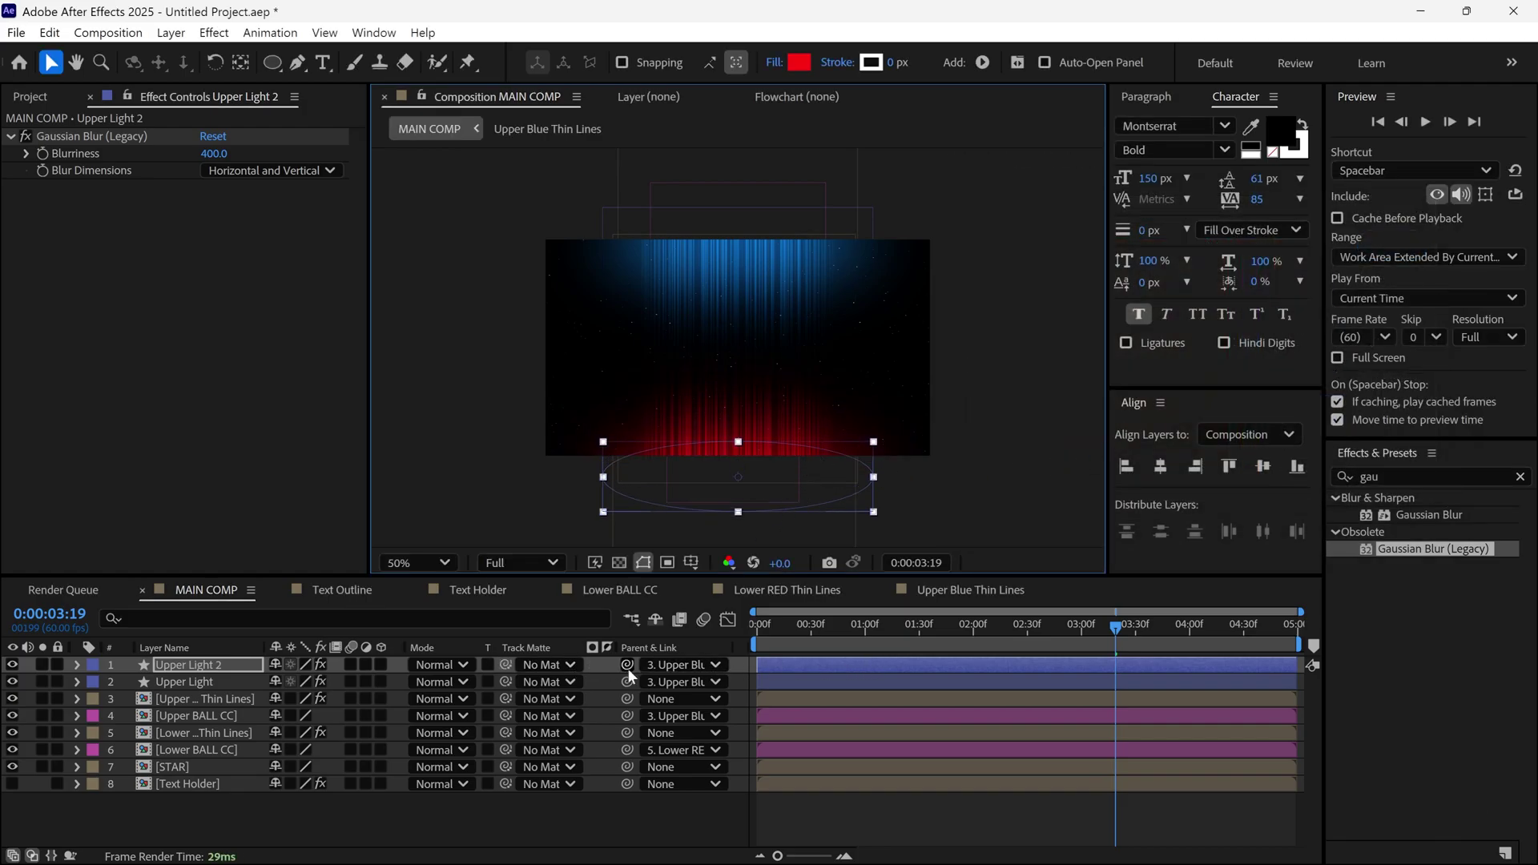
left_click_drag(627, 665, 192, 741)
left_click_drag(1116, 628, 822, 633)
Step: Show Text Holder as a 3D layer and set its Z Position to 654 at 4 seconds
left_click(200, 797)
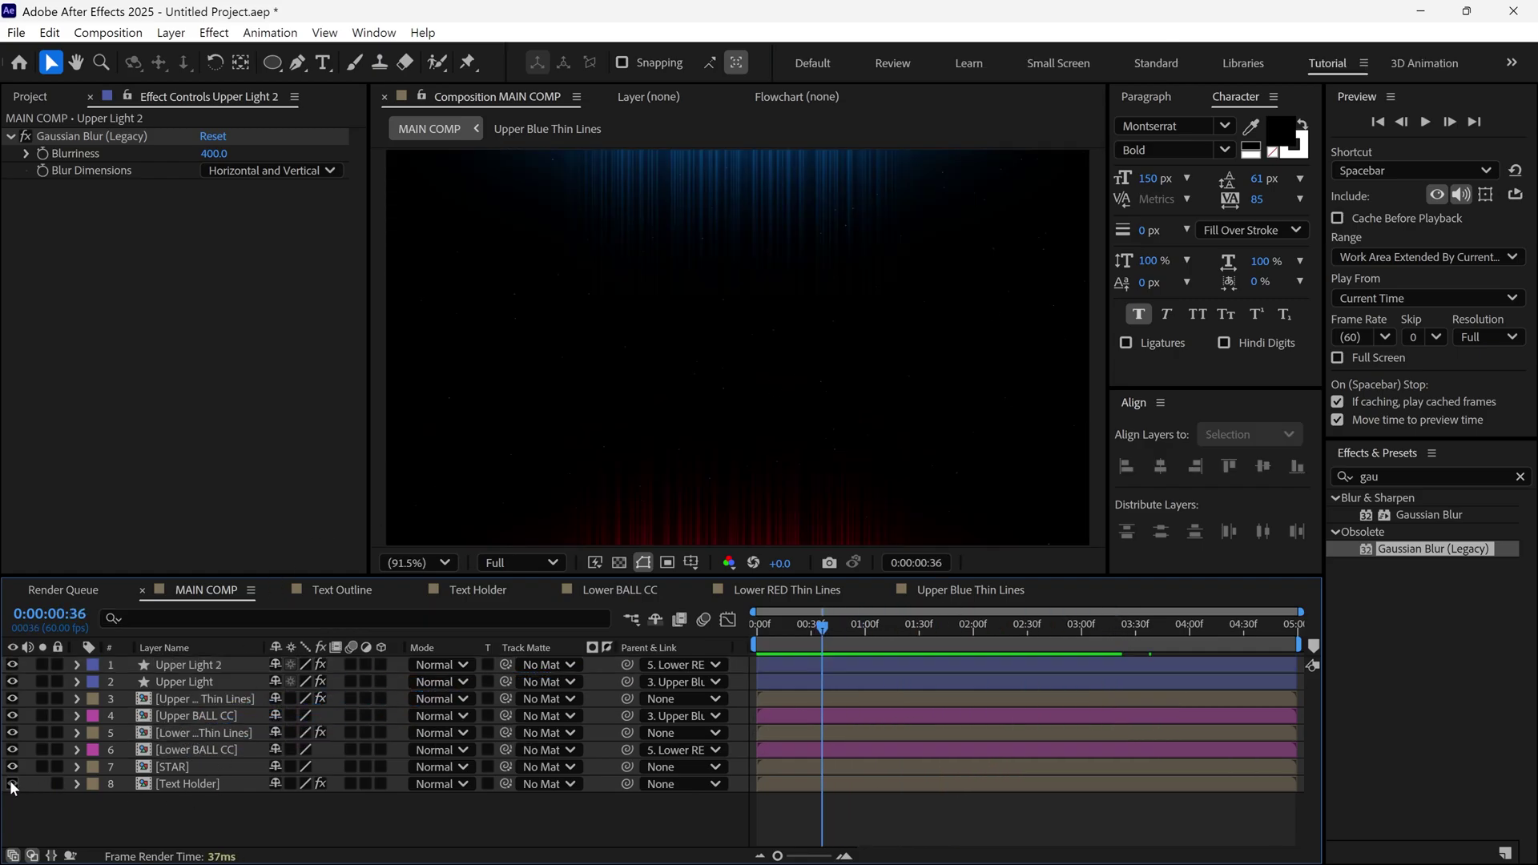
left_click(13, 784)
left_click(227, 787)
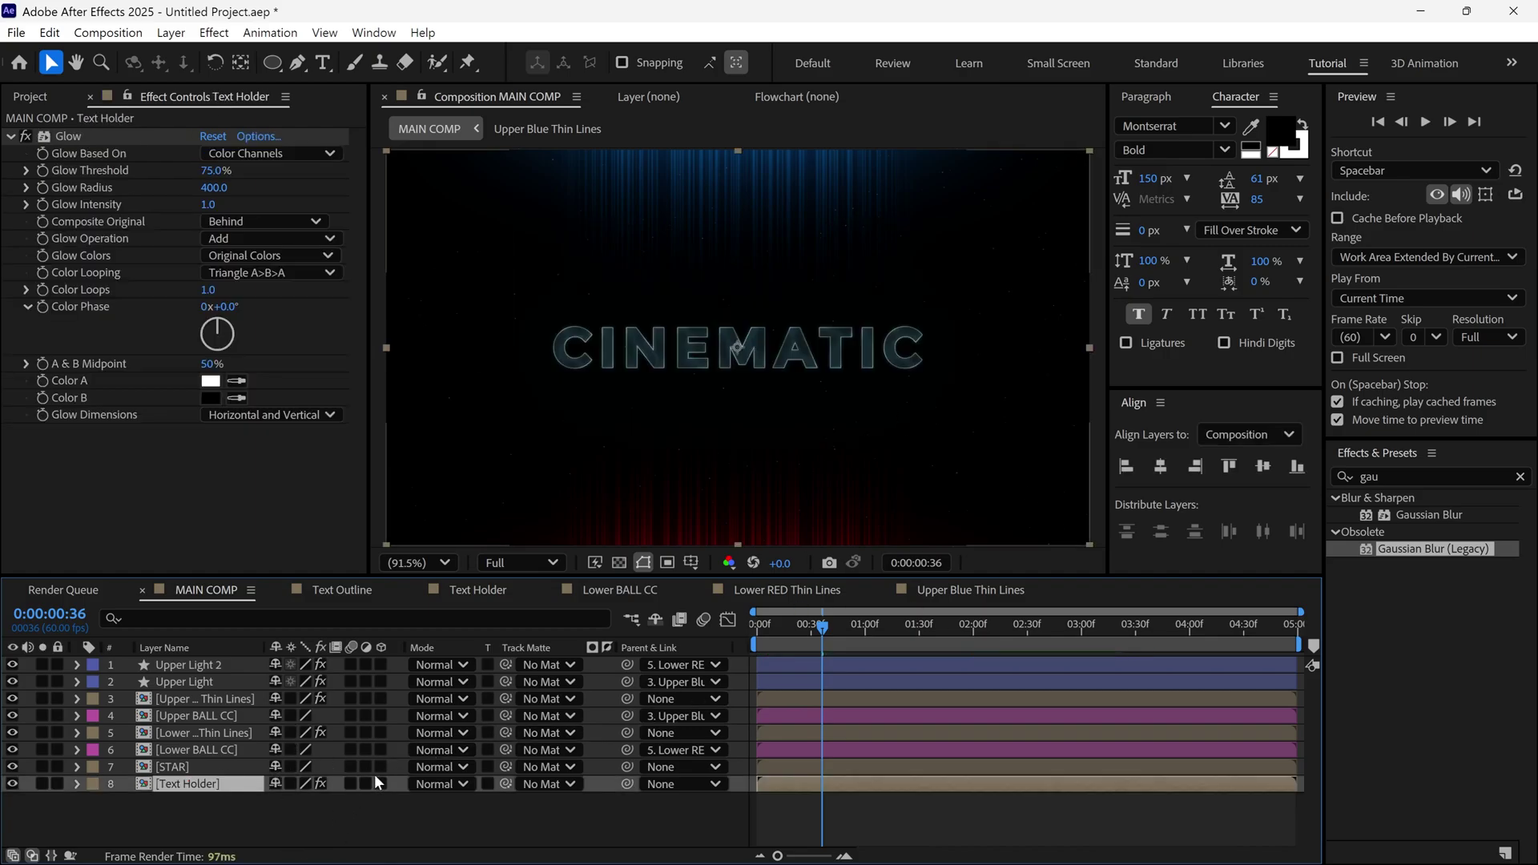
left_click(1139, 626)
left_click_drag(1139, 657, 1188, 653)
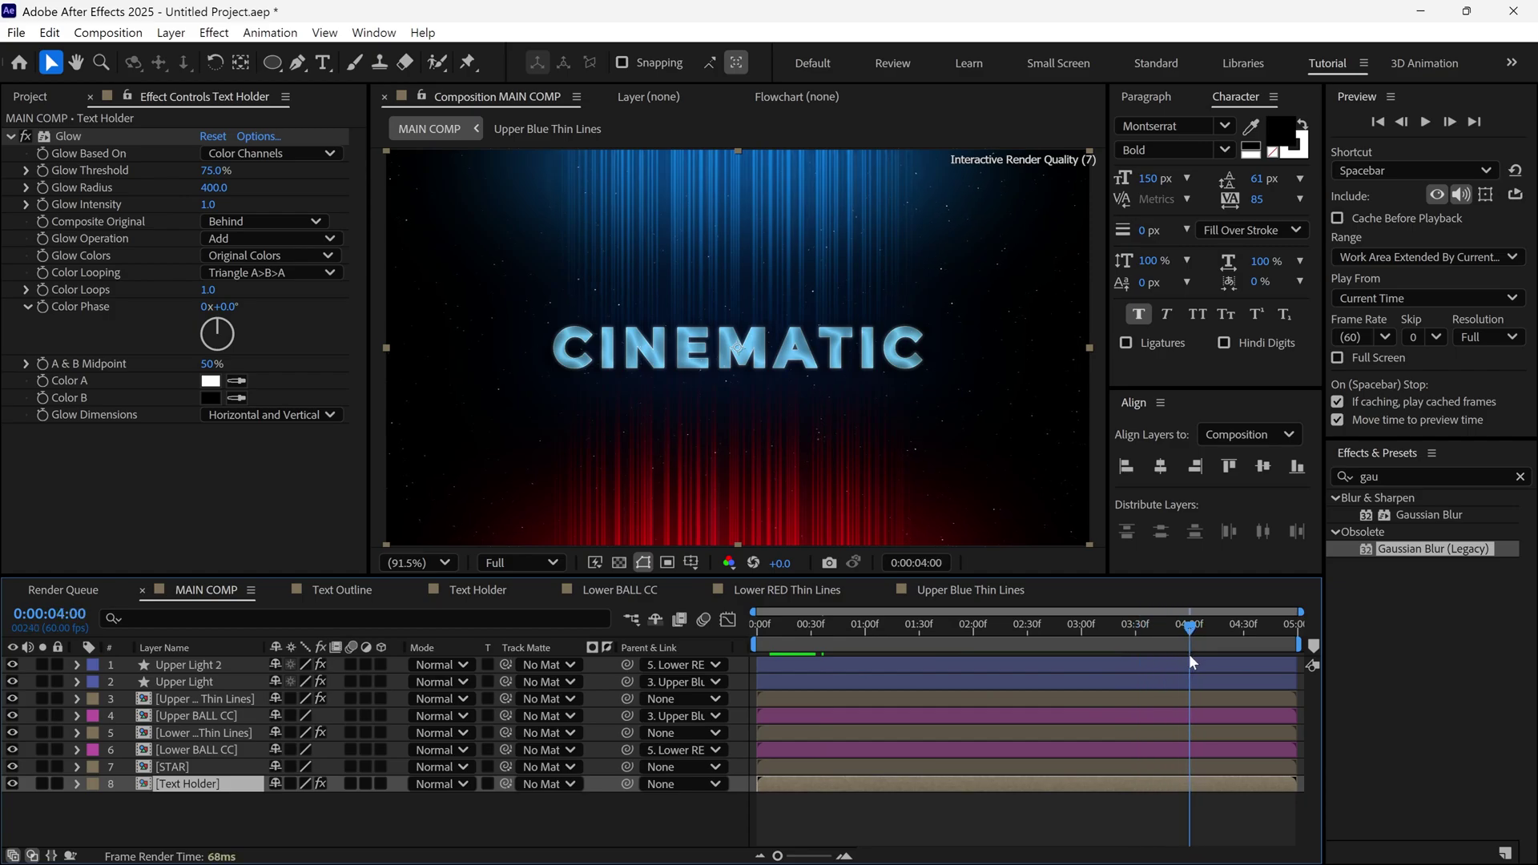
left_click(384, 783)
key("p")
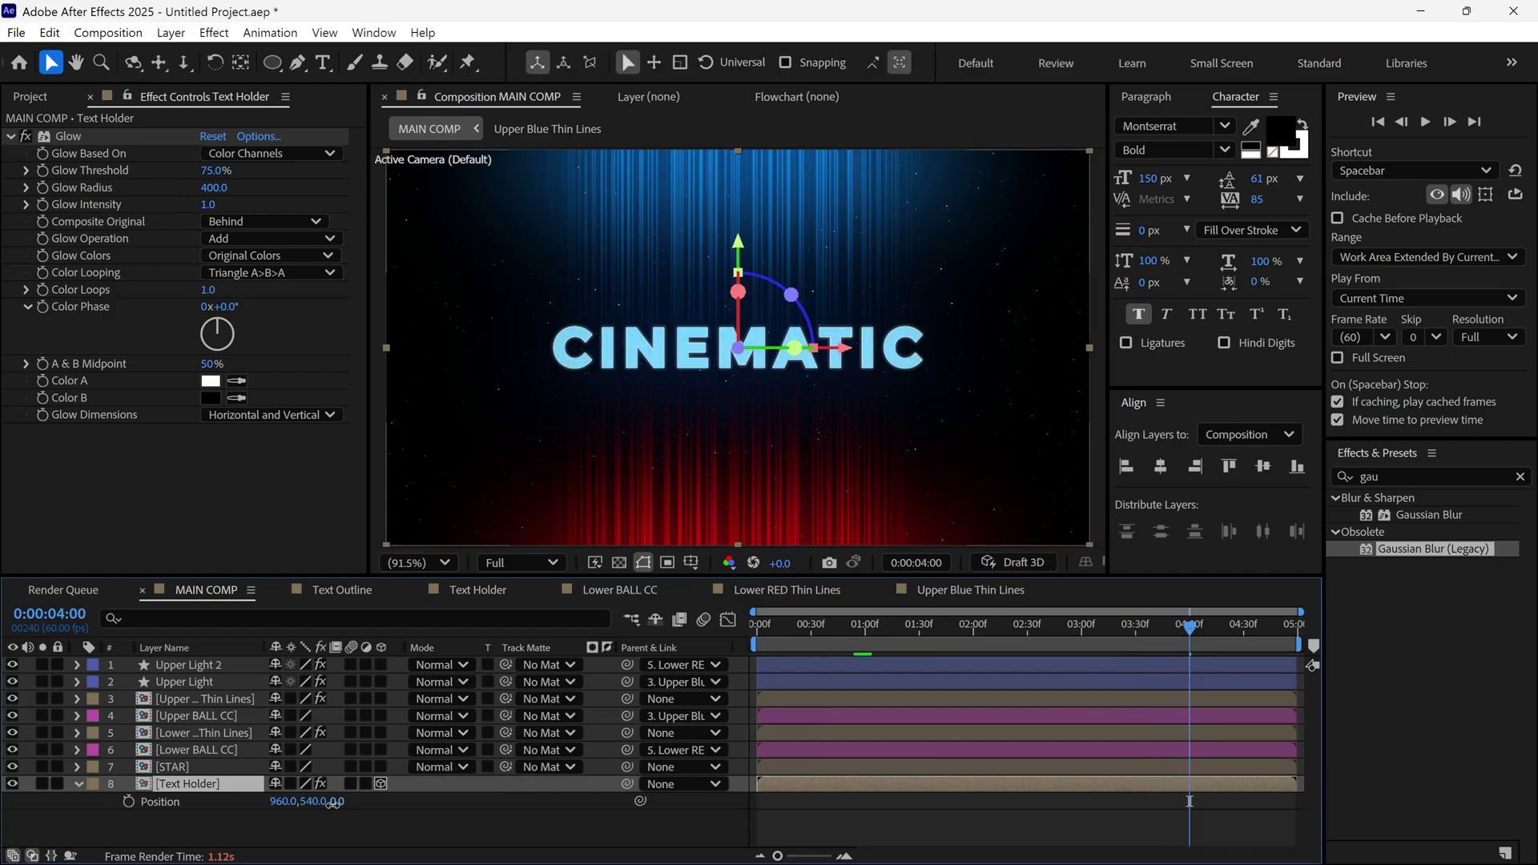
left_click_drag(953, 807, 993, 807)
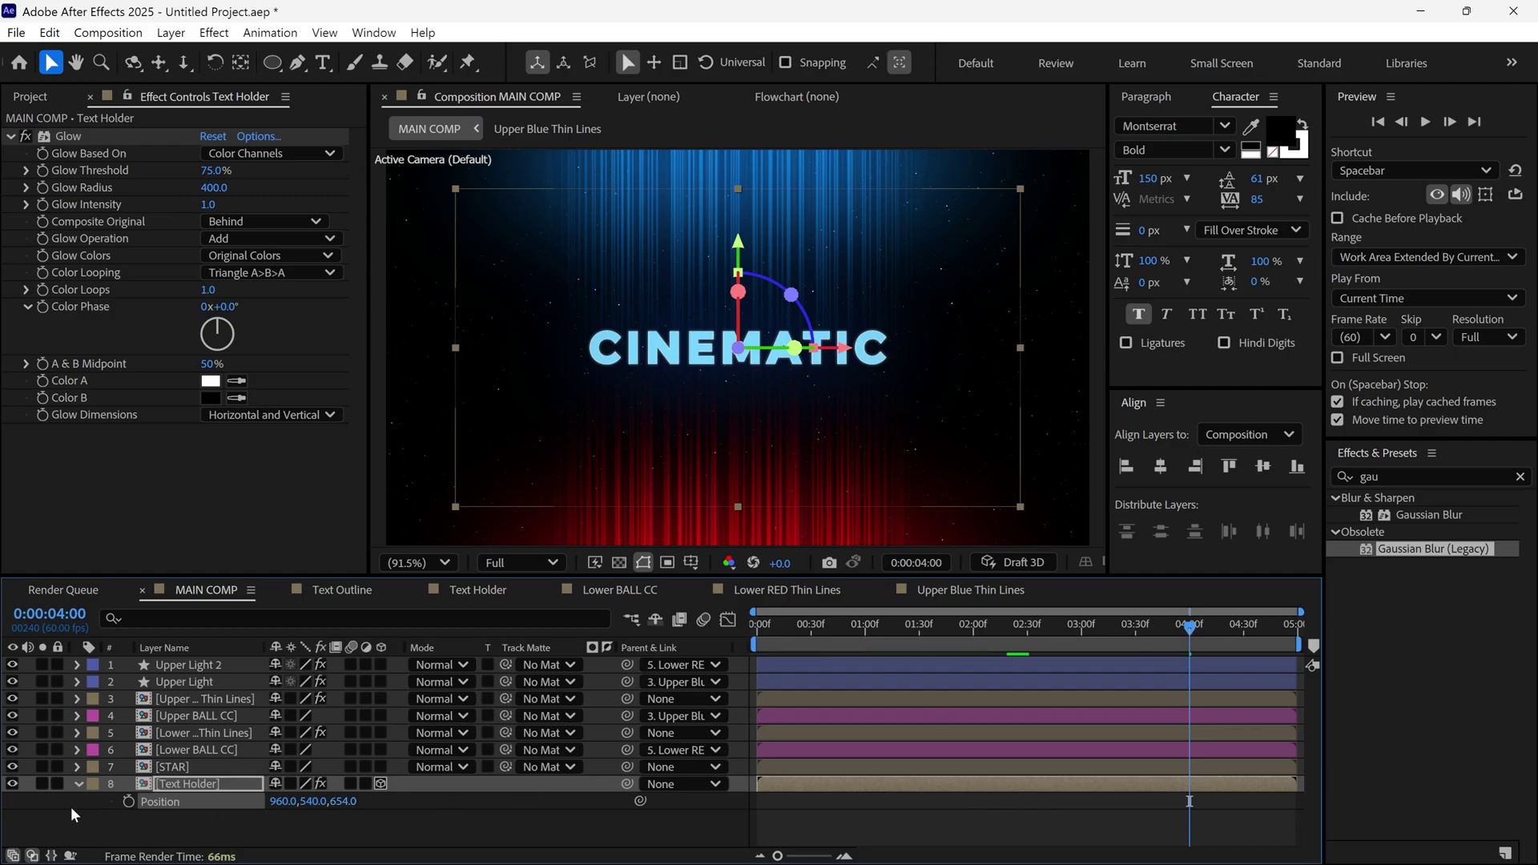
Step: Keyframe Z Position -143 at the start, preview, and move the end keyframe to the comp end
left_click_drag(1189, 625, 671, 636)
left_click_drag(340, 801, 281, 803)
key("space")
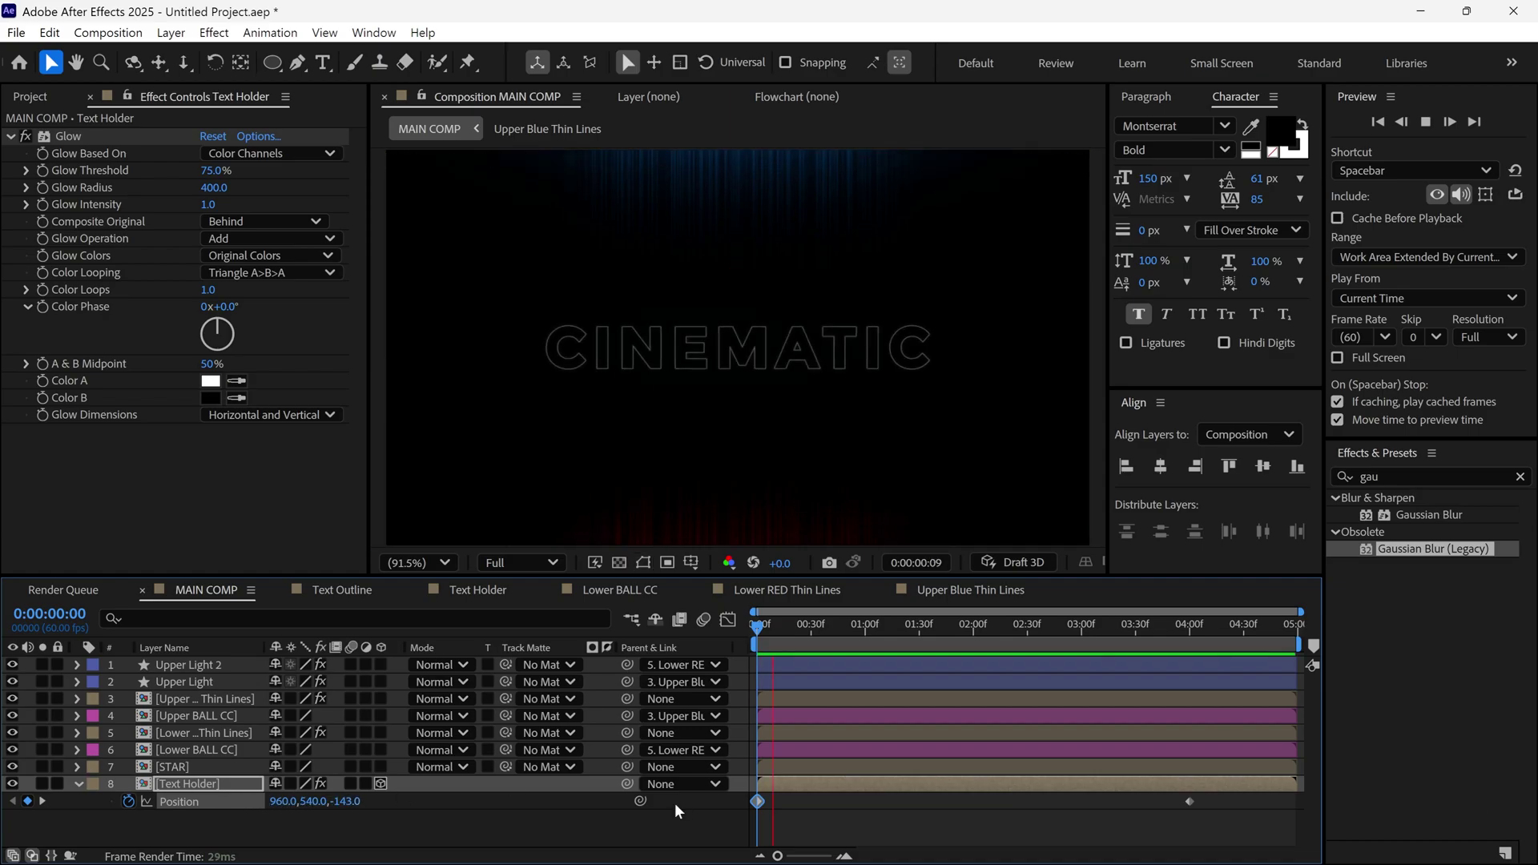
left_click(1049, 629)
left_click_drag(1189, 802, 1294, 801)
left_click_drag(1278, 623, 1079, 640)
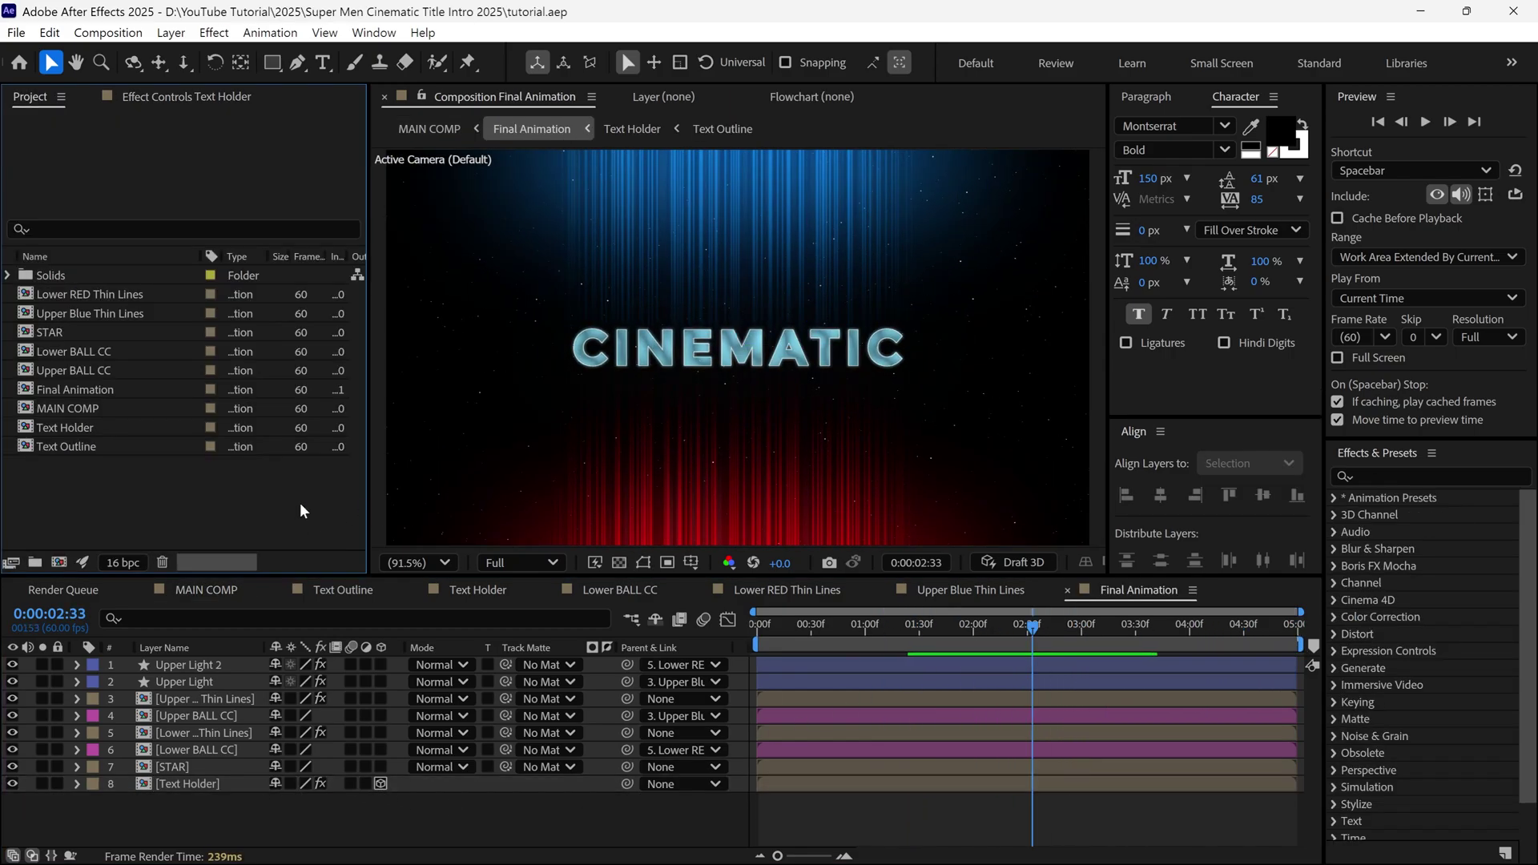
Step: Import Flare Image.png into the project
double_click(301, 506)
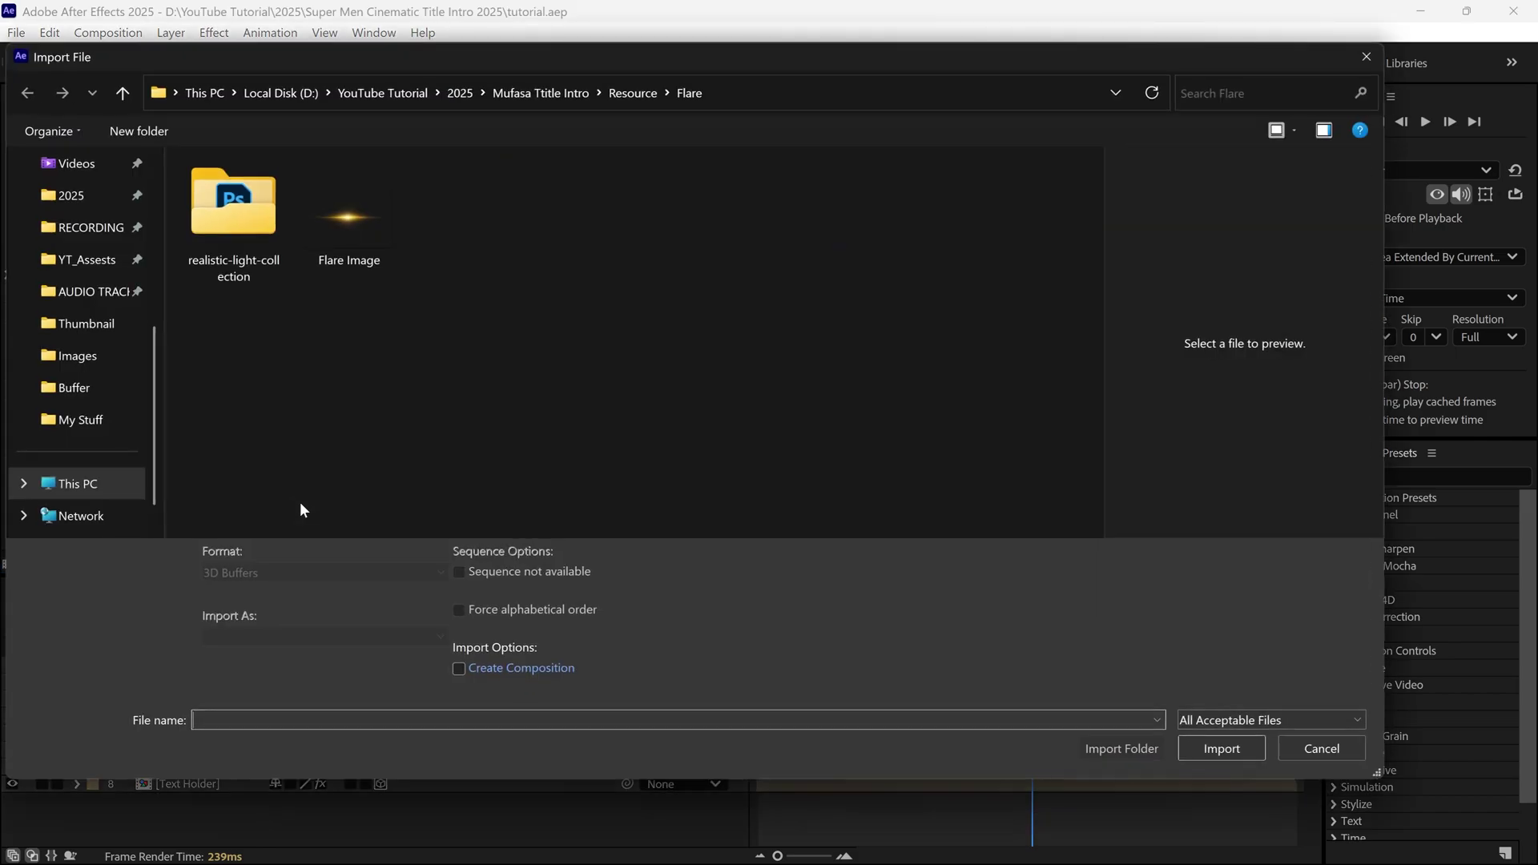
left_click(350, 249)
left_click(1214, 733)
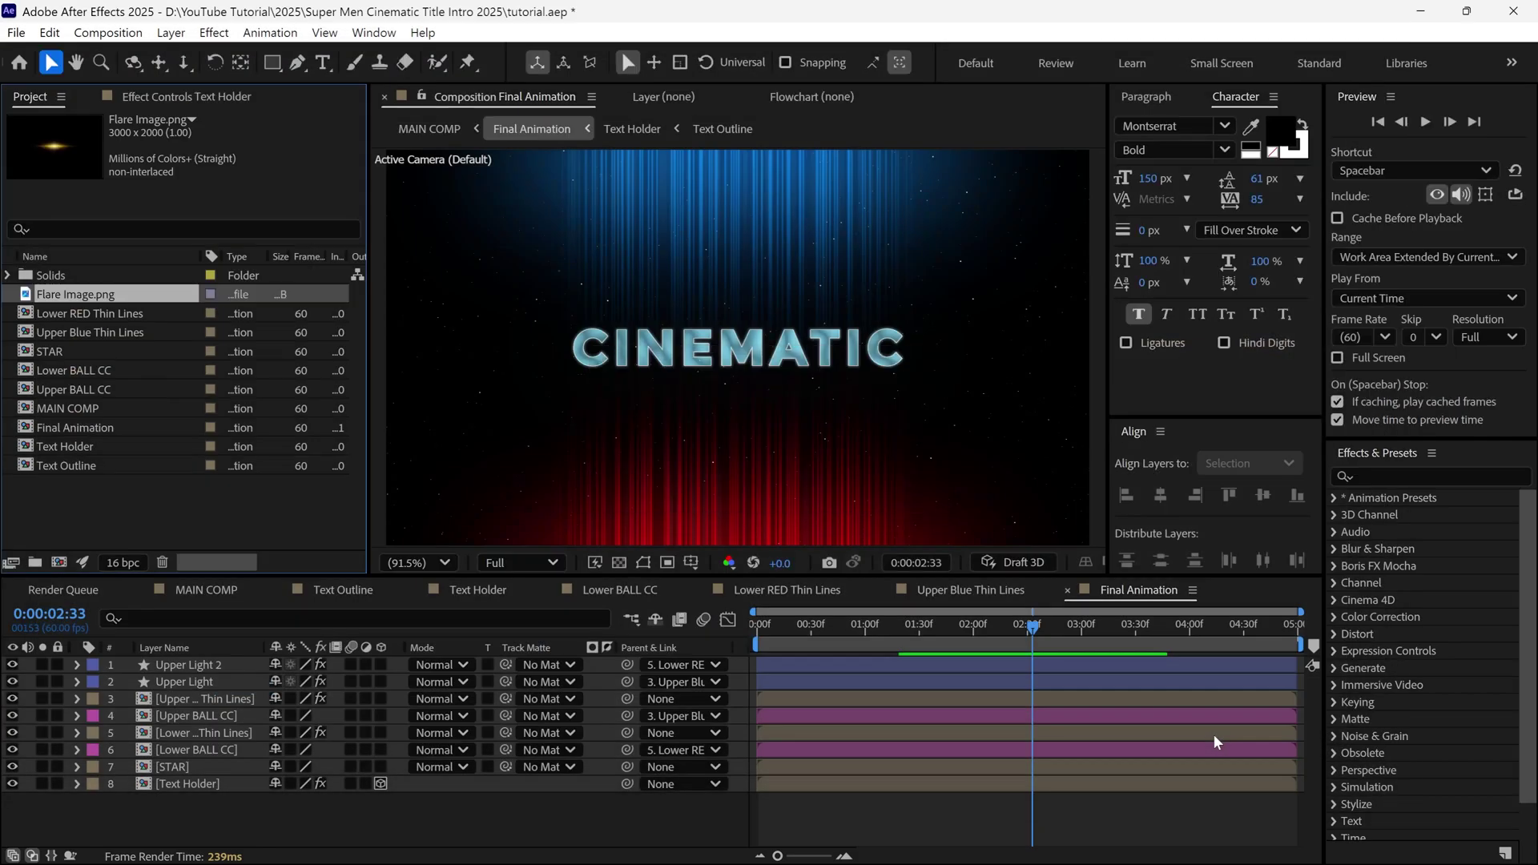
Step: Add Flare Image as the top layer, scale it to 54% and place it under CINEMATIC
left_click_drag(160, 582, 164, 663)
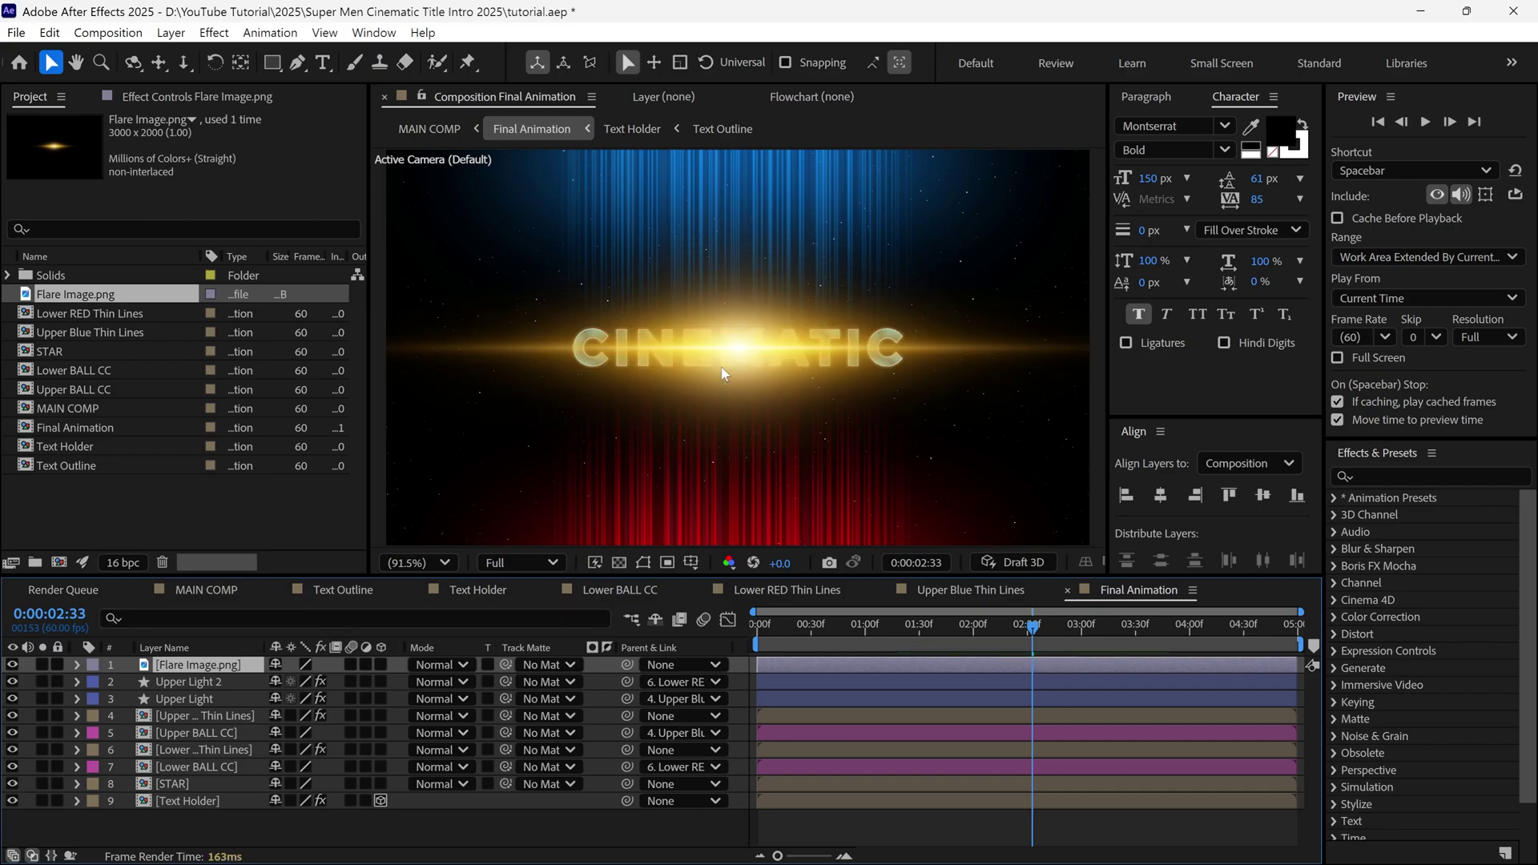
key("s")
left_click_drag(301, 681, 264, 682)
left_click_drag(719, 378, 828, 368)
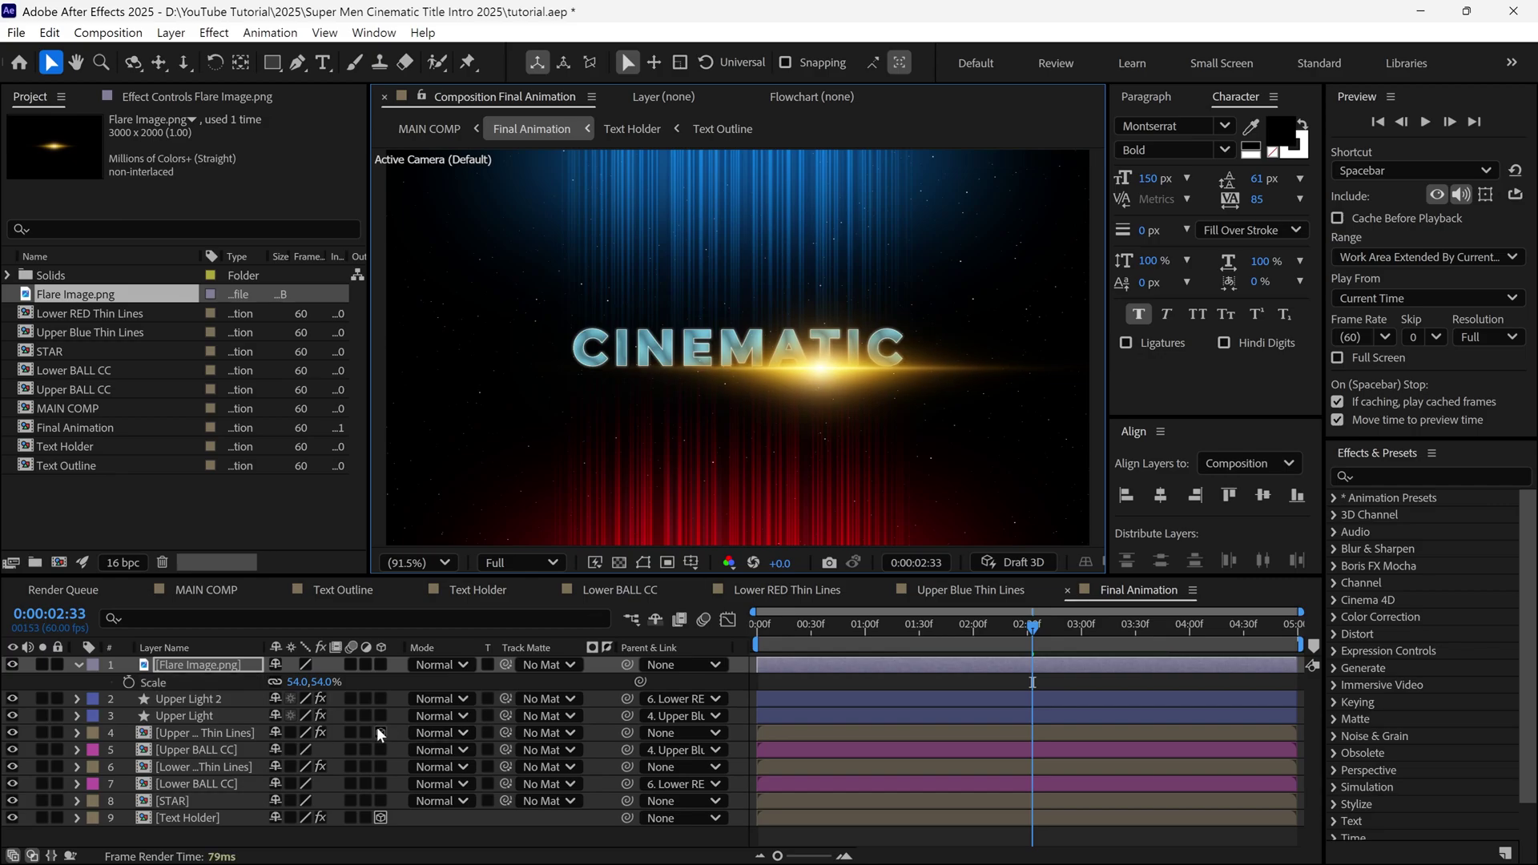
Step: Tint the flare with the Colorize - blue wash preset, setting Hue to -240, then fine-tuning to -206
left_click(1415, 472)
type("color")
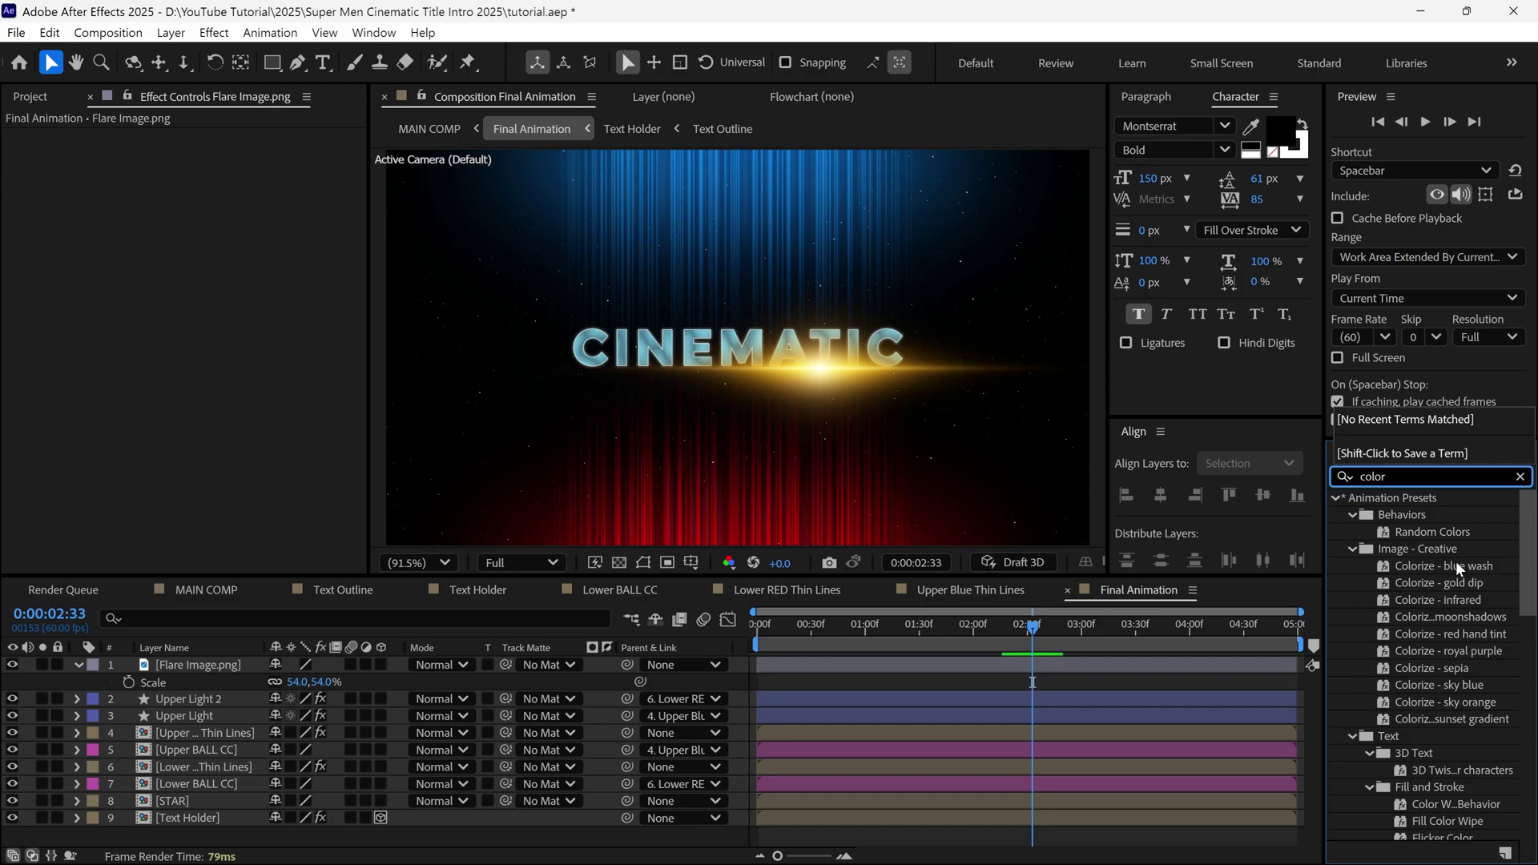
left_click_drag(1455, 565, 397, 677)
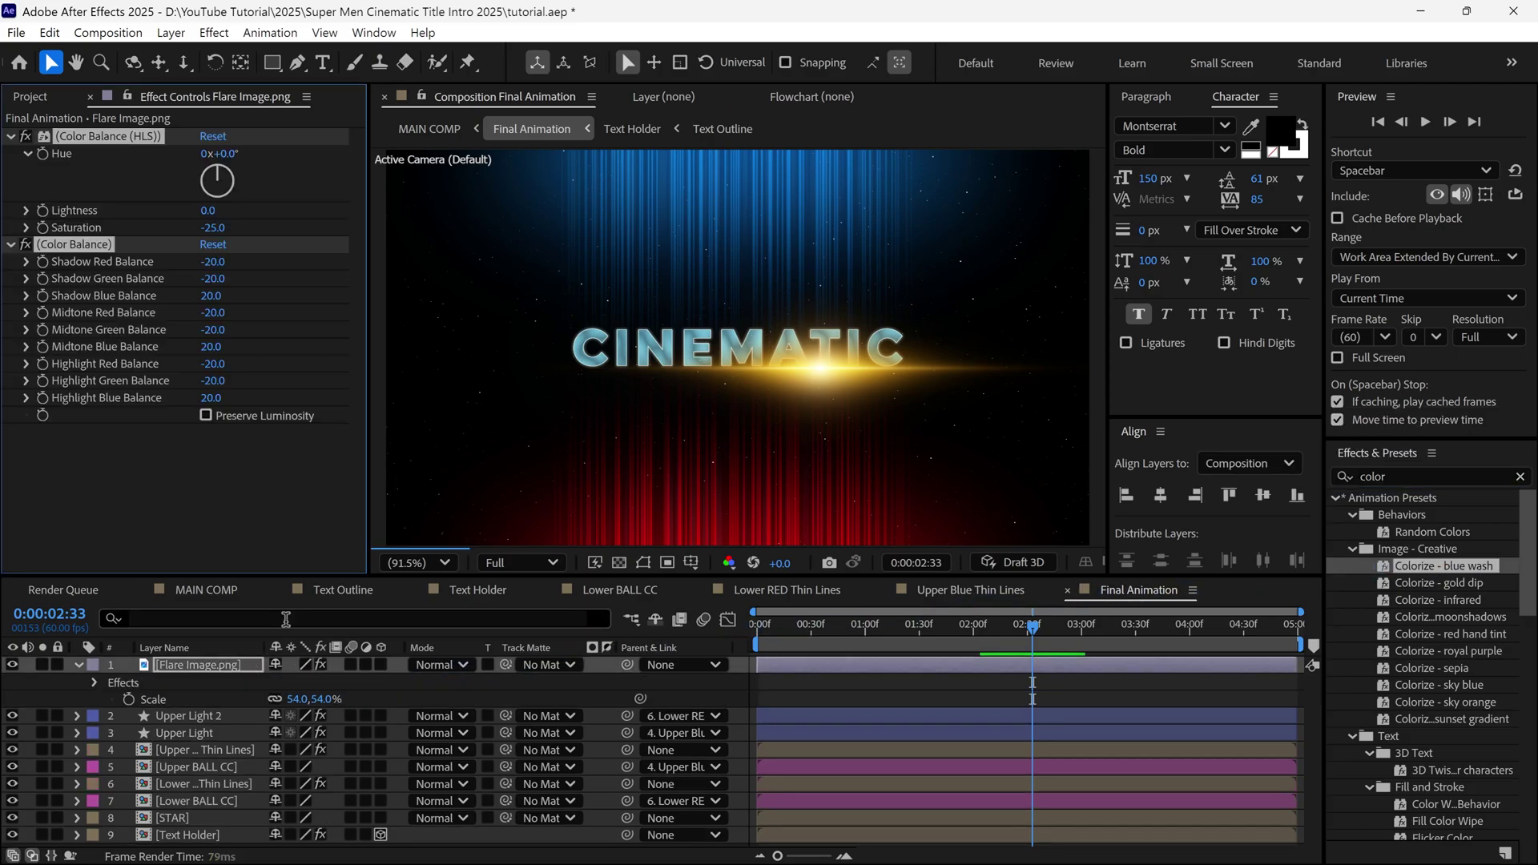
left_click(474, 387)
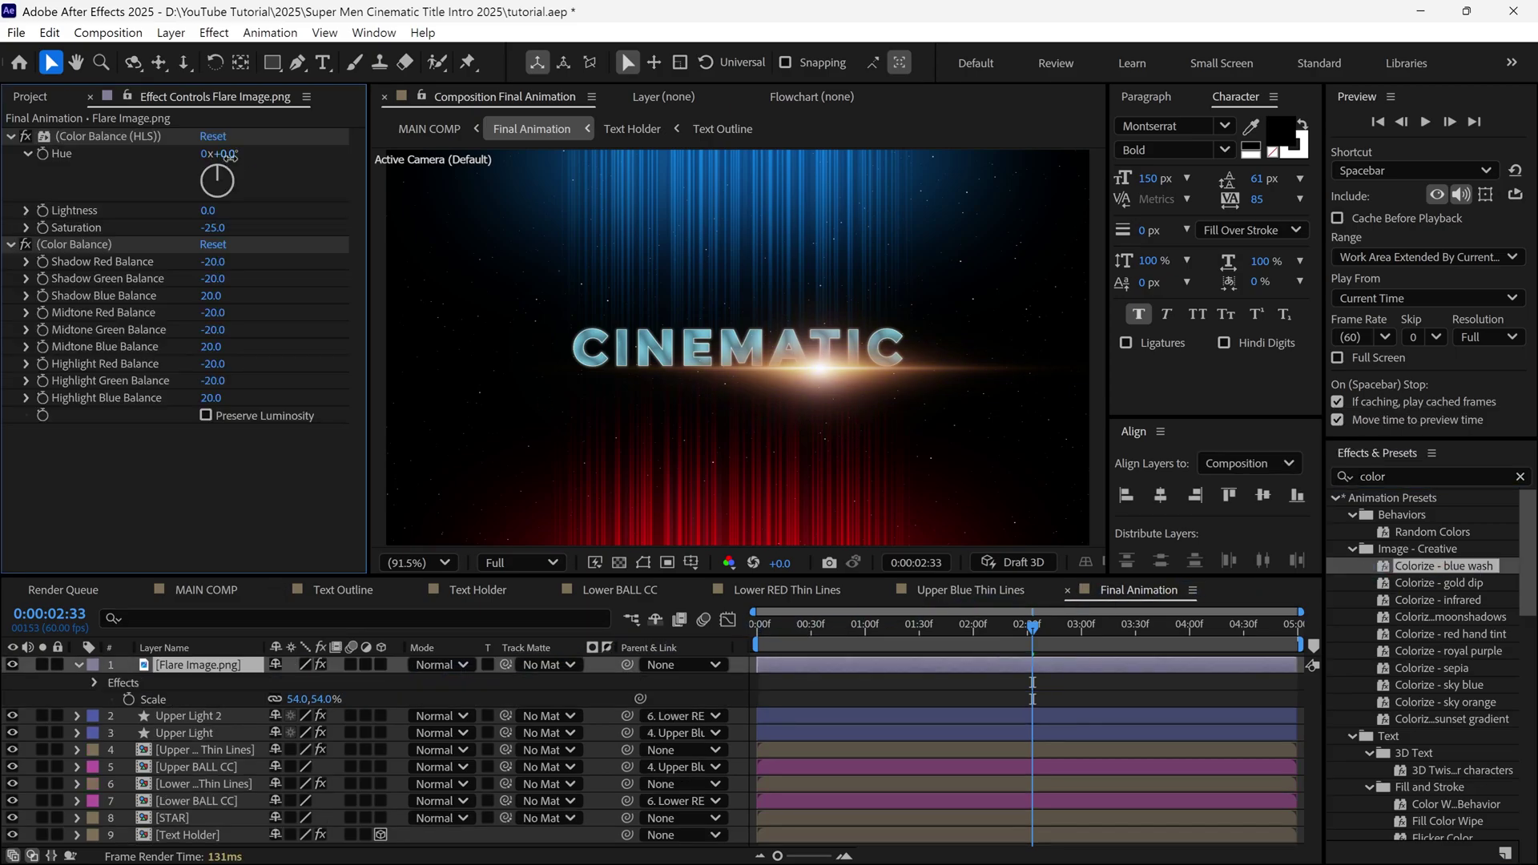
type("-2")
type("40")
key("Return")
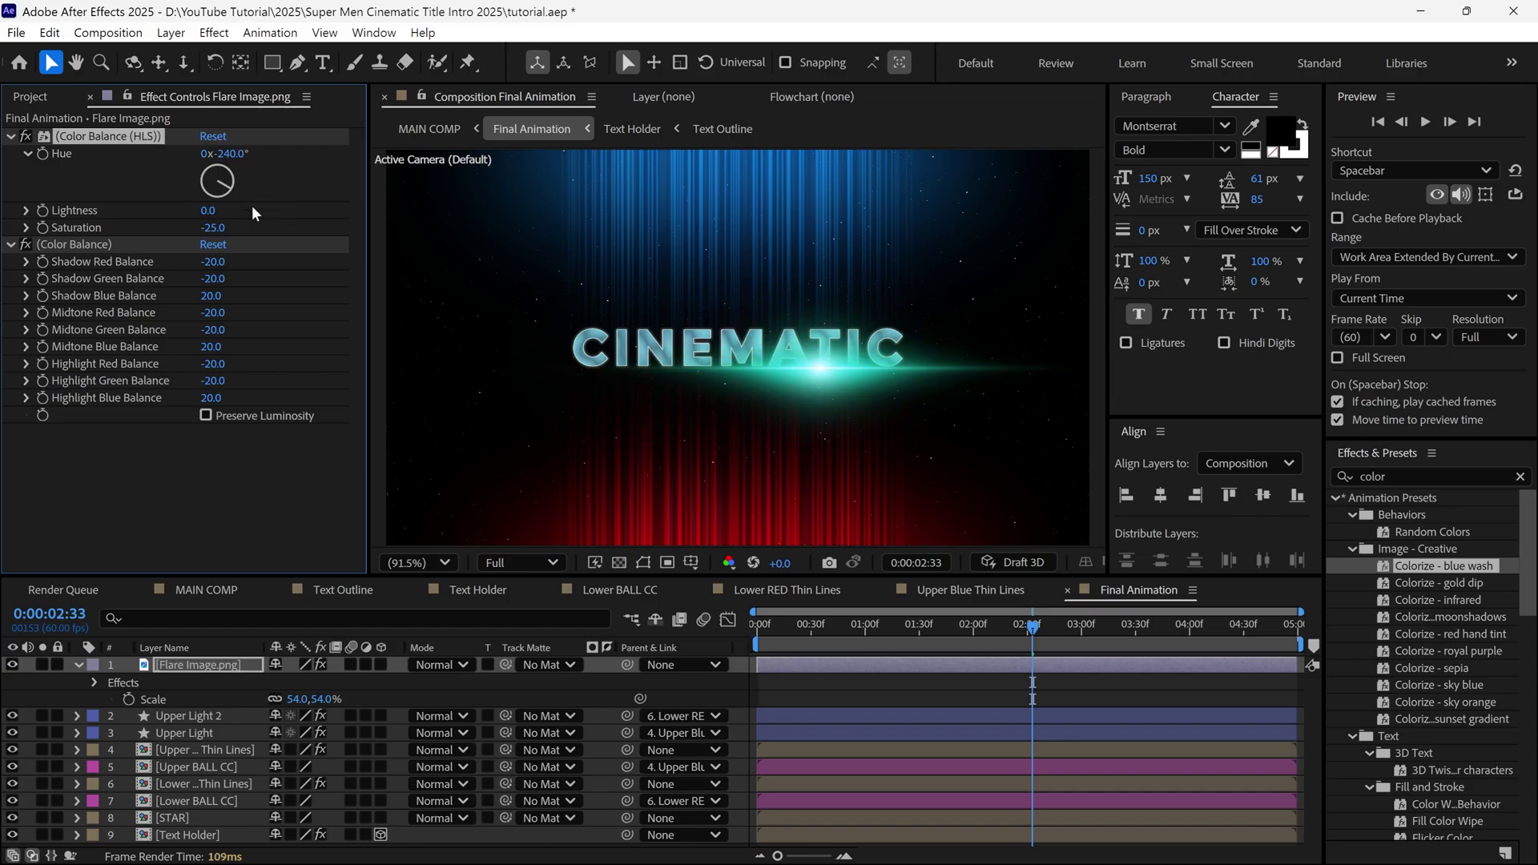
left_click_drag(232, 154, 255, 155)
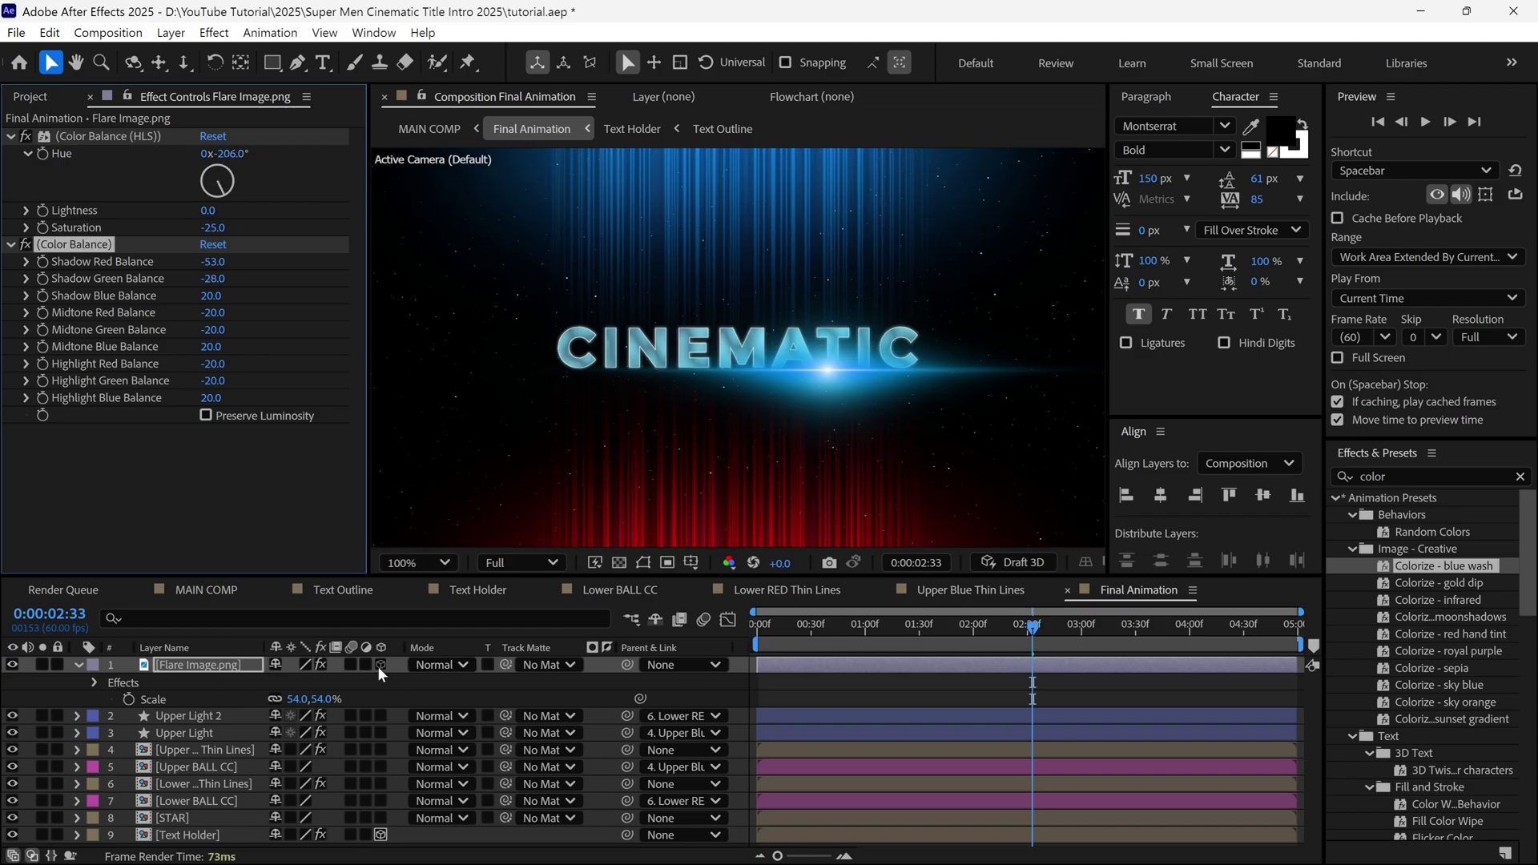
Step: Make the flare a 3D layer and parent it to Text Holder
left_click(381, 664)
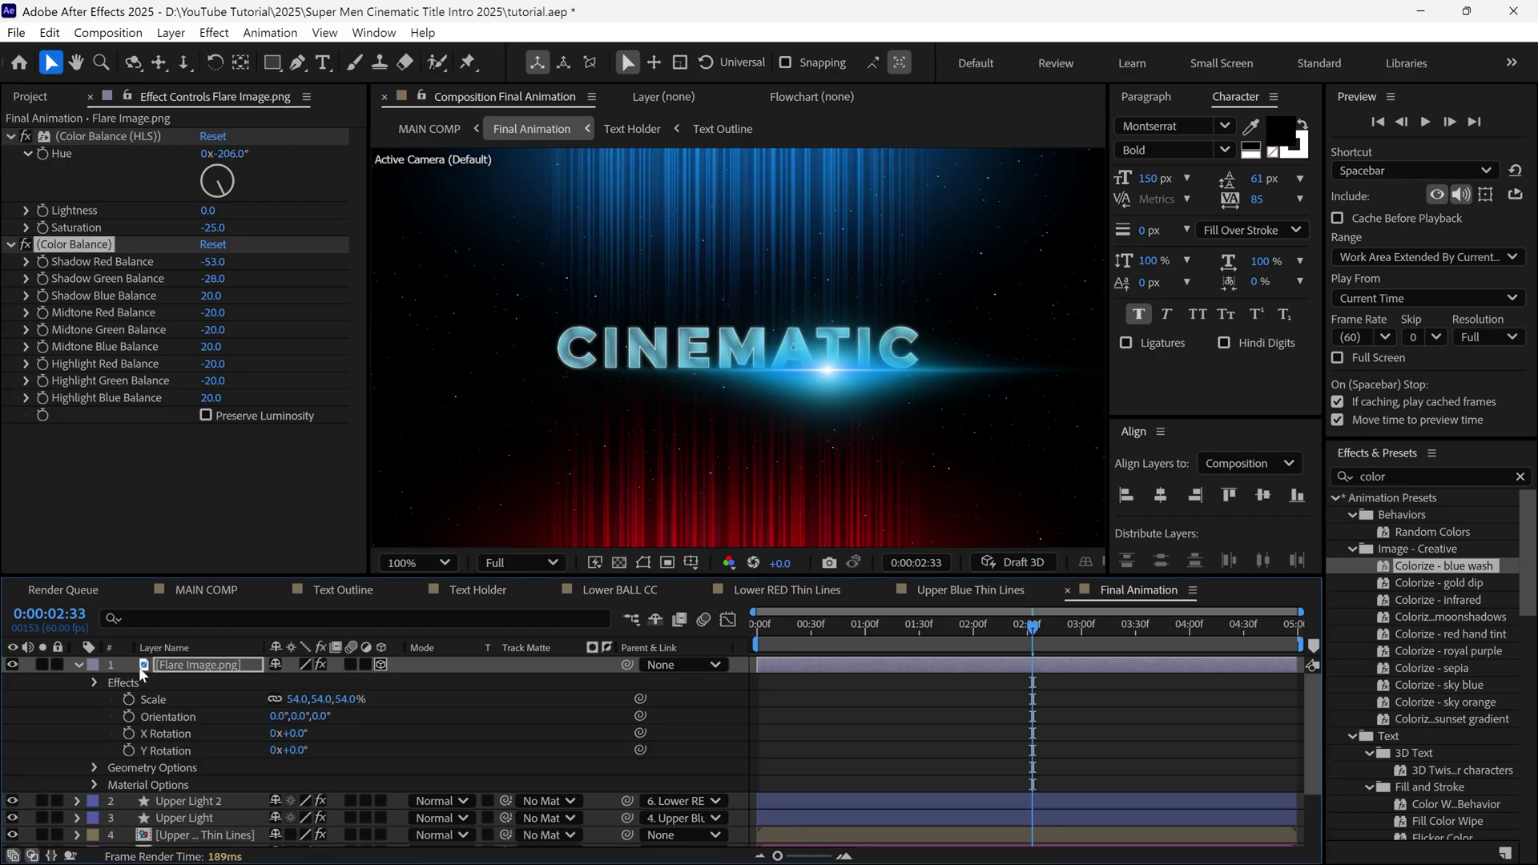
left_click(79, 664)
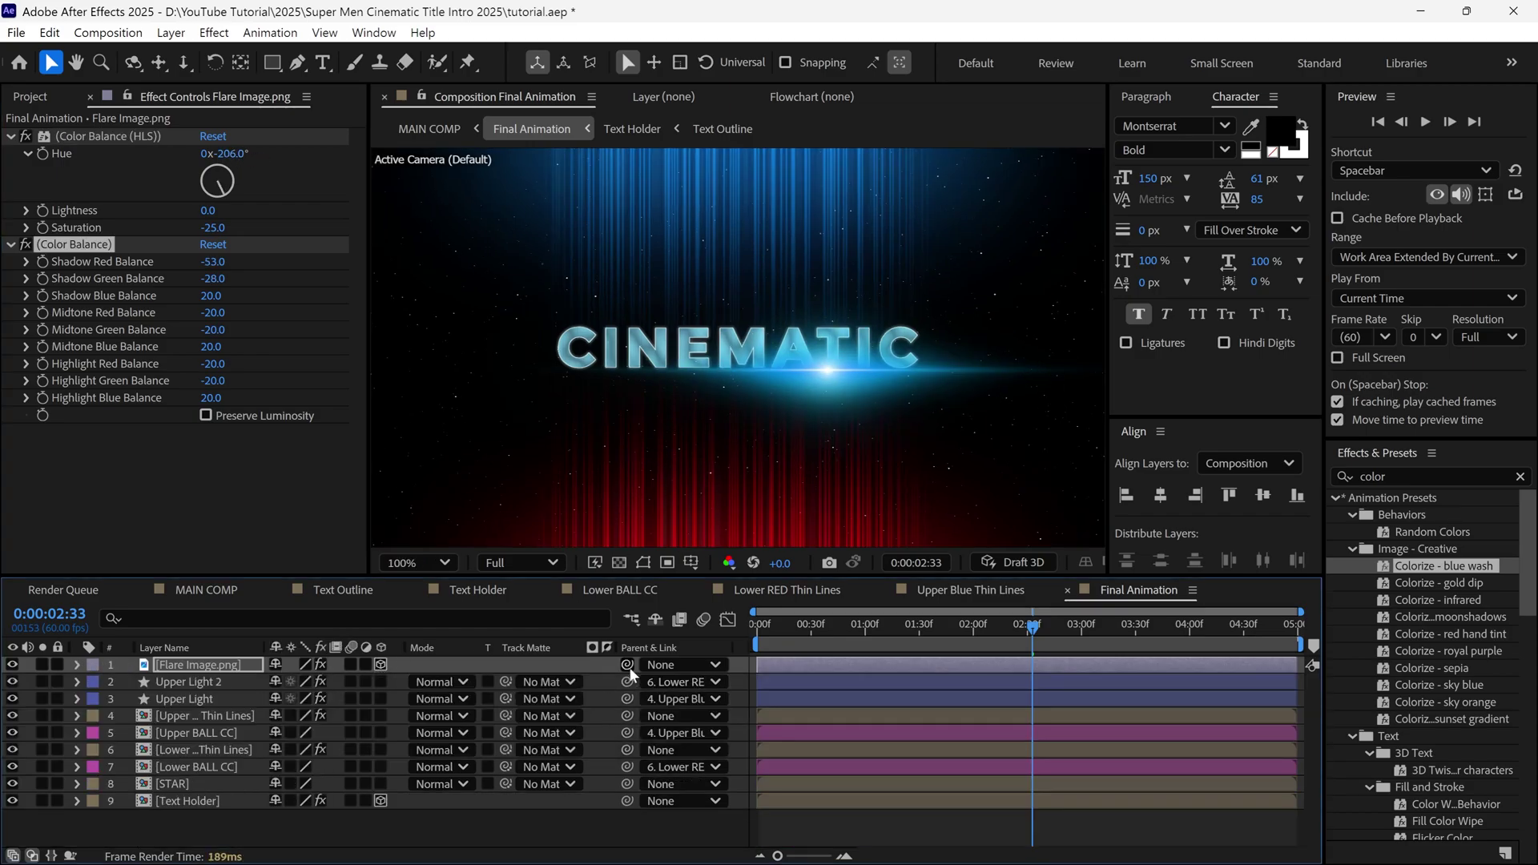
left_click_drag(628, 664, 201, 796)
left_click(921, 625)
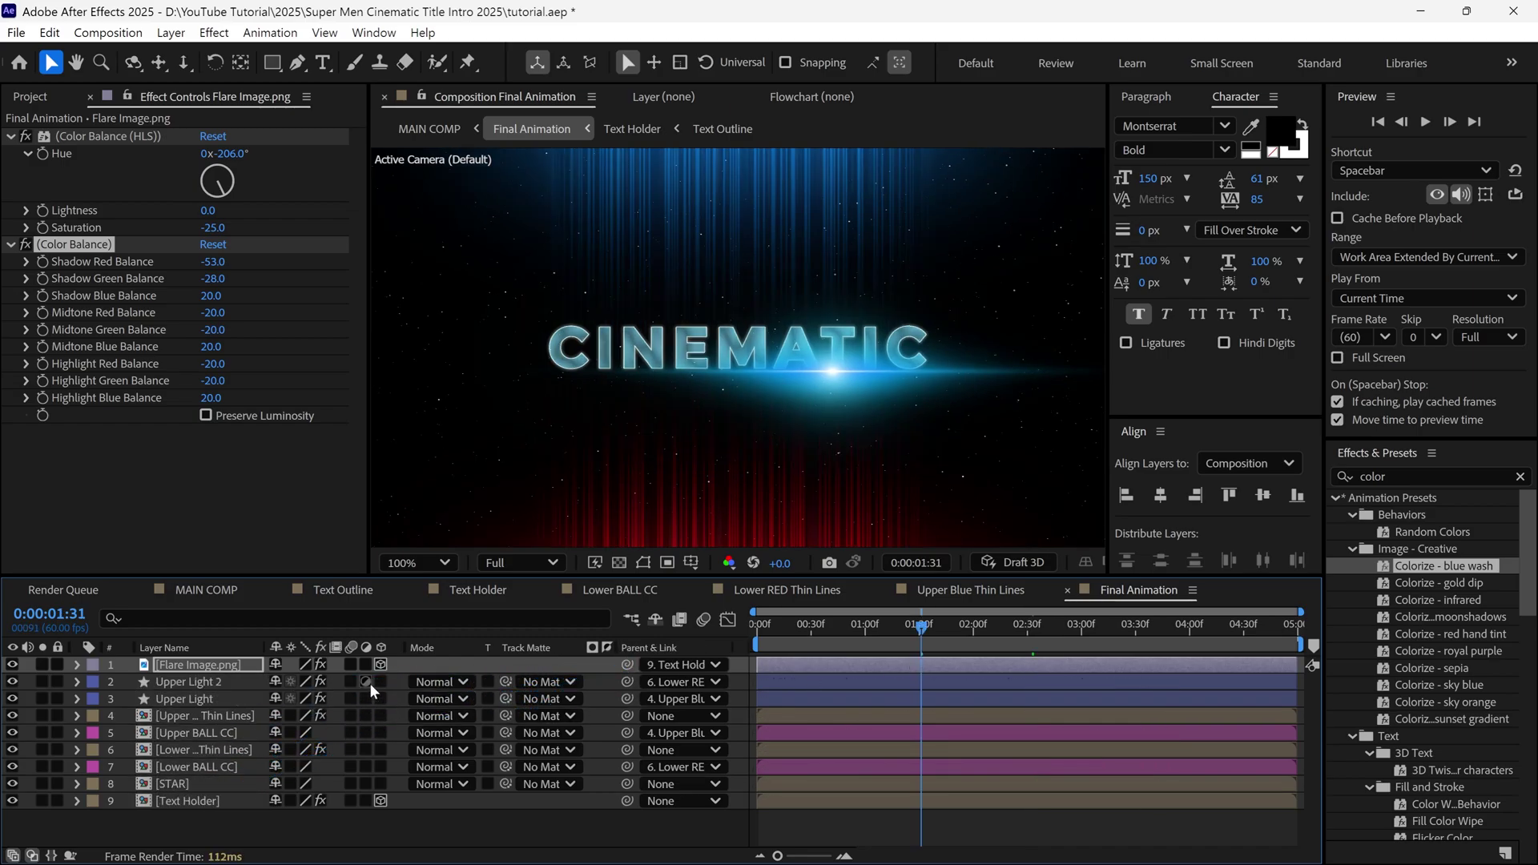
Step: Keyframe the flare Opacity at 0%, raise it at 2:29, and preview the fade-in
key("t")
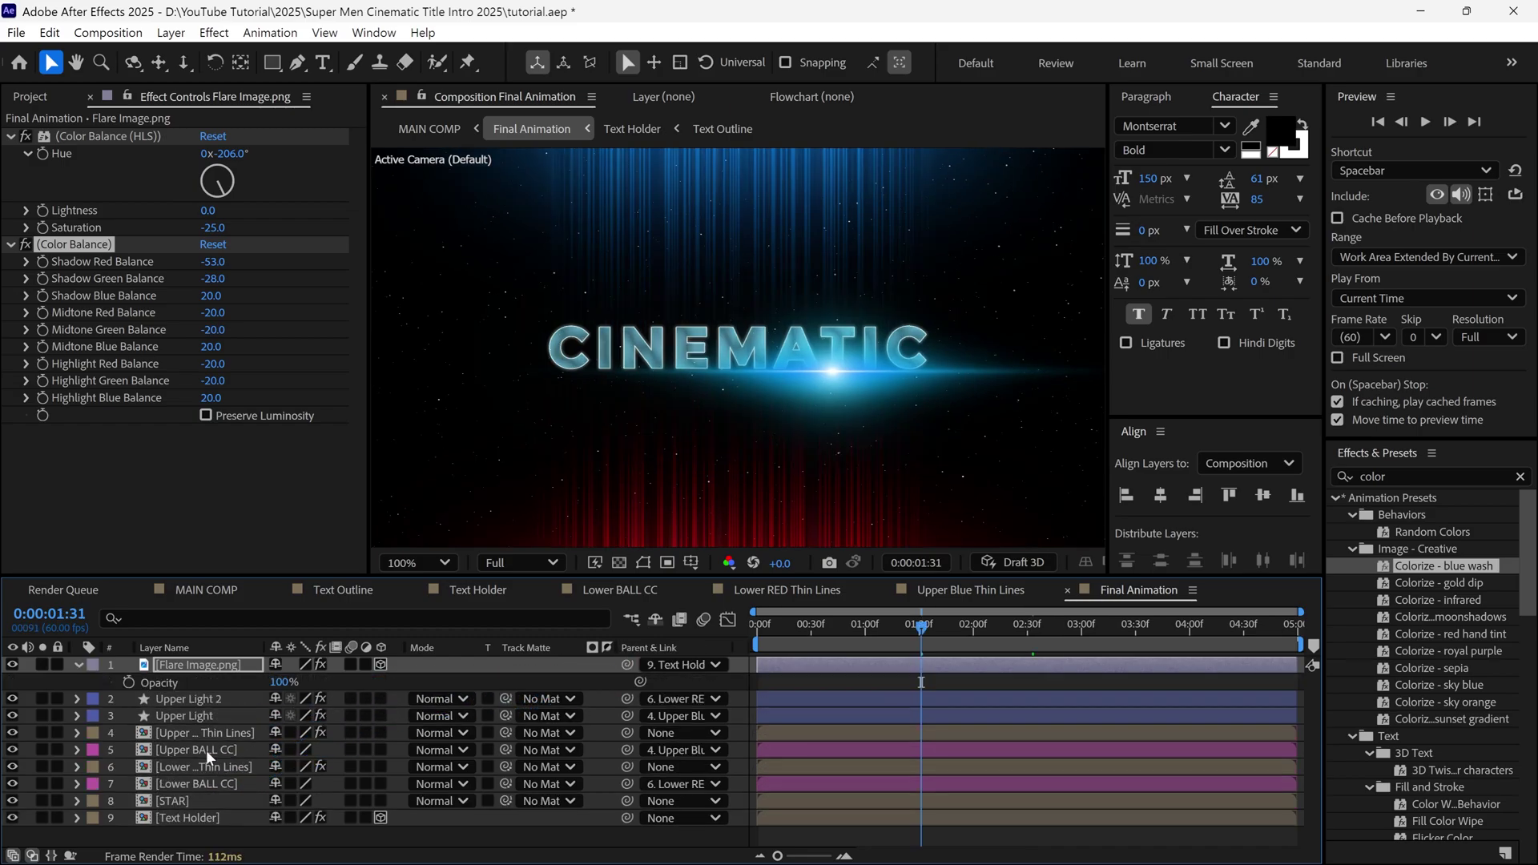
type("0")
key("Return")
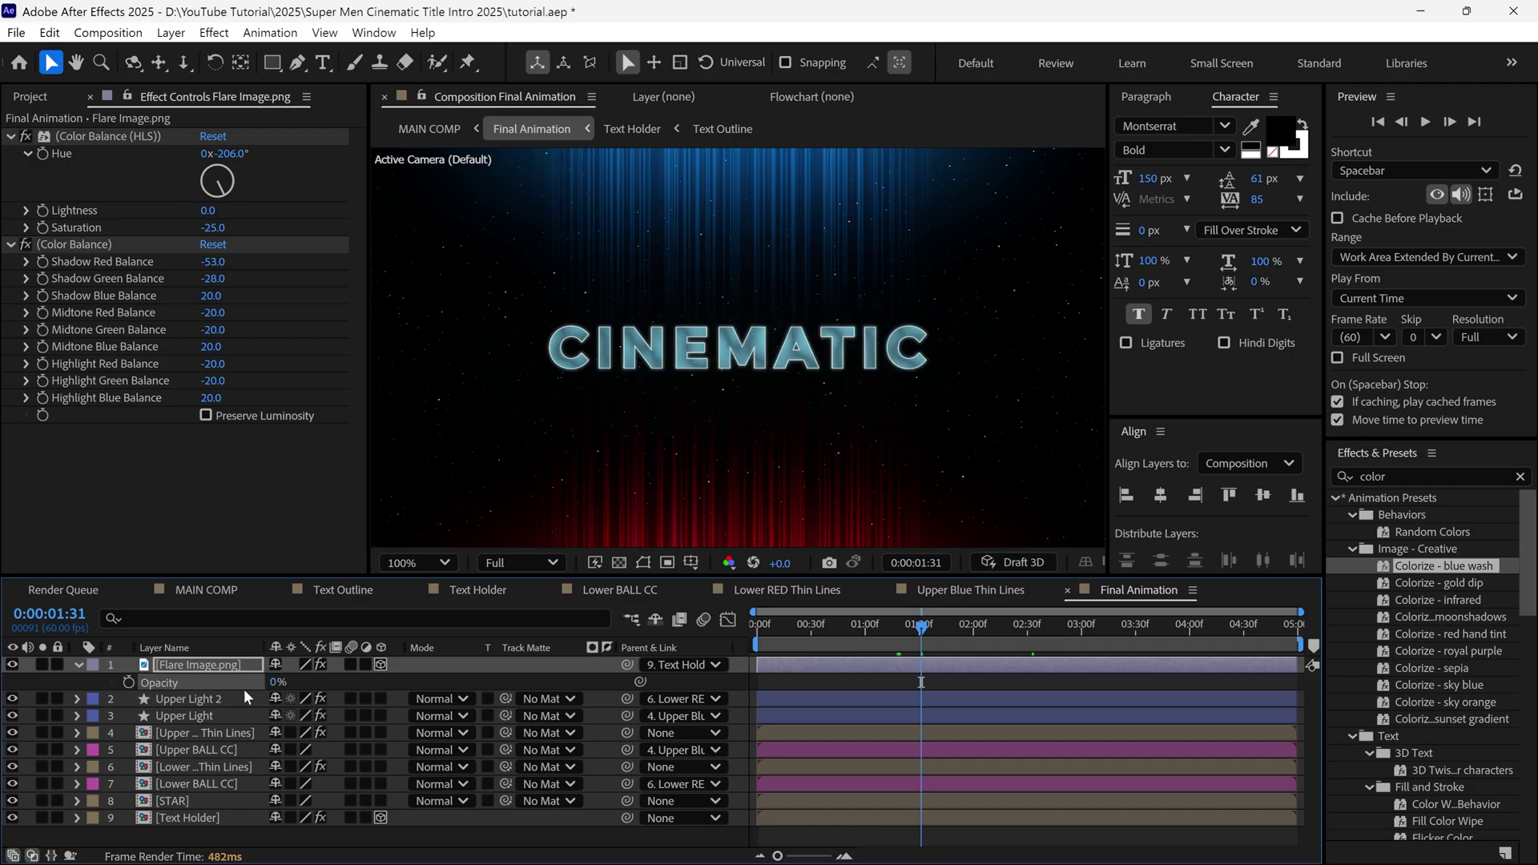
left_click_drag(922, 637, 1033, 647)
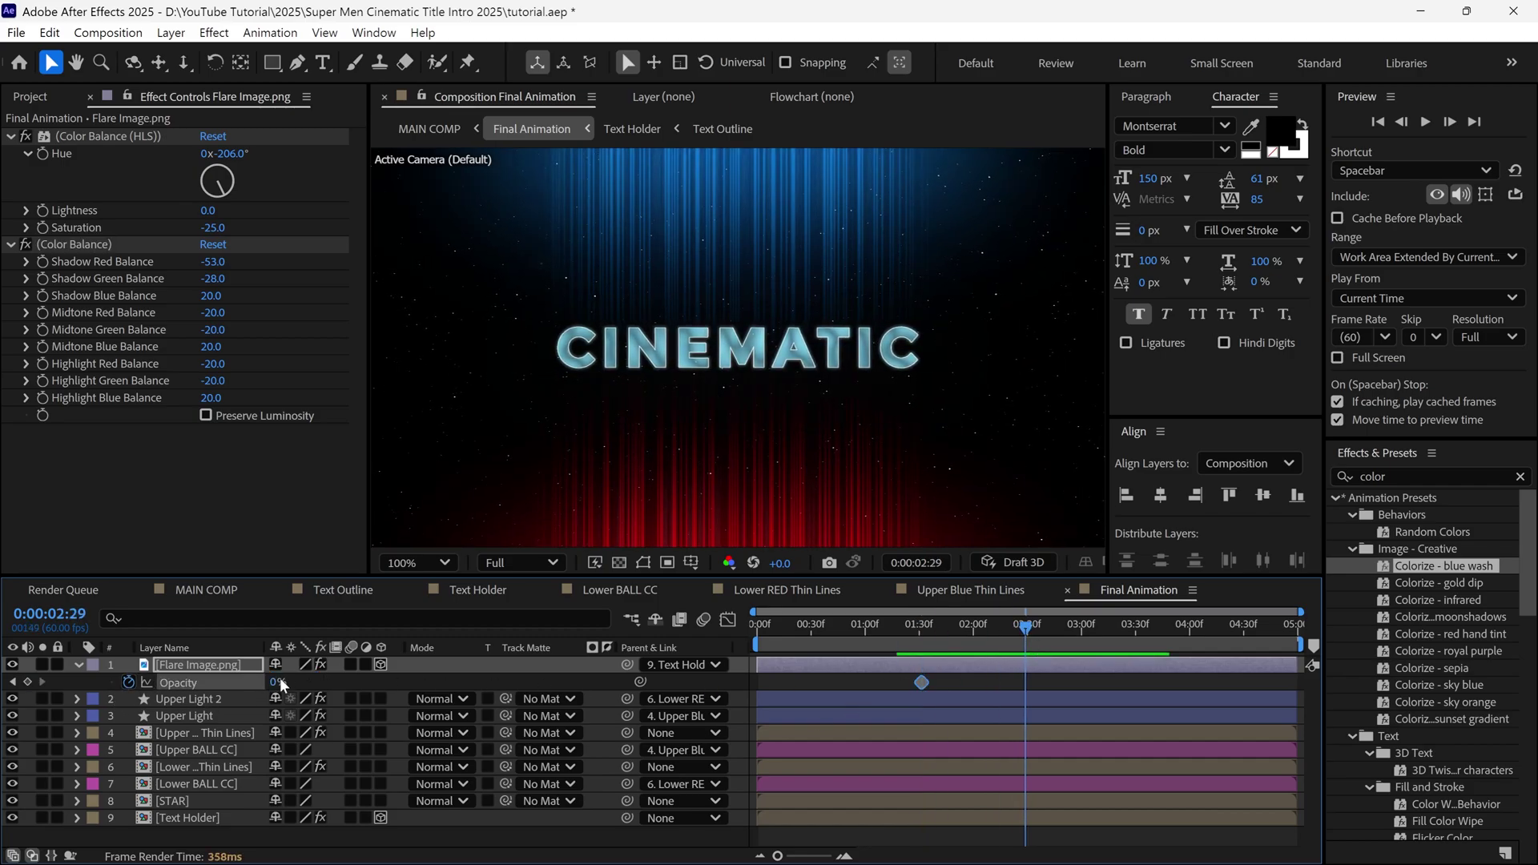
left_click_drag(281, 686, 884, 710)
key("Home")
key("space")
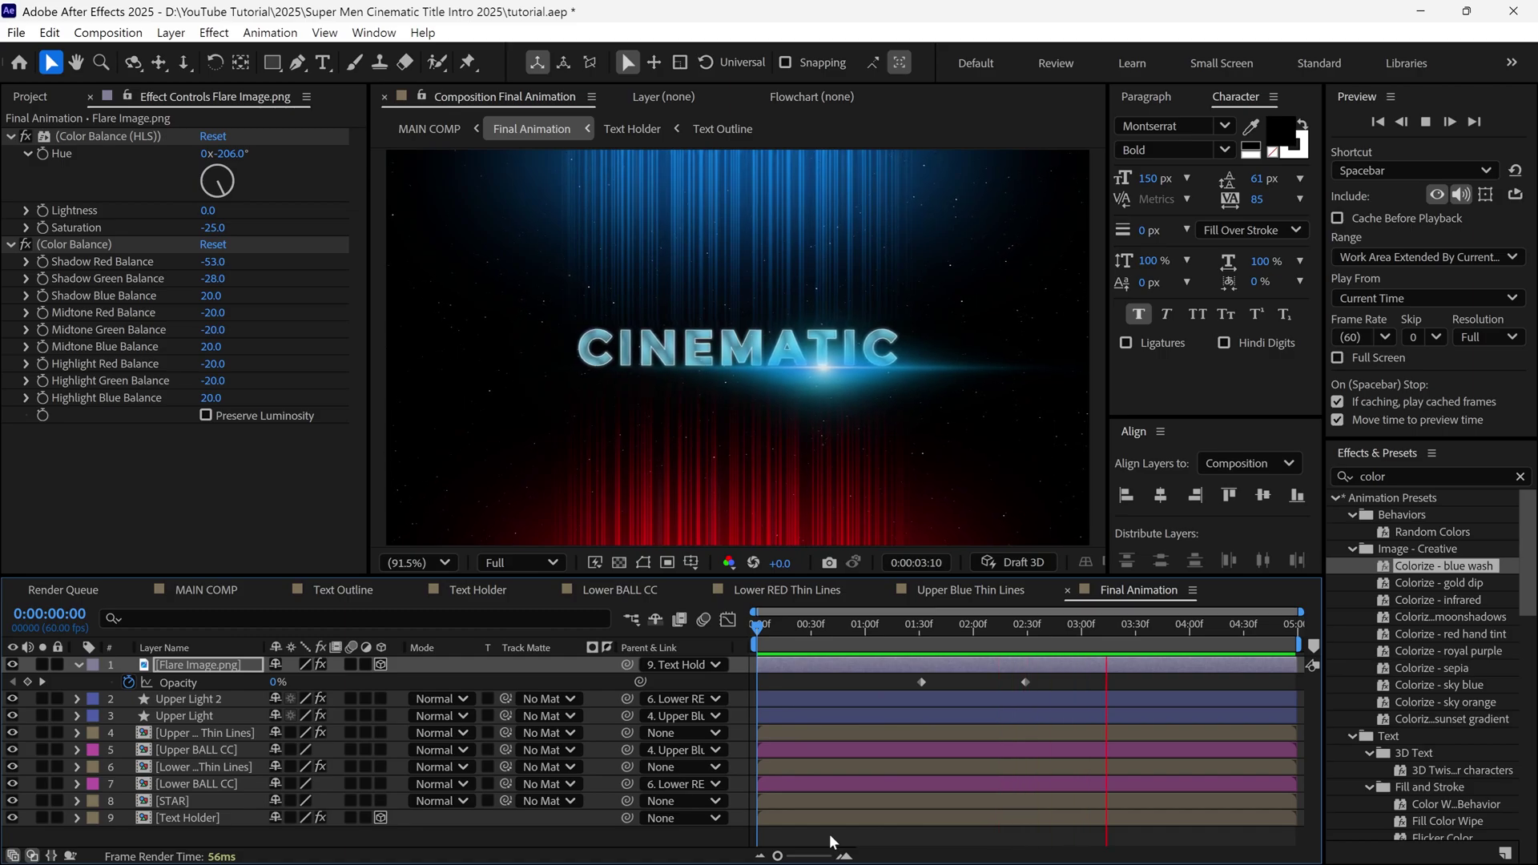
Step: Import the Flare Footage.mp4 video into the project
left_click_drag(891, 671, 1049, 669)
left_click(46, 102)
double_click(159, 524)
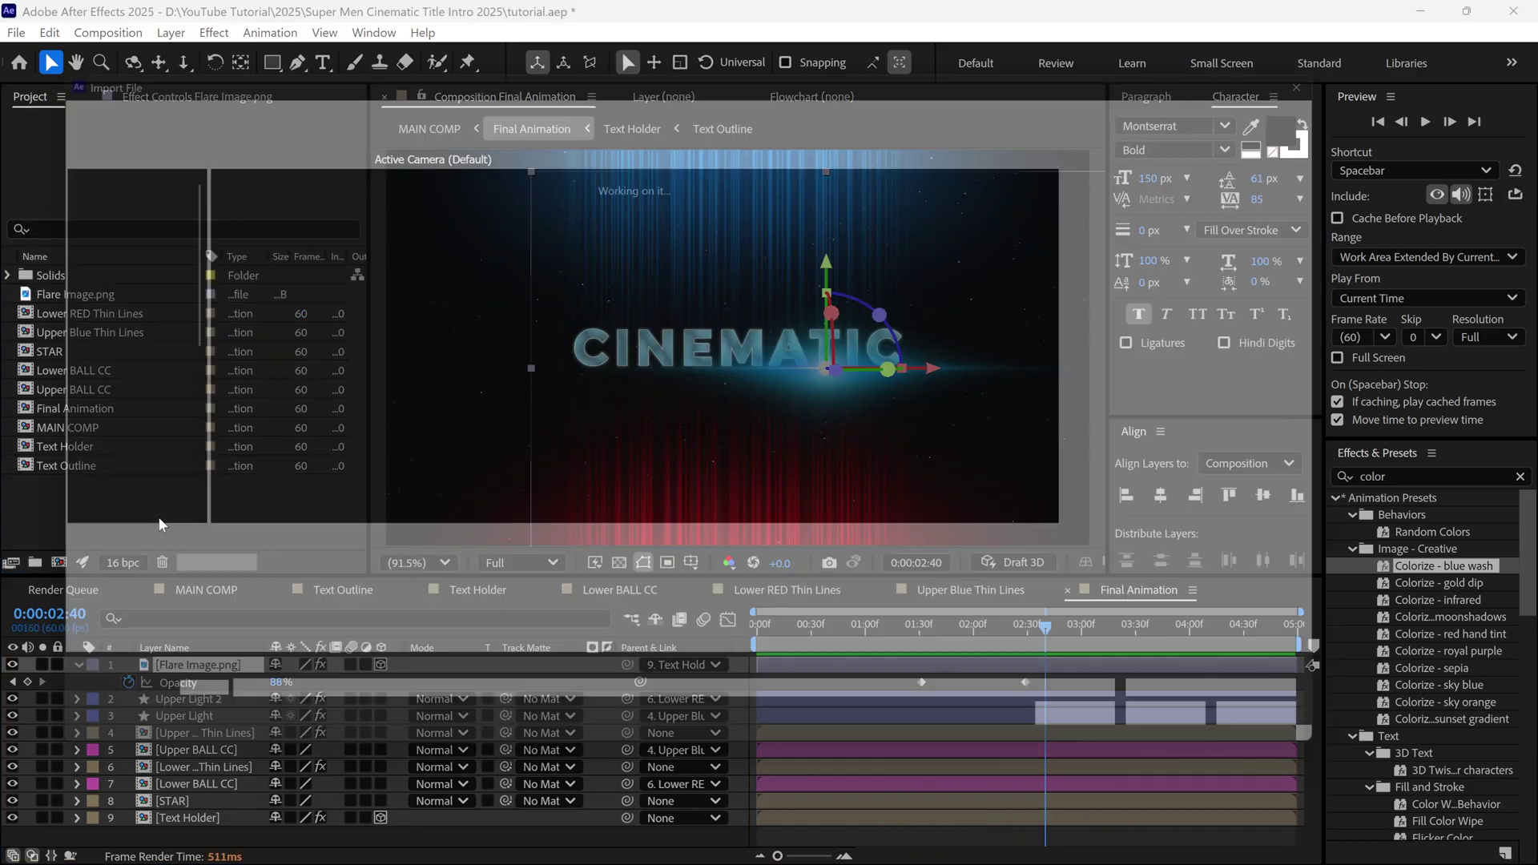
left_click(344, 229)
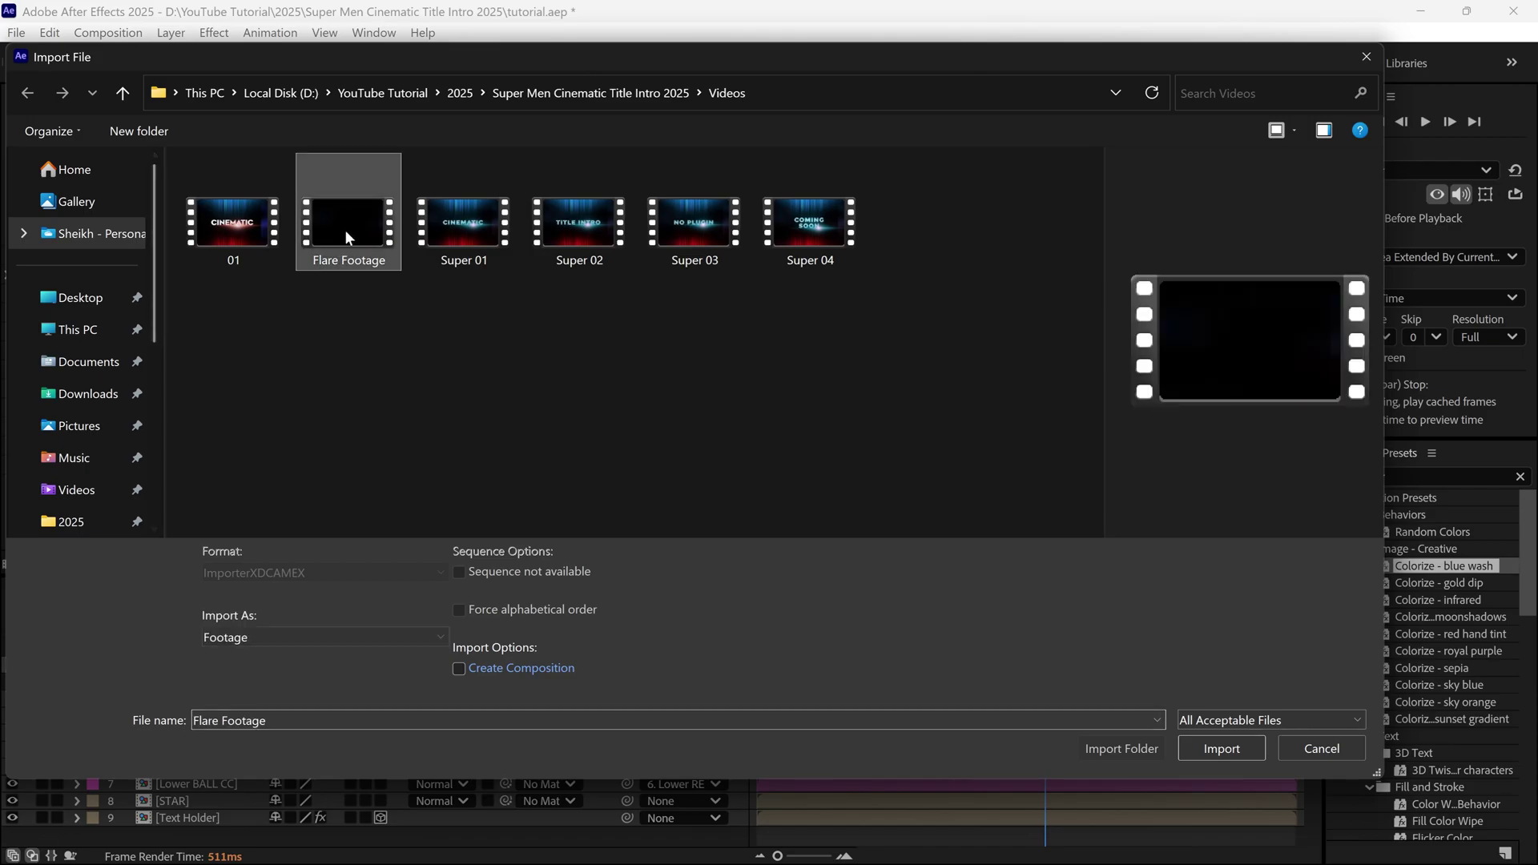
left_click(1197, 746)
Step: Place Flare Footage as the top layer in Screen blend mode and preview the result
left_click_drag(154, 616, 176, 665)
left_click(444, 665)
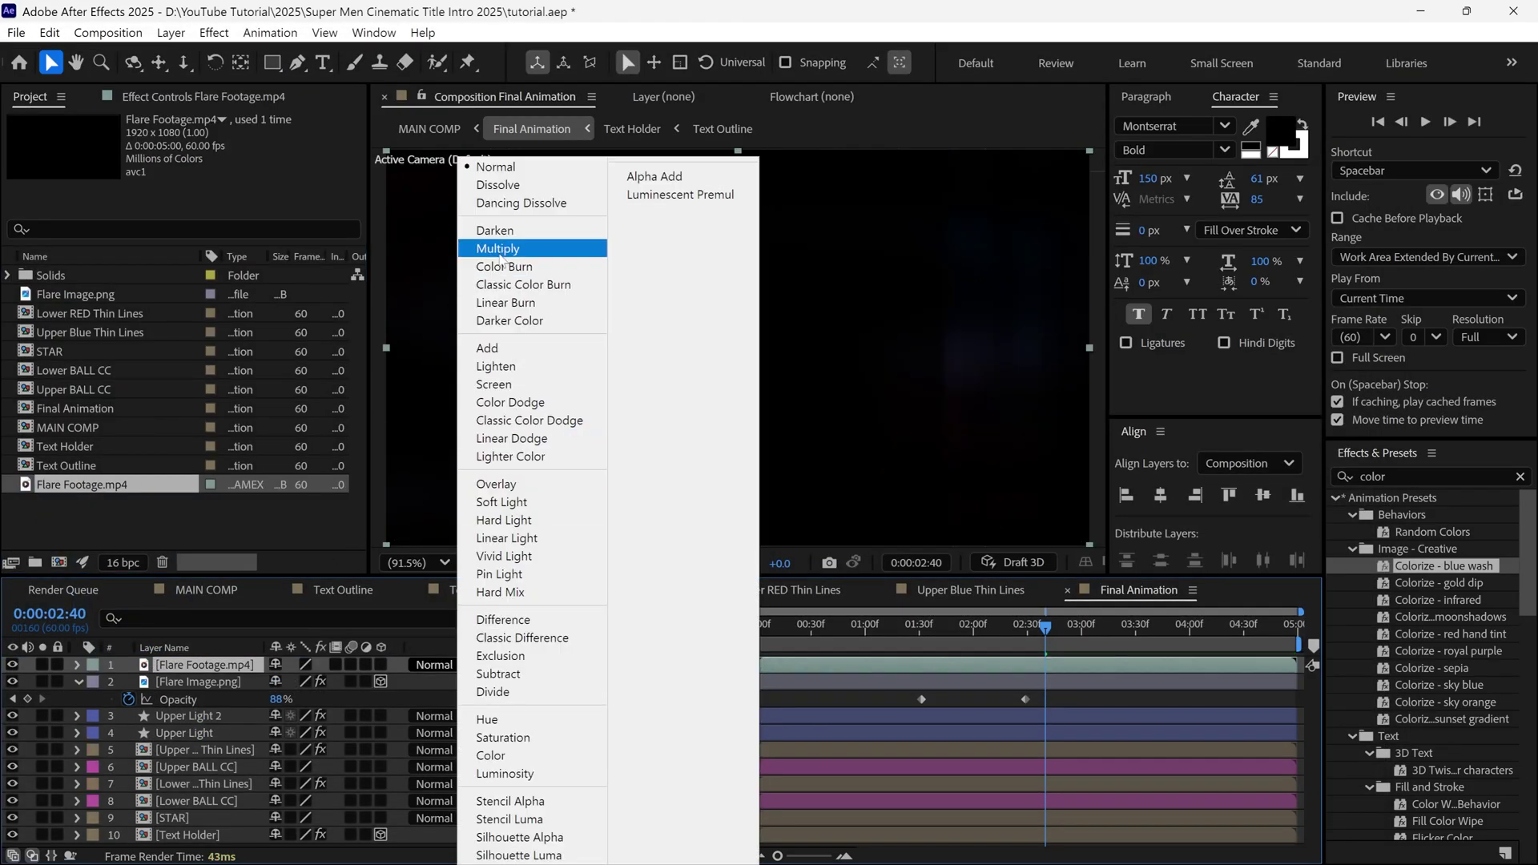
left_click(492, 385)
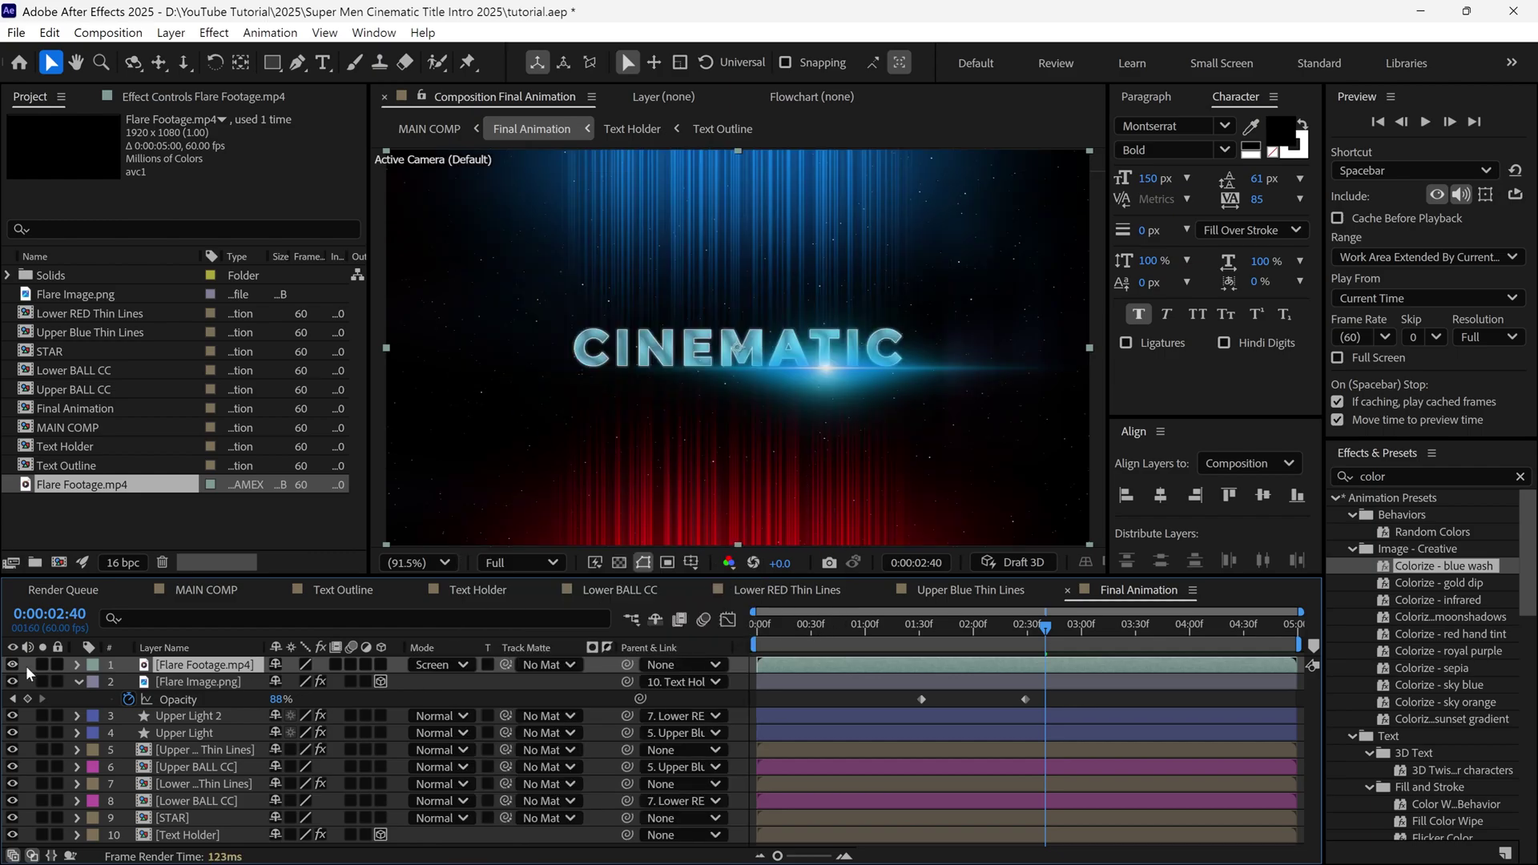
left_click_drag(977, 634, 1126, 678)
key("Home")
key("space")
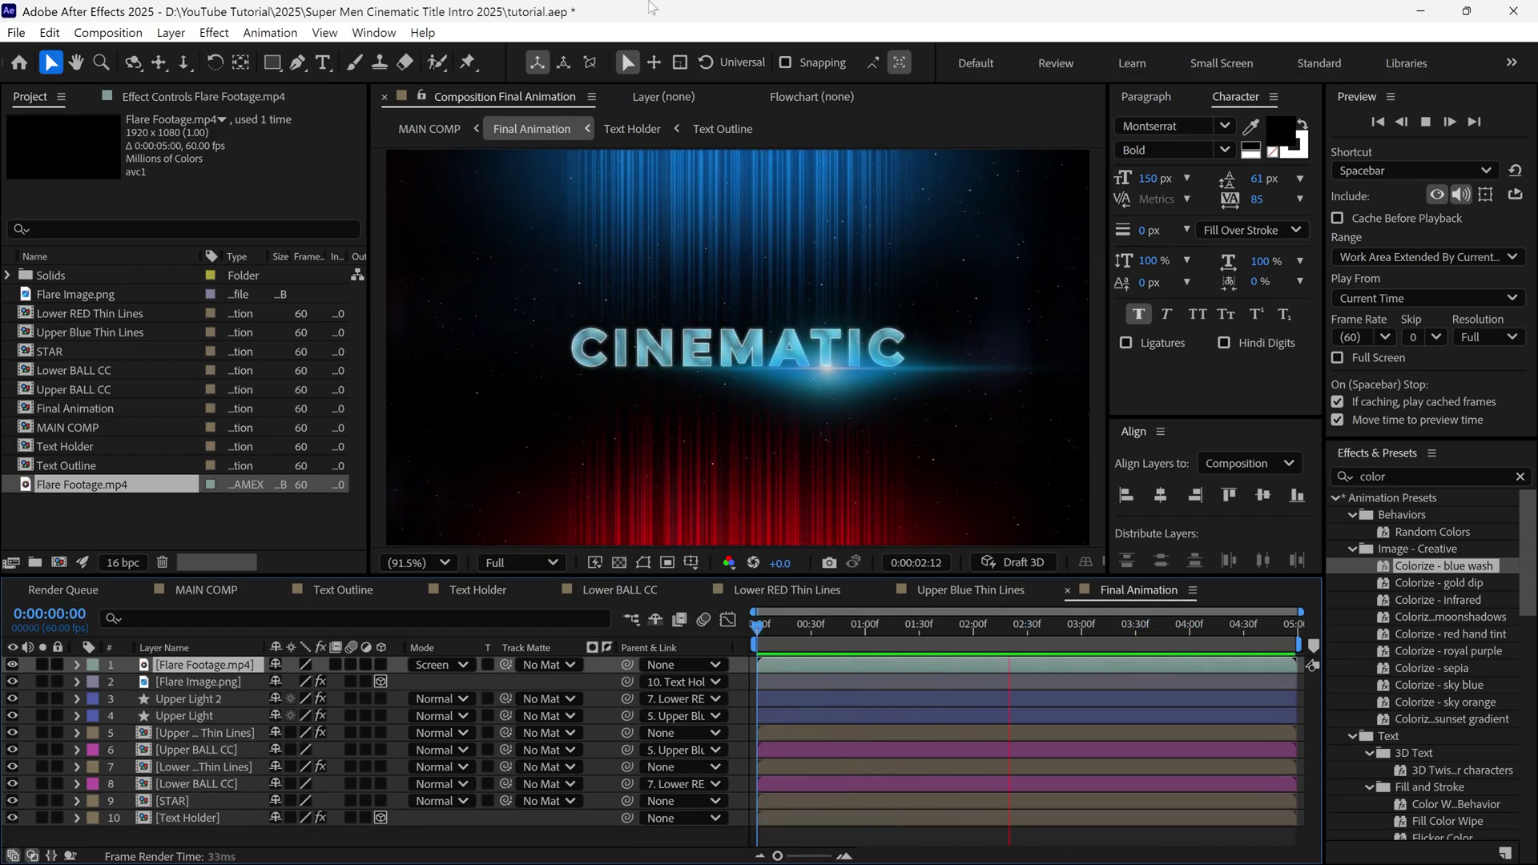
mouse_move(1160, 623)
left_mouse_down()
mouse_move(950, 631)
mouse_move(1154, 625)
left_mouse_up()
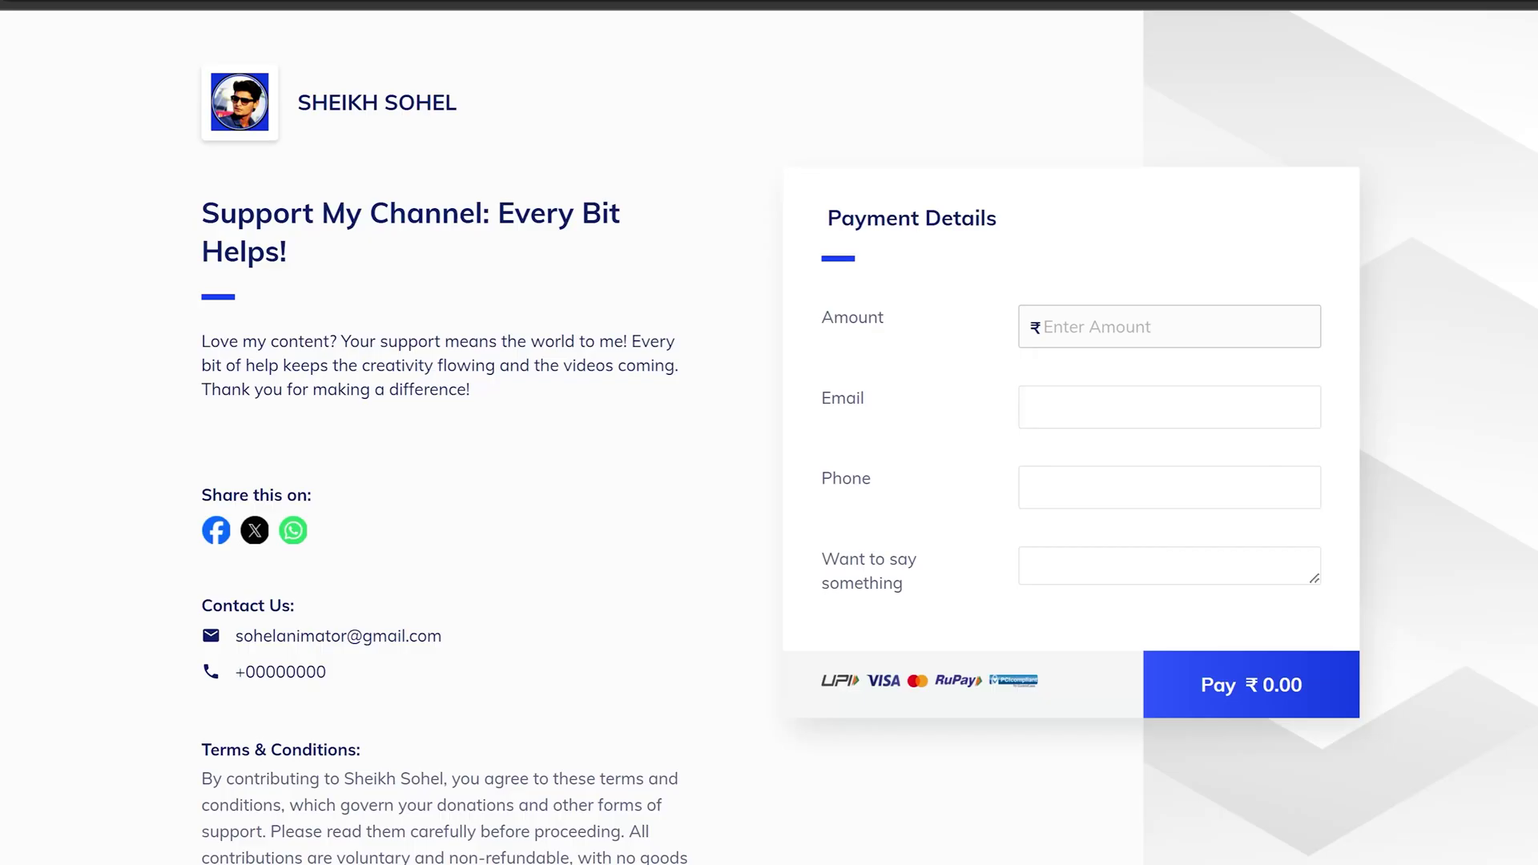
Step: Edit the donation Amount through several values (50, 30, 40), then clear it so the total reads ₹0.00
left_click(1169, 325)
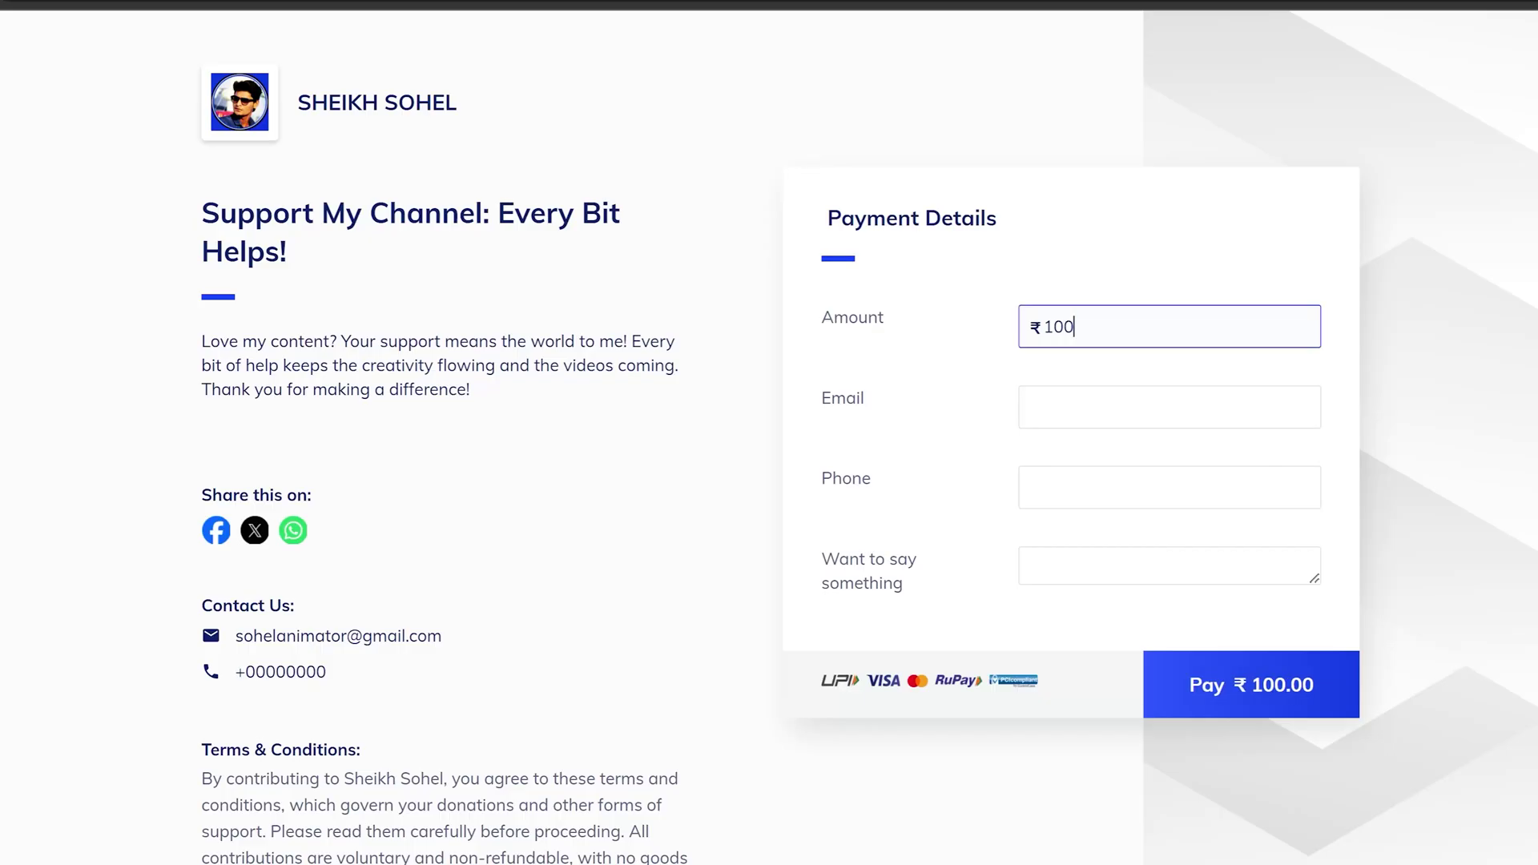
type("0")
key("BackSpace")
key("BackSpace")
key("BackSpace")
type("0")
key("BackSpace")
key("BackSpace")
key("BackSpace")
key("BackSpace")
type("50")
key("BackSpace")
key("BackSpace")
type("30")
key("BackSpace")
key("BackSpace")
type("40")
key("BackSpace")
type("15237")
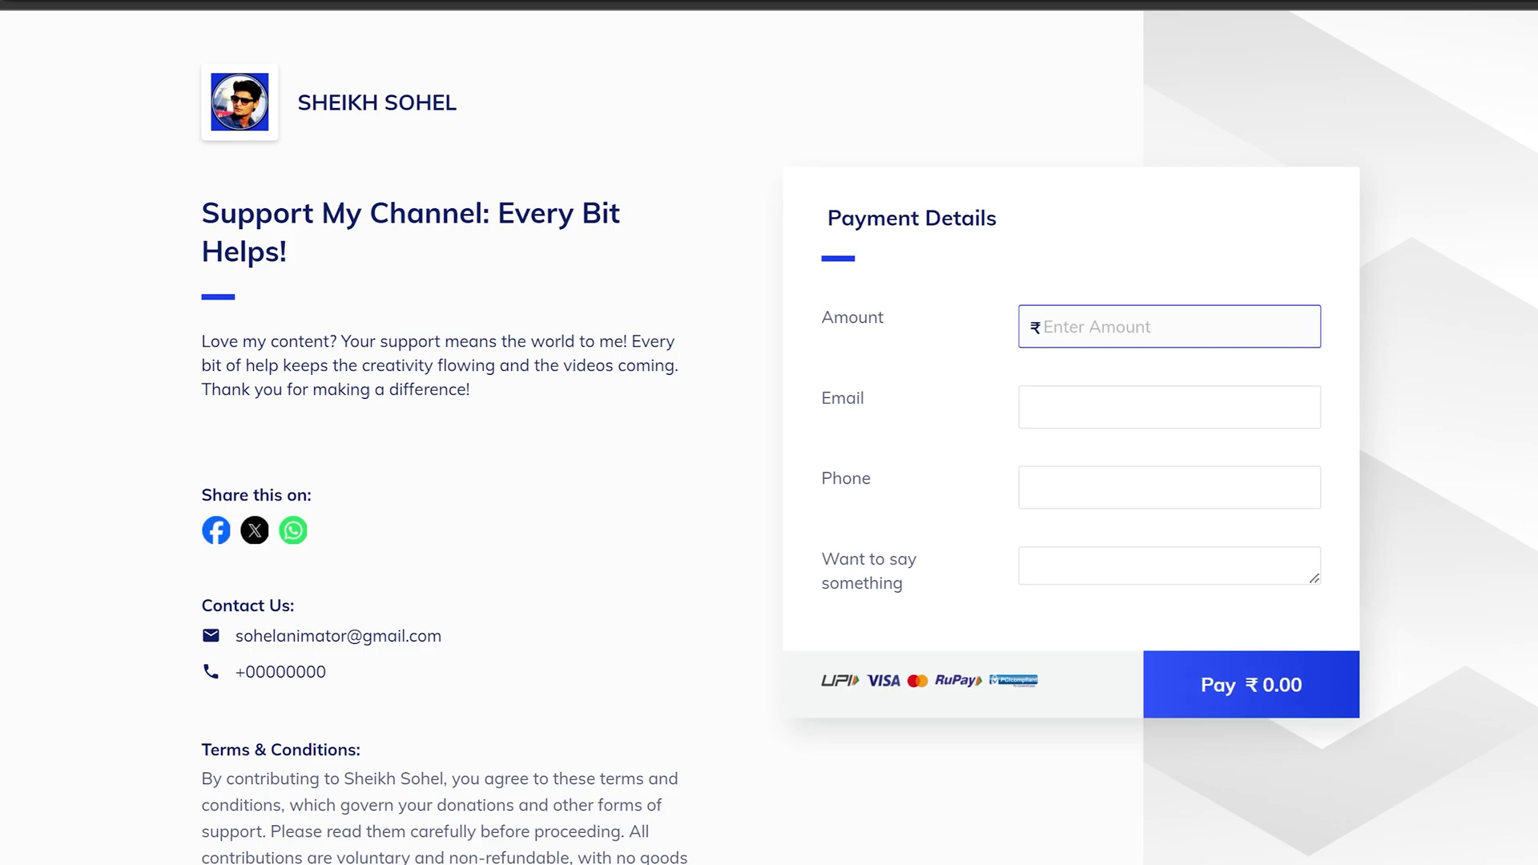